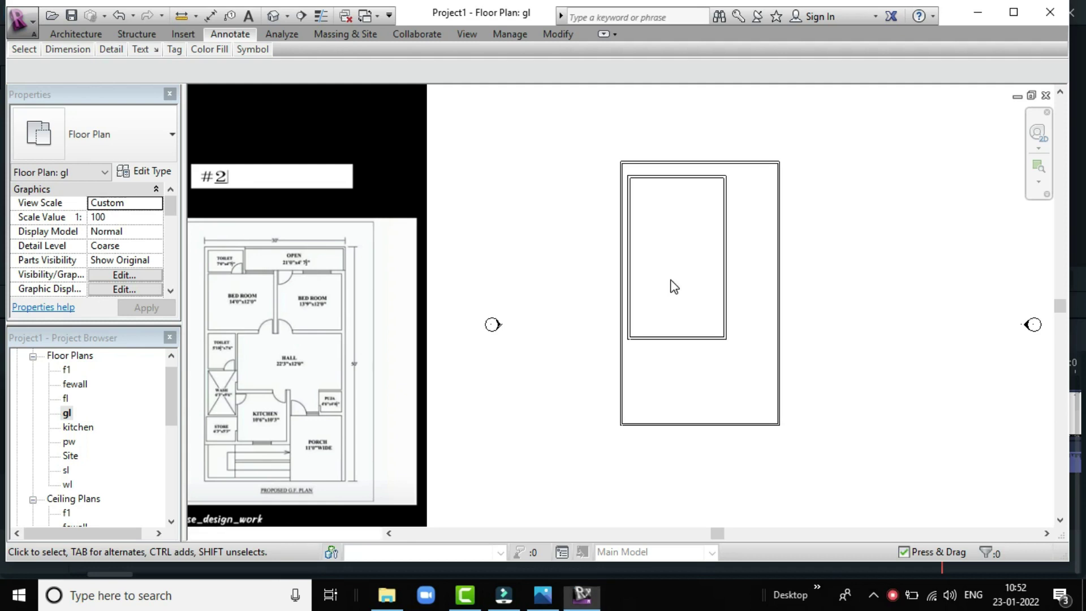
scroll(694, 259, "up", 1)
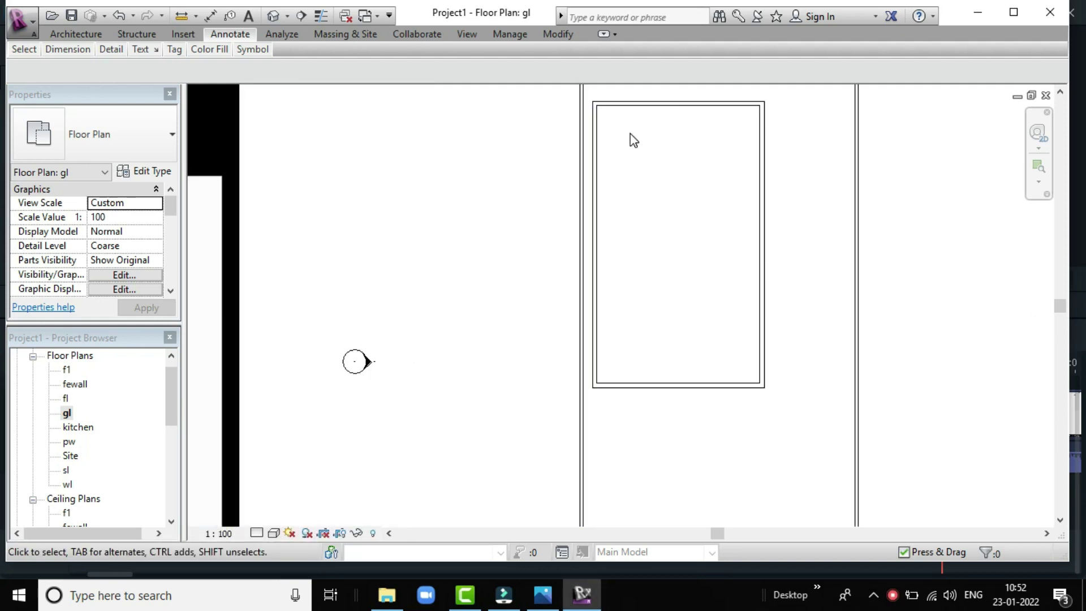
Zoom and pan around the reference plan image in view gl
scroll(632, 139, "down", 1)
scroll(632, 139, "down", 1)
scroll(384, 252, "up", 1)
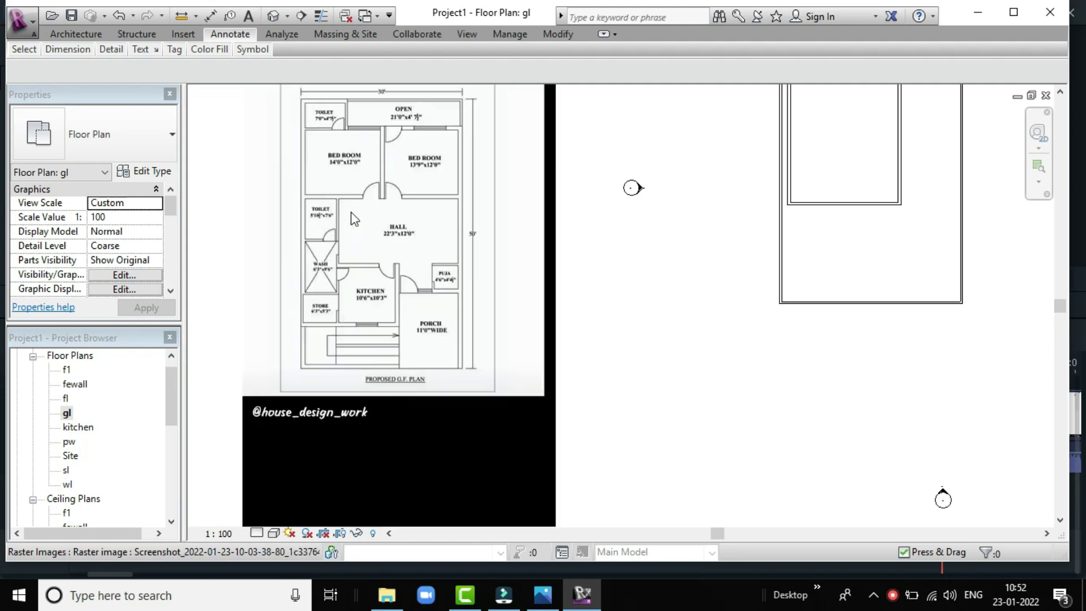
scroll(384, 252, "up", 1)
scroll(311, 146, "down", 1)
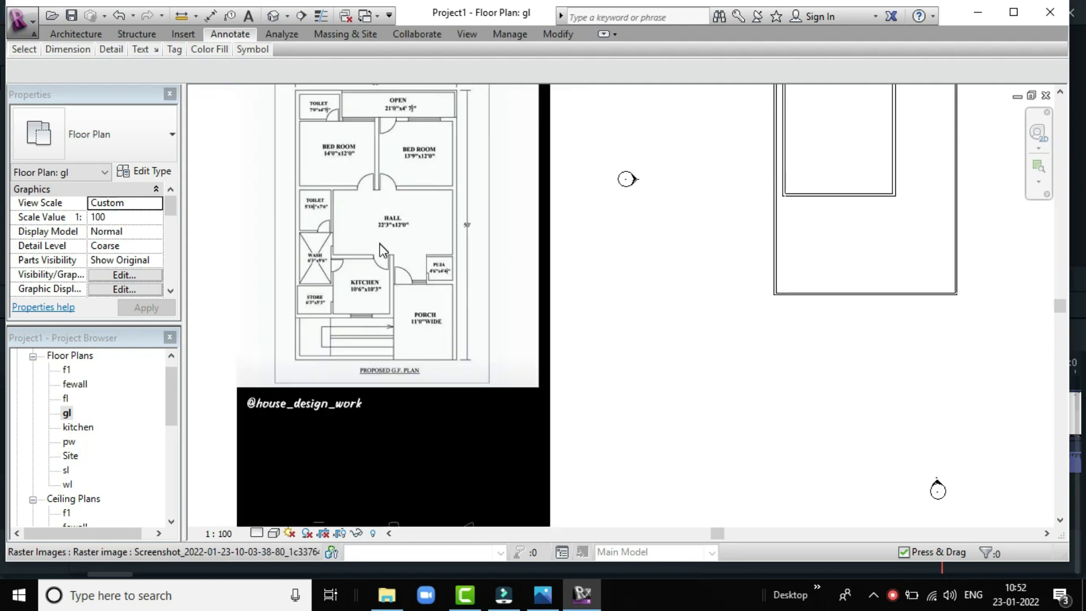
scroll(328, 113, "up", 1)
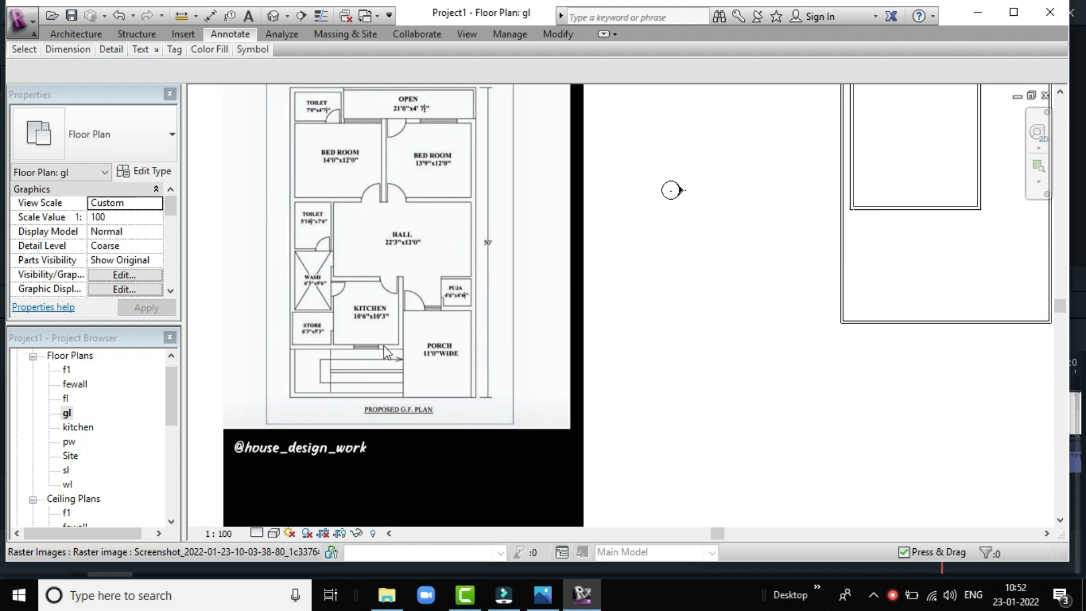
middle_click_drag(378, 187, 379, 182)
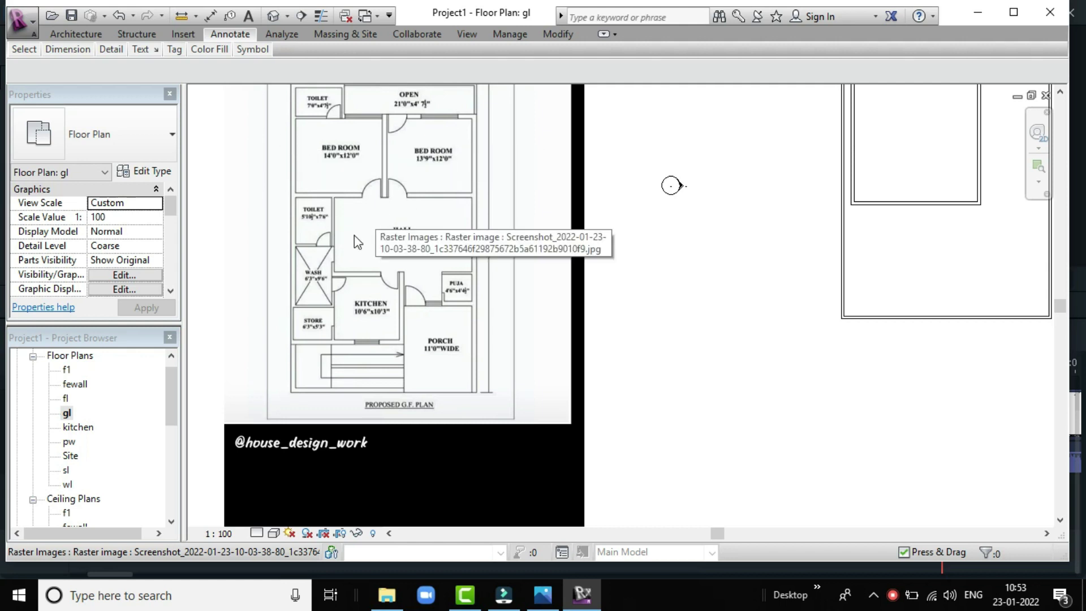
scroll(330, 136, "down", 1)
scroll(330, 136, "down", 1)
scroll(378, 120, "up", 1)
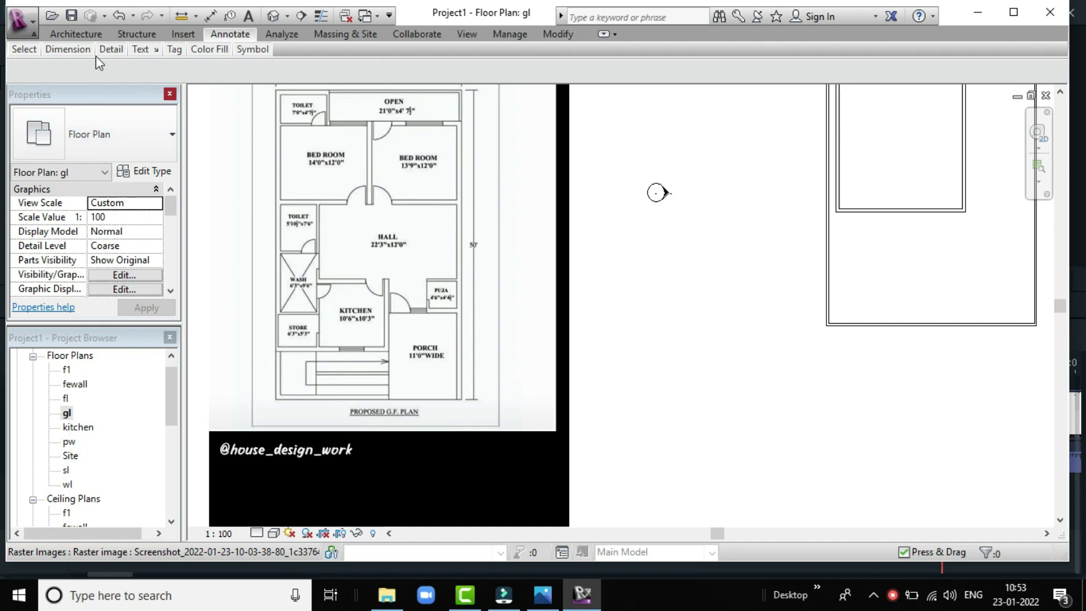
Save the project as g rev.rvt in Documents from the save reminder
left_click(78, 34)
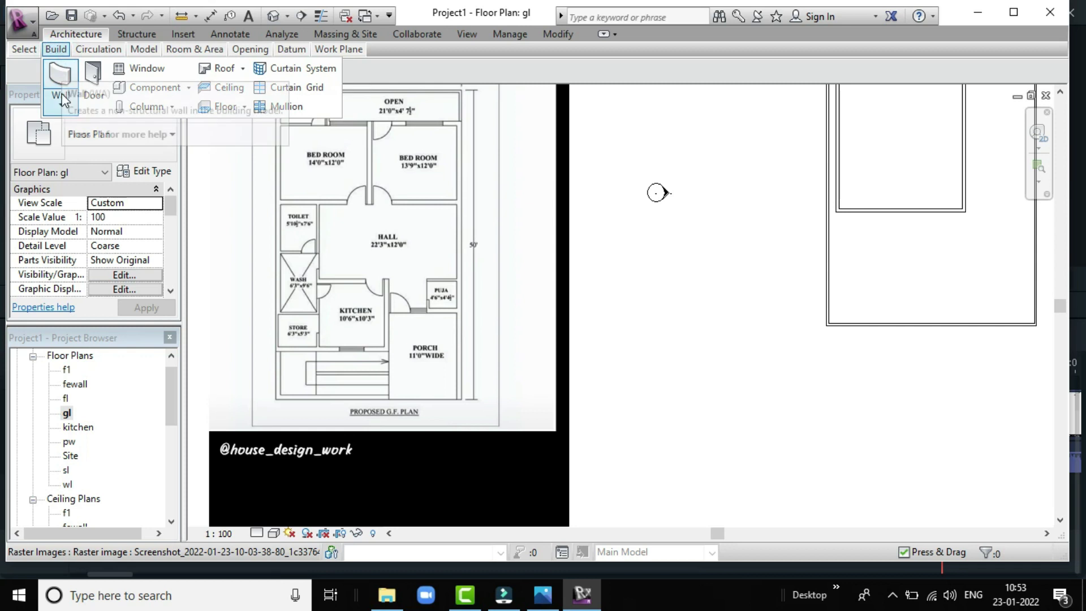
left_click(59, 79)
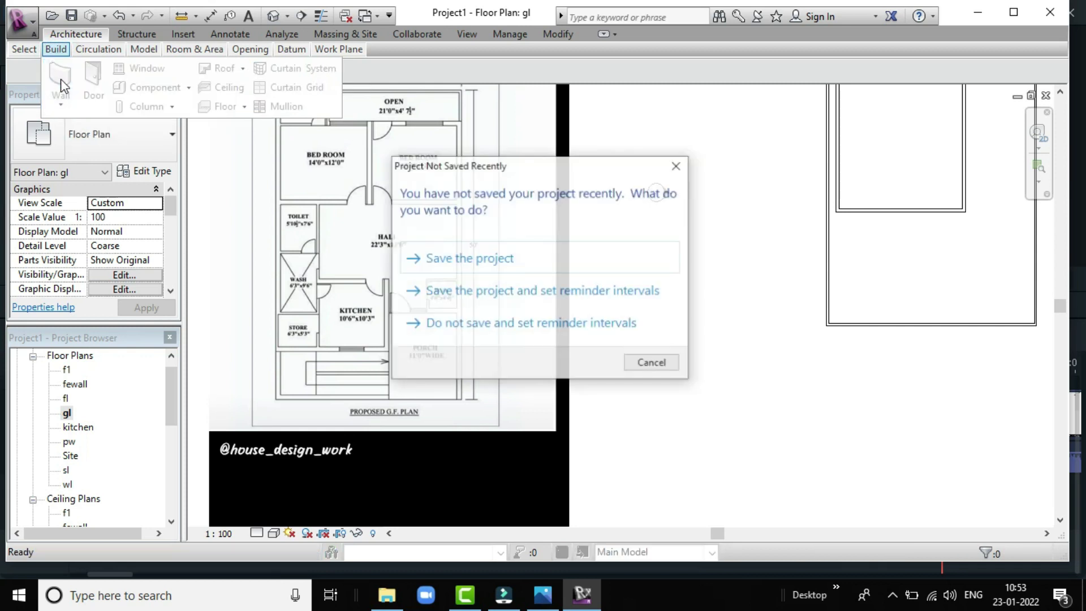
left_click(490, 259)
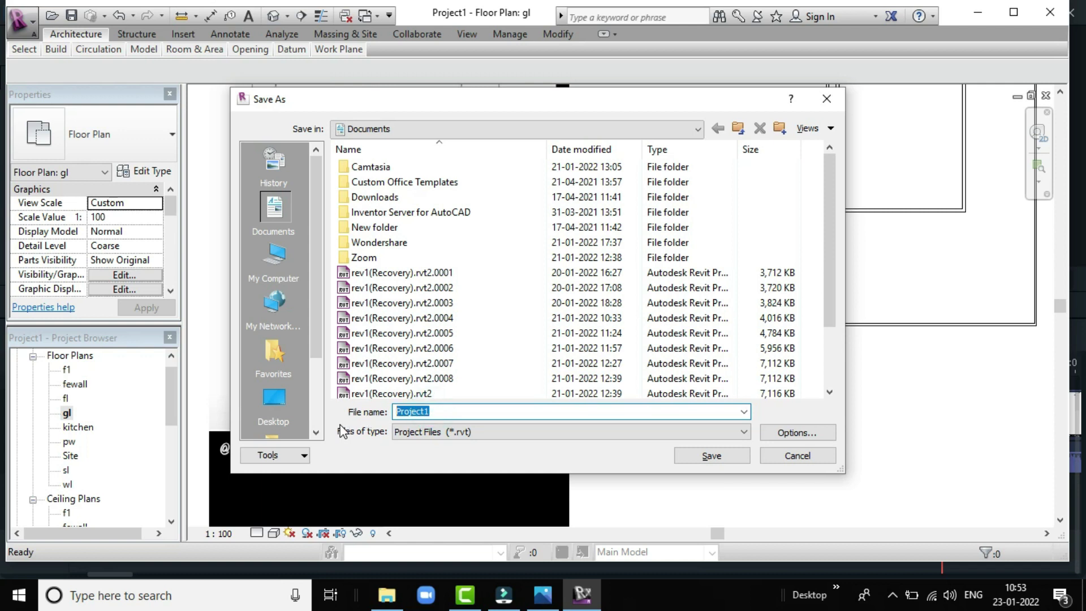
type("g")
left_click(736, 458)
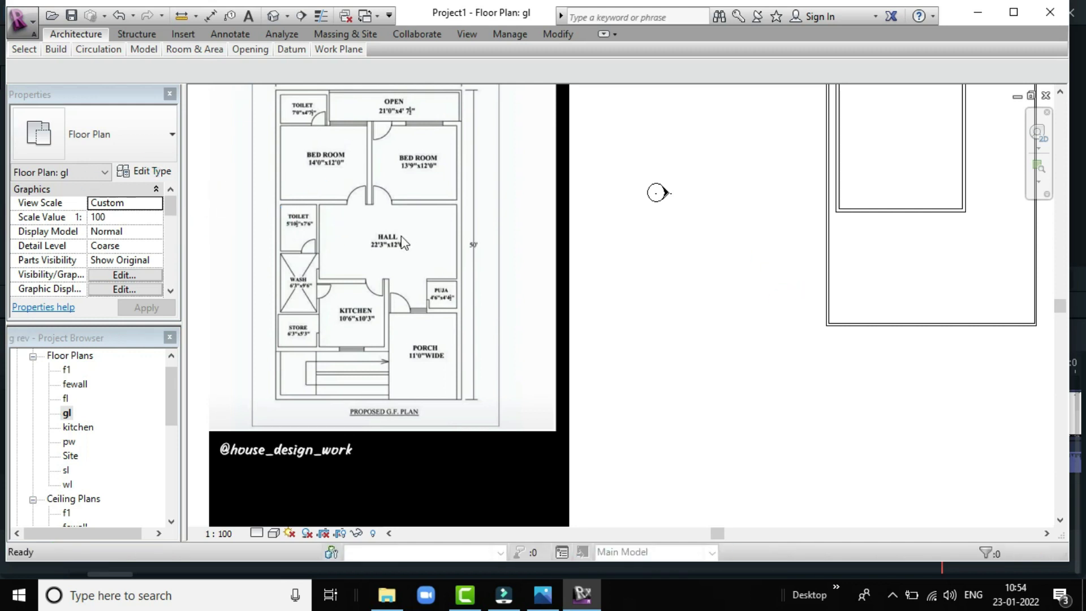
key("w")
key("a")
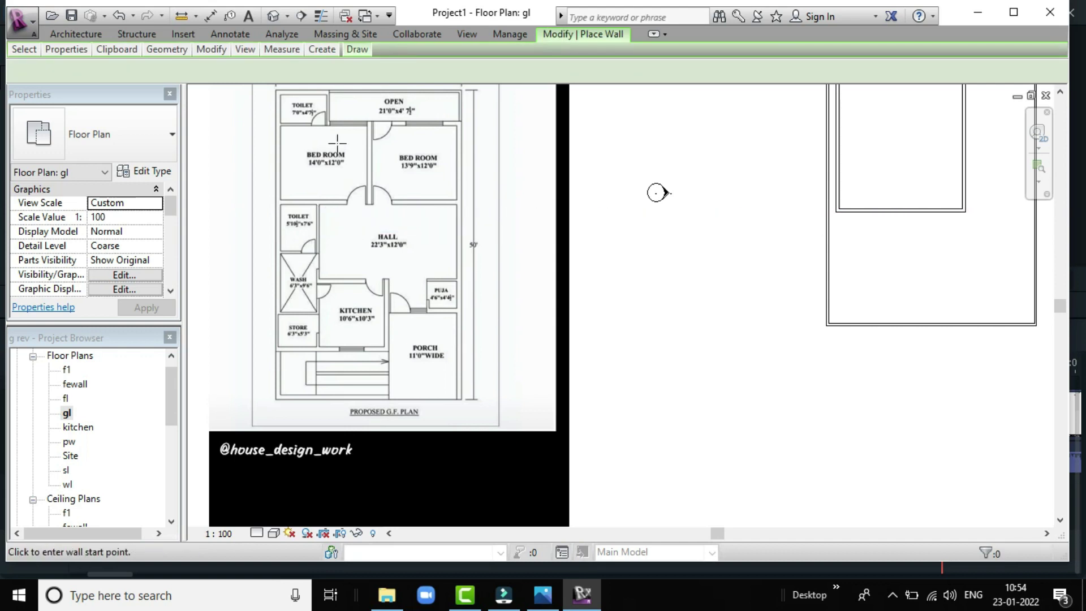
Start the Wall tool with the Basic Wall 6" type selected
left_click(79, 33)
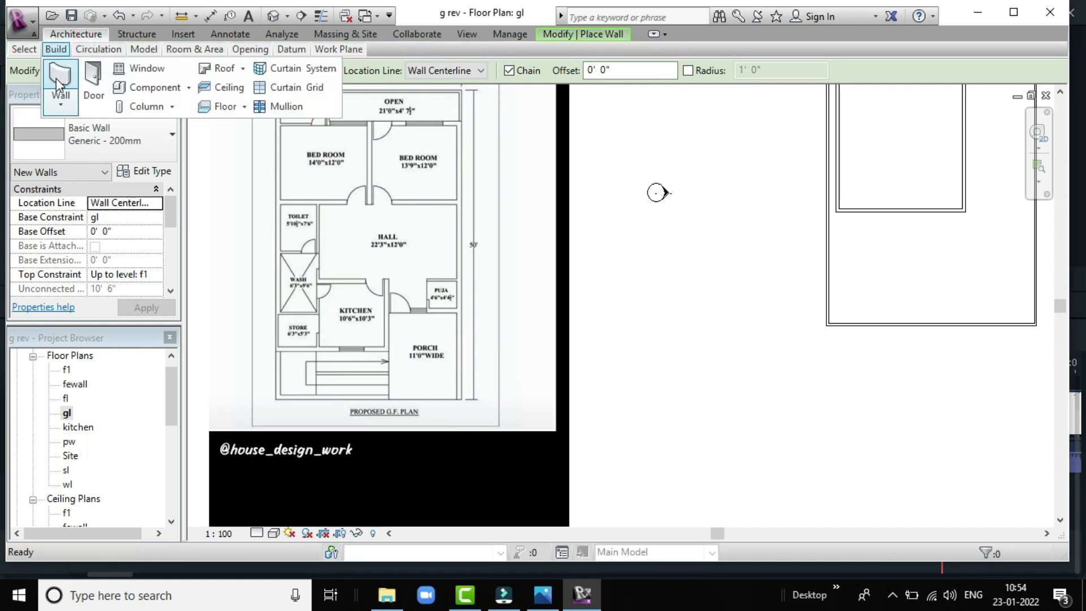
mouse_move(55, 49)
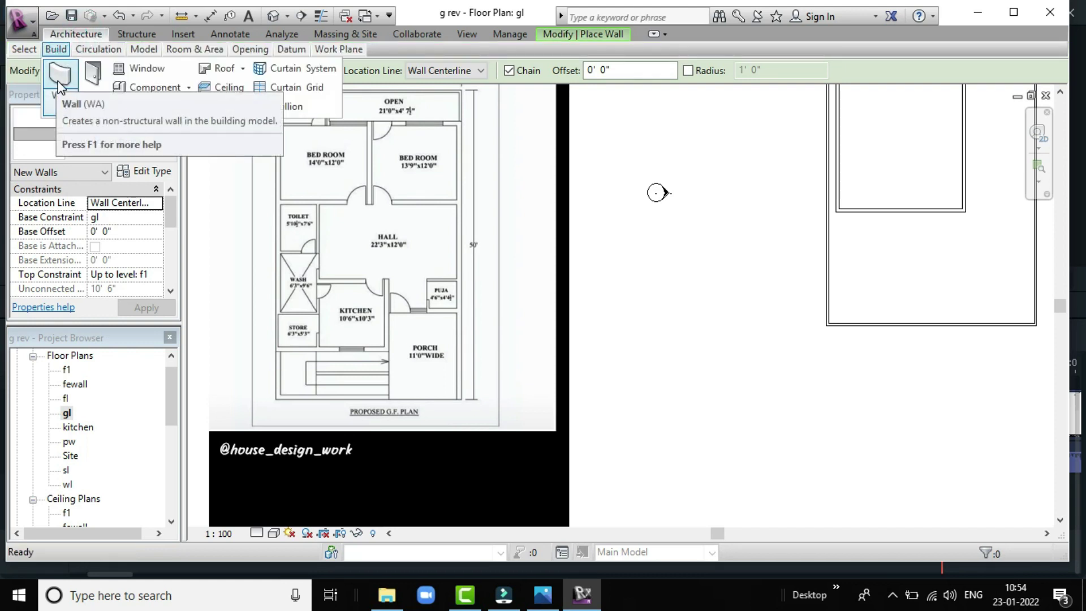
left_click(61, 95)
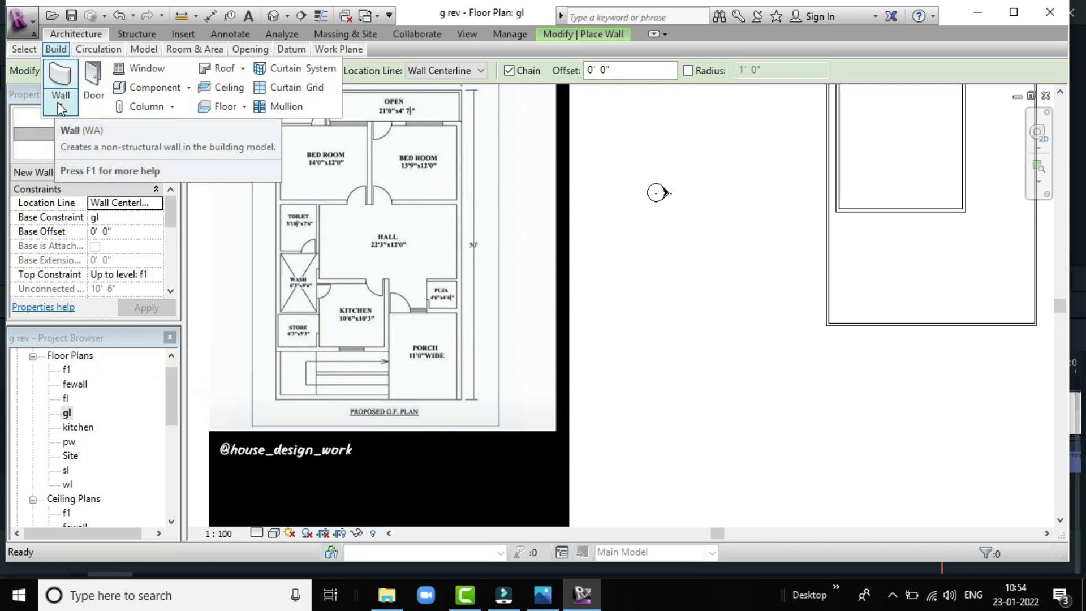
left_click(102, 143)
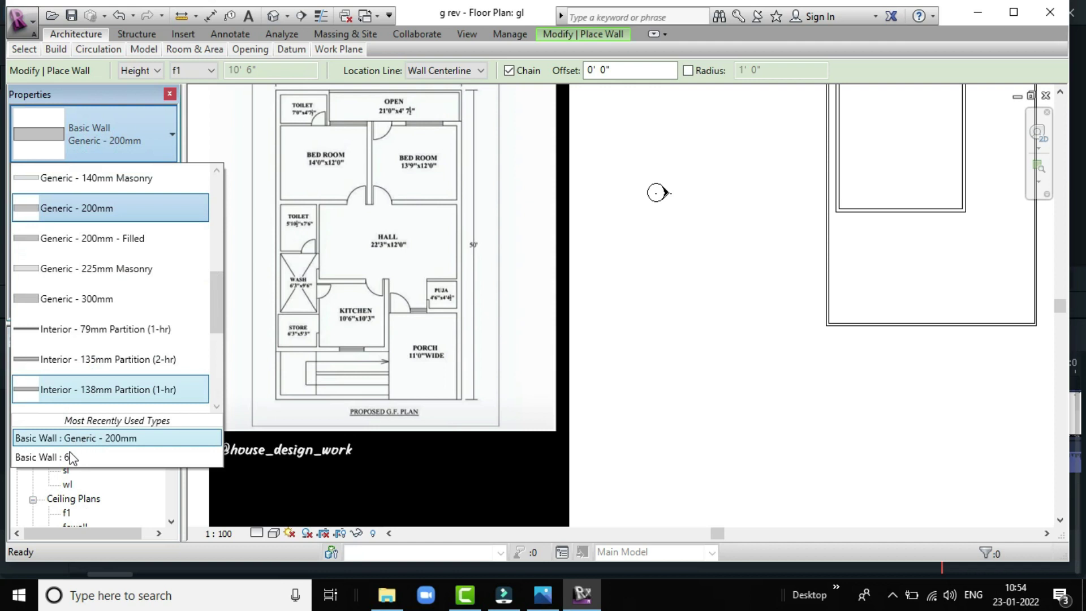
left_click(69, 457)
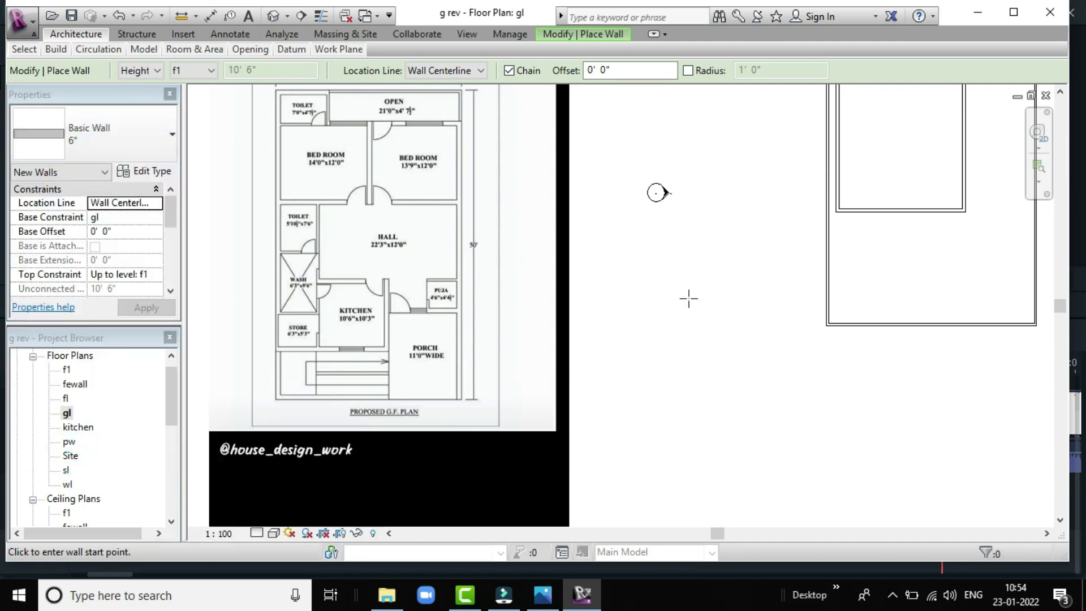
Zoom and pan to the upper-left corner of the inner wall rectangle
scroll(809, 308, "down", 1)
scroll(815, 308, "down", 1)
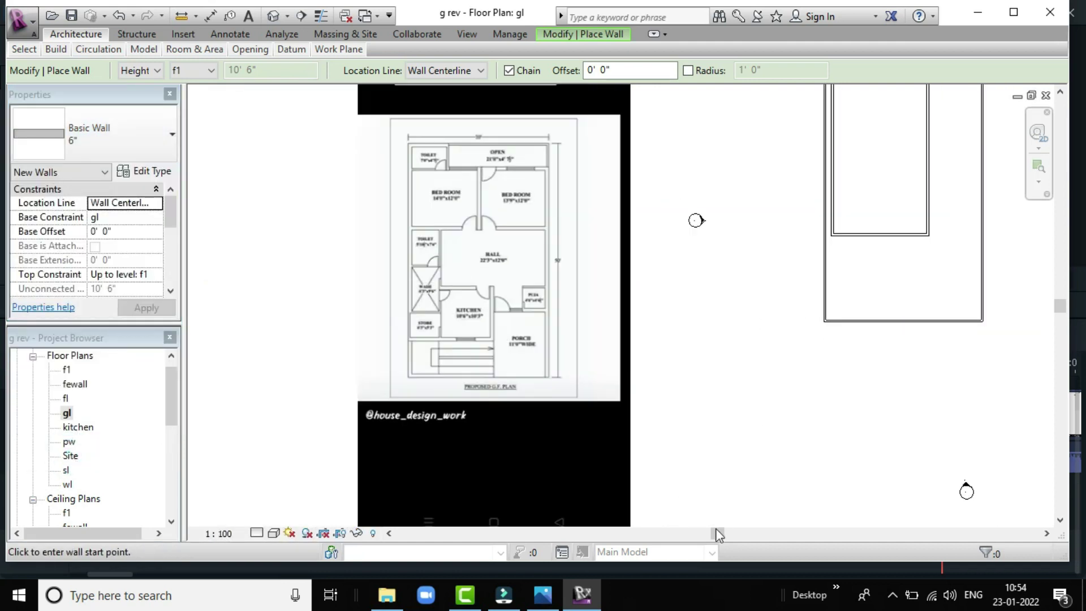
left_click_drag(717, 534, 745, 534)
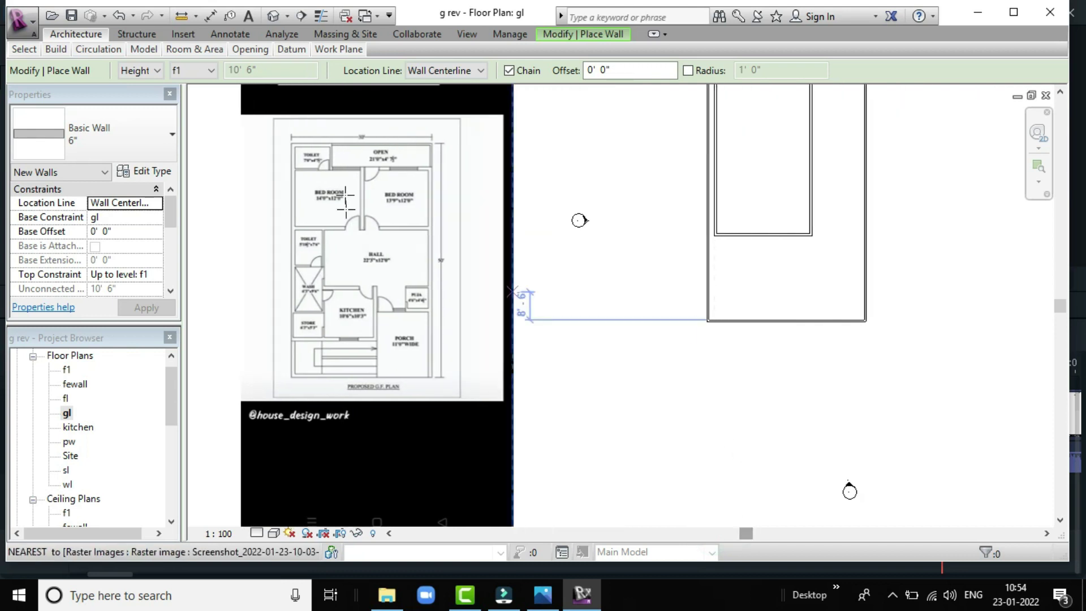
scroll(325, 158, "up", 2)
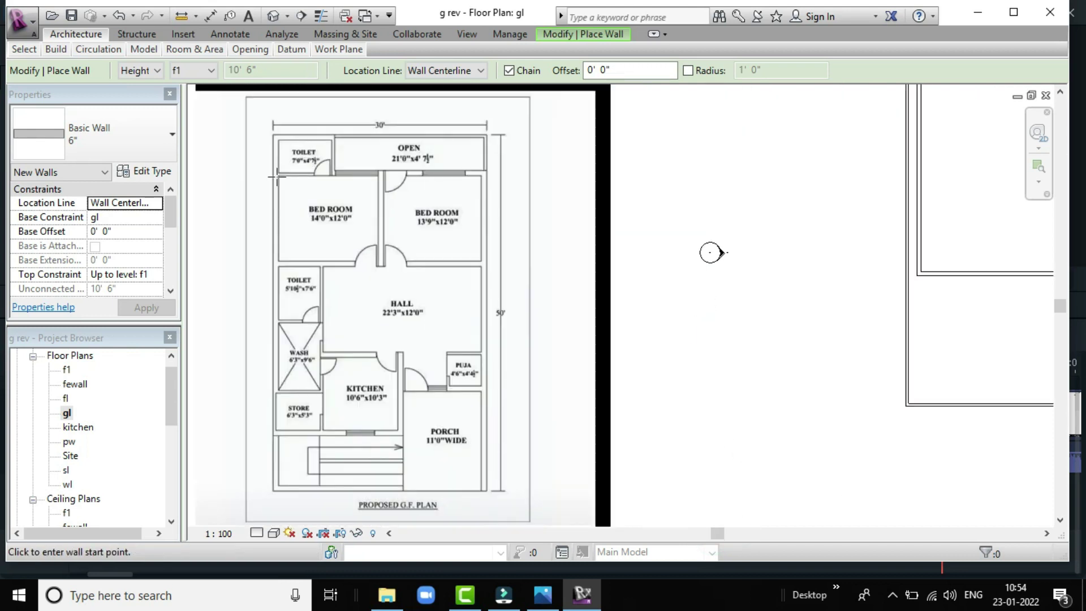
scroll(340, 193, "down", 2)
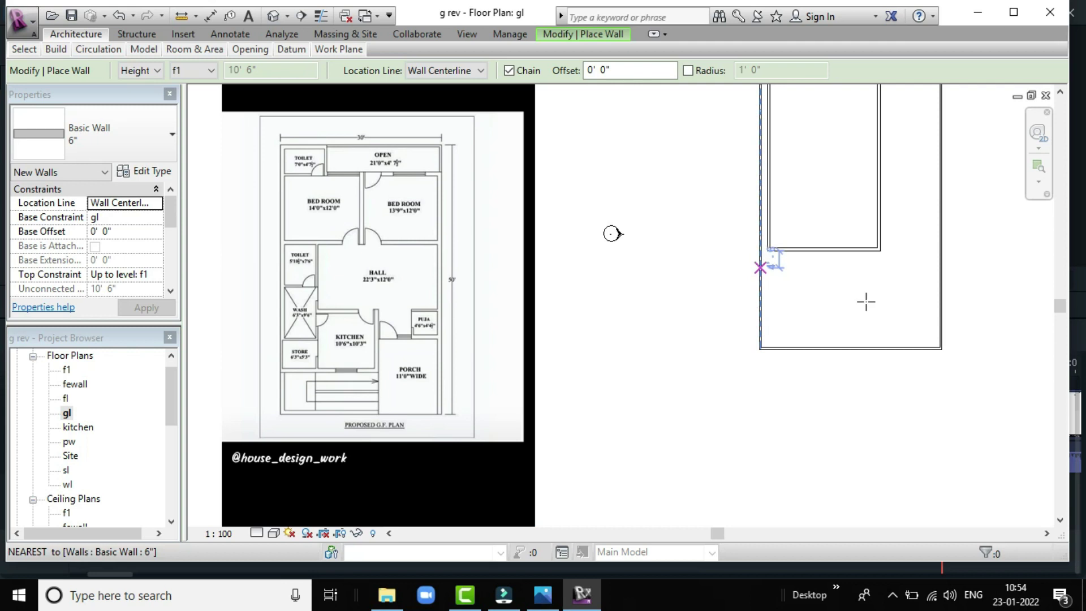
scroll(758, 266, "down", 1)
left_click_drag(1060, 309, 1060, 283)
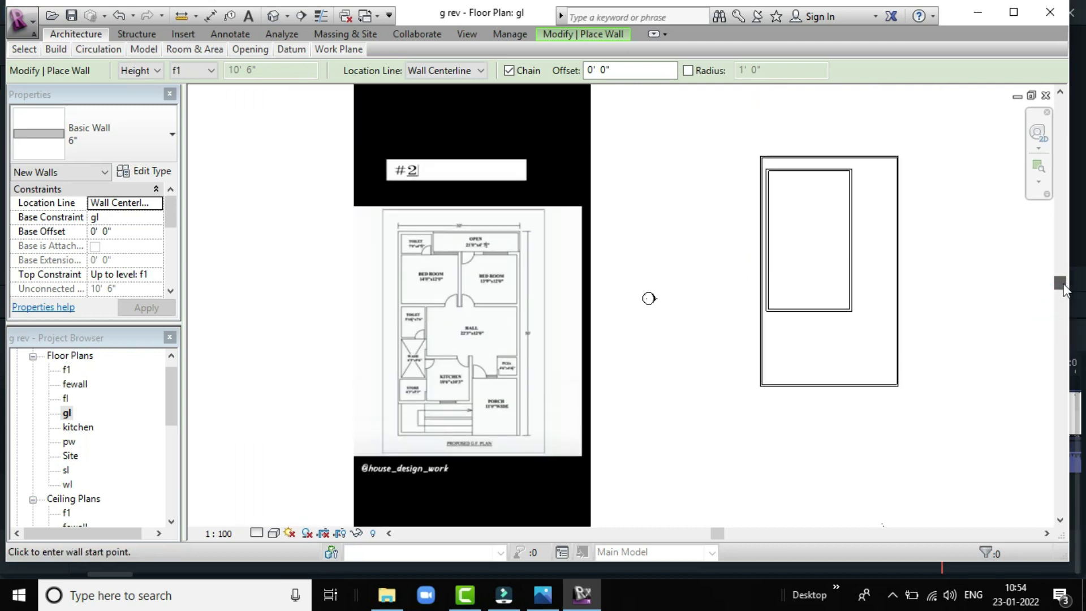
scroll(888, 284, "up", 2)
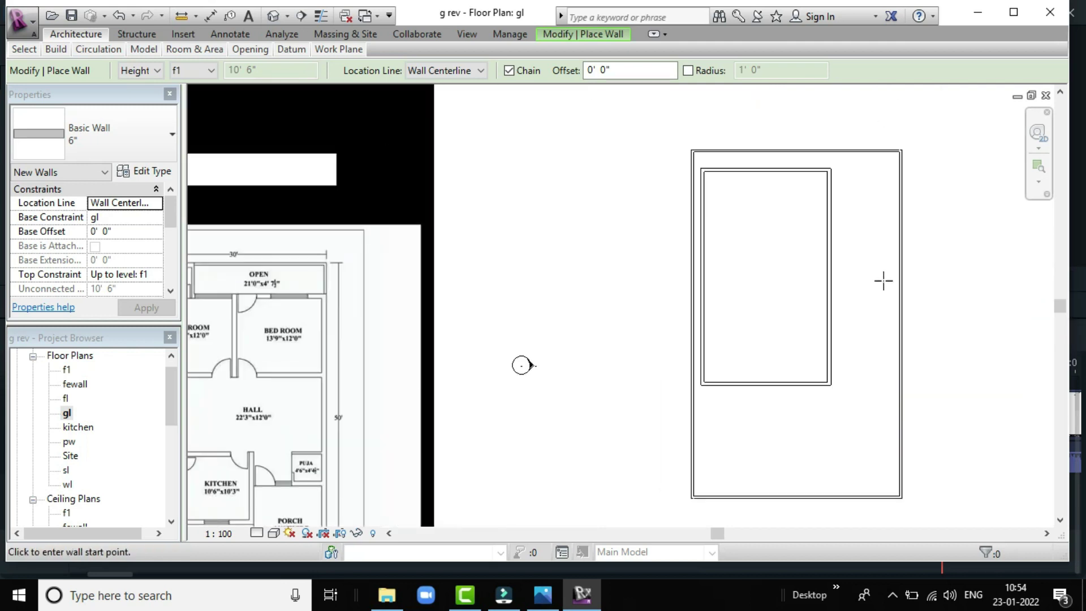
scroll(865, 278, "up", 1)
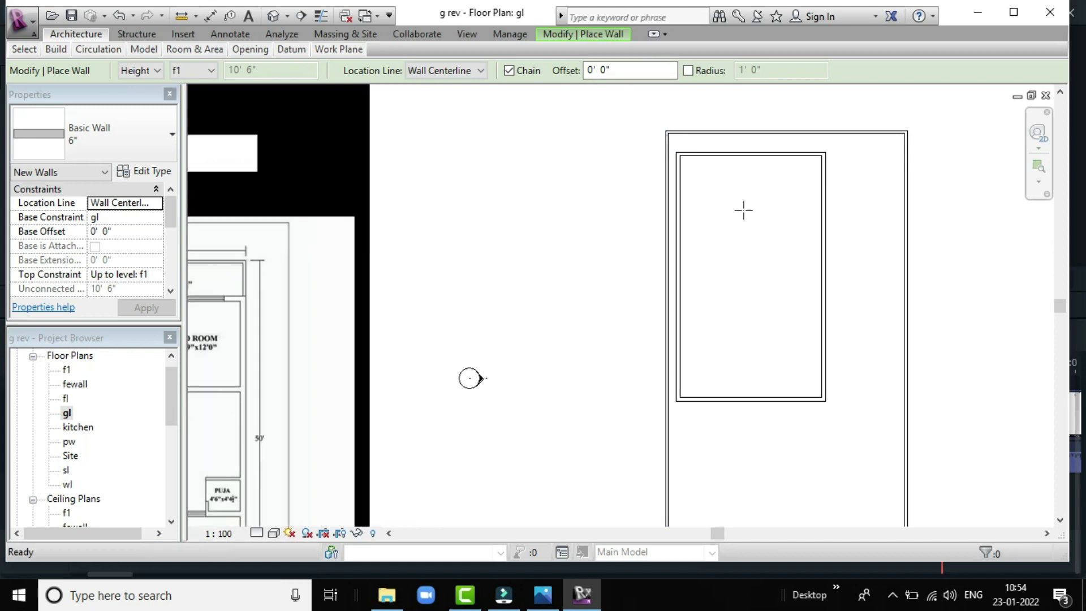
scroll(744, 211, "up", 1)
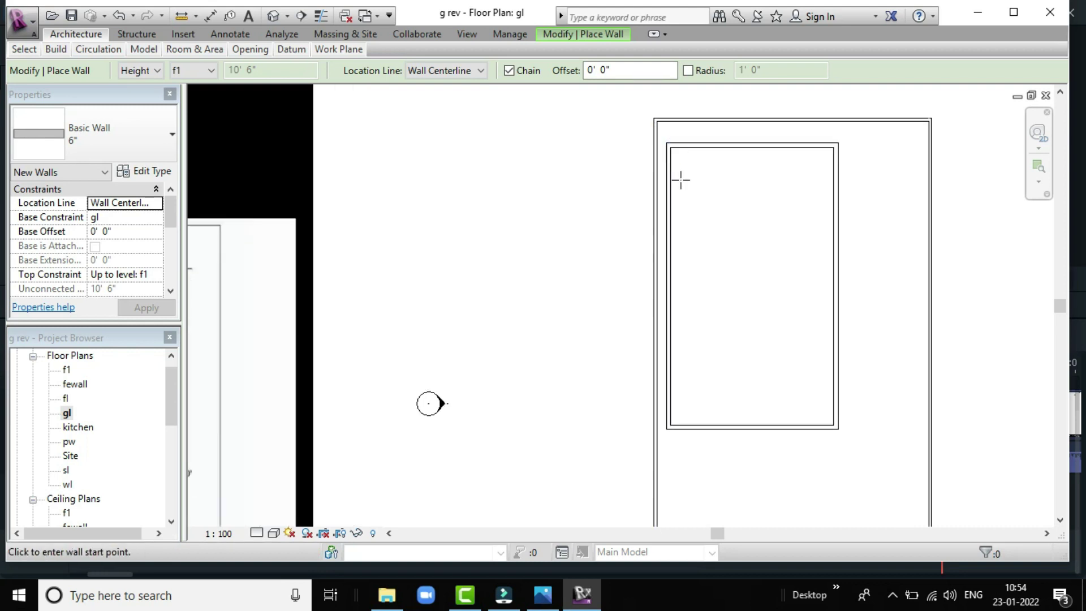
scroll(681, 178, "up", 1)
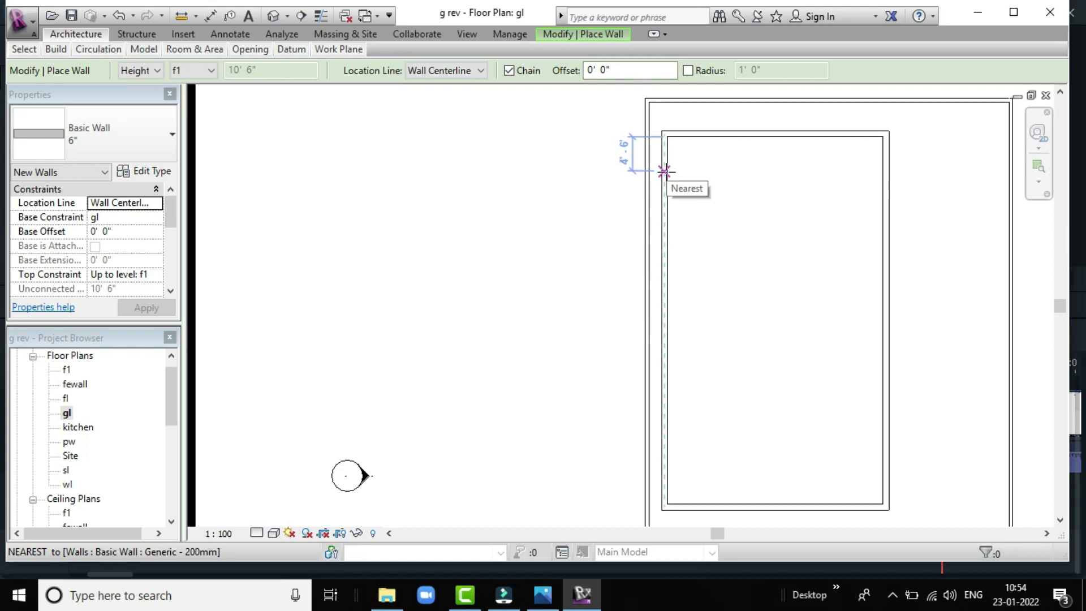
Draw a horizontal wall from the inner left wall to the opposite inner wall
left_click(664, 170)
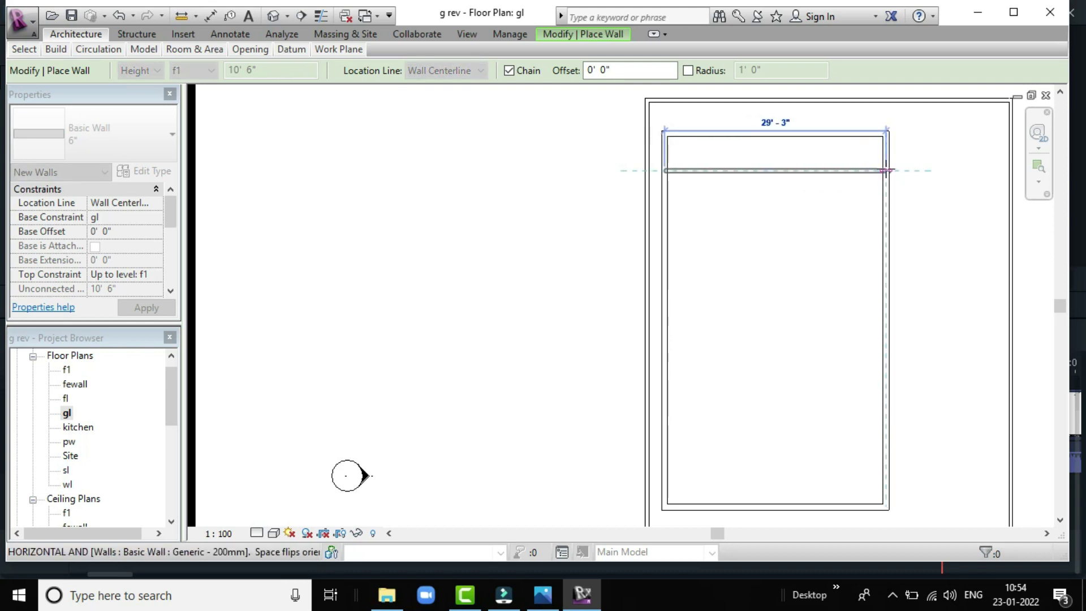
scroll(886, 171, "up", 1)
scroll(885, 170, "up", 2)
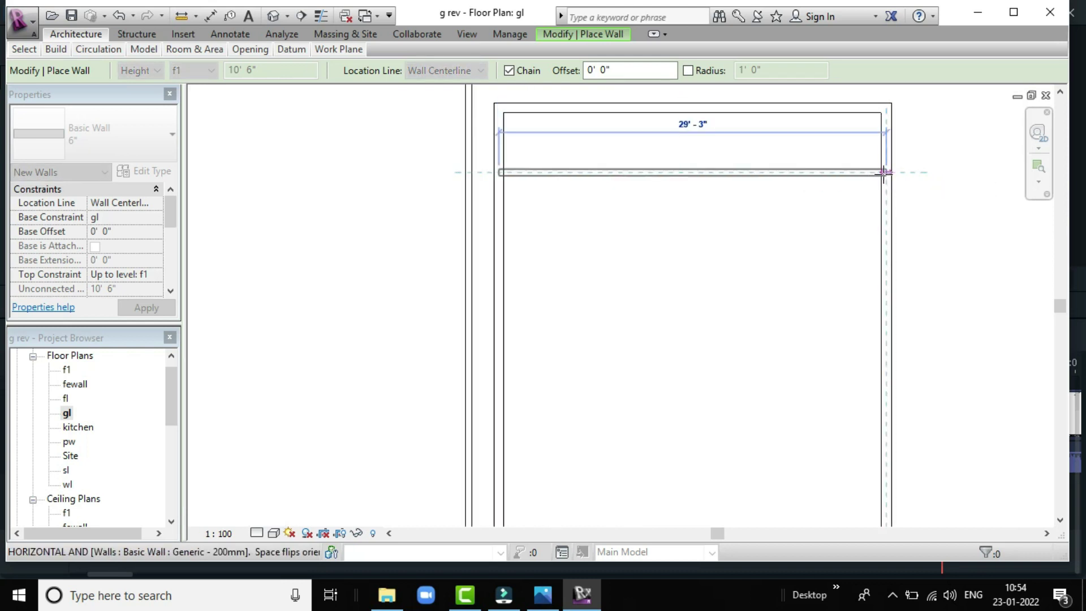
scroll(886, 171, "up", 5)
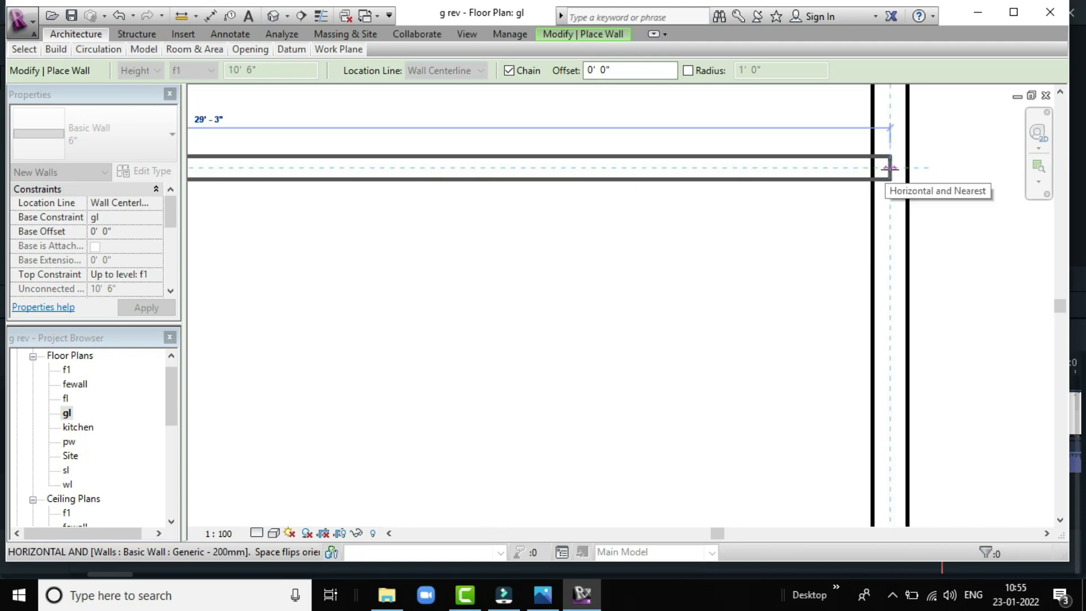
scroll(889, 168, "down", 2)
left_click(890, 164)
key("Escape")
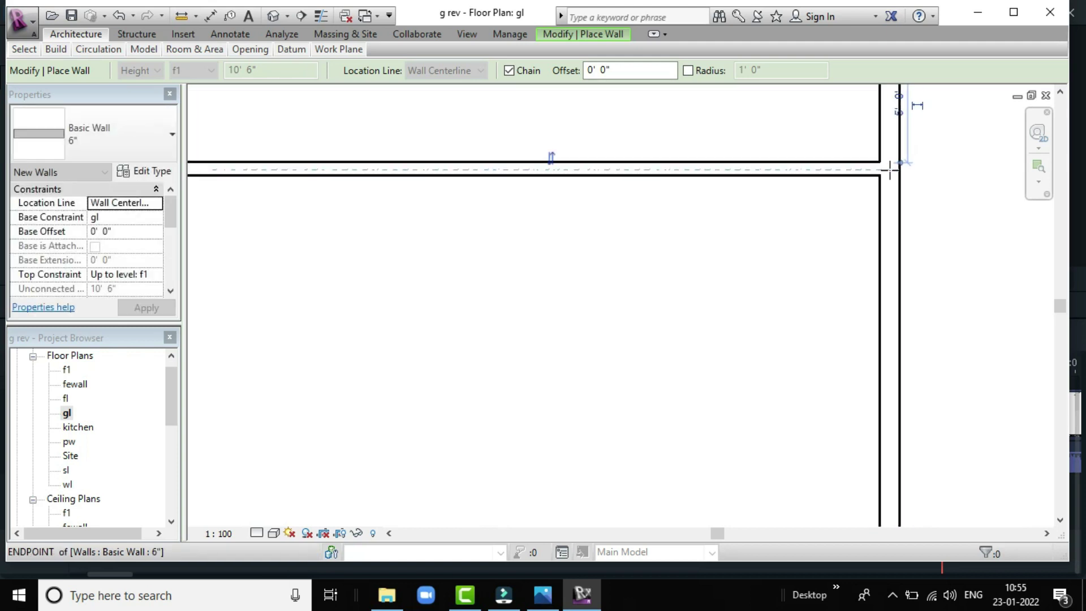
Zoom out and pan left to the reference plan's toilet and open area
scroll(889, 164, "down", 3)
scroll(756, 205, "down", 2)
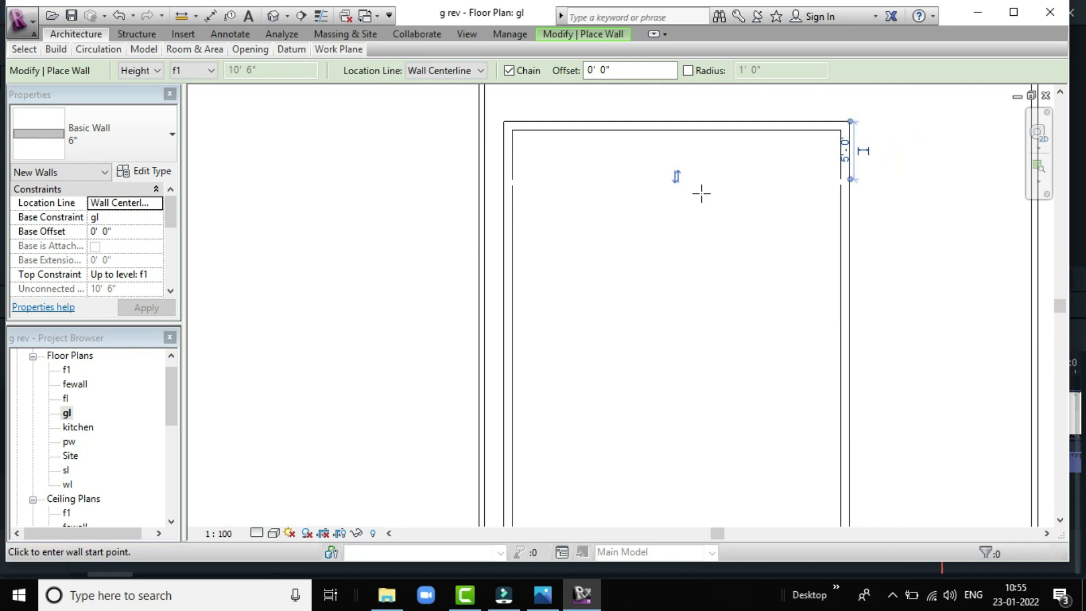
scroll(701, 194, "up", 2)
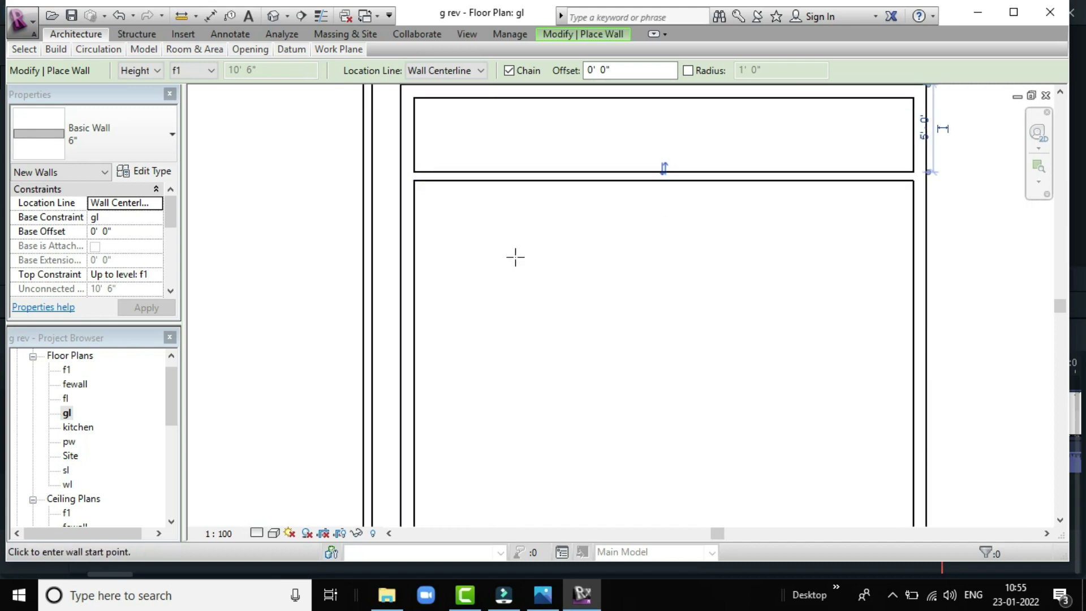
scroll(515, 257, "down", 2)
scroll(507, 254, "down", 1)
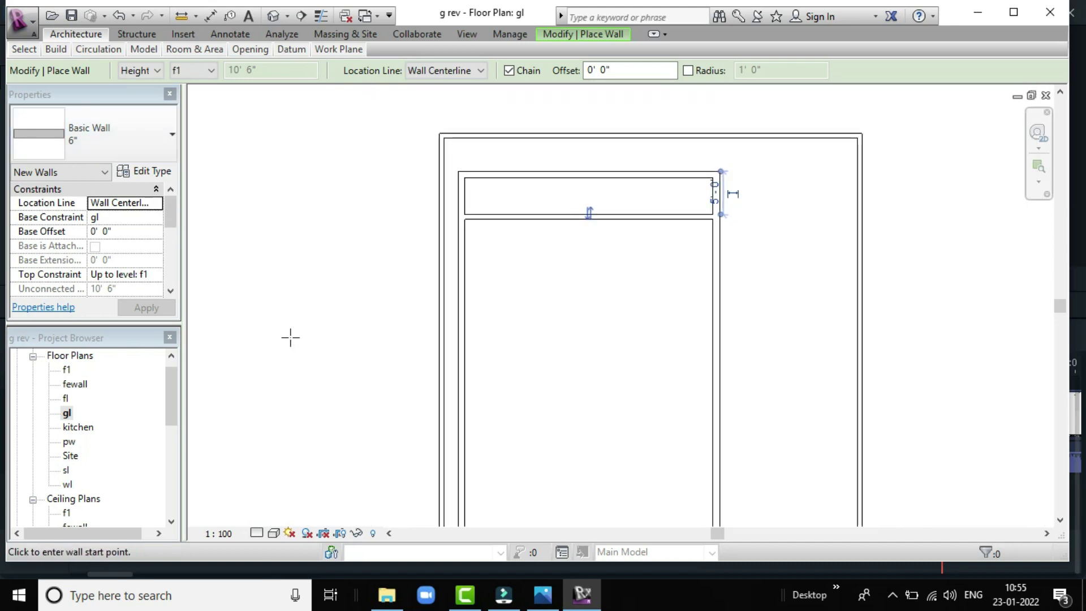
scroll(292, 336, "down", 2)
scroll(291, 337, "up", 1)
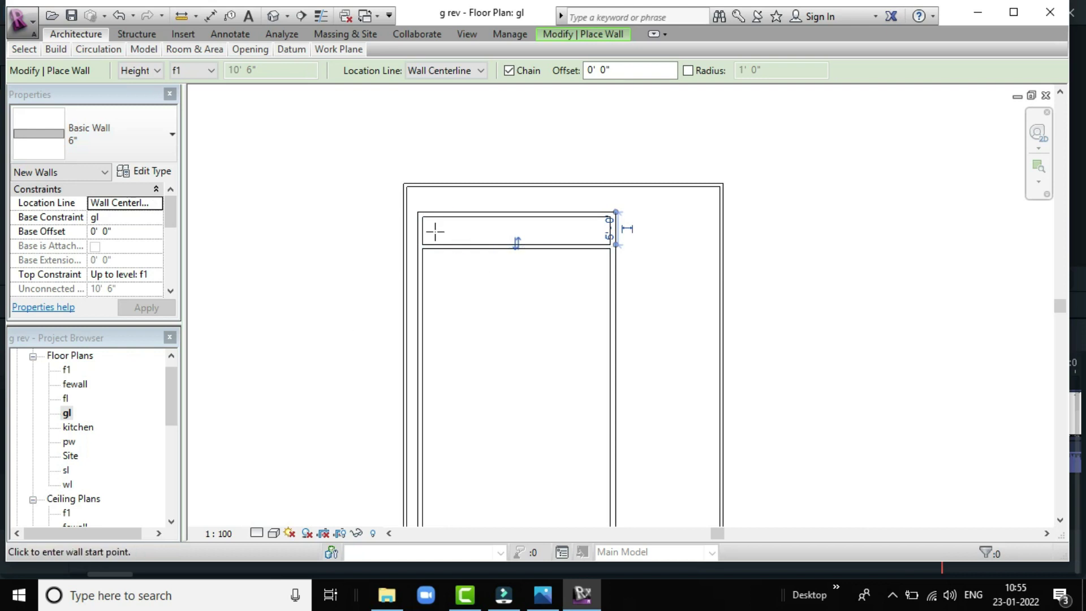
scroll(431, 231, "up", 1)
left_click_drag(718, 536, 598, 536)
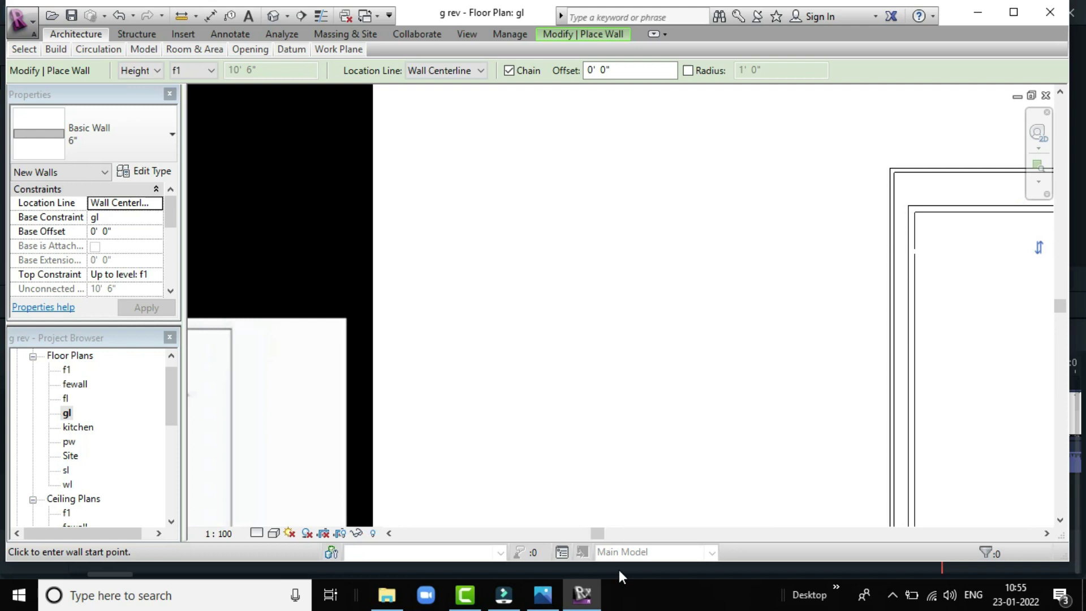
left_click_drag(602, 536, 495, 561)
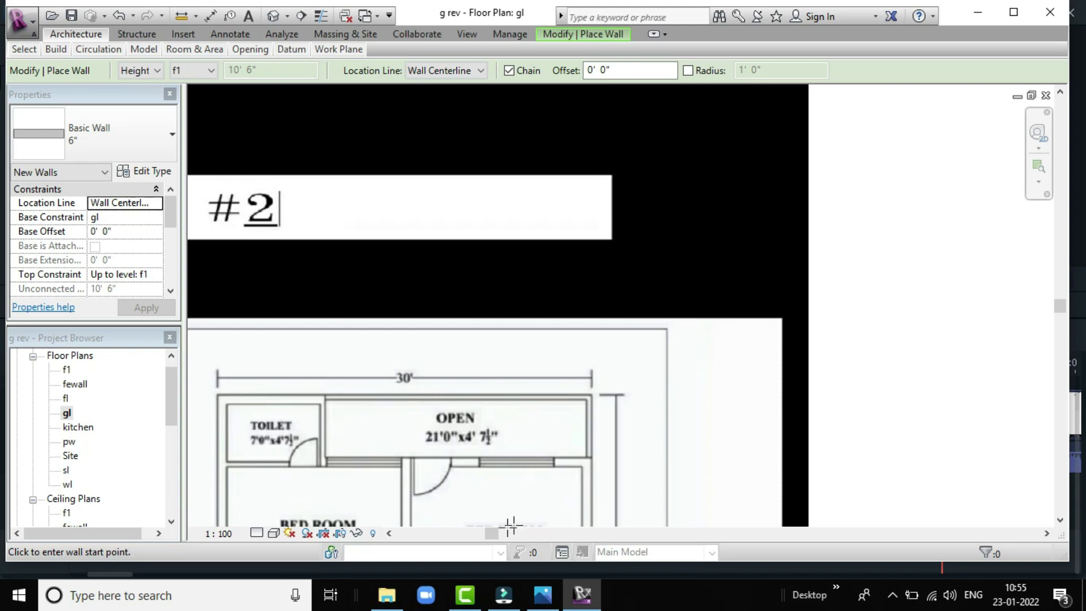
Draw a vertical wall splitting the top strip into 6'-9" and 21'-3" rooms
left_click_drag(488, 532, 701, 534)
scroll(589, 213, "up", 2)
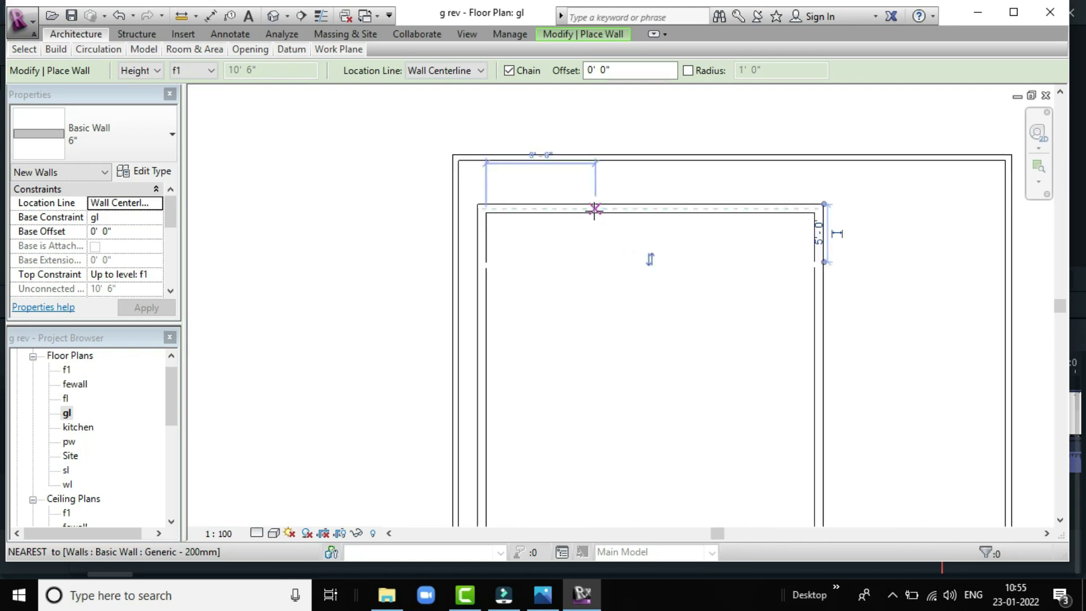
scroll(594, 211, "up", 2)
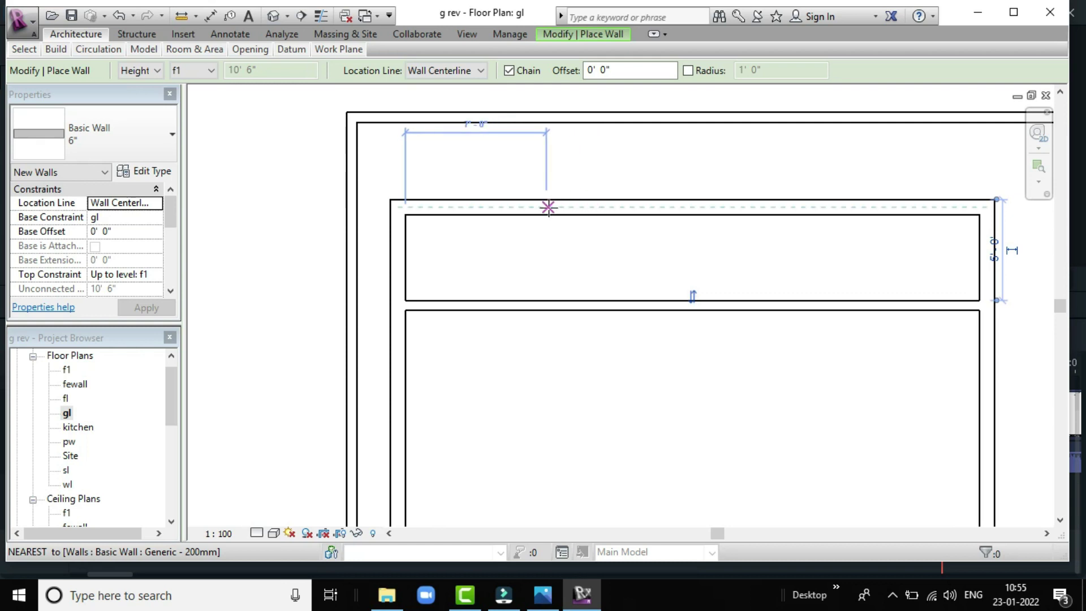
left_click(548, 207)
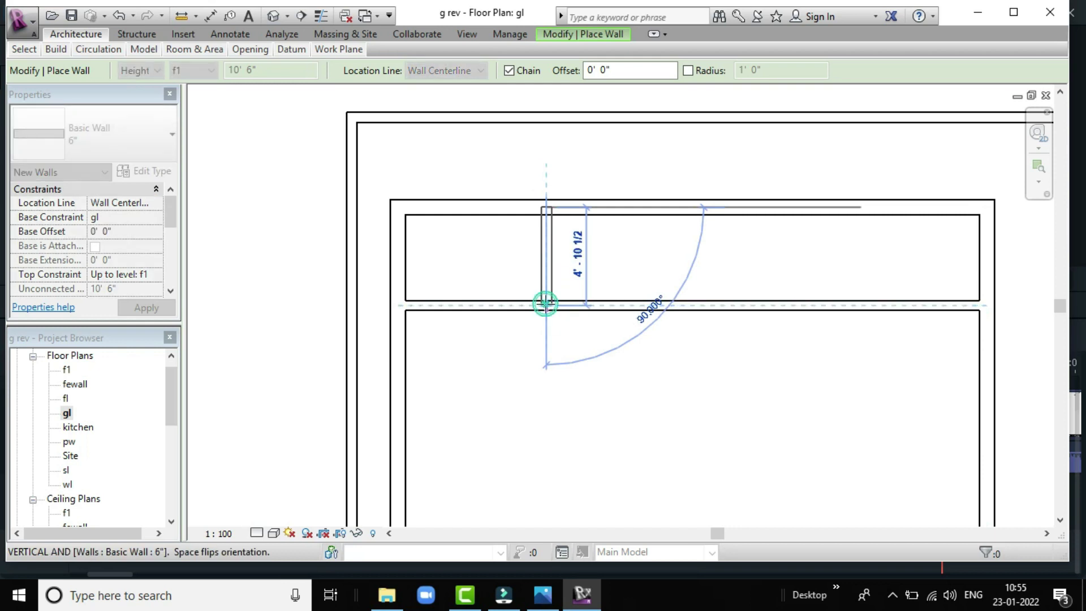
left_click(546, 304)
key("Escape")
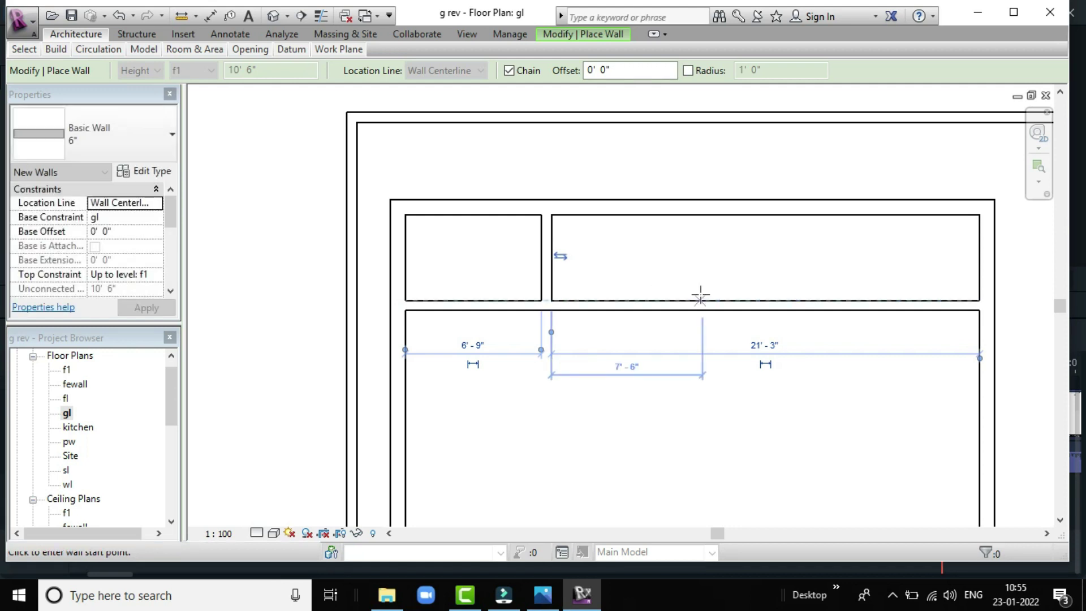
Pan back to the reference plan's toilet and open area
scroll(699, 287, "down", 2)
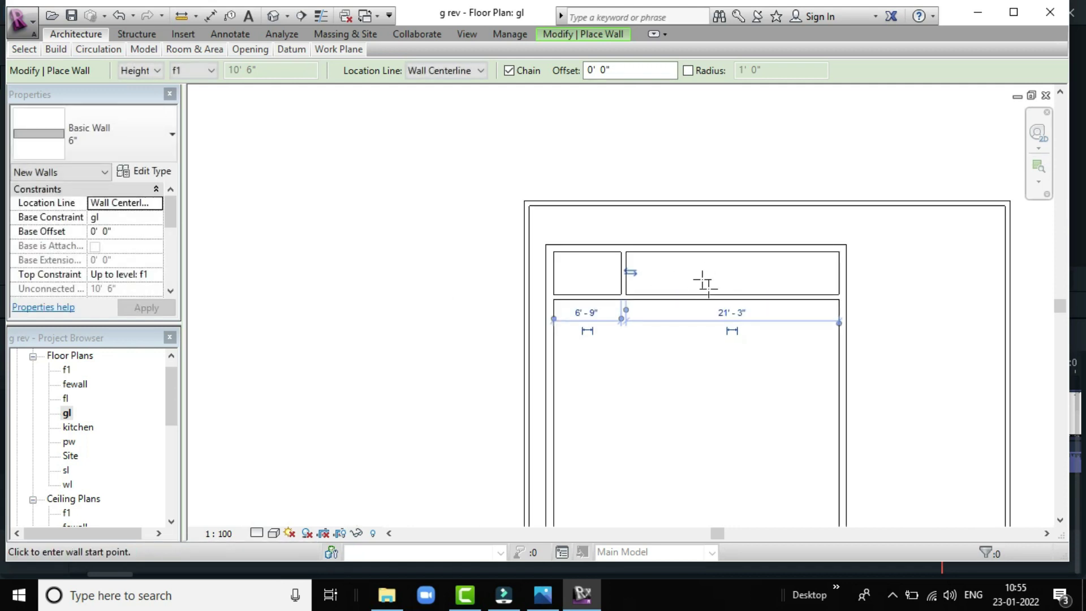
scroll(710, 281, "down", 1)
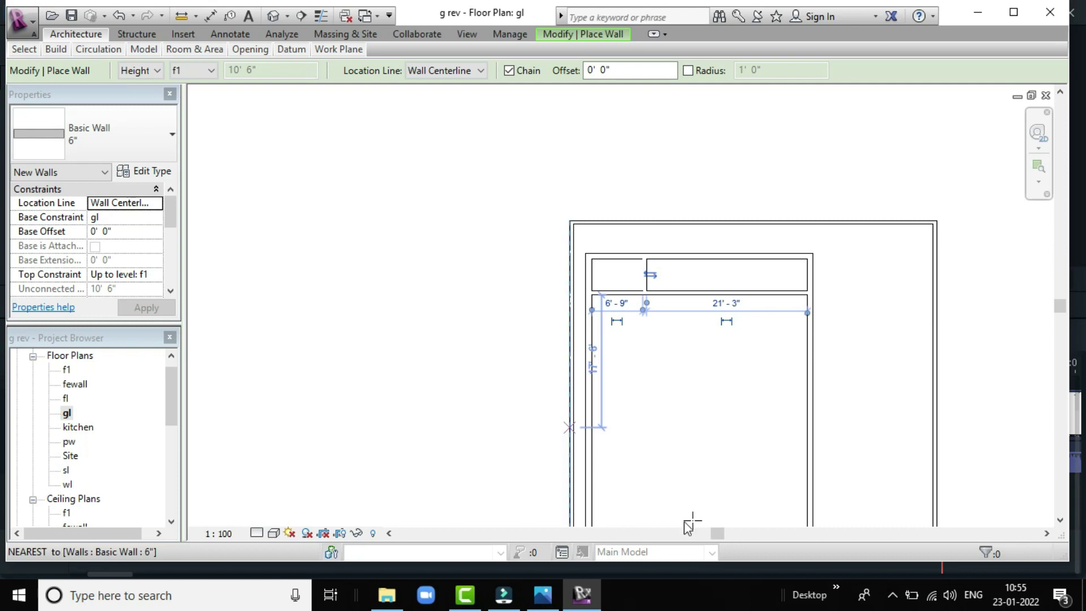
left_click_drag(715, 533, 544, 537)
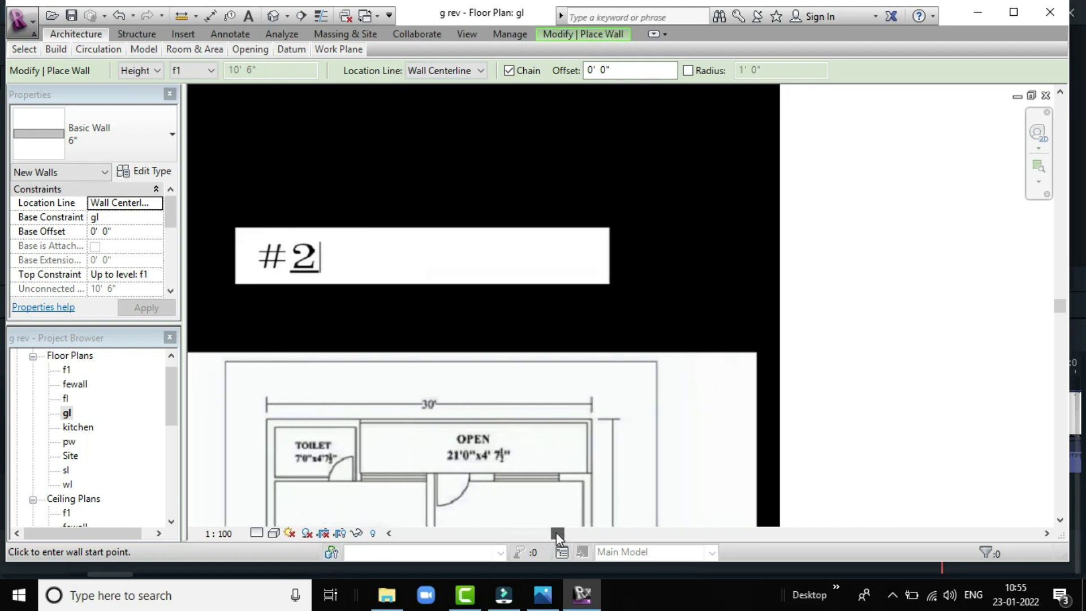
left_click_drag(542, 534, 532, 539)
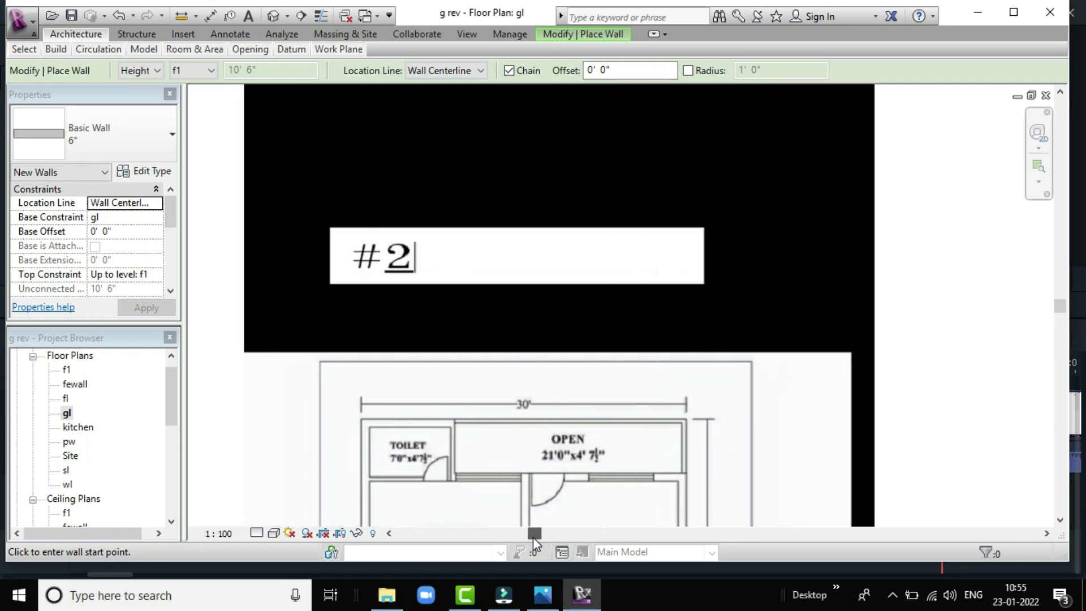
Scroll through the reference plan's bedrooms, hall, kitchen and porch
scroll(523, 476, "down", 1)
scroll(523, 476, "down", 1)
scroll(493, 498, "up", 1)
scroll(493, 499, "up", 1)
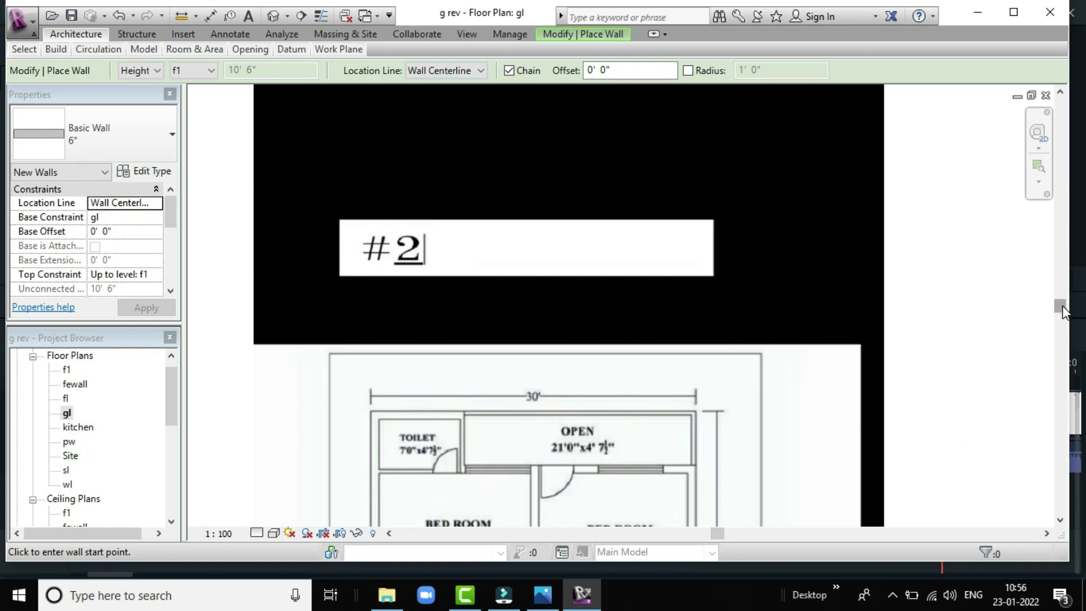
left_click_drag(1061, 311, 1063, 455)
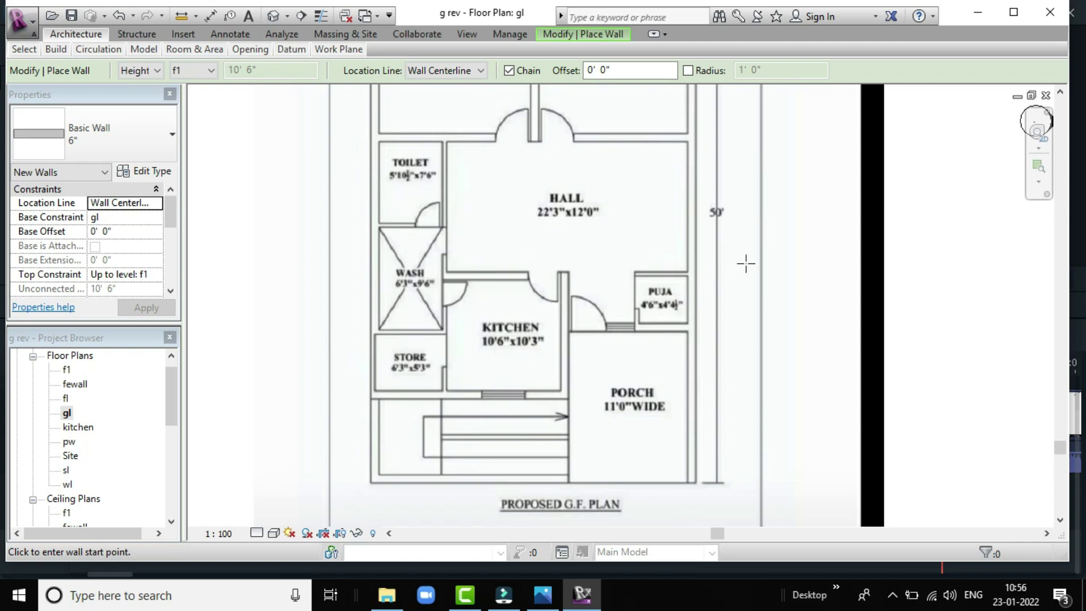
left_click(1060, 446)
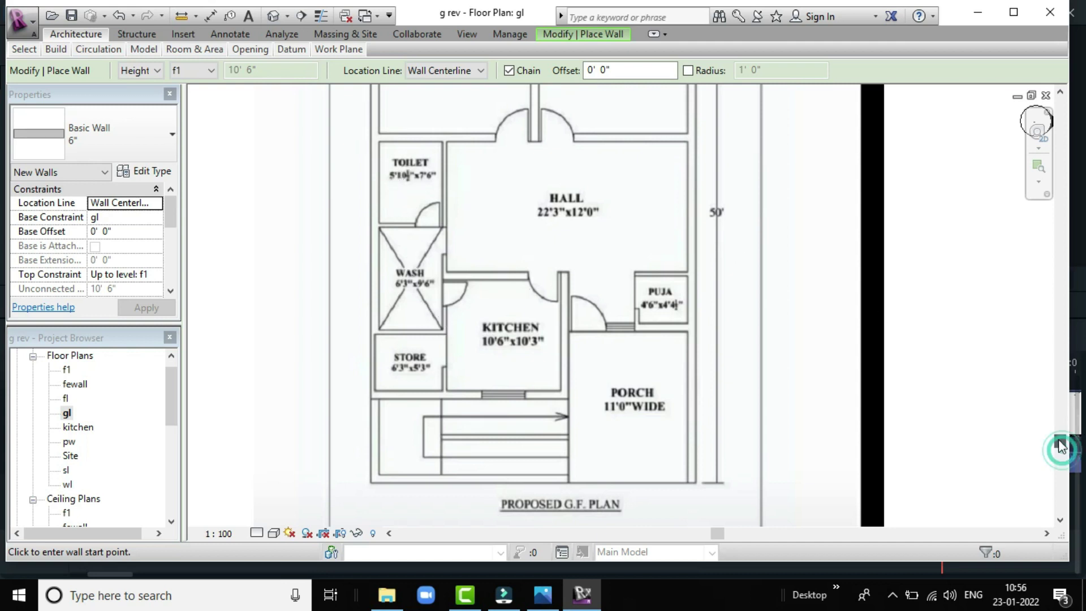
left_click_drag(1060, 447, 1060, 398)
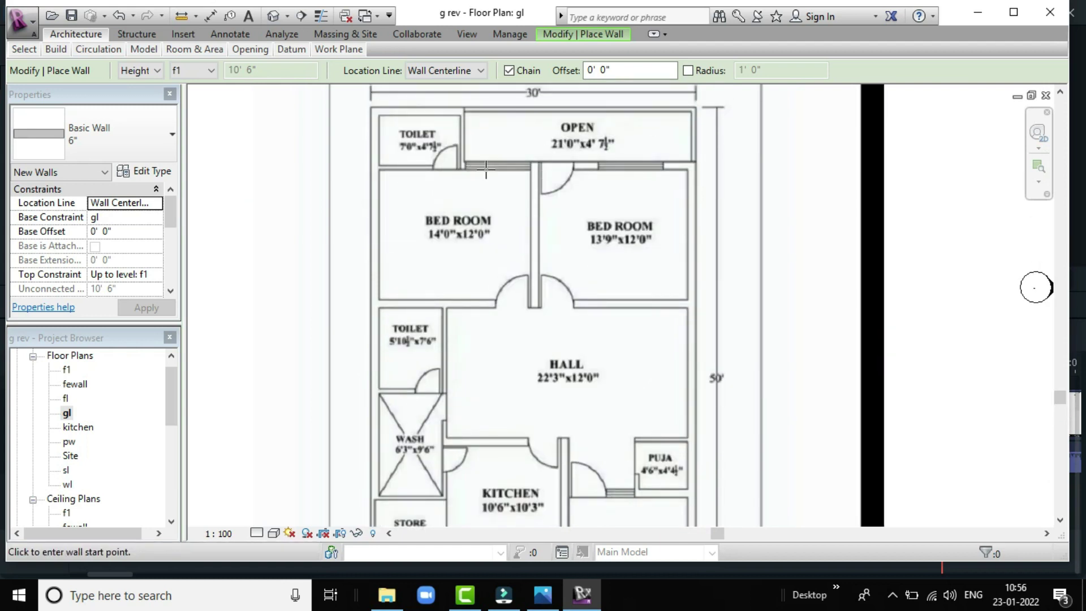
scroll(533, 242, "down", 1)
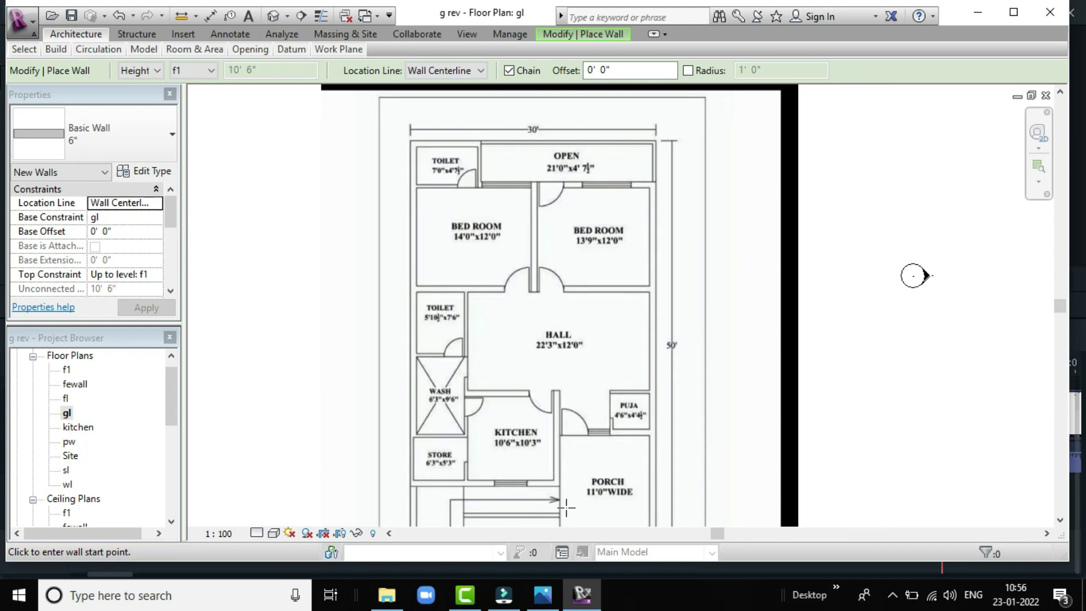
Pan and zoom back to the modelled top rooms of 6'-9" and 21'-3"
left_click_drag(727, 536, 866, 536)
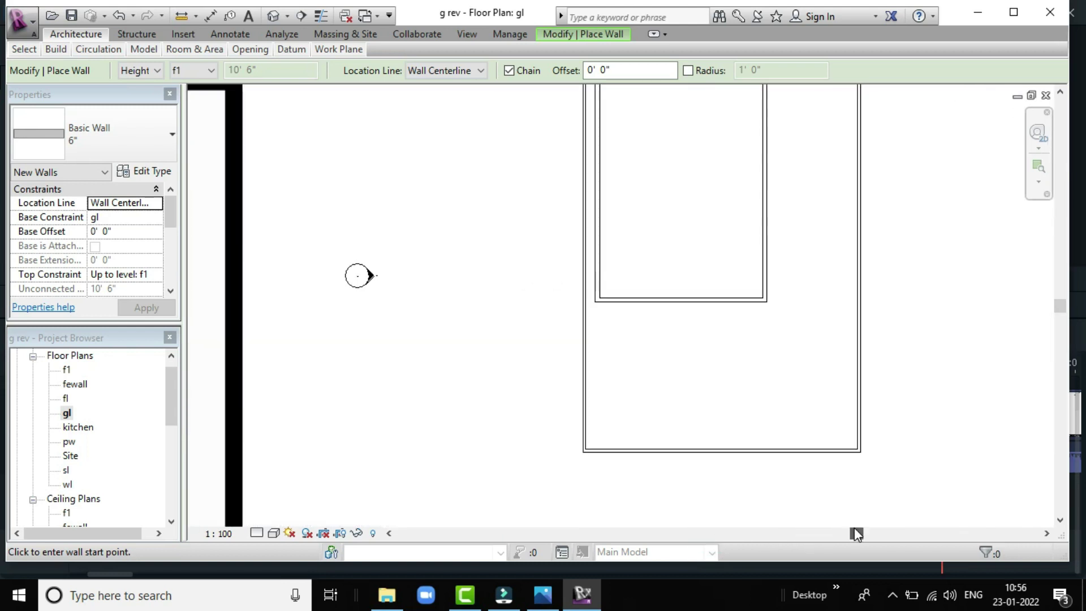
left_click(1060, 303)
left_click_drag(1060, 303, 1060, 249)
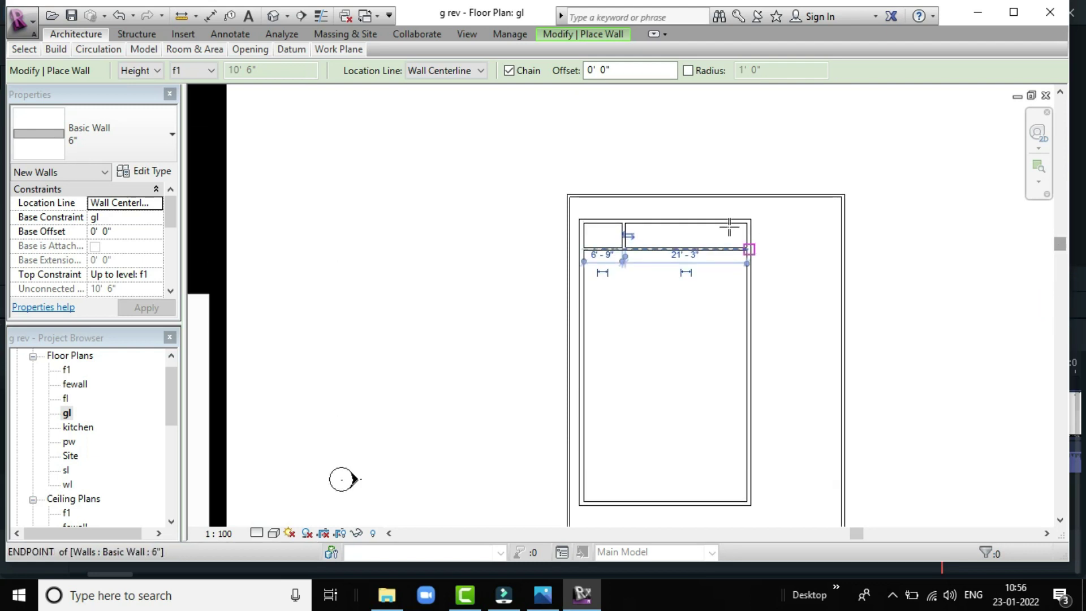
scroll(735, 235, "up", 2)
scroll(718, 235, "up", 3)
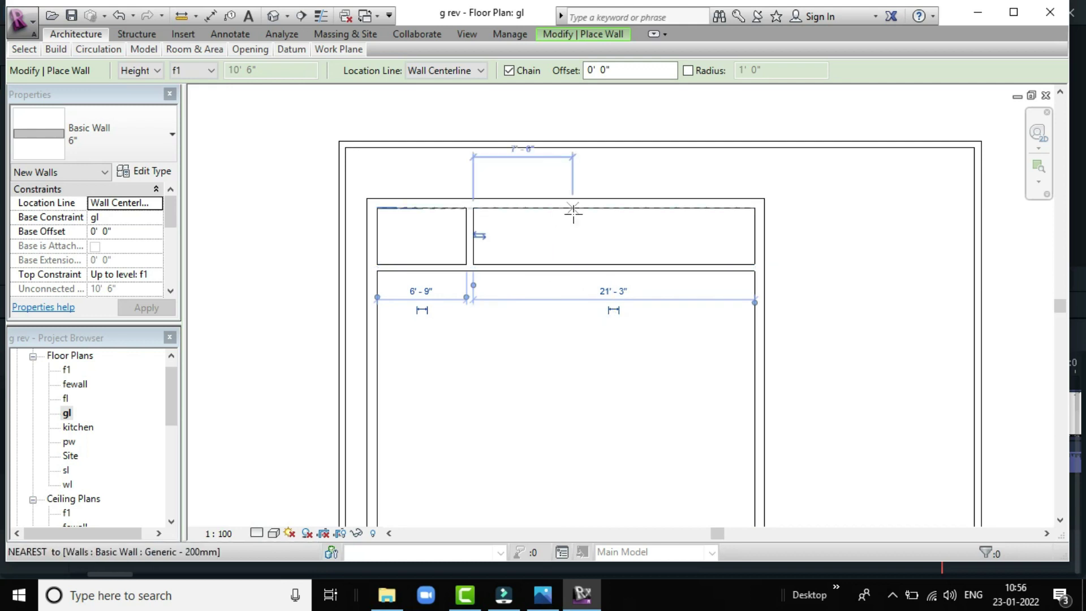
scroll(416, 295, "down", 2)
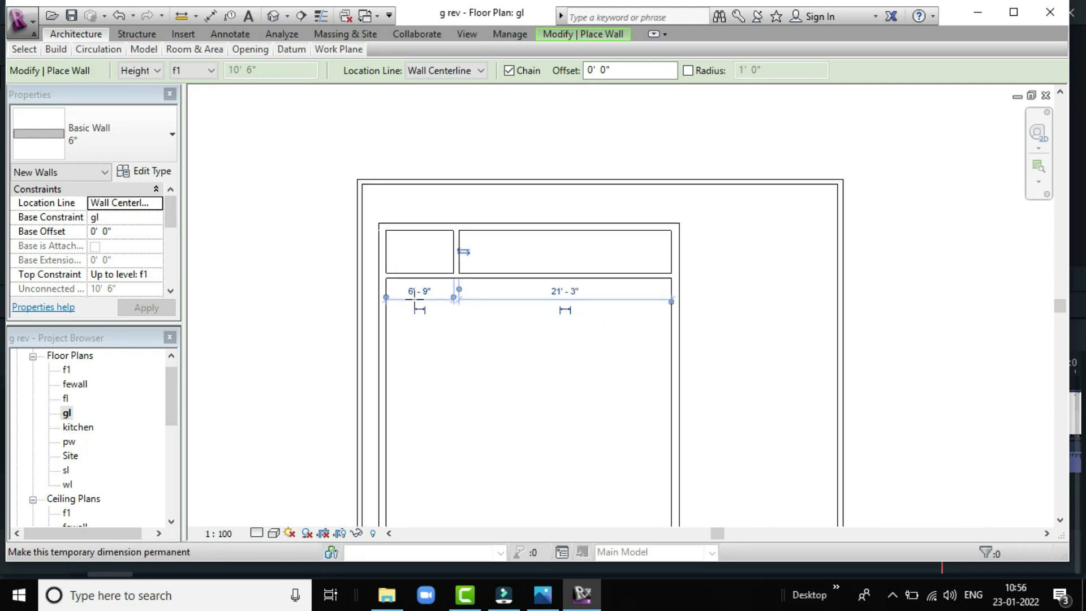
scroll(415, 292, "down", 1)
left_click_drag(715, 534, 606, 549)
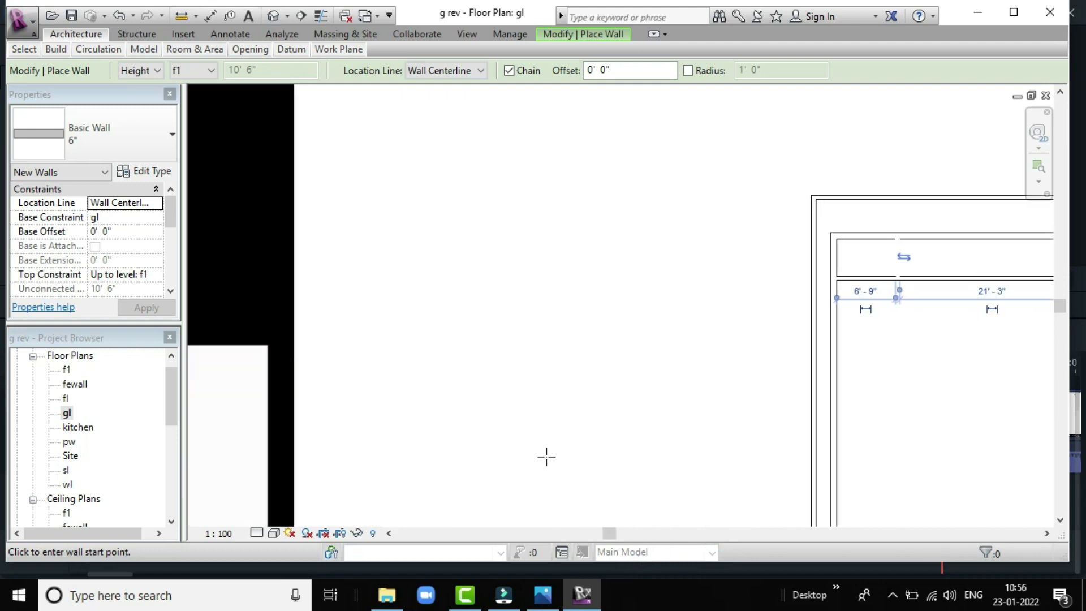
scroll(356, 458, "down", 2)
scroll(273, 445, "down", 1)
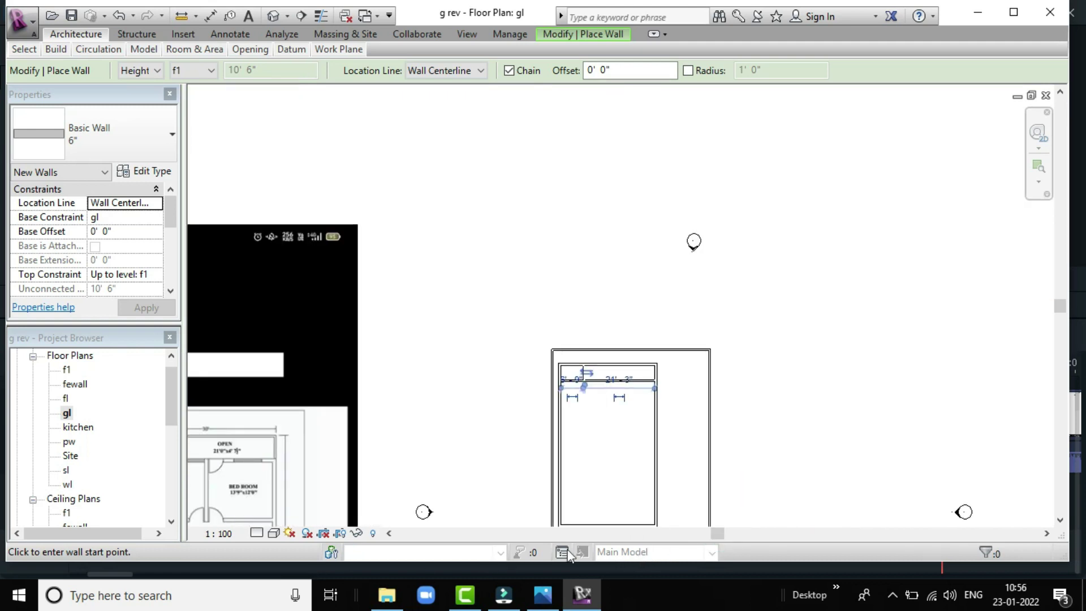
left_click_drag(716, 534, 714, 537)
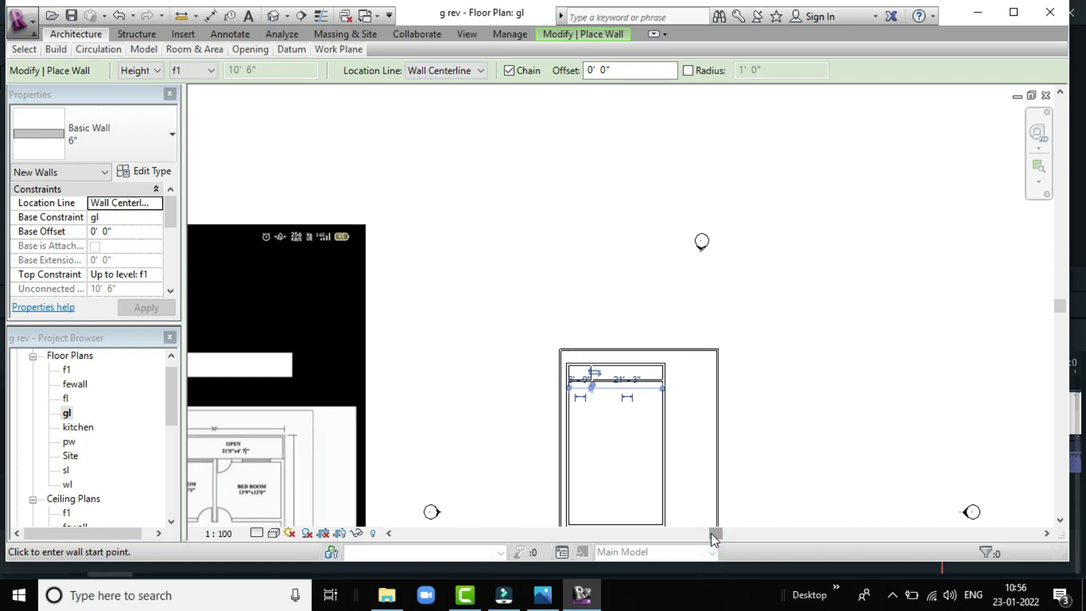
scroll(630, 417, "up", 1)
scroll(632, 418, "up", 4)
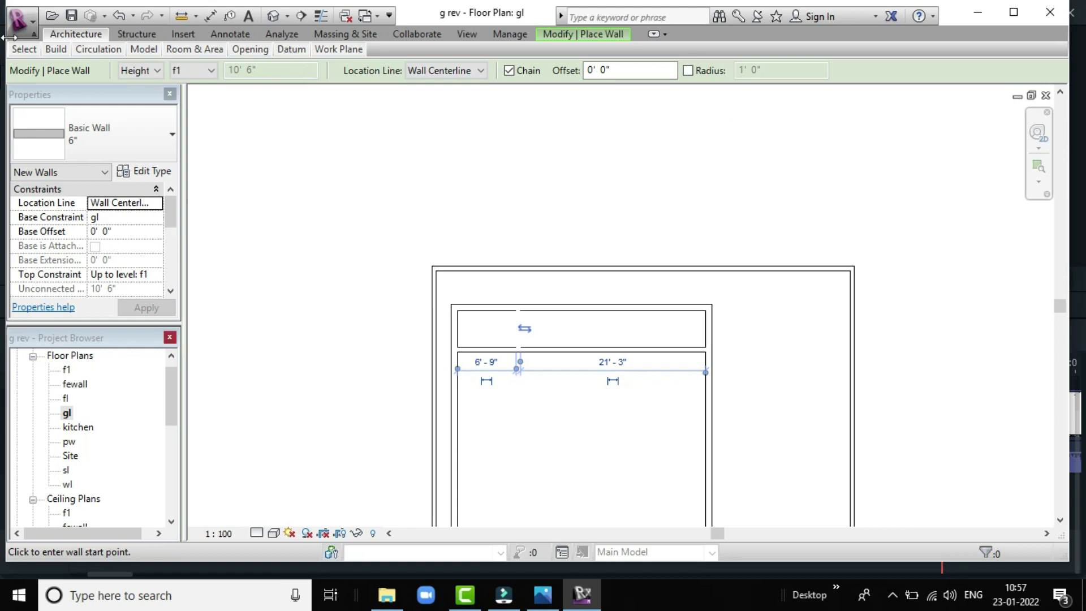
Switch the new wall type to Generic - 200mm
left_click(126, 148)
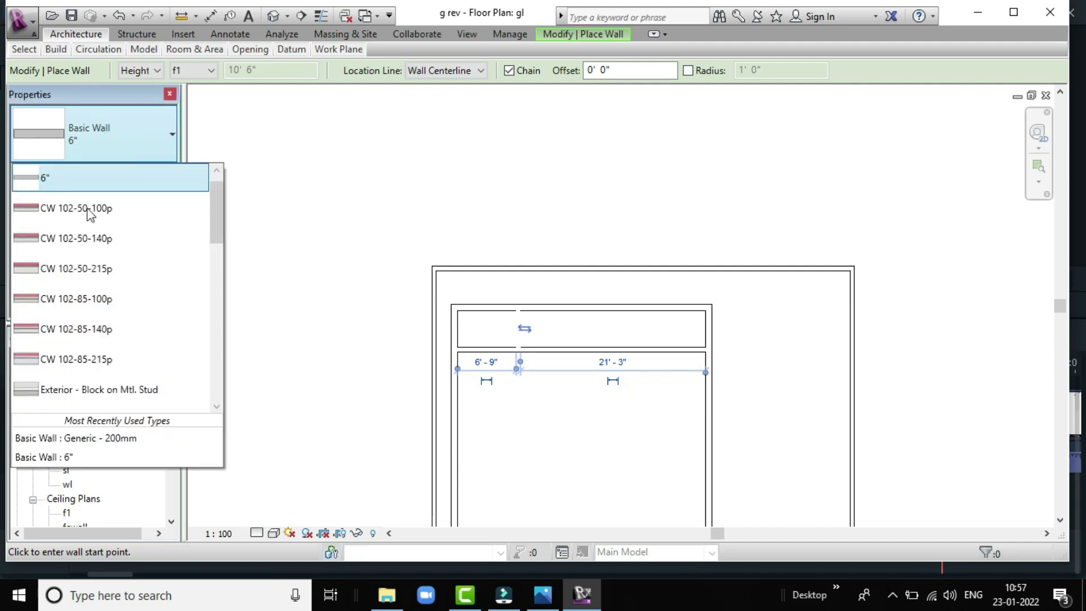
scroll(80, 339, "down", 1)
left_click(87, 442)
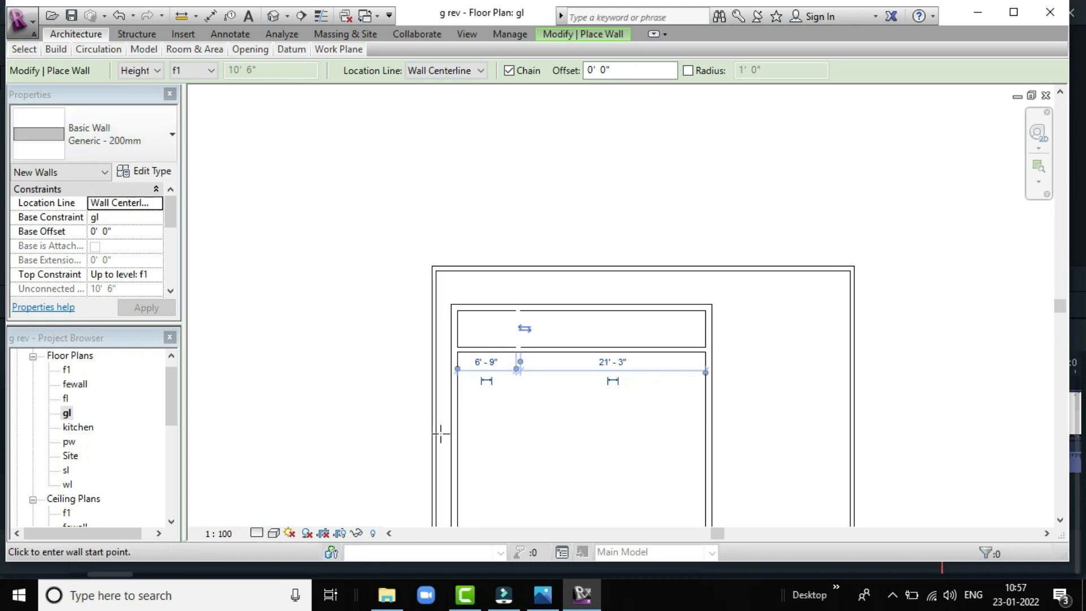
scroll(444, 426, "up", 1)
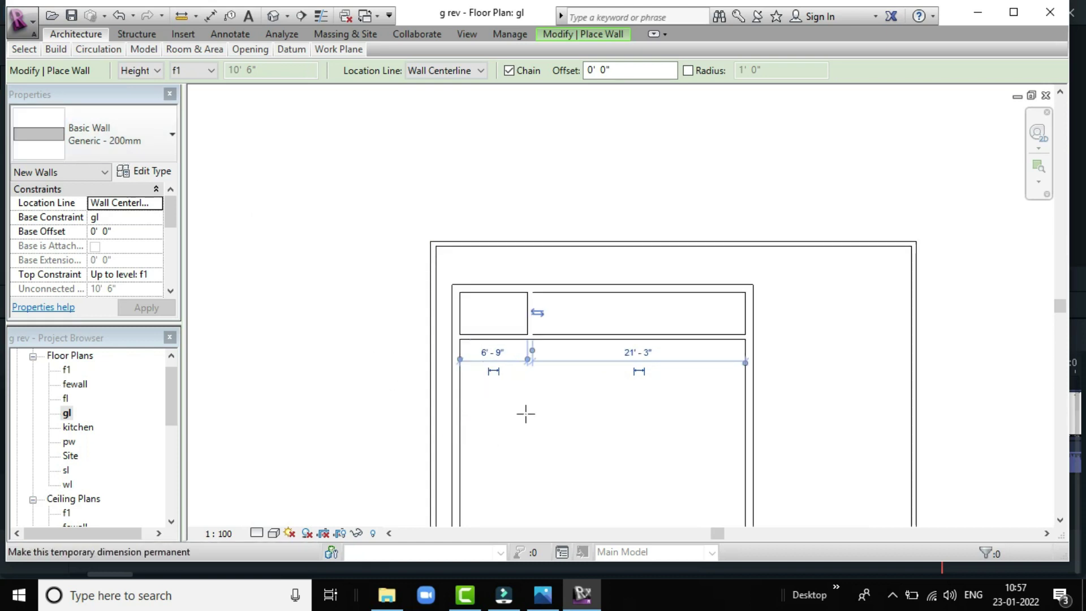
scroll(529, 399, "up", 1)
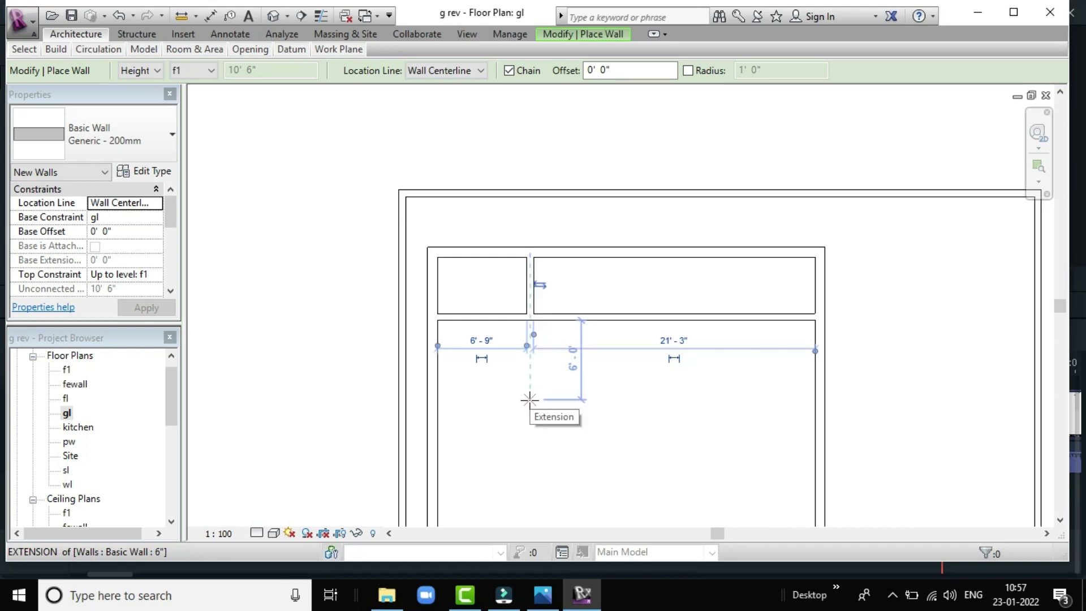
scroll(502, 364, "up", 1)
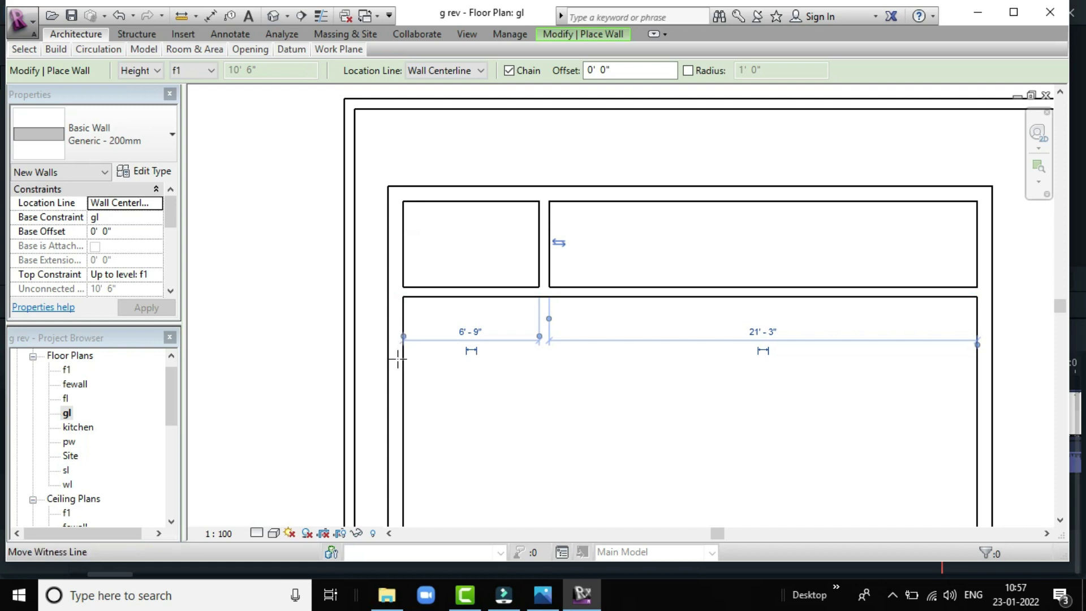
Draw a 22'-0" horizontal wall across the lower part of the central room
scroll(402, 412, "down", 1)
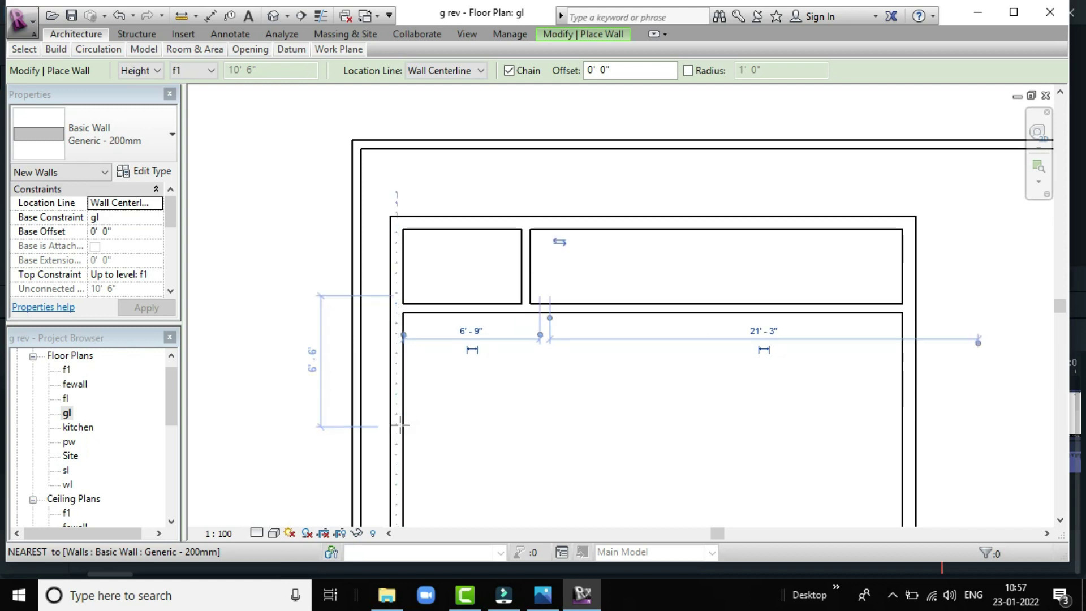
scroll(398, 424, "up", 2)
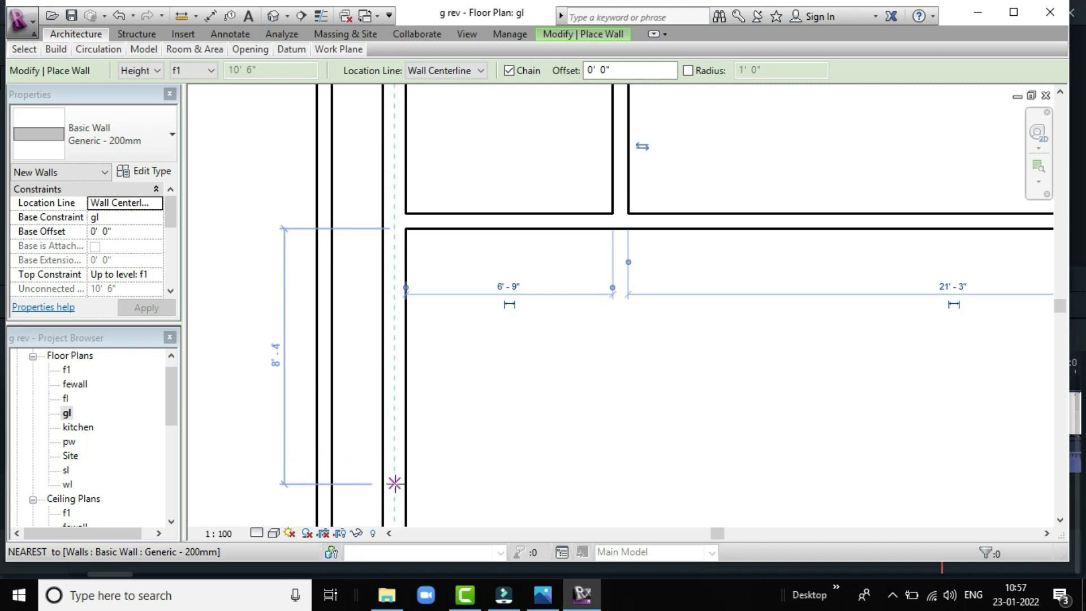
scroll(394, 484, "down", 1)
scroll(395, 486, "down", 2)
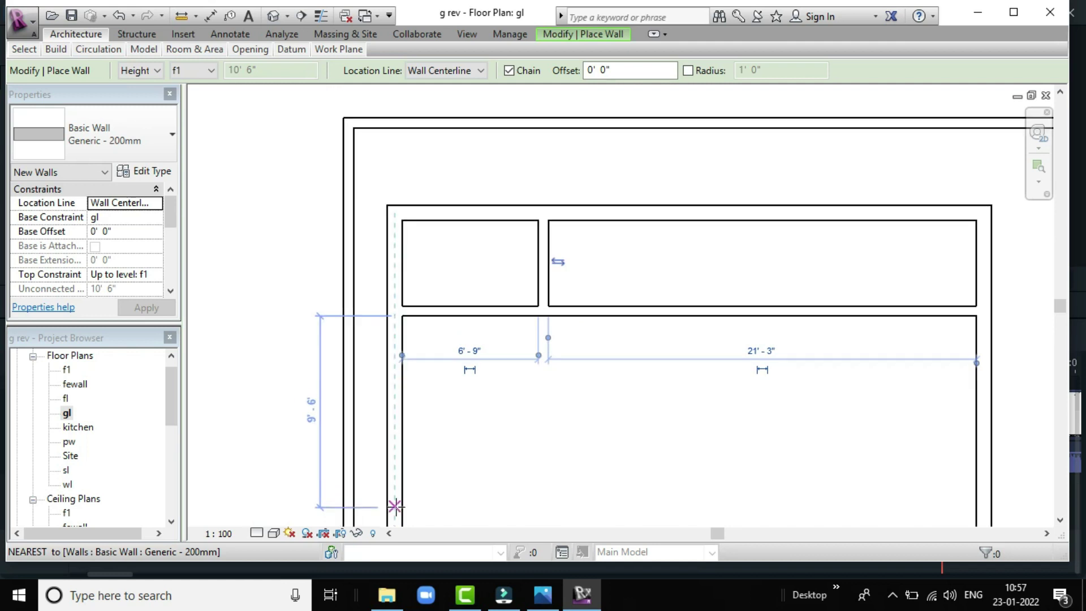
left_click(395, 505)
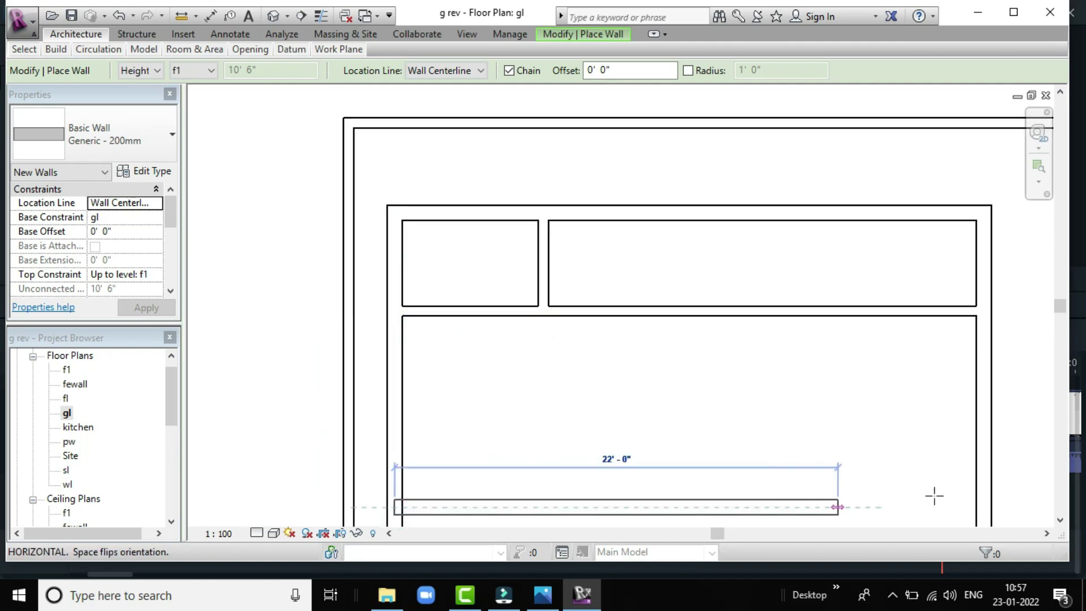
left_click(983, 500)
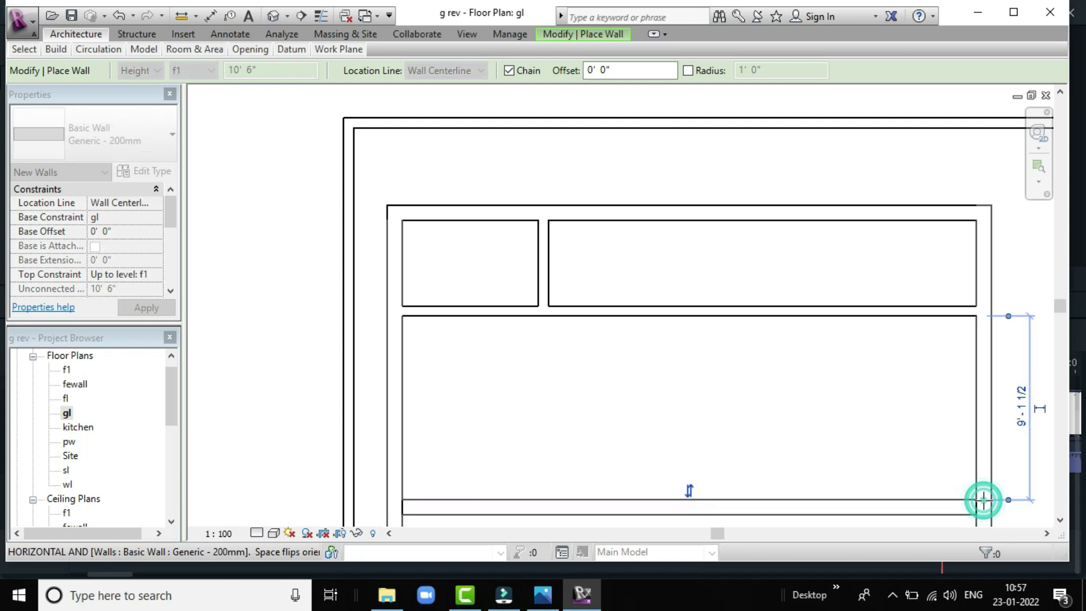
key("Escape")
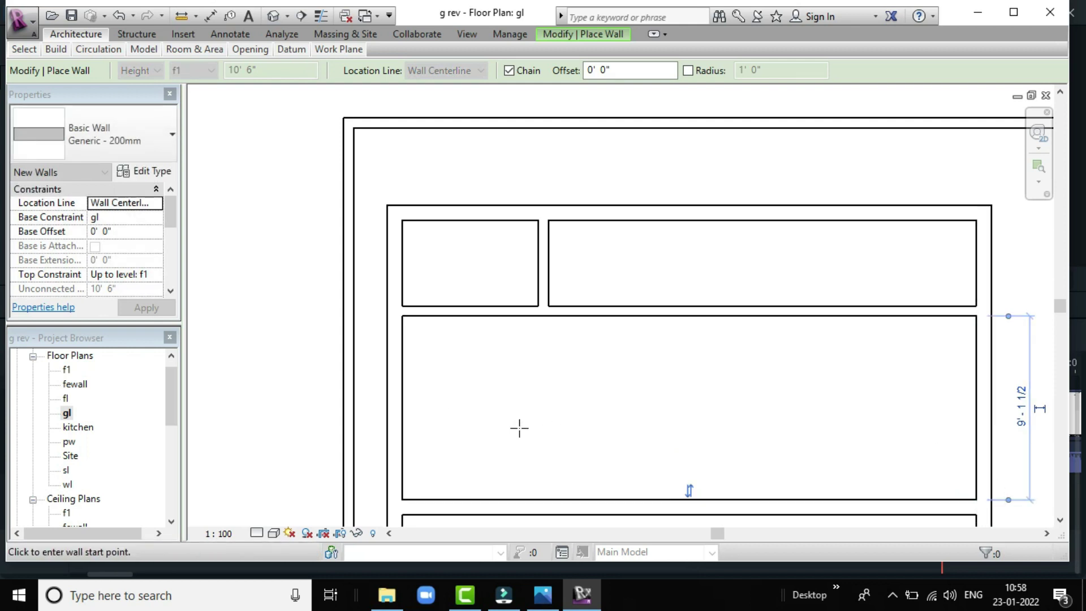
scroll(519, 428, "down", 2)
Draw a 9'-9" vertical wall from the middle room's top wall to the new lower wall
scroll(519, 428, "down", 2)
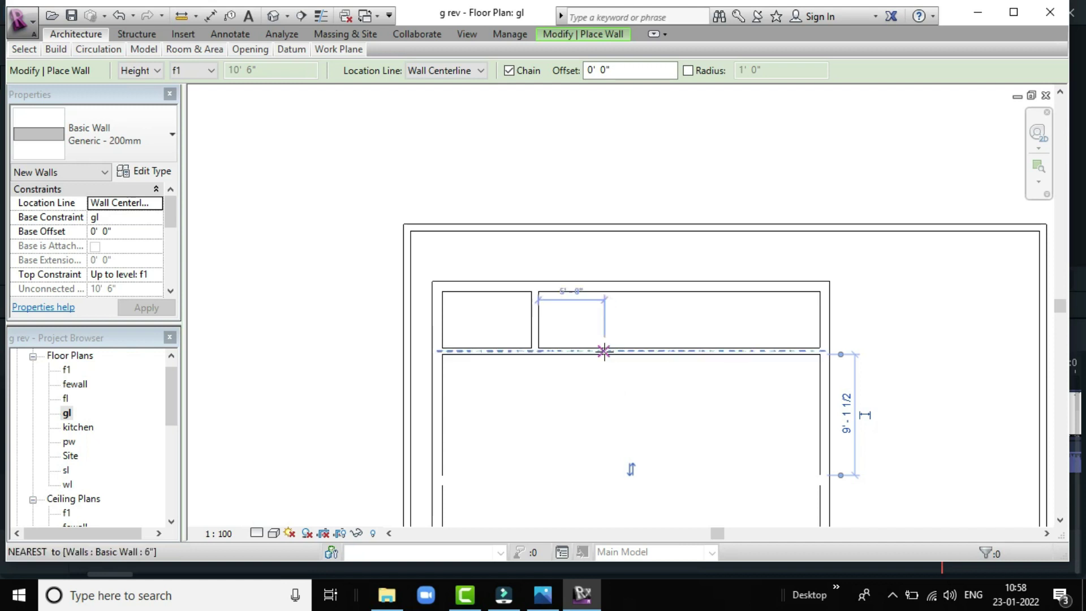
scroll(606, 355, "up", 1)
scroll(604, 350, "up", 1)
scroll(604, 350, "up", 1)
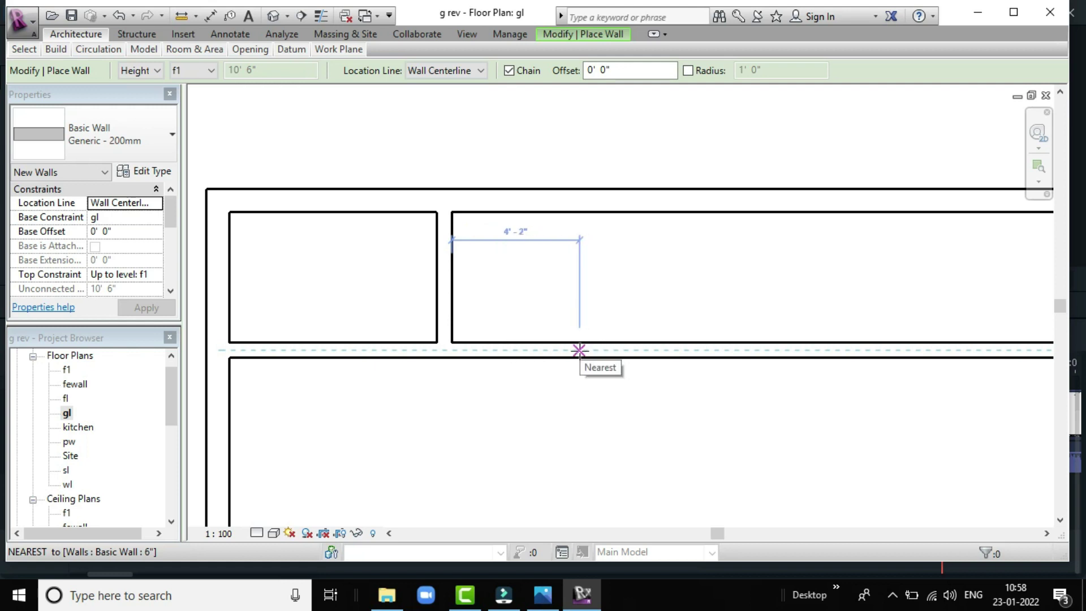
scroll(354, 368, "down", 2)
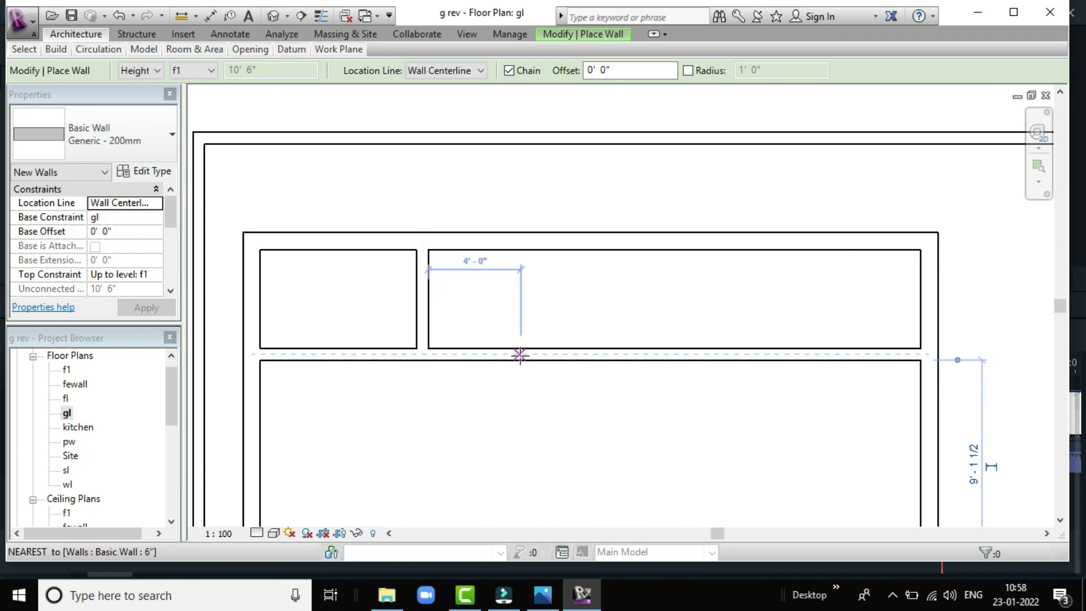
left_click(523, 354)
scroll(543, 446, "down", 1)
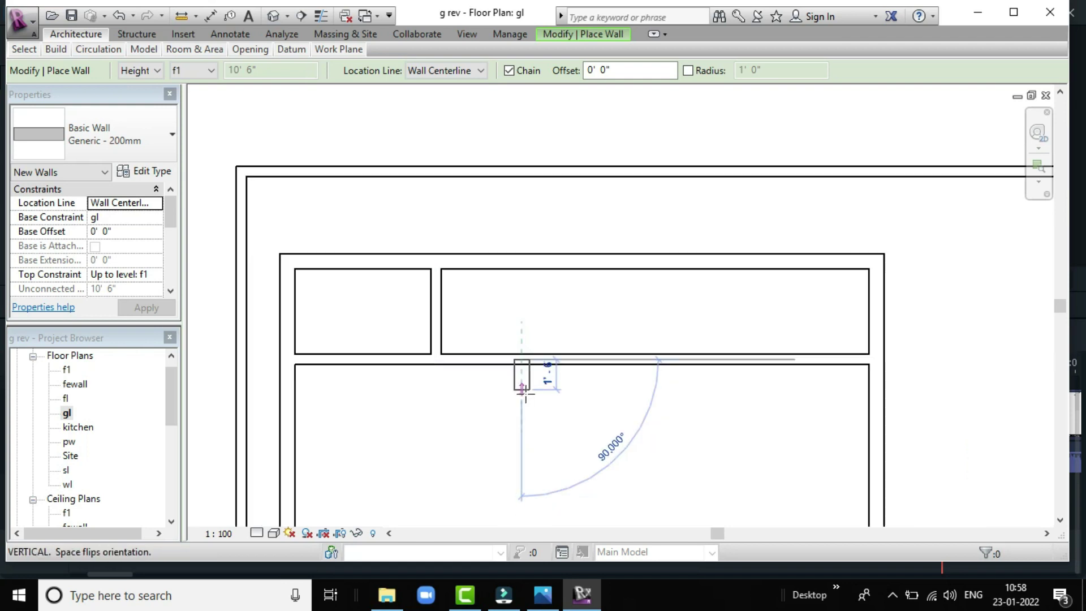
scroll(534, 458, "down", 1)
scroll(530, 467, "down", 1)
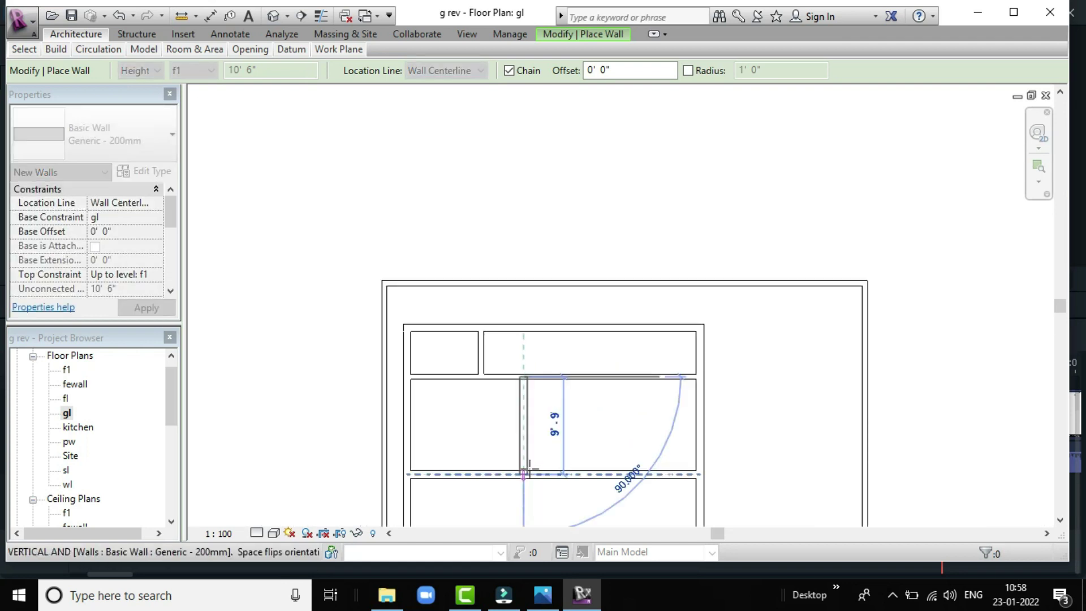
scroll(530, 467, "up", 2)
scroll(529, 468, "up", 2)
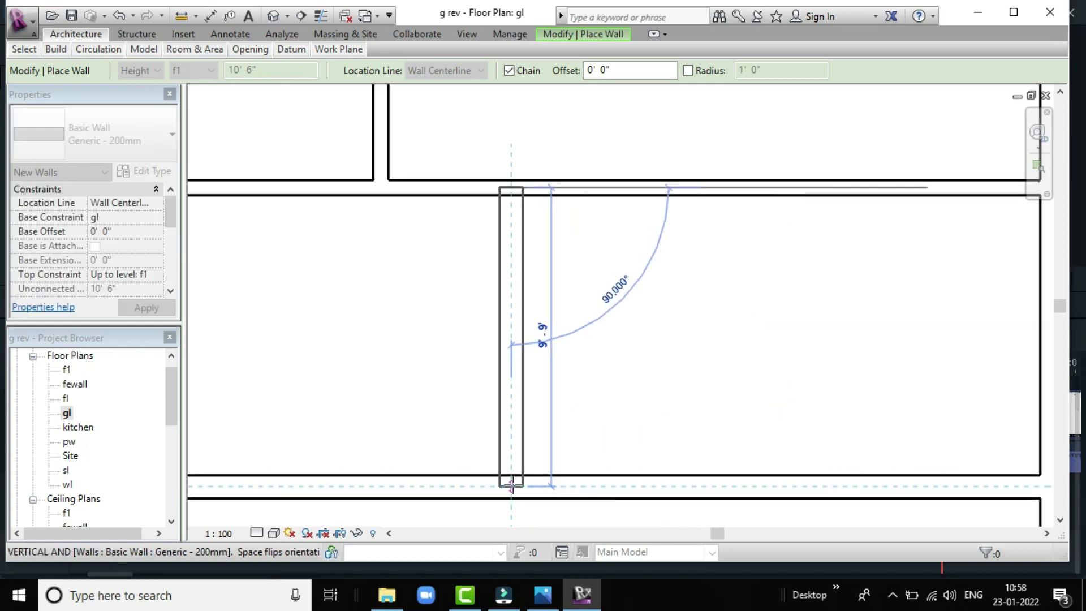
left_click(511, 485)
scroll(512, 485, "down", 1)
scroll(515, 492, "down", 1)
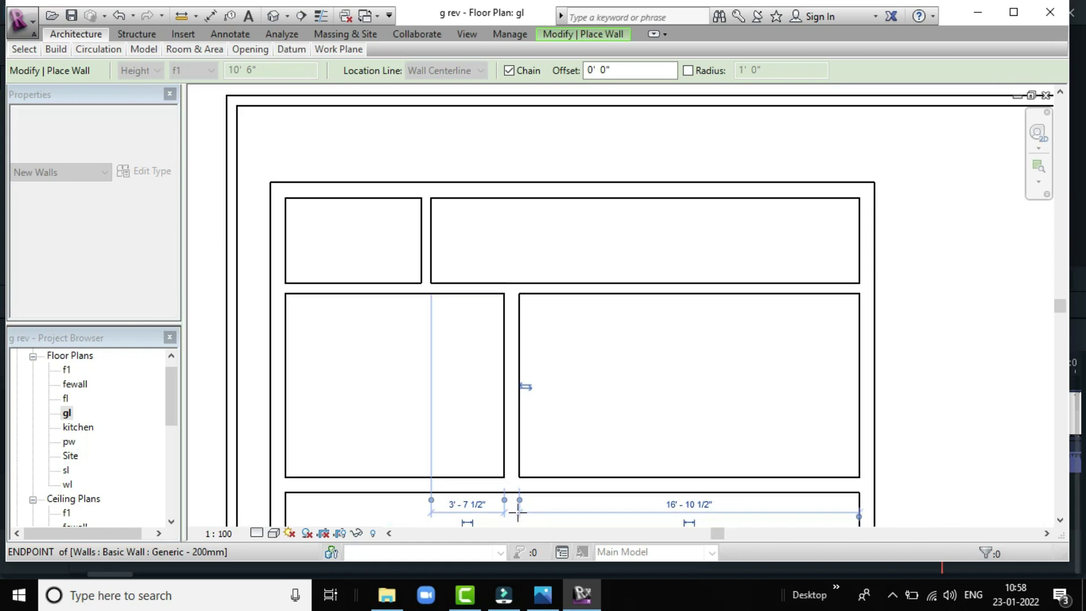
scroll(520, 502, "down", 1)
scroll(520, 502, "down", 1)
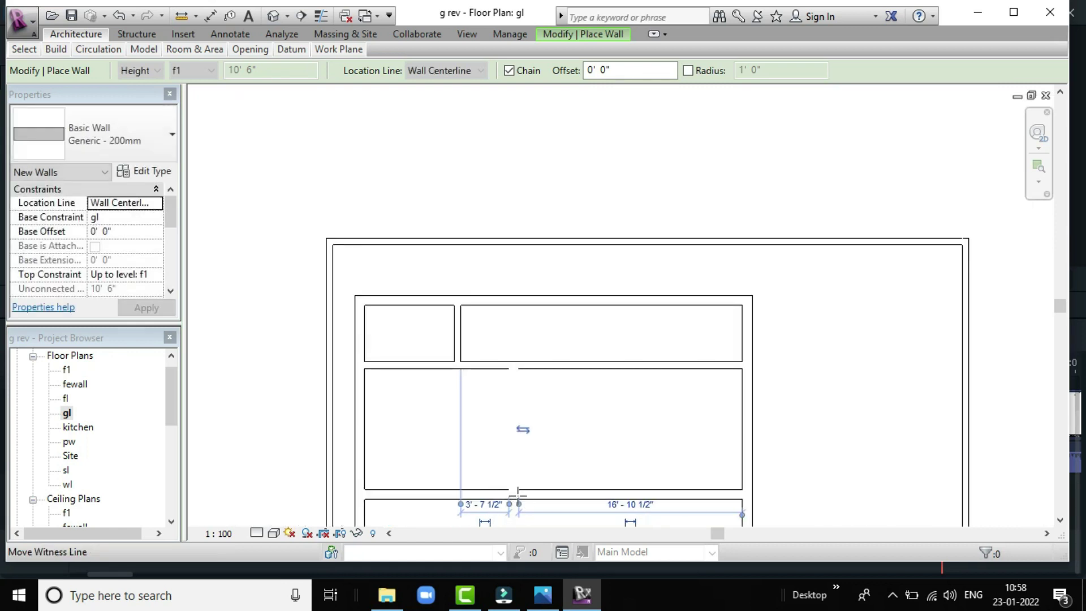
scroll(518, 497, "down", 2)
scroll(518, 497, "down", 1)
scroll(517, 496, "down", 1)
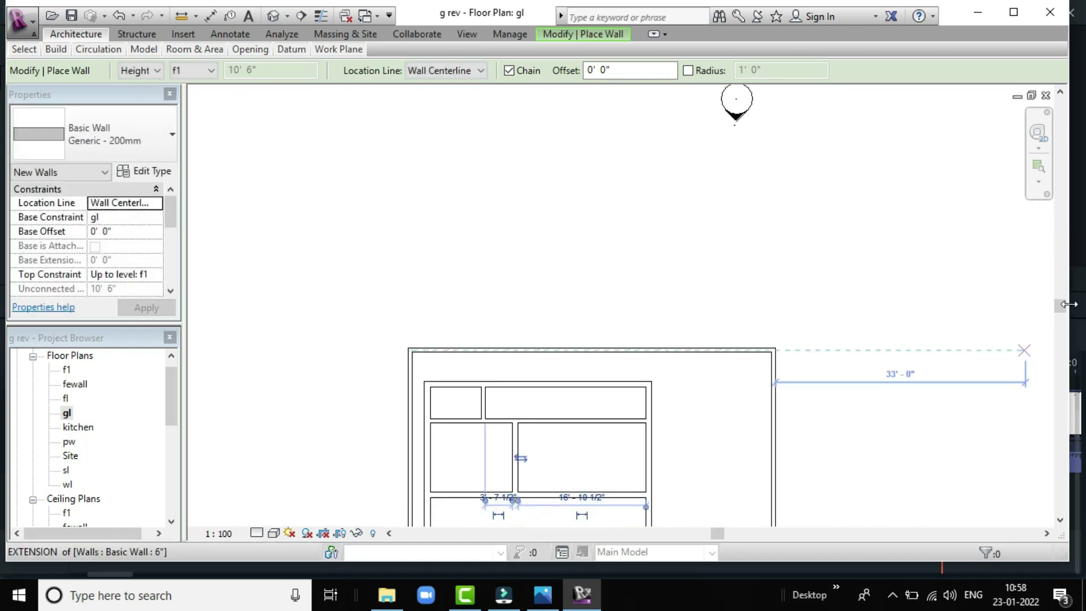
left_click_drag(1060, 305, 1063, 404)
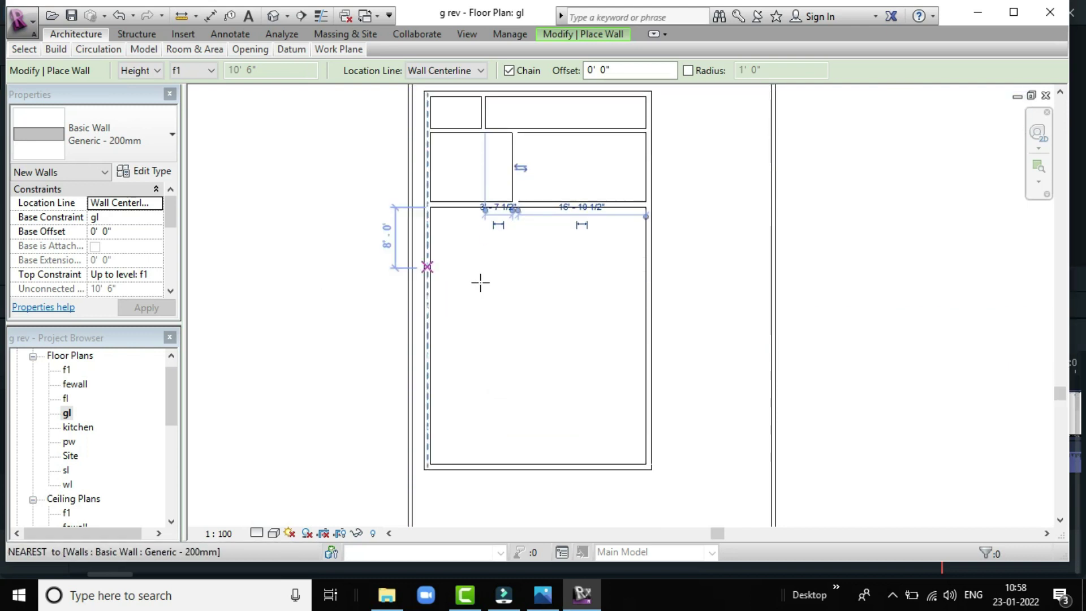
scroll(480, 283, "up", 1)
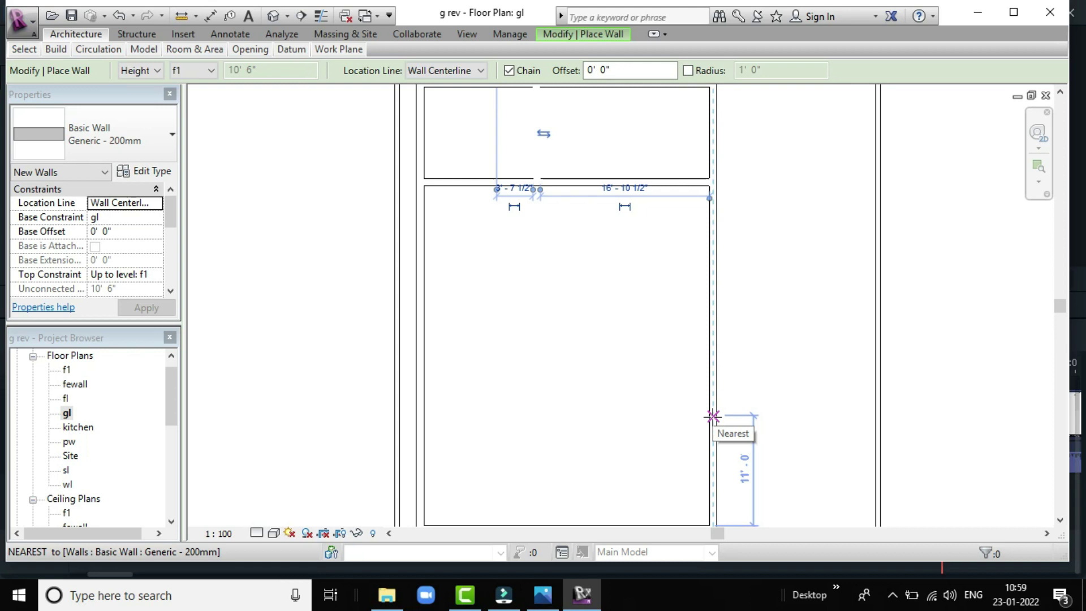
Draw an 8'-6" horizontal wall stub inward from the lower room's right wall
left_click(713, 415)
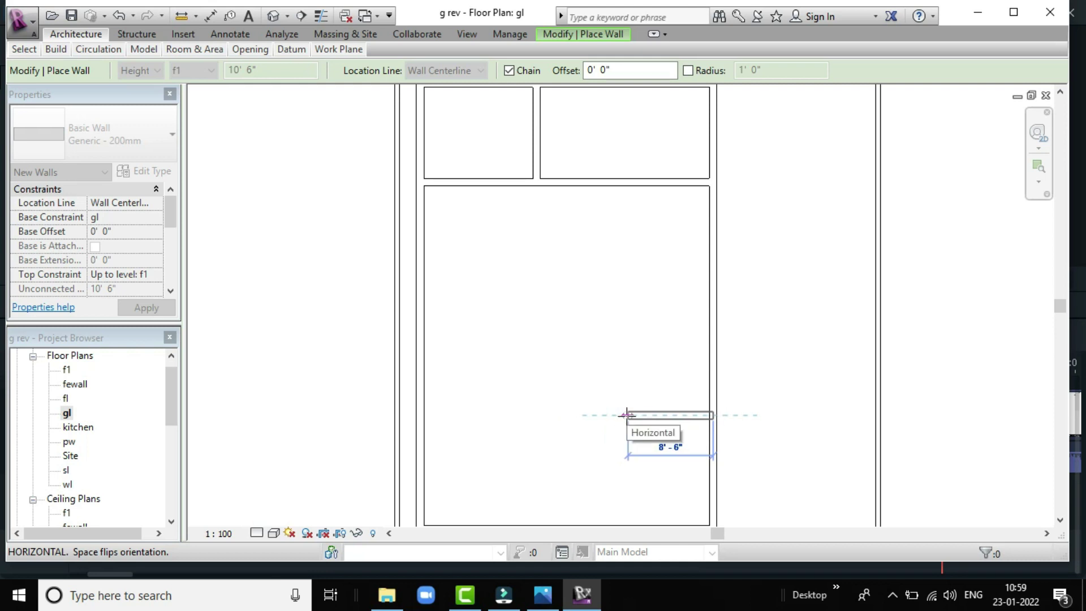
left_click(627, 415)
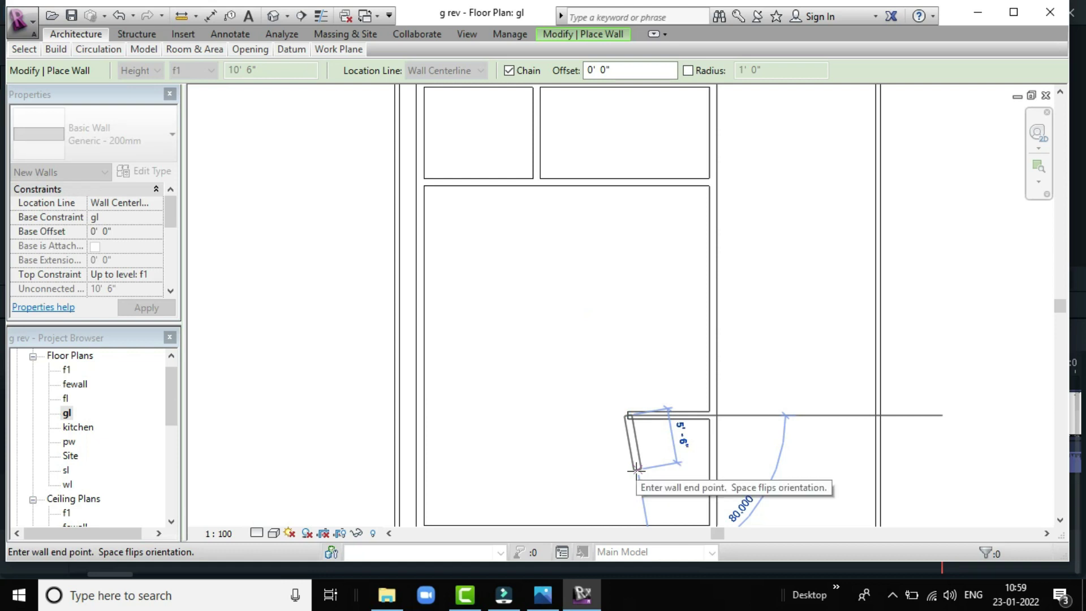
key("Escape")
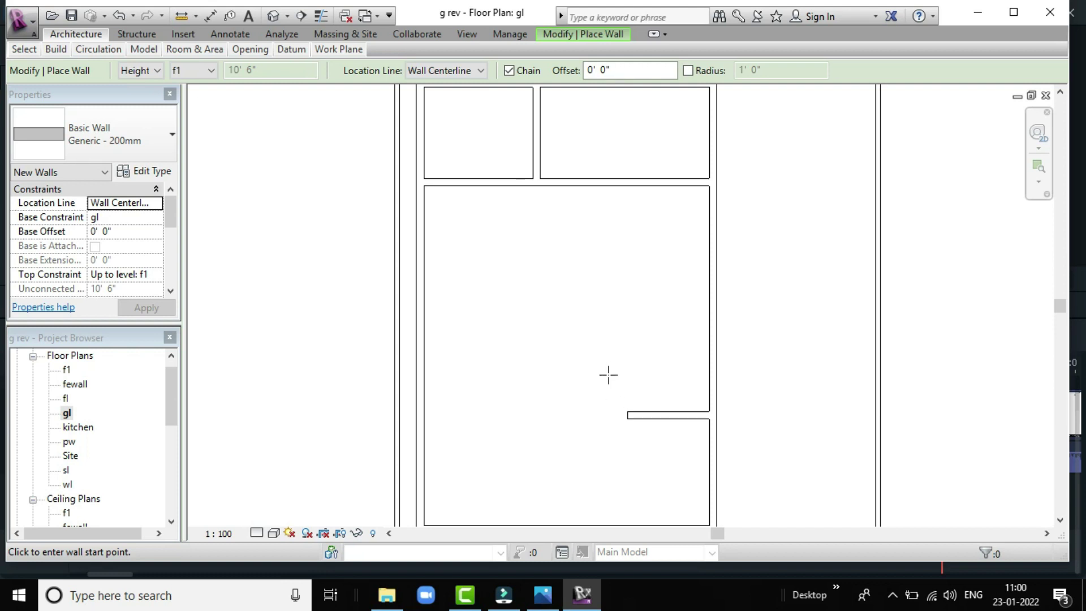
Draw a vertical wall in the lower room, chained to a 13'-0" wall ending at the left wall
left_click(608, 375)
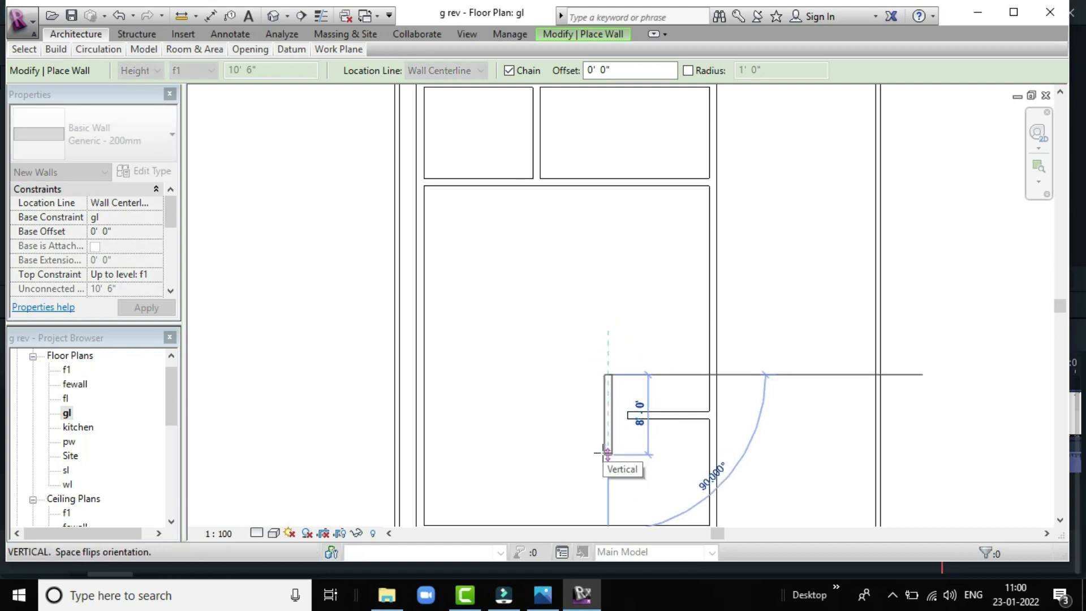
left_click(604, 459)
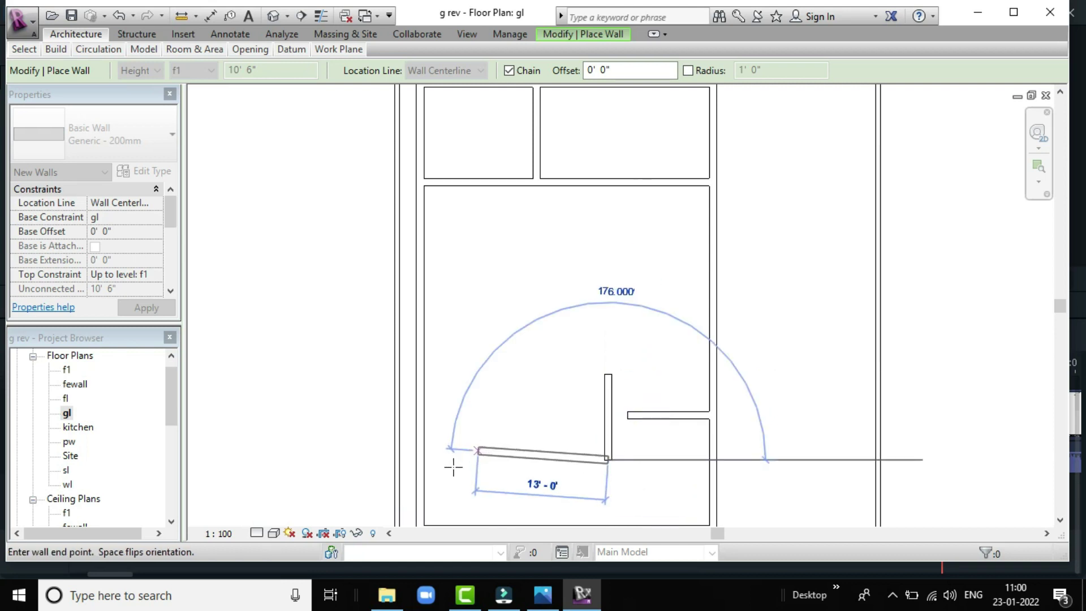
left_click(420, 459)
key("Escape")
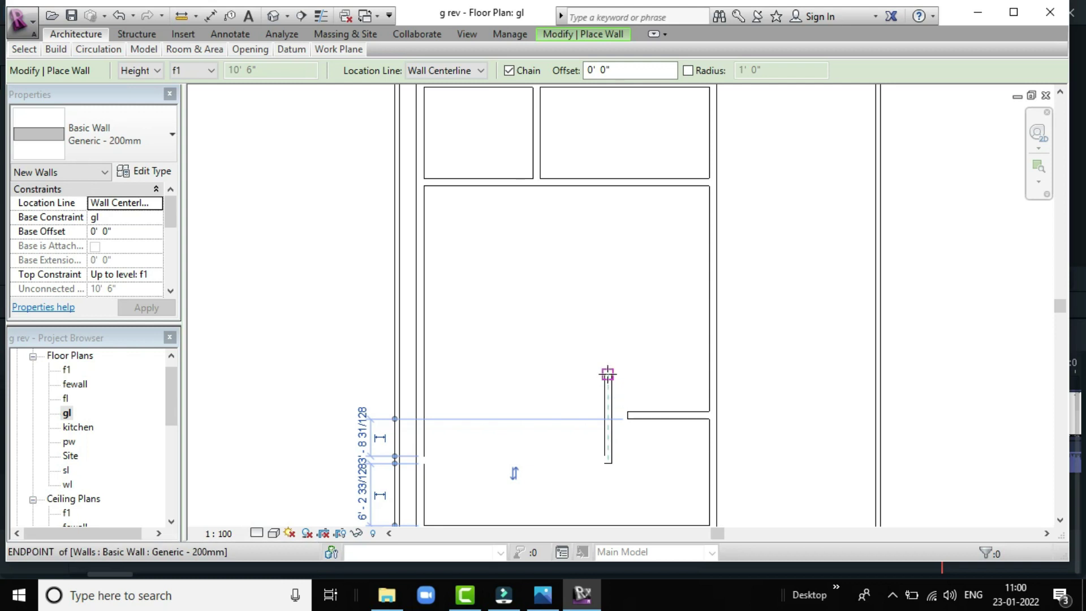
Draw a 9'-0" top wall running left from the vertical wall's top end
left_click(606, 374)
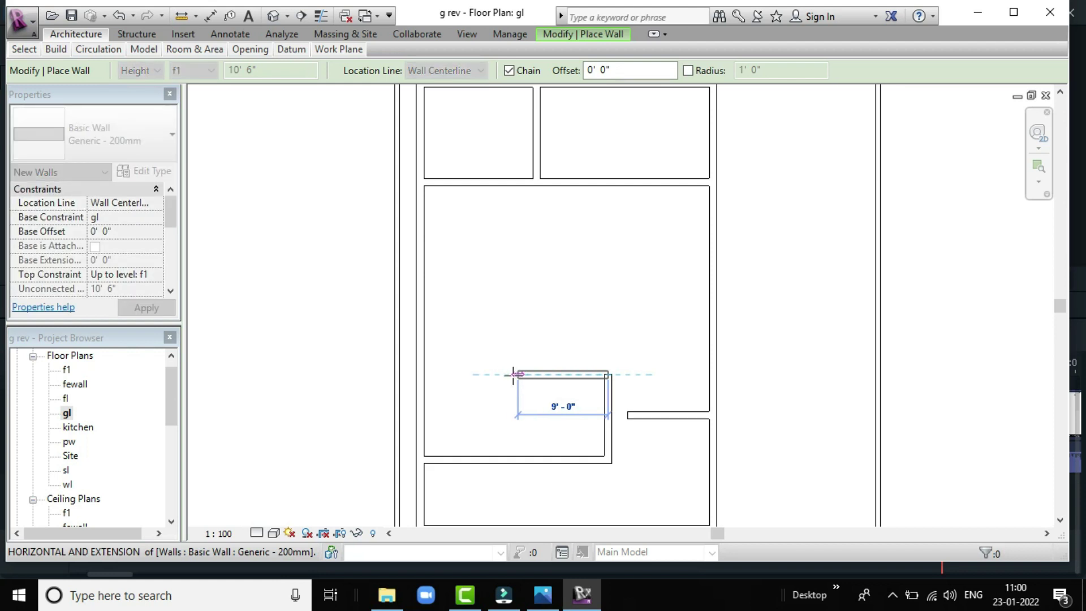
left_click(513, 374)
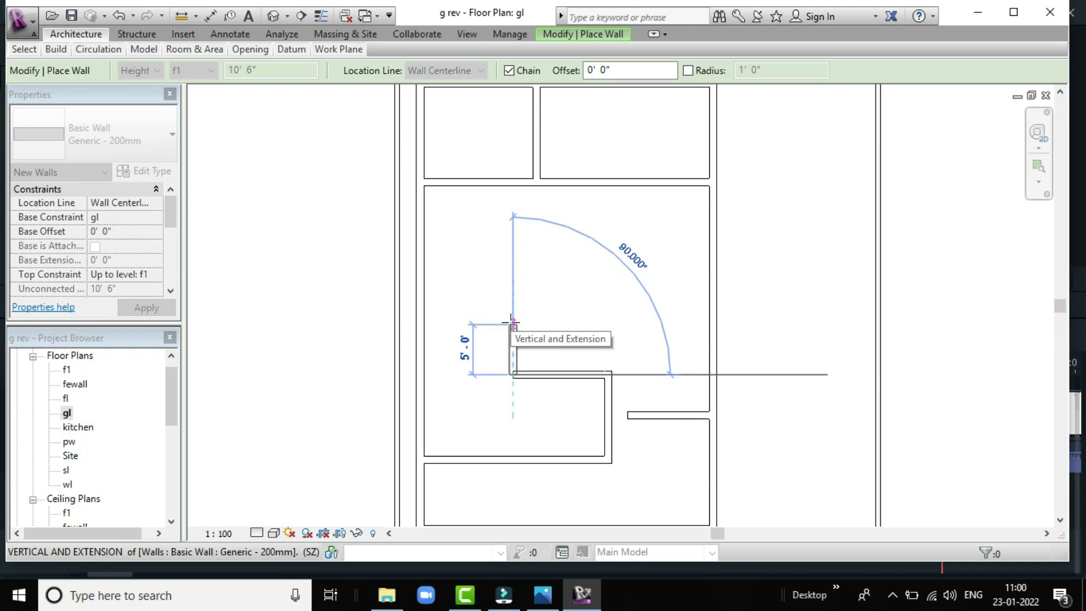
key("Escape")
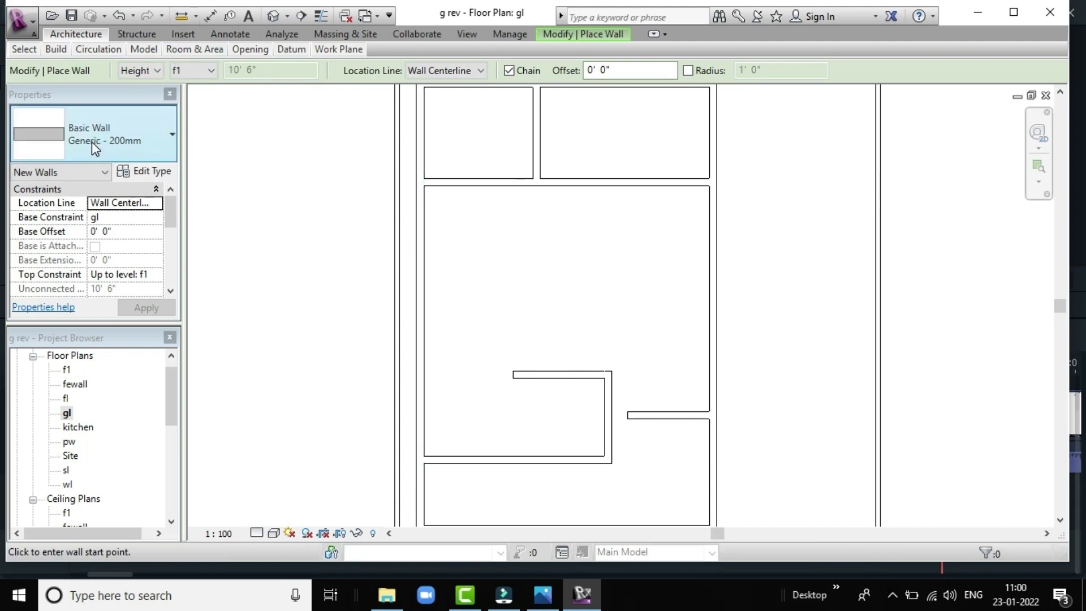
Switch to the Basic Wall 6" type and run a wall from the 9'-0" wall's left end down to the lower wall
left_click(151, 143)
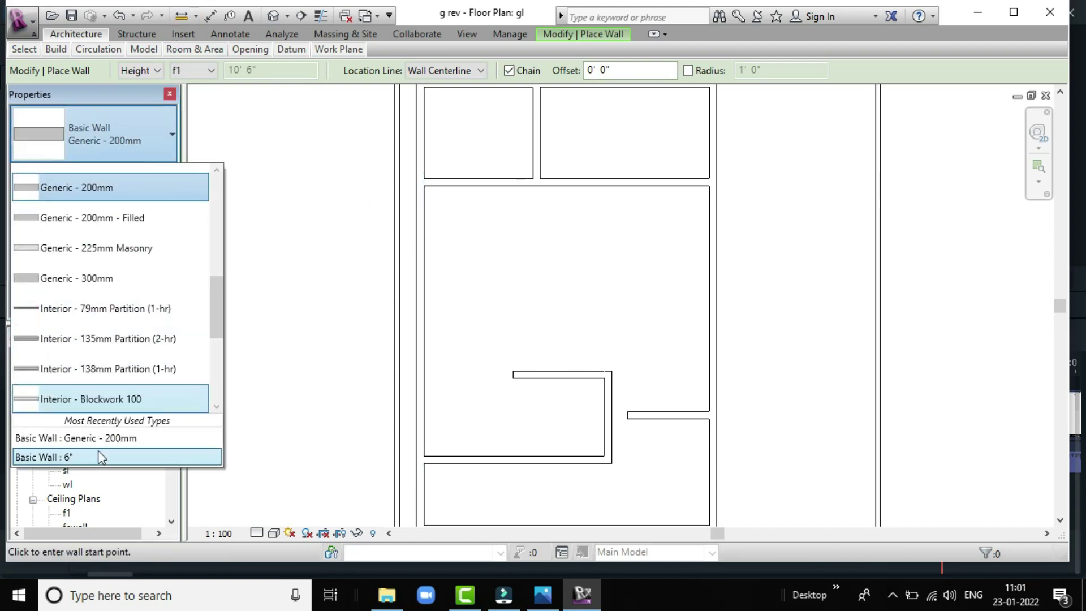
left_click(98, 453)
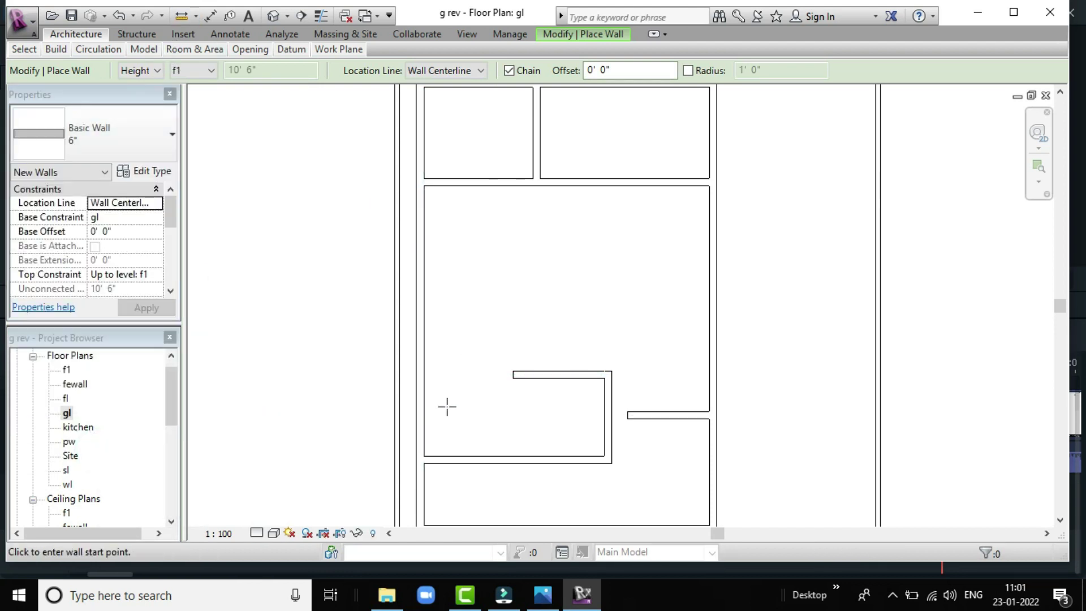
left_click(512, 373)
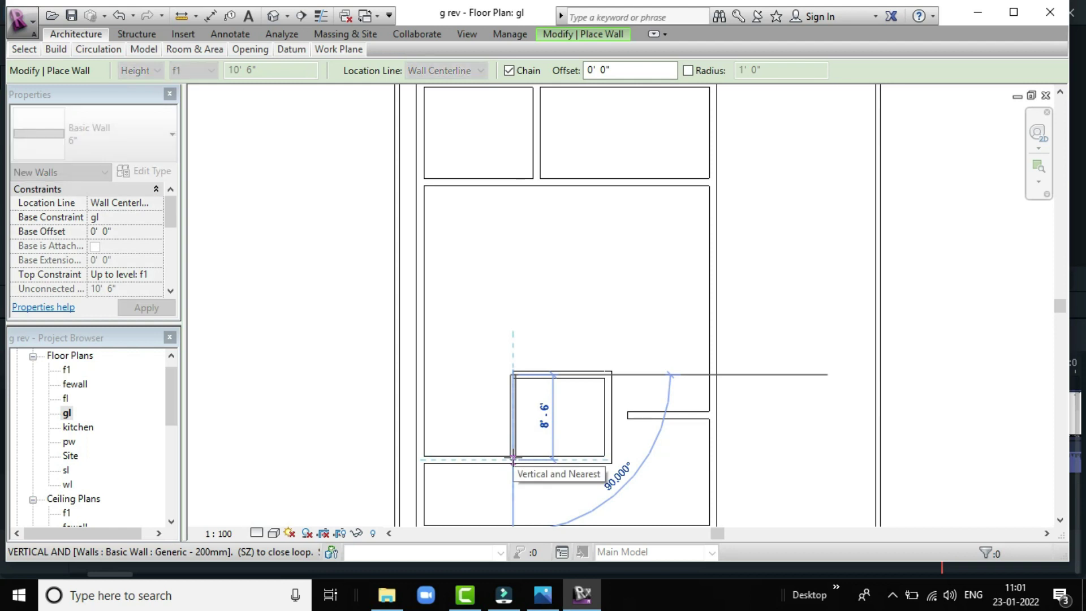
scroll(513, 459, "up", 1)
scroll(512, 459, "up", 1)
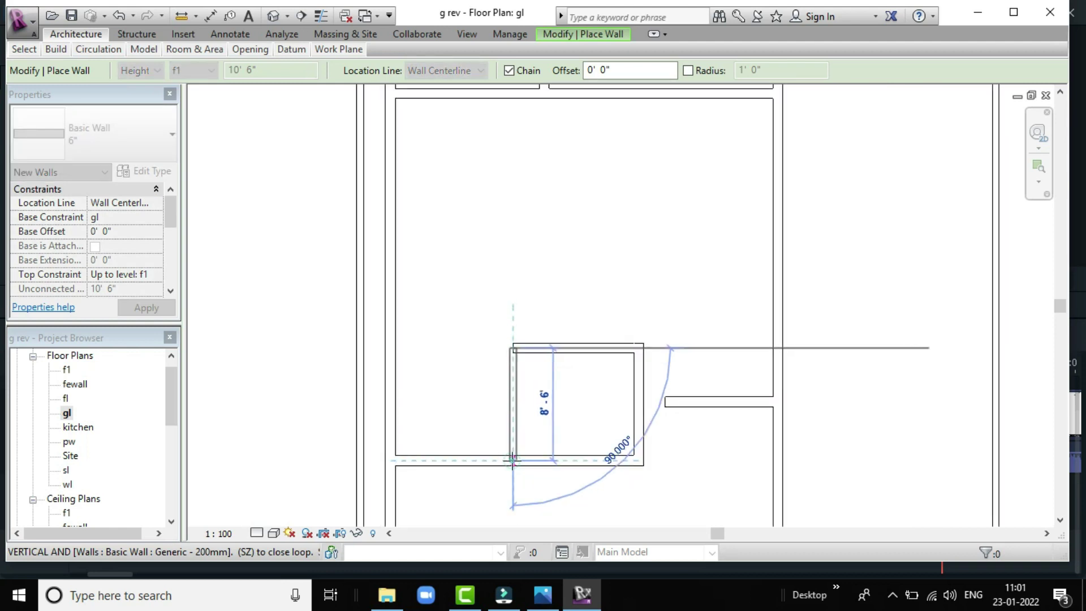
left_click(512, 459)
key("Escape")
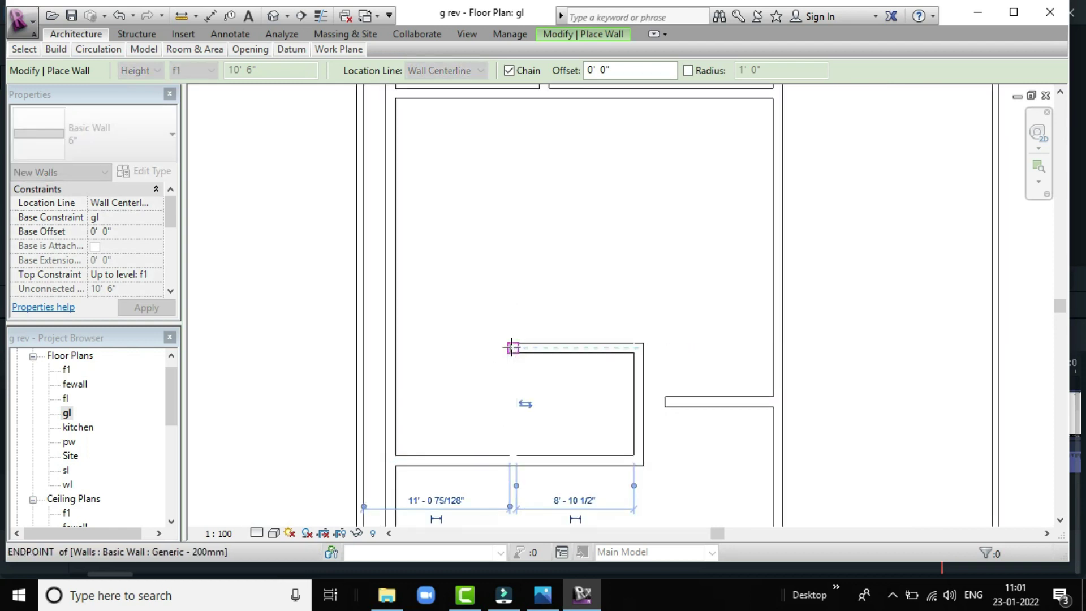
Extend a vertical wall up from that corner, past 10'-6", to meet the wall above
left_click(512, 347)
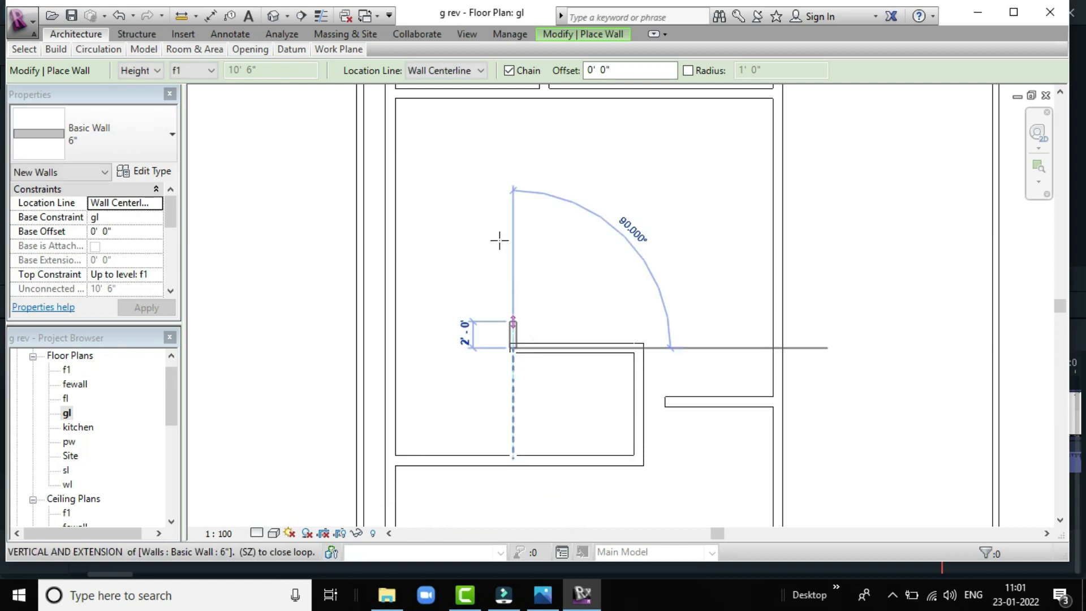
left_click(513, 209)
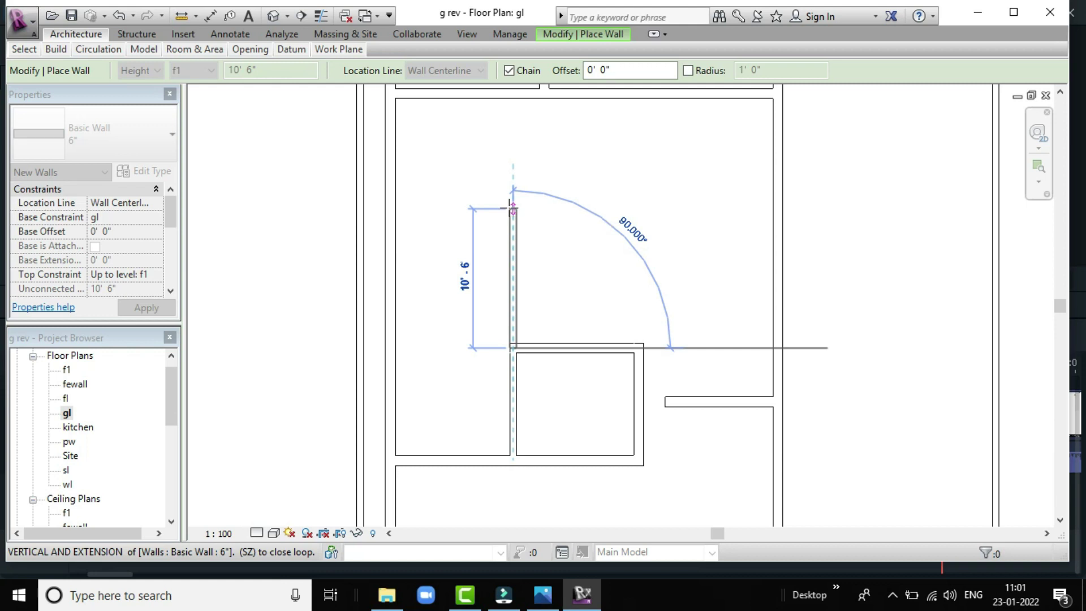
scroll(512, 209, "down", 1)
scroll(512, 209, "down", 1)
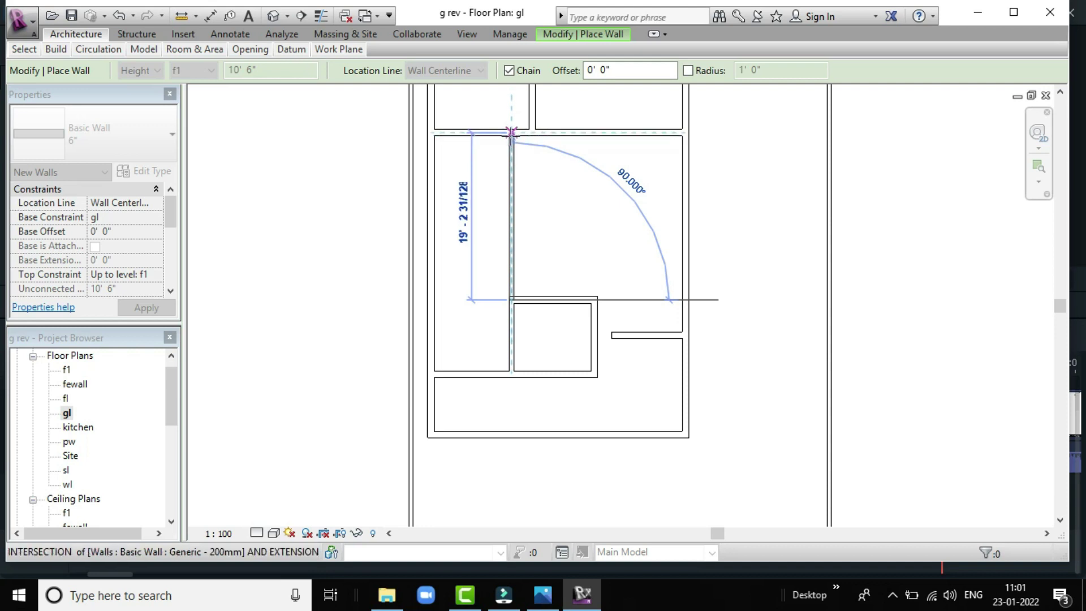
left_click(511, 136)
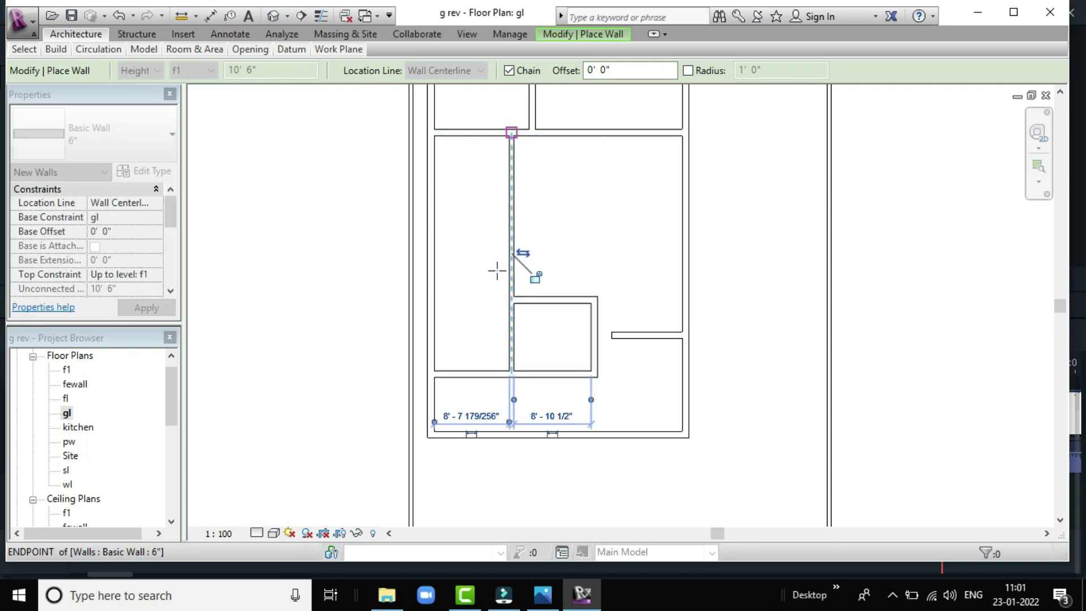
key("Escape")
scroll(500, 232, "up", 3)
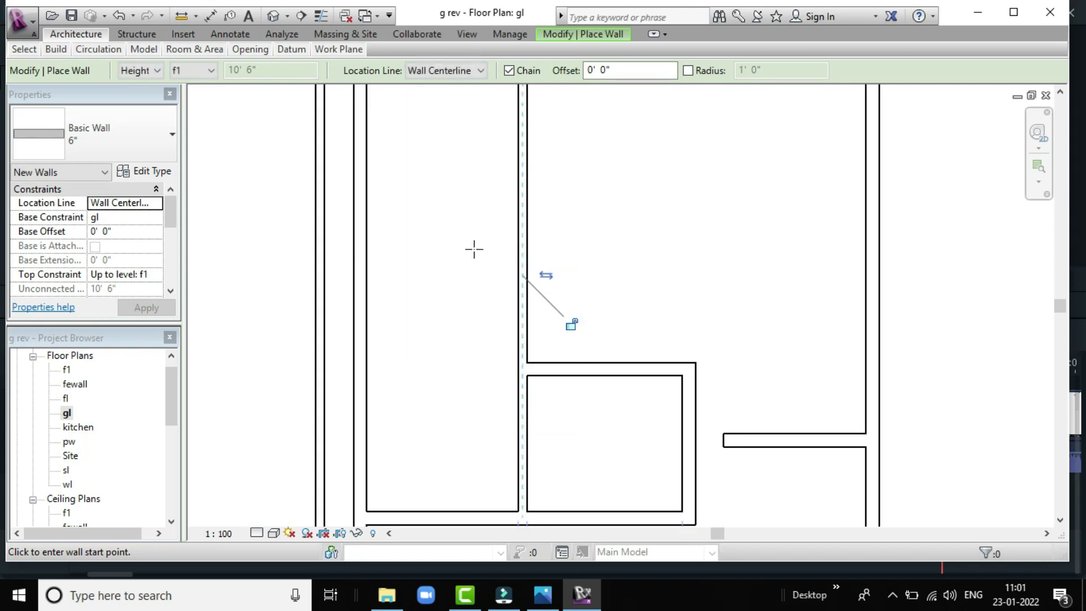
scroll(489, 209, "down", 1)
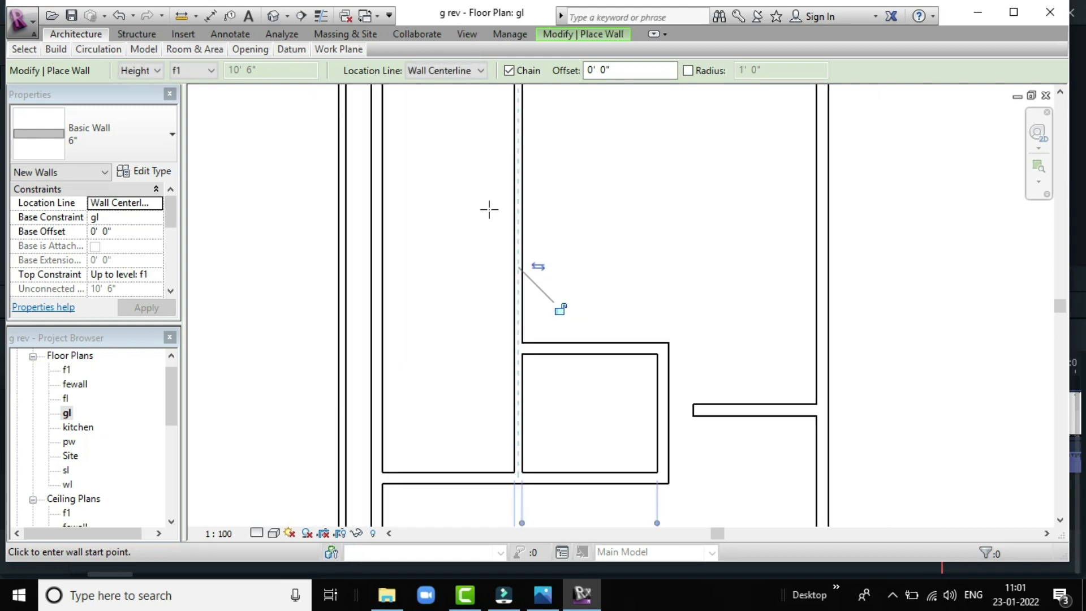
scroll(489, 209, "down", 1)
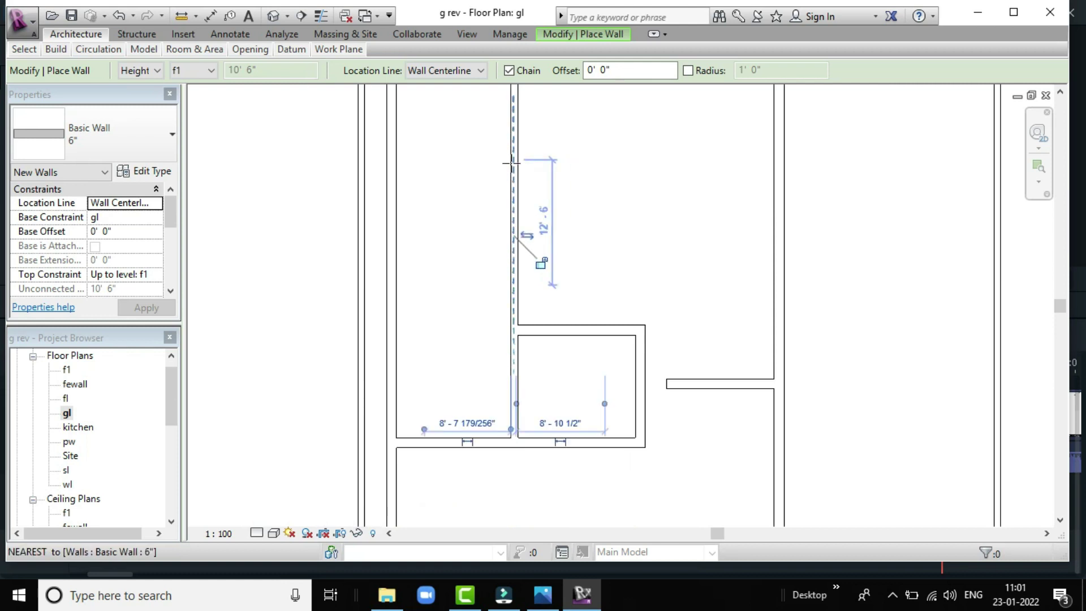
scroll(510, 163, "down", 1)
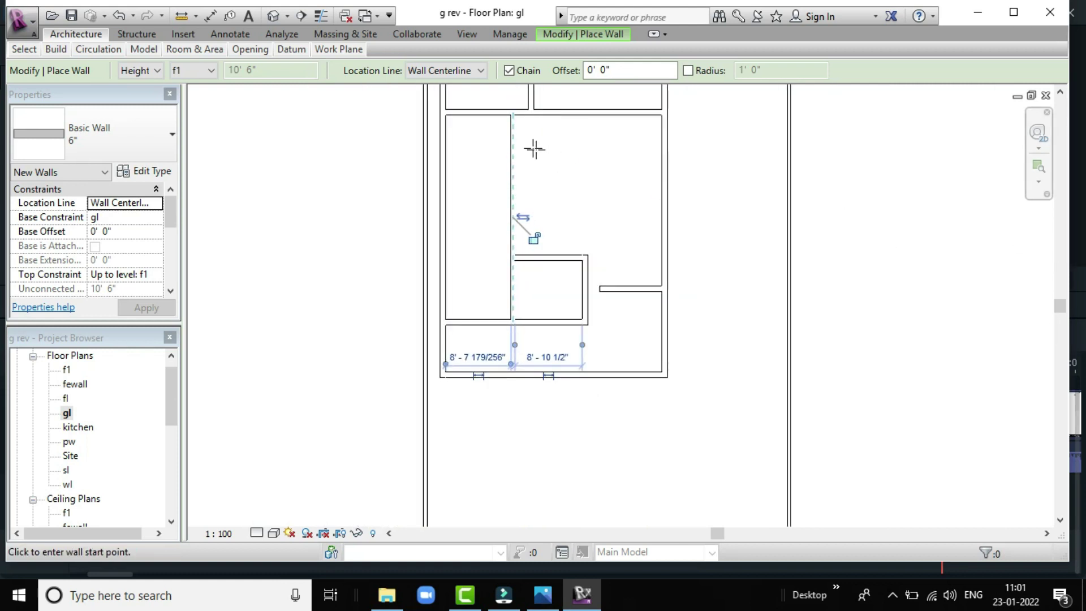
scroll(512, 138, "up", 1)
scroll(516, 134, "up", 1)
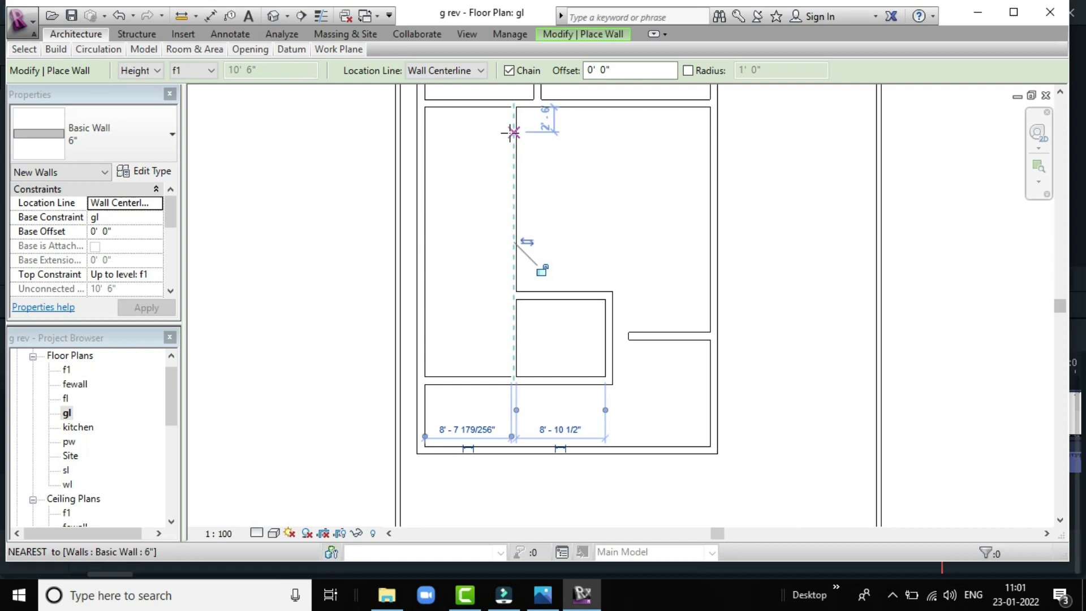
scroll(518, 131, "up", 2)
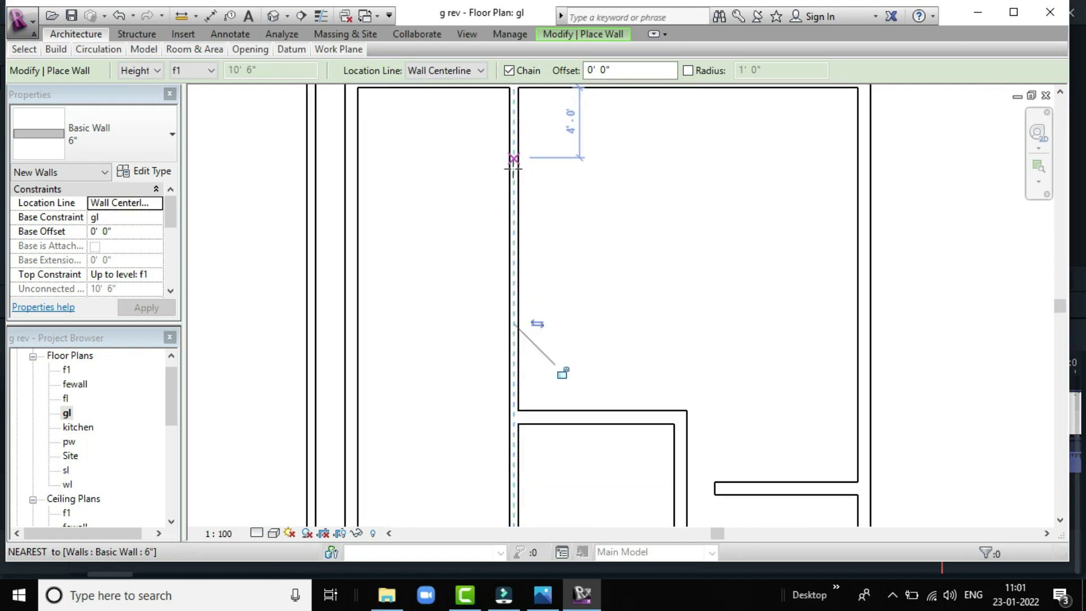
Draw a horizontal wall from the vertical wall to the left wall, leaving a 5'-9" room at the top
left_click(512, 191)
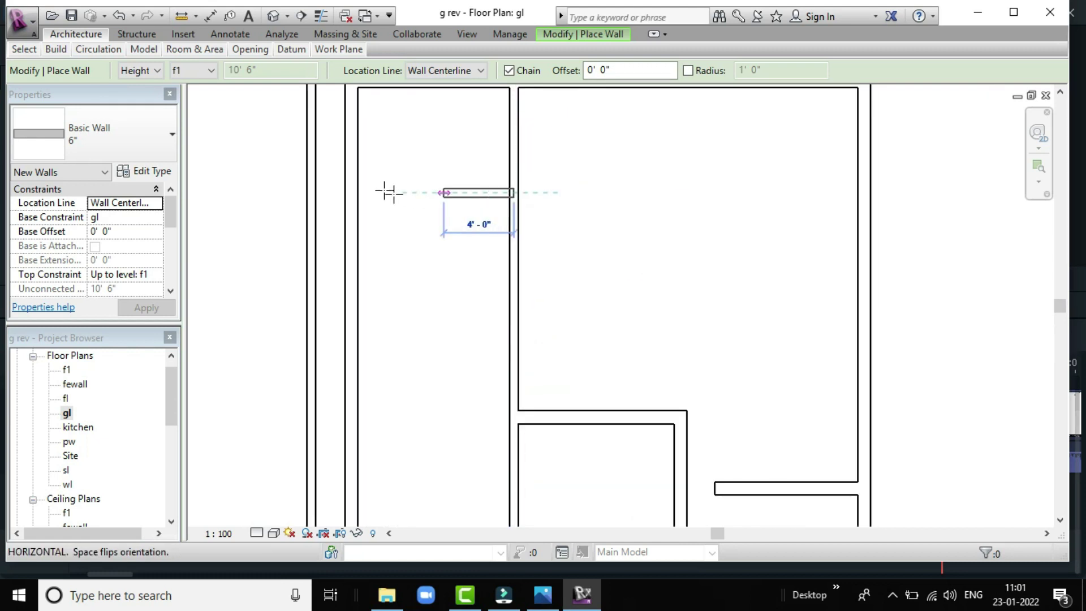
left_click(350, 193)
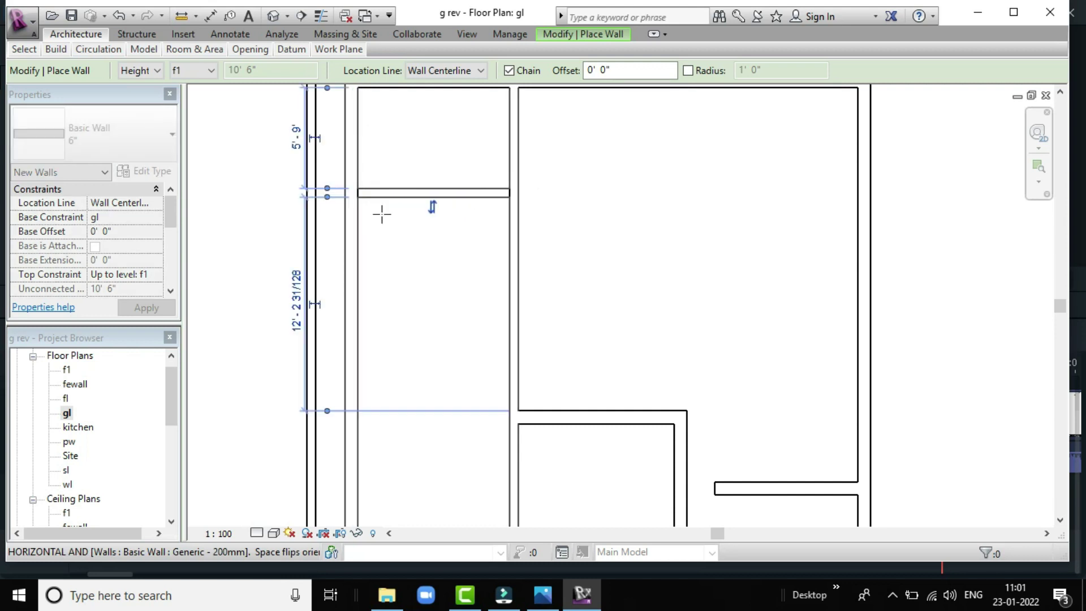
key("Escape")
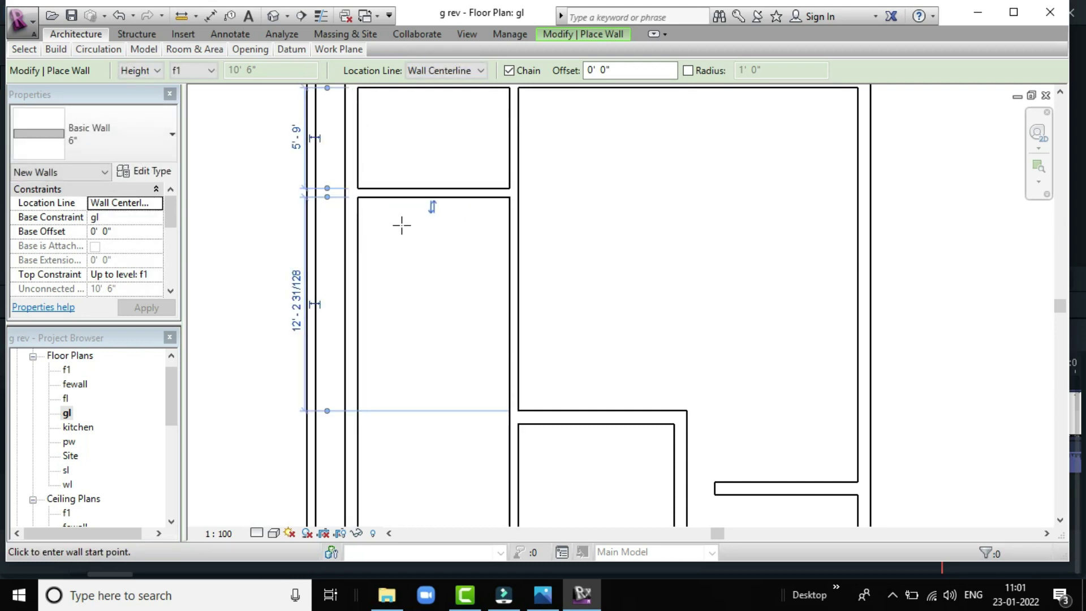
scroll(514, 387, "down", 1)
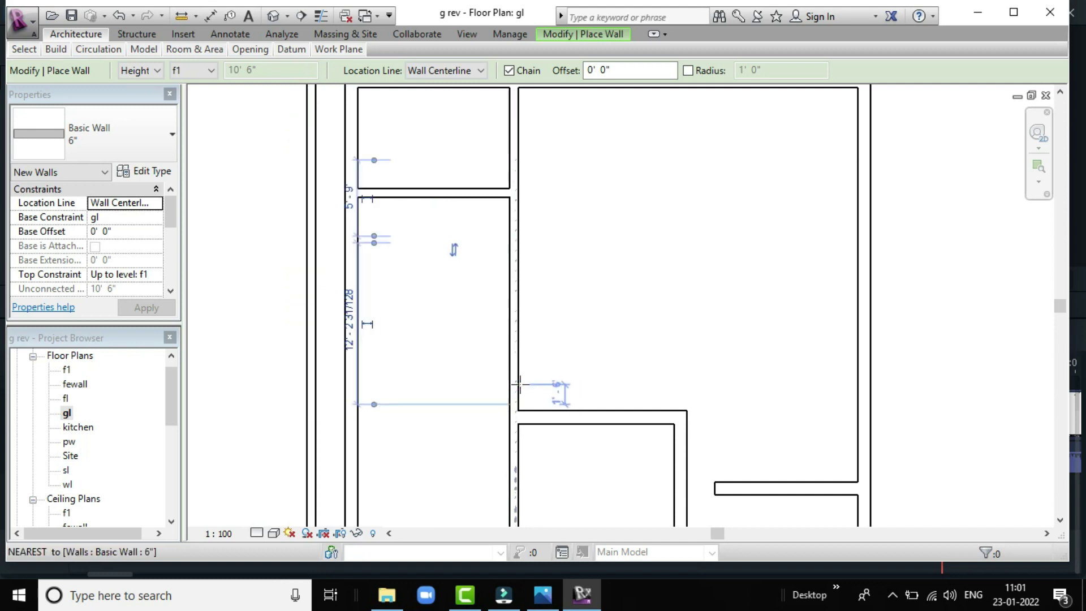
scroll(513, 396, "down", 1)
scroll(512, 400, "down", 1)
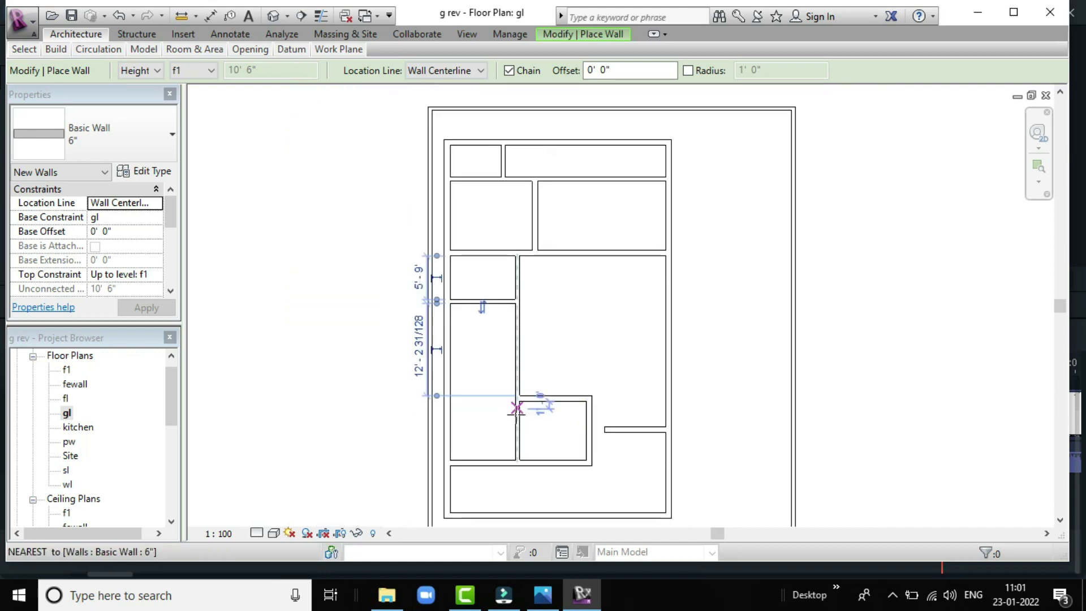
scroll(517, 417, "up", 1)
Draw a second horizontal wall lower down, leaving a 6'-0" room beneath it
left_click(516, 412)
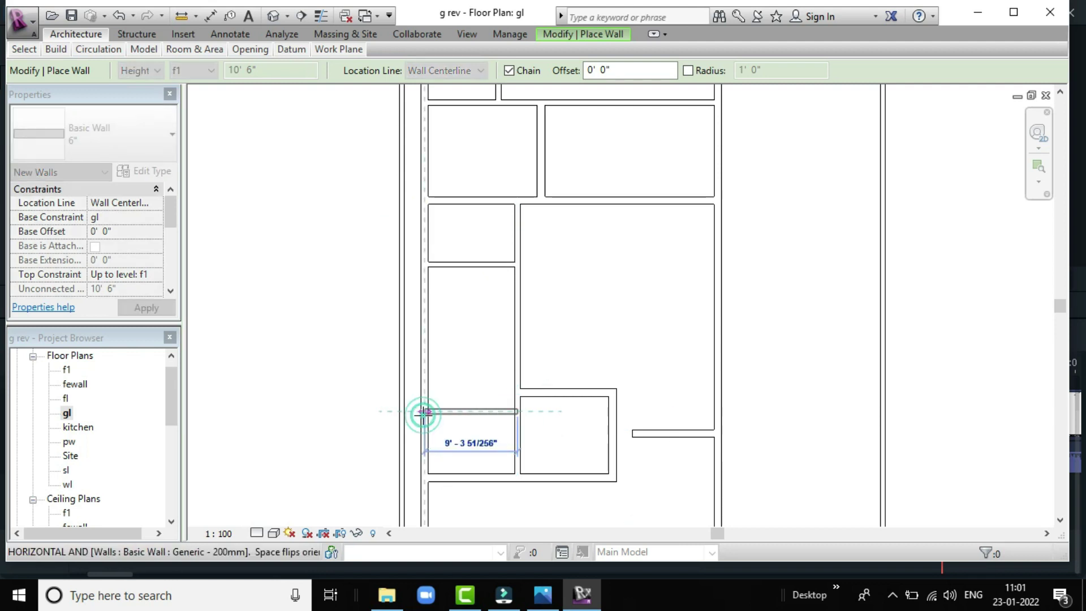
left_click(425, 411)
key("Escape")
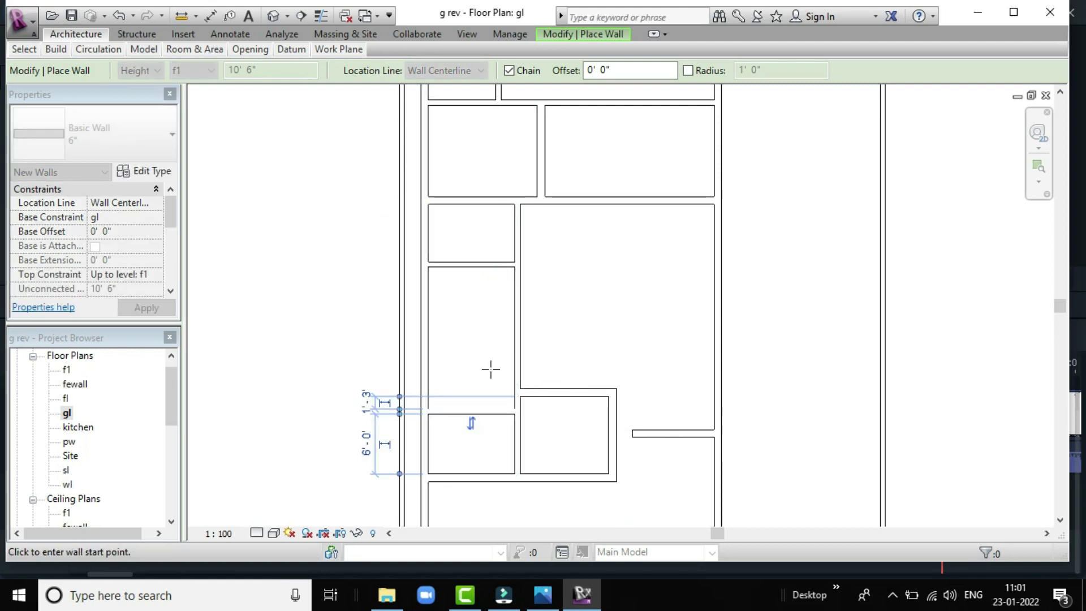
scroll(469, 408, "up", 2)
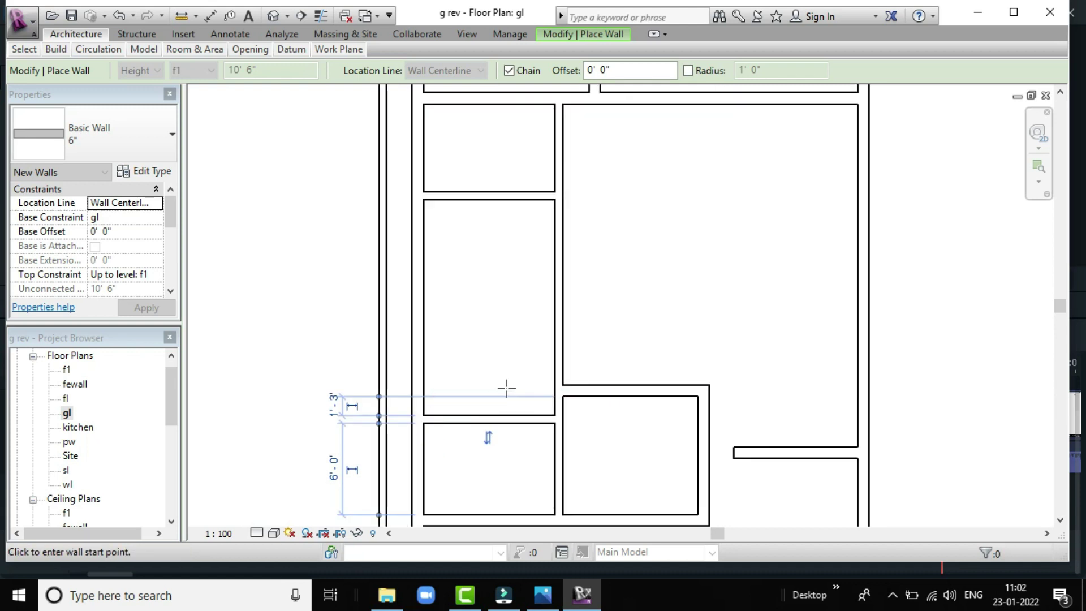
scroll(820, 384, "down", 1)
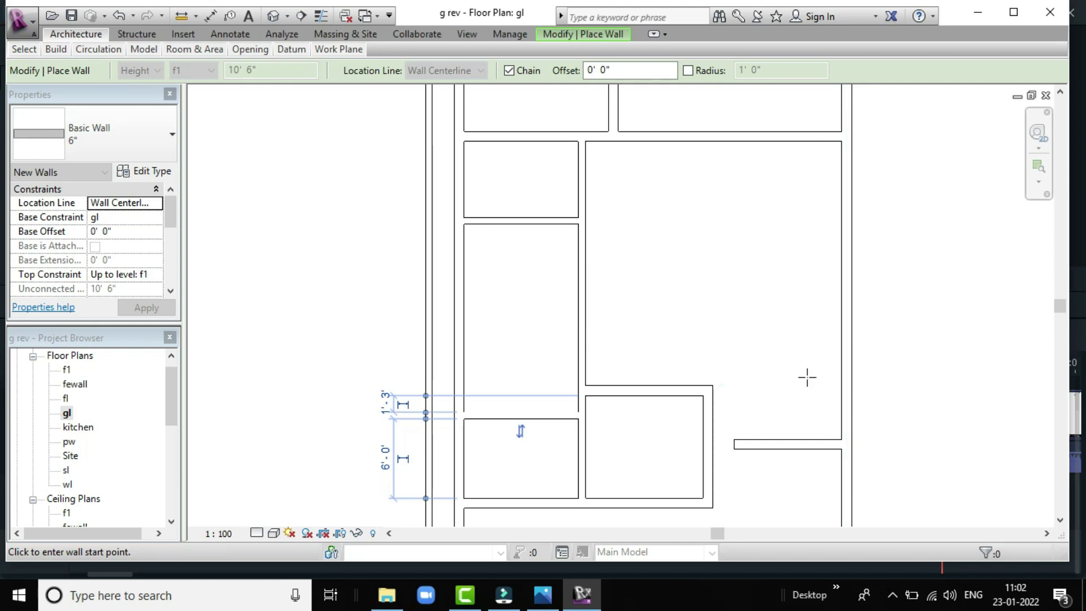
scroll(848, 379, "down", 1)
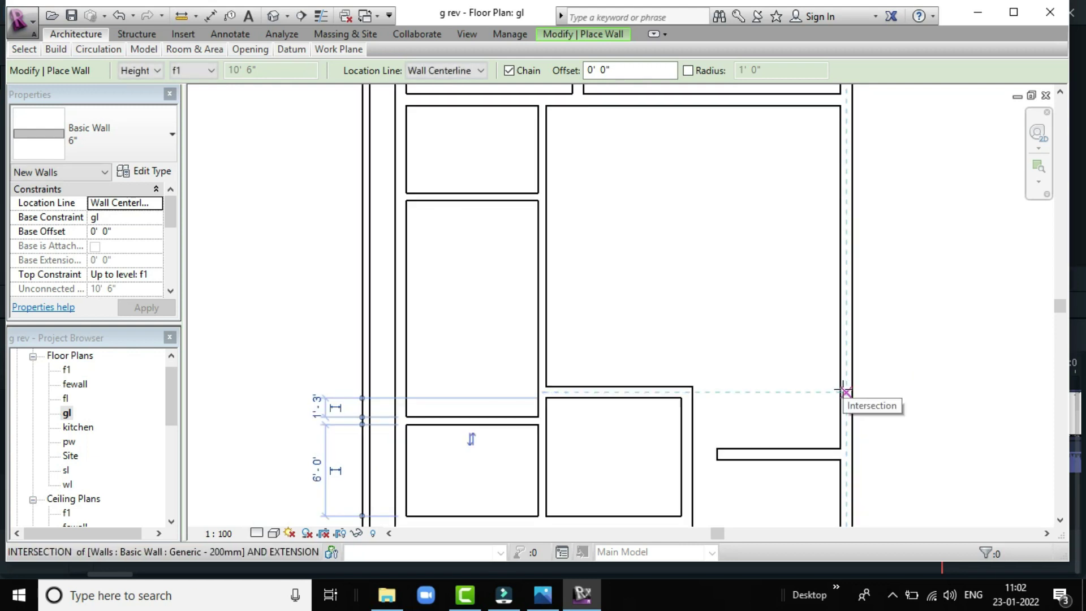
Draw a 6'-0" wall left from the right wall, then down to the stub wall, and exit Place Wall
left_click(845, 391)
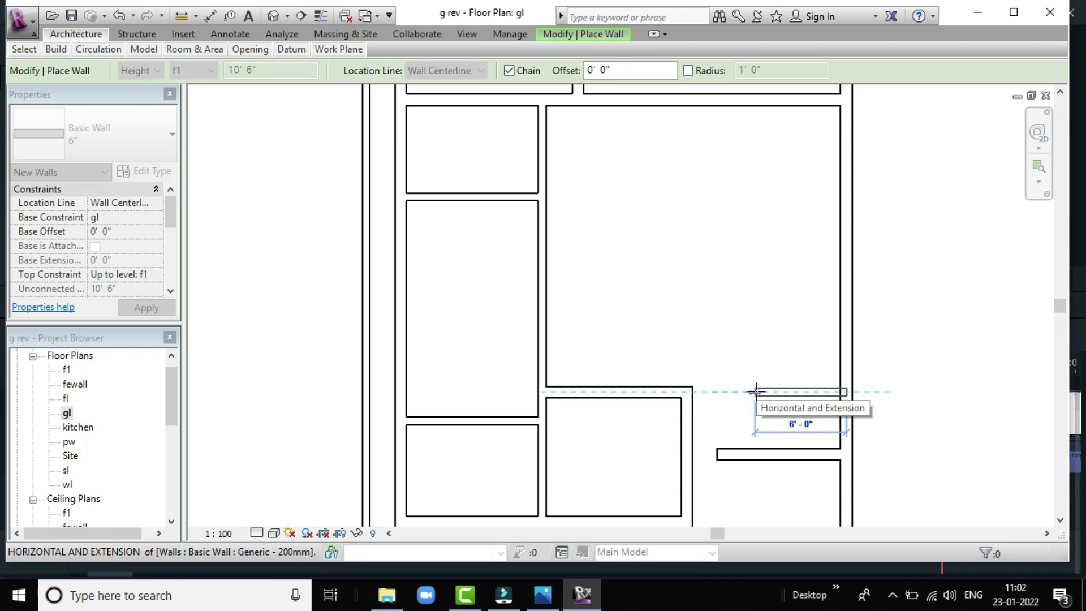
left_click(756, 392)
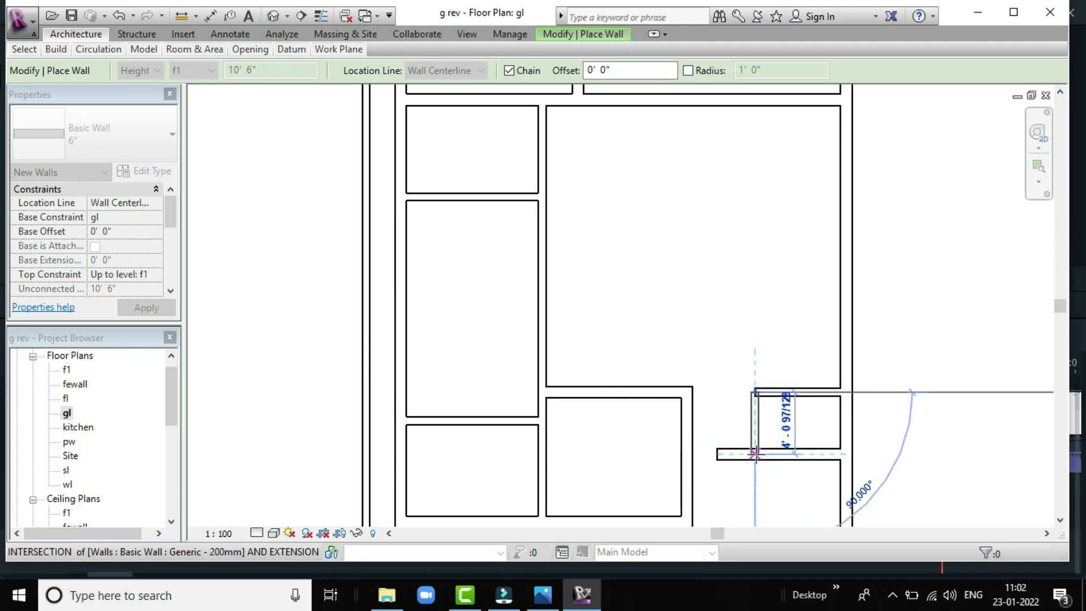
left_click(755, 454)
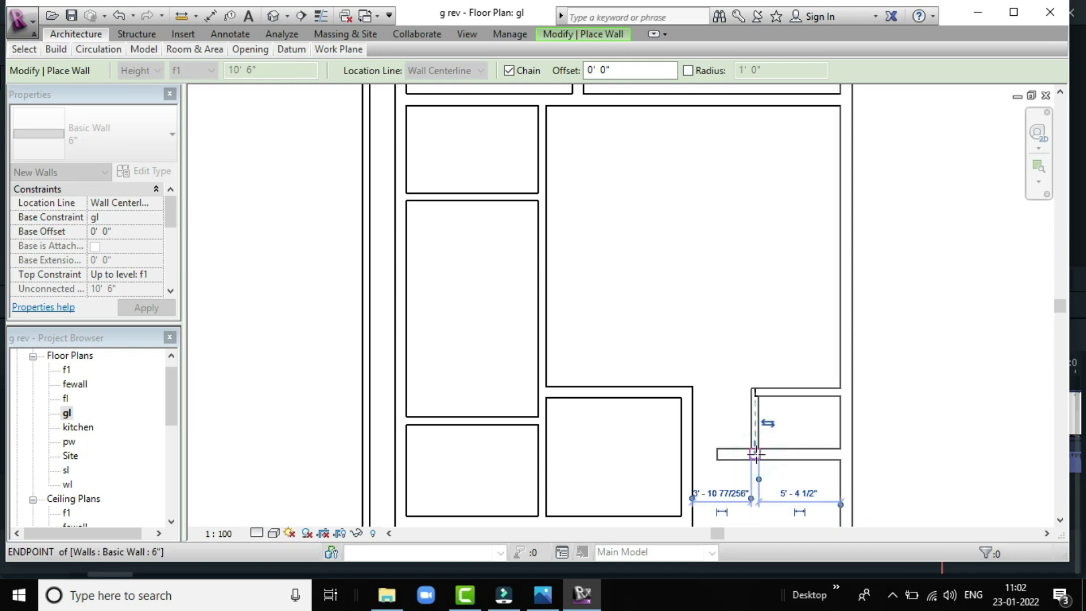
key("Escape")
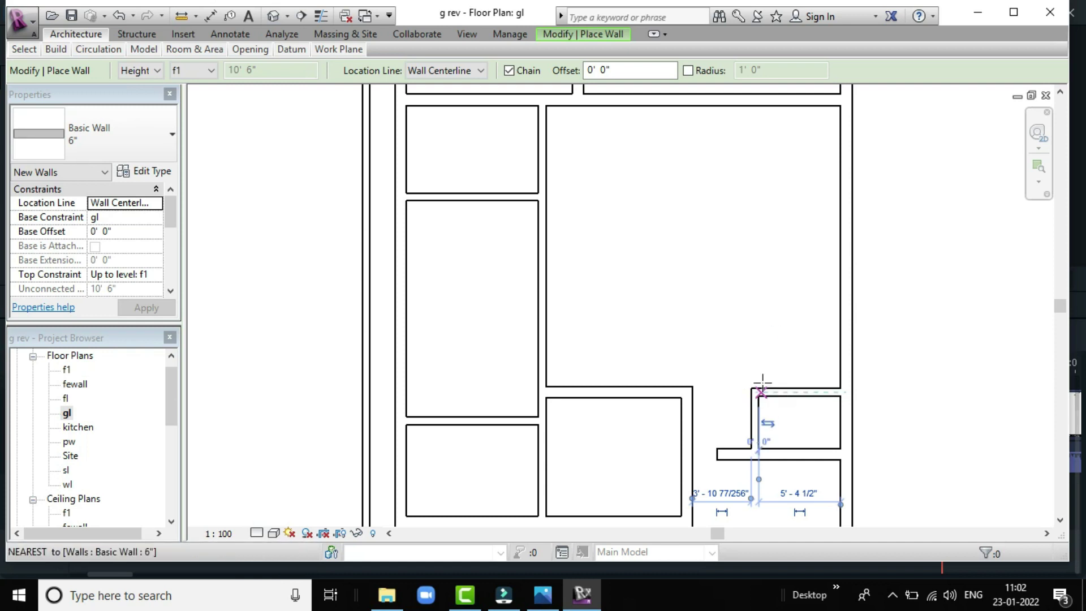
scroll(758, 371, "down", 1)
scroll(758, 370, "down", 1)
scroll(759, 370, "down", 1)
scroll(759, 368, "down", 1)
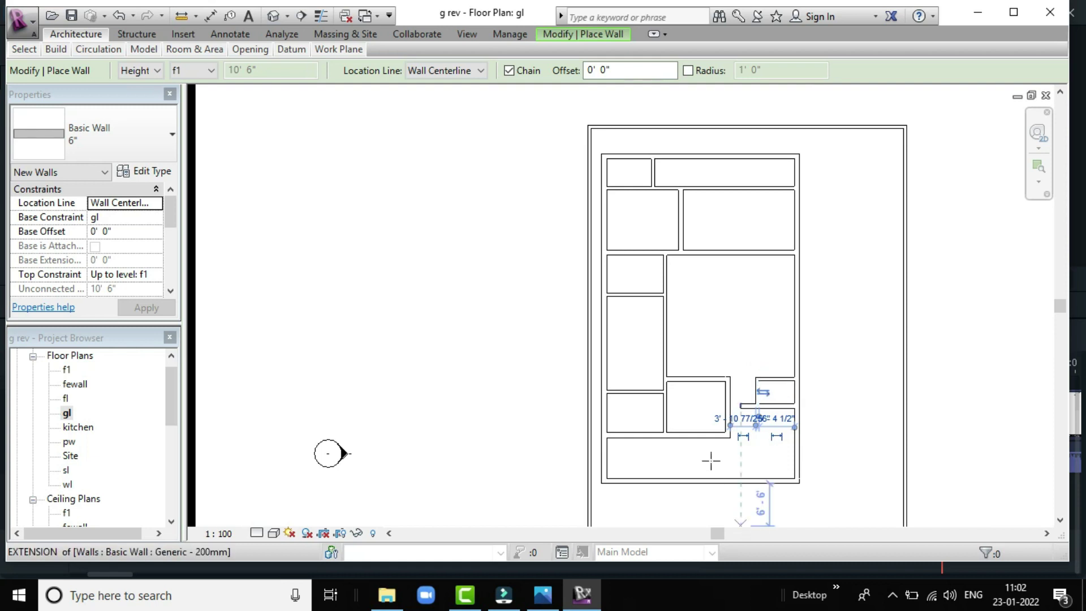
scroll(749, 419, "up", 1)
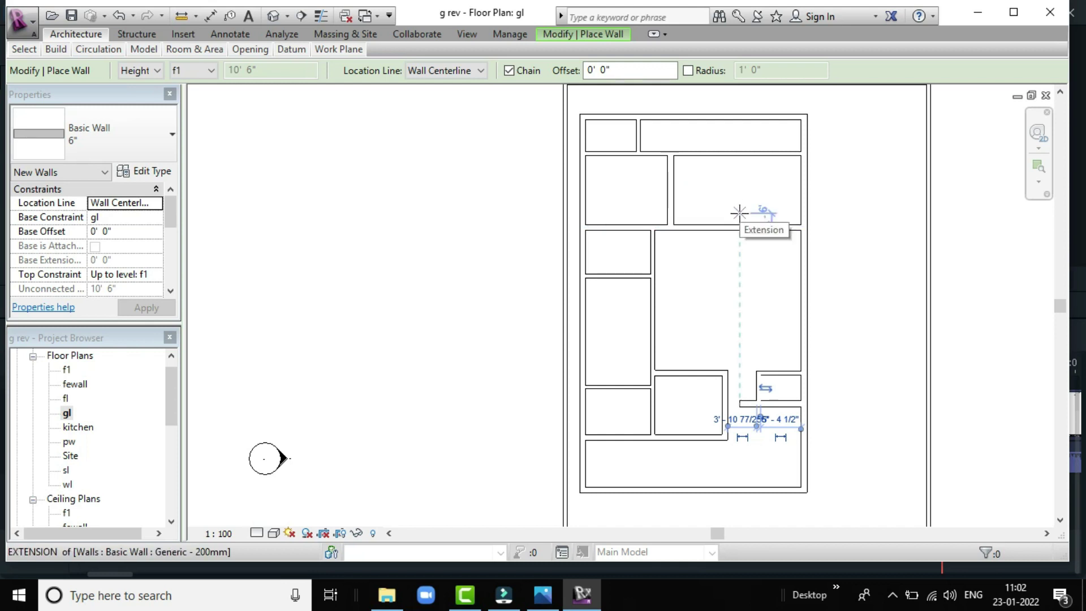
left_click(739, 213)
key("Escape")
key("Escape")
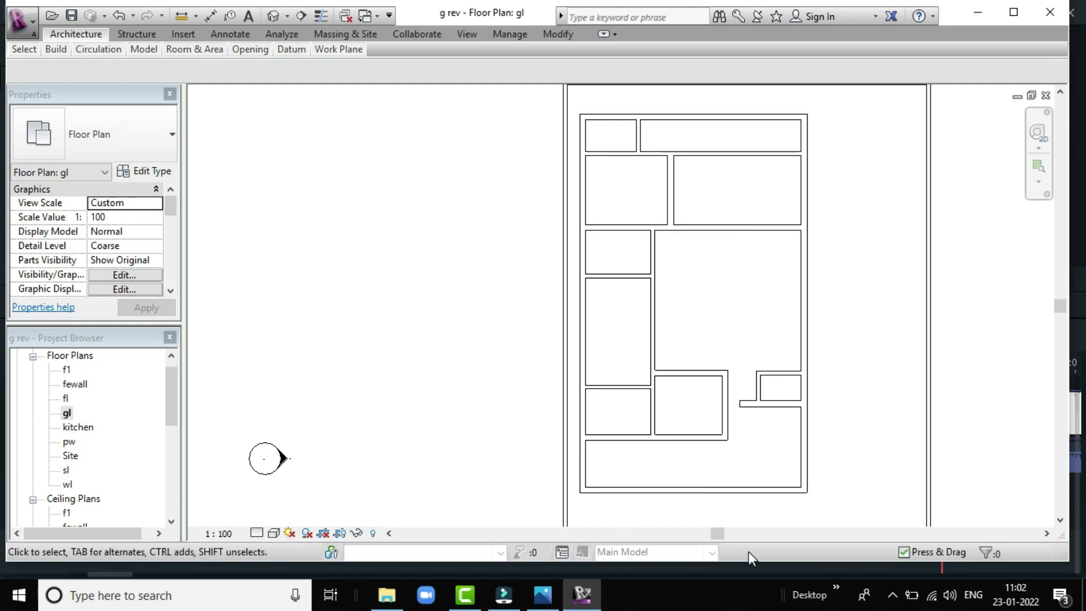
Pan and zoom the floor plan until the upper rooms and outer boundary fill the view
left_click_drag(705, 535, 554, 534)
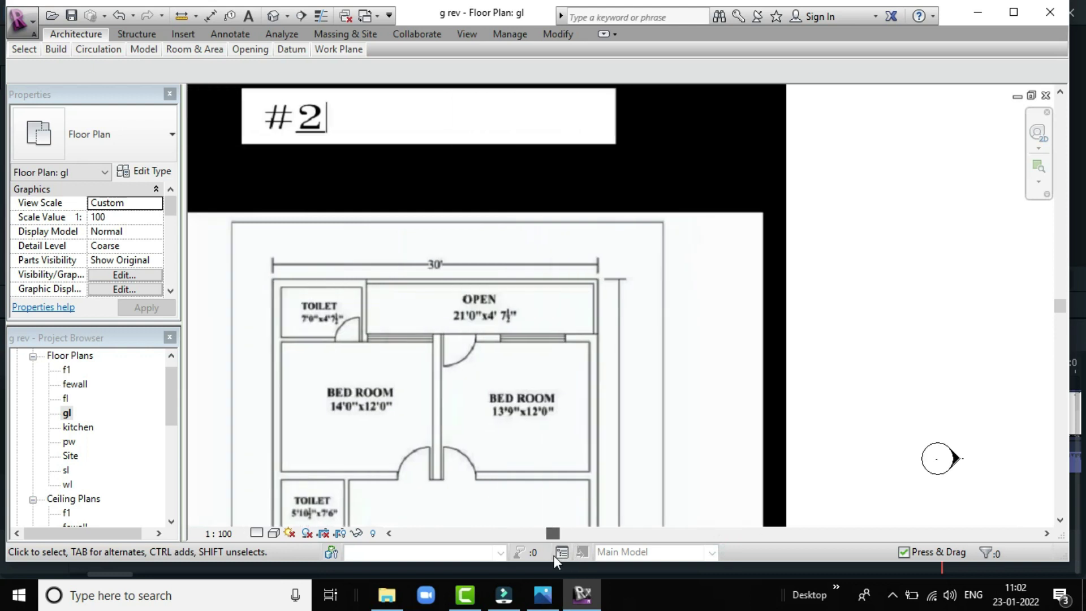
scroll(568, 370, "down", 2)
scroll(566, 370, "down", 1)
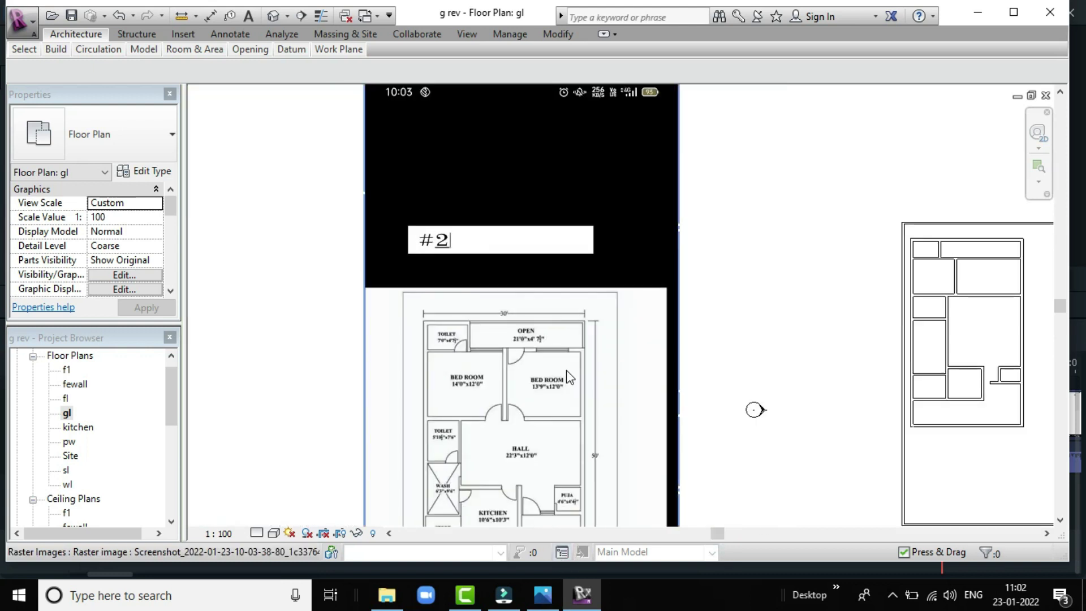
scroll(566, 369, "down", 2)
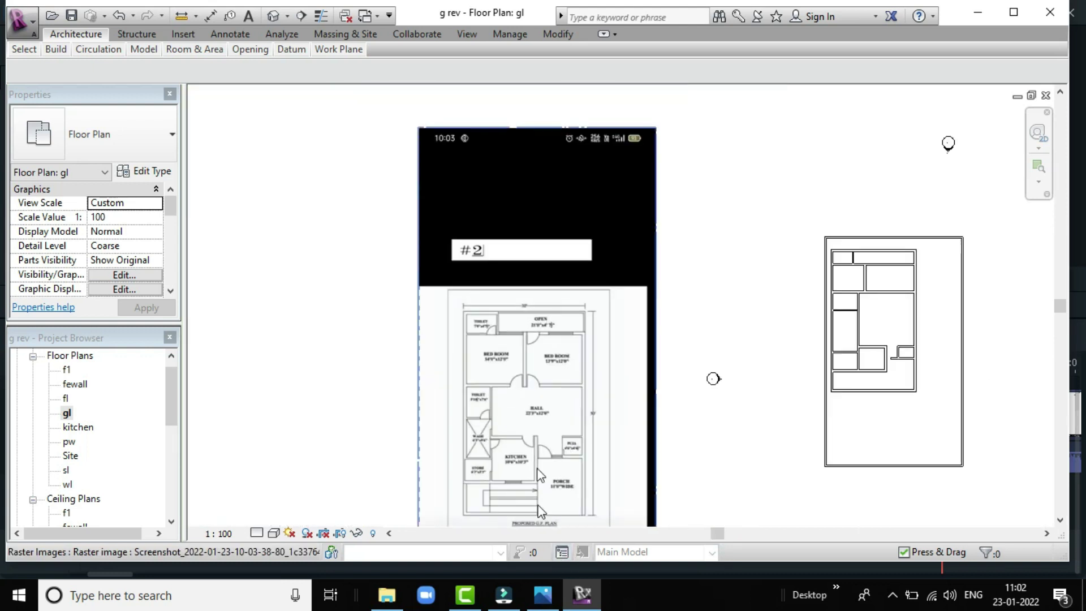
scroll(536, 512, "up", 2)
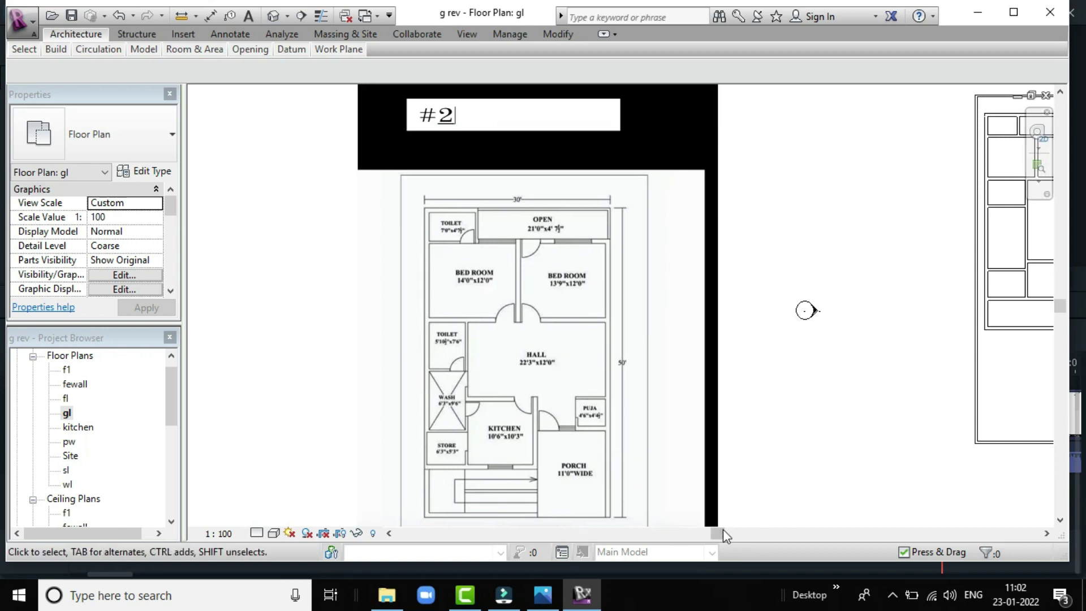
left_click_drag(723, 529, 848, 519)
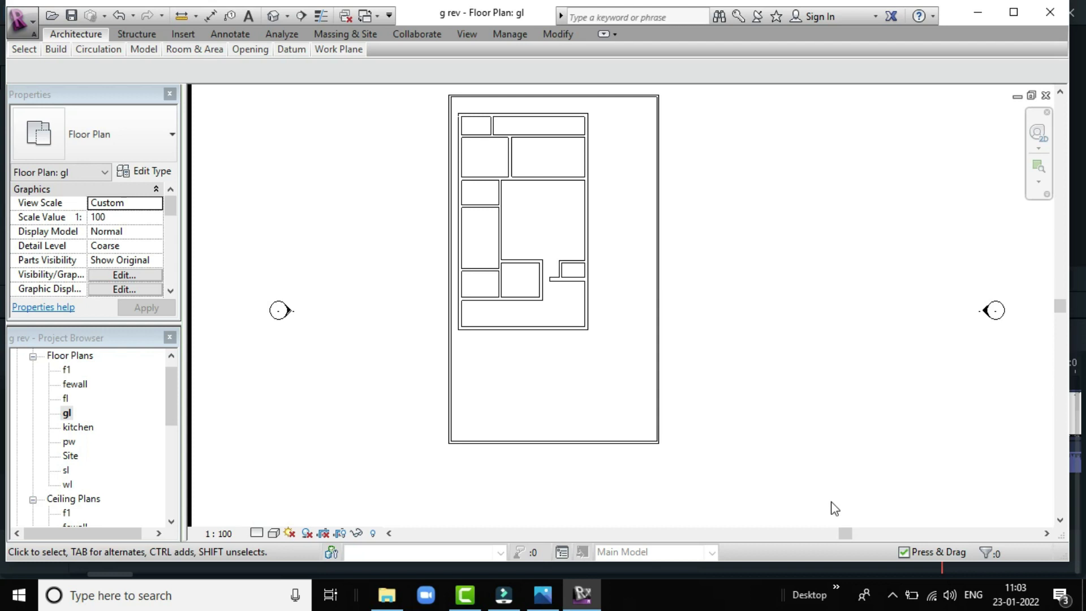
scroll(483, 165, "up", 2)
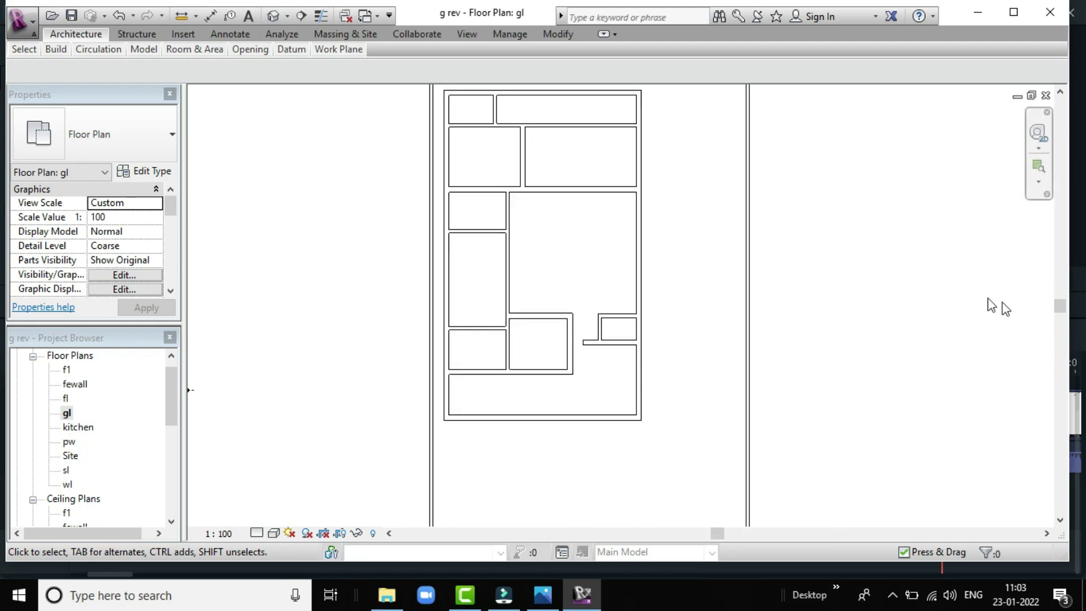
left_click_drag(1059, 308, 1059, 285)
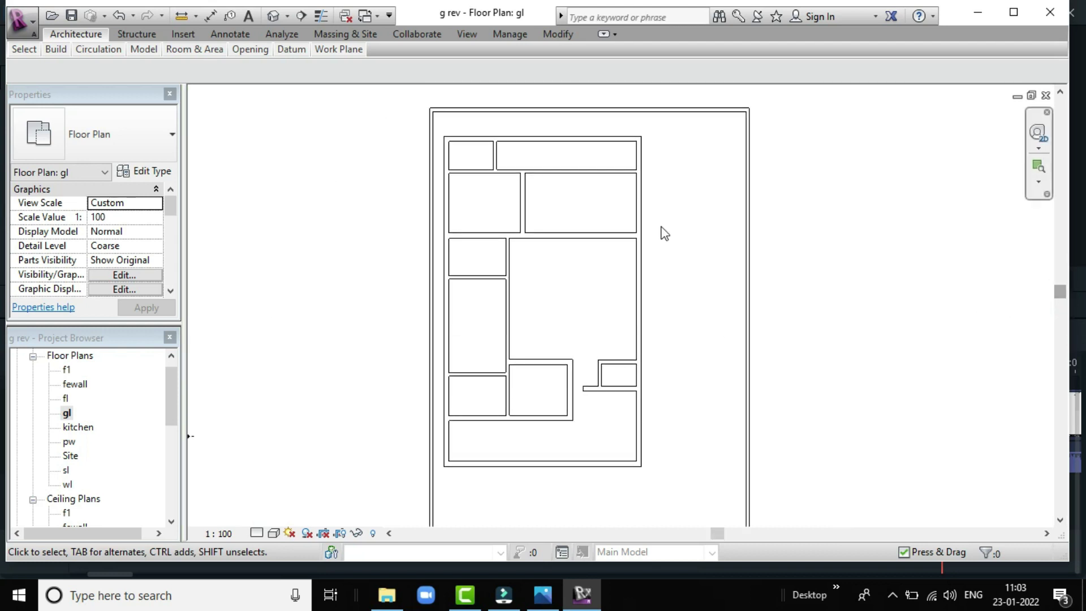
scroll(513, 151, "up", 1)
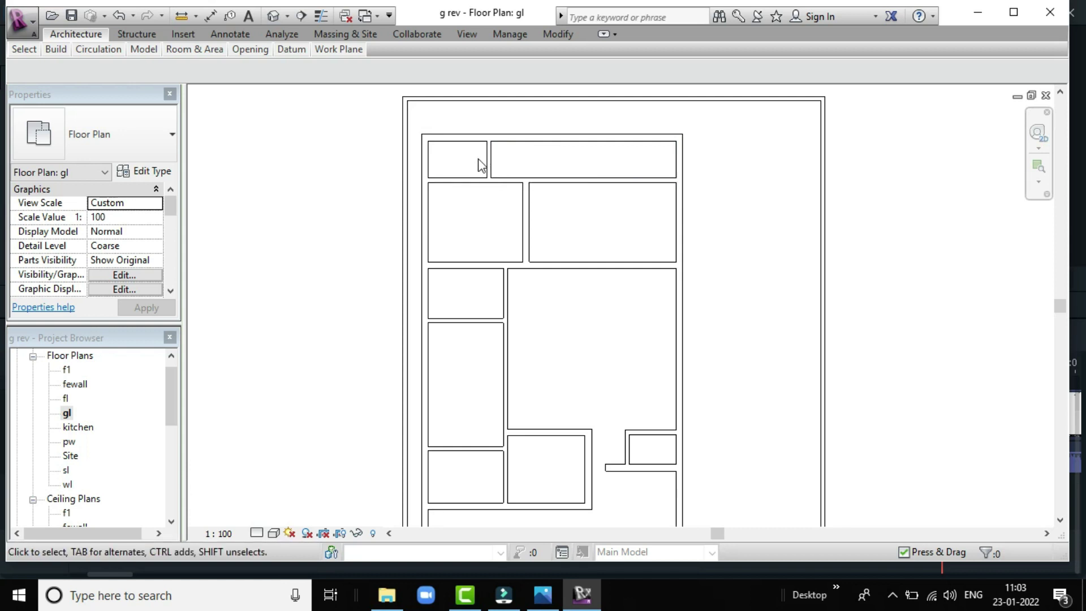
Change the top-left dividing wall's 6' 9" temporary dimension to 7'-0" from the left wall
left_click(488, 159)
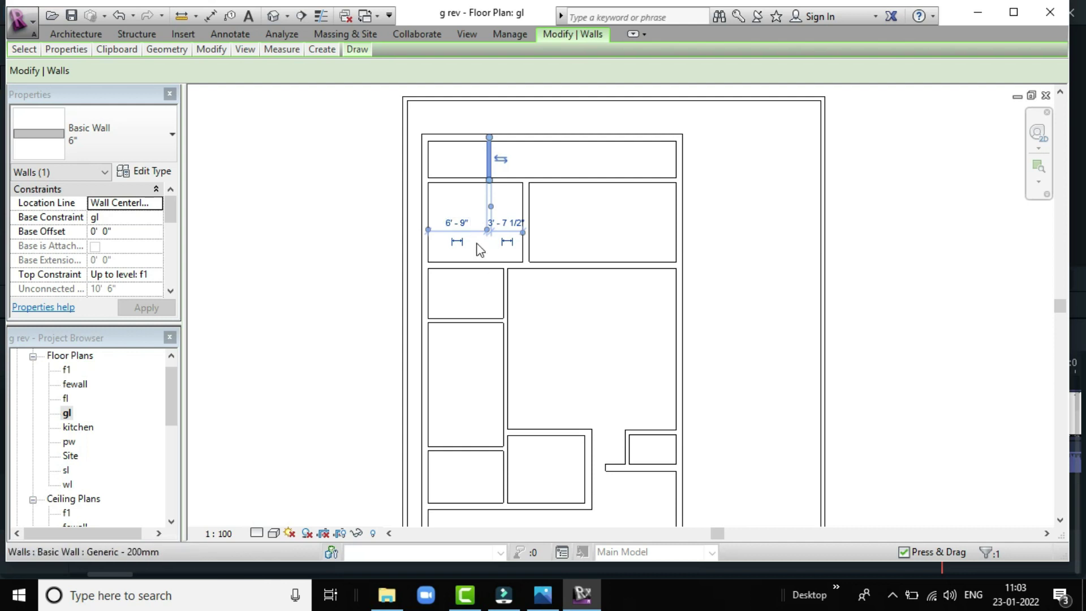
left_click(471, 225)
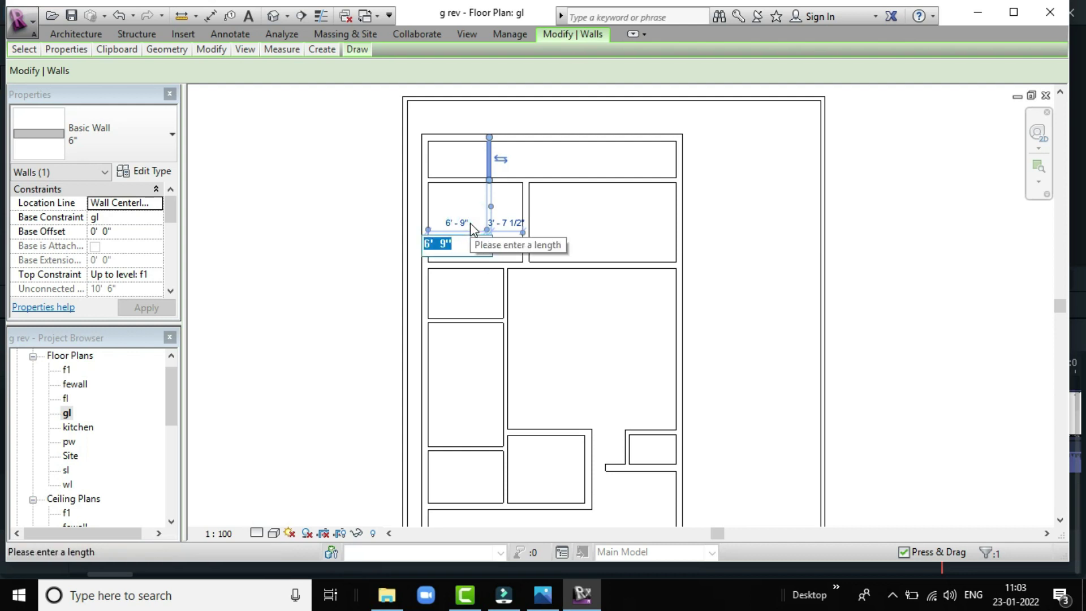
type("7")
key("Return")
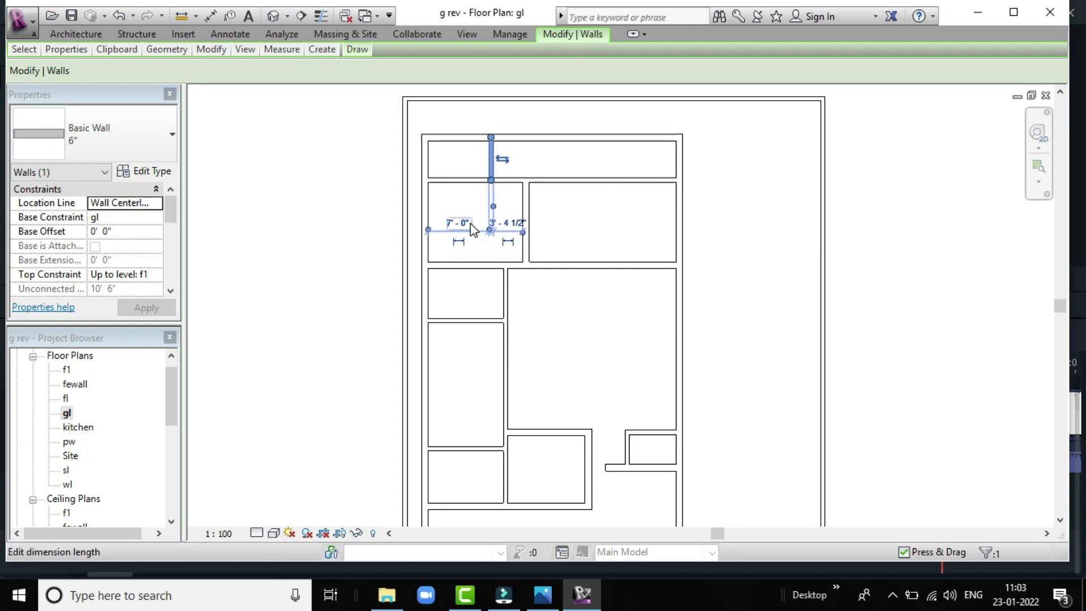
left_click(565, 225)
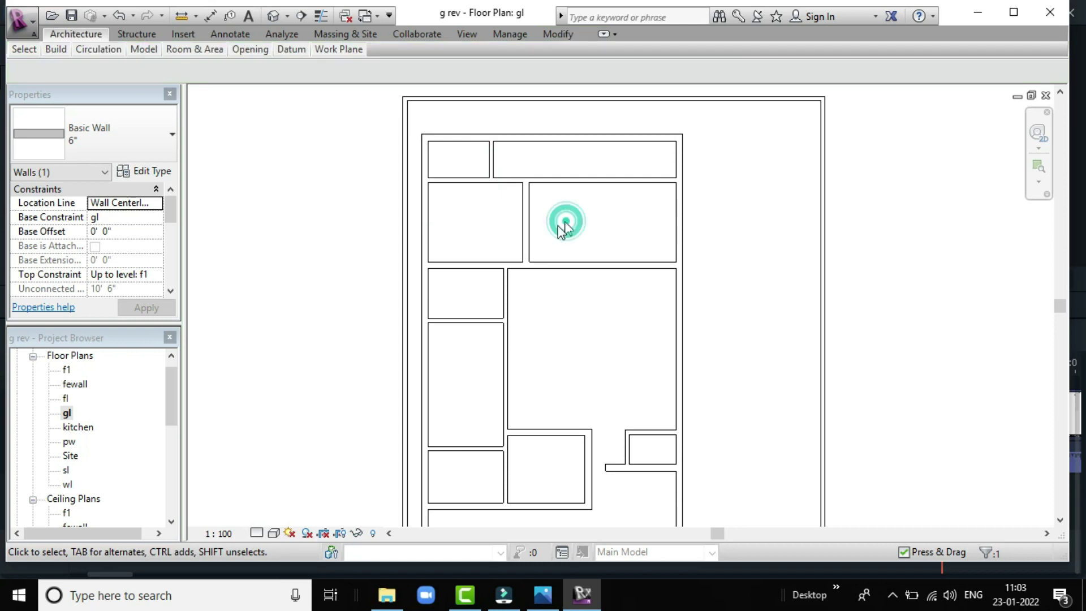
left_click(679, 164)
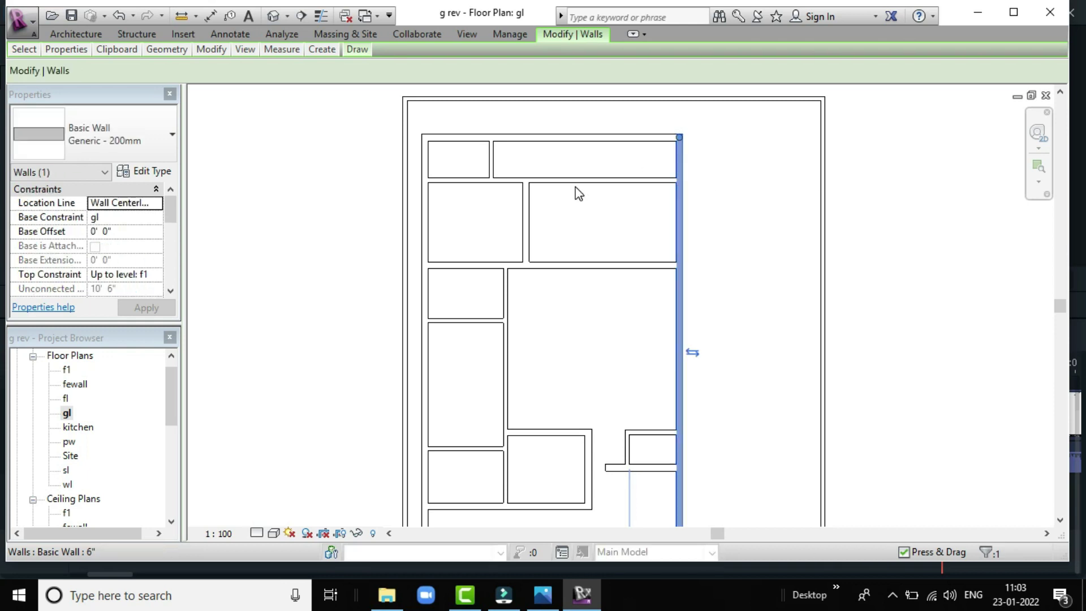
left_click(584, 206)
left_click(583, 142)
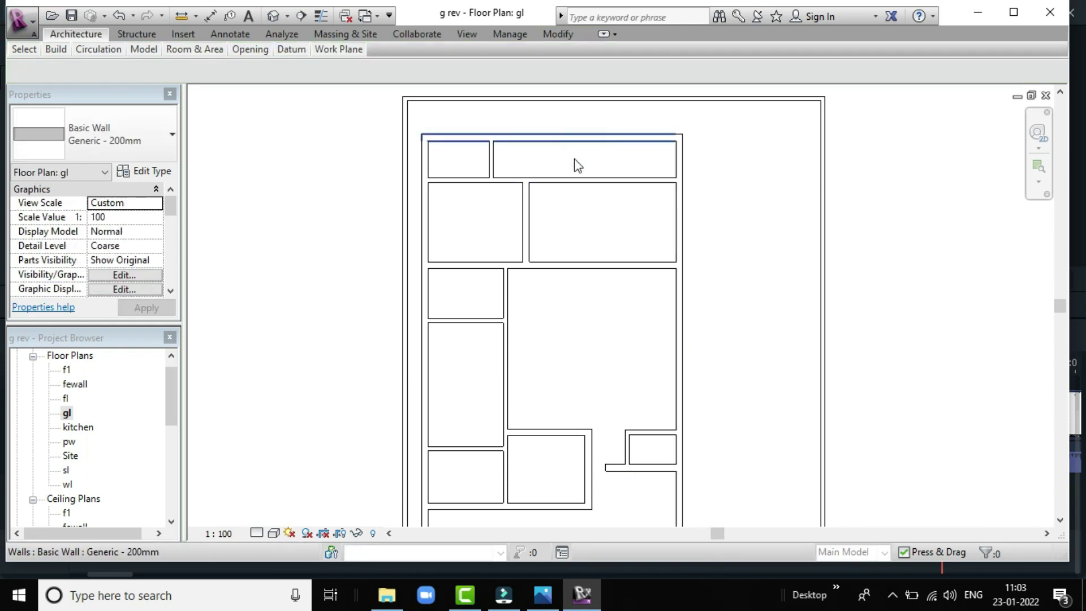
left_click(586, 215)
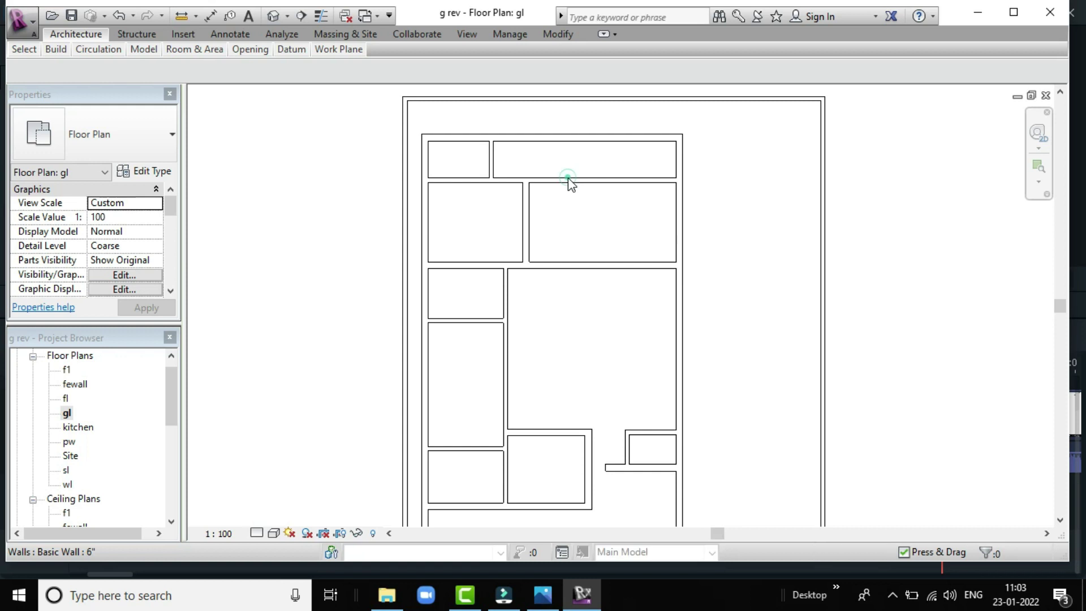
left_click(568, 180)
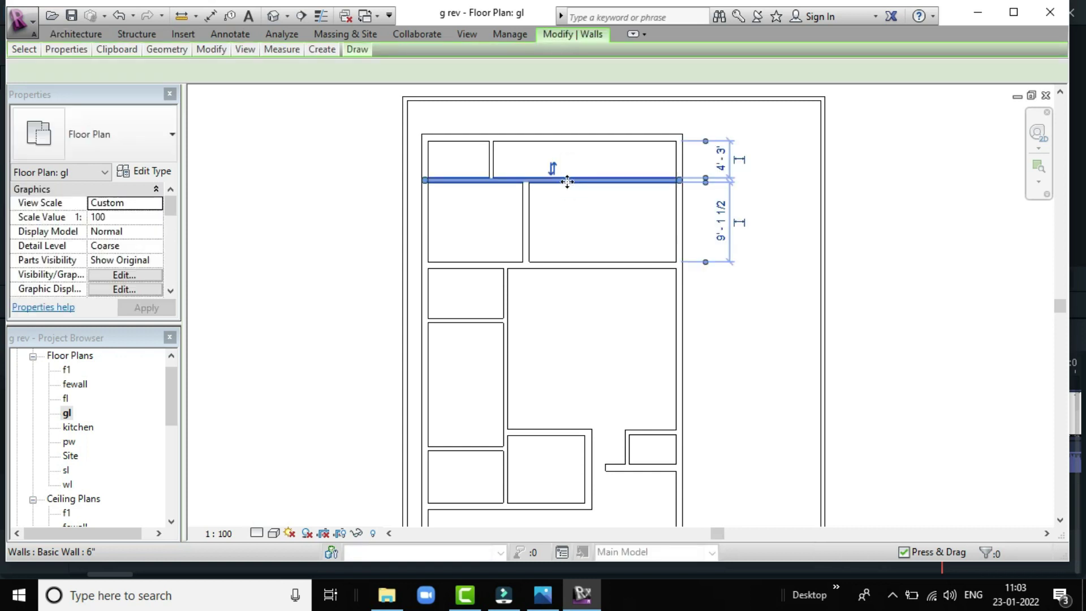
left_click(574, 222)
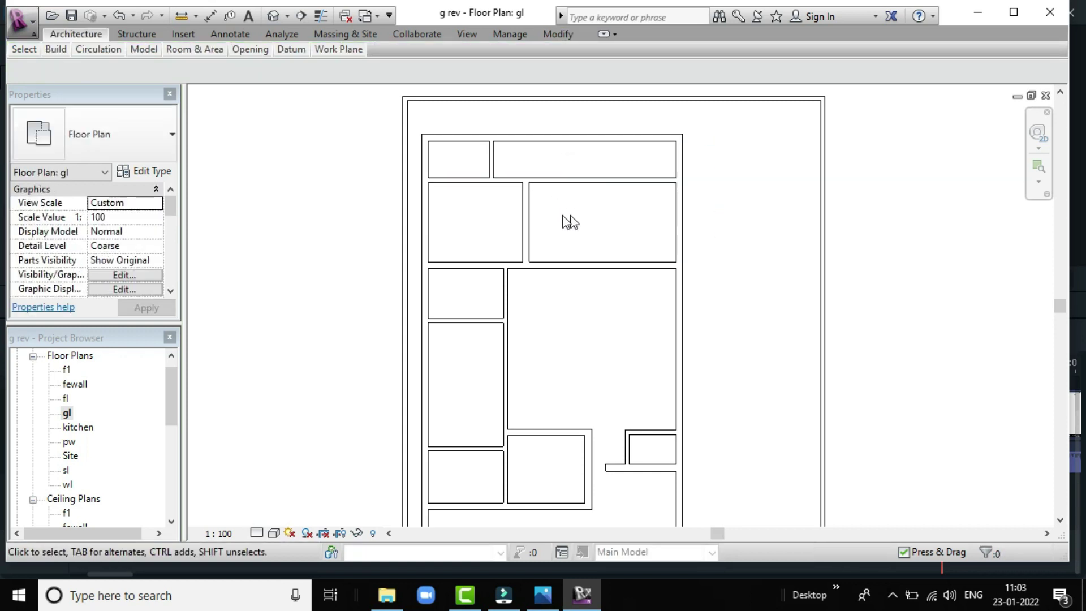
left_click(491, 158)
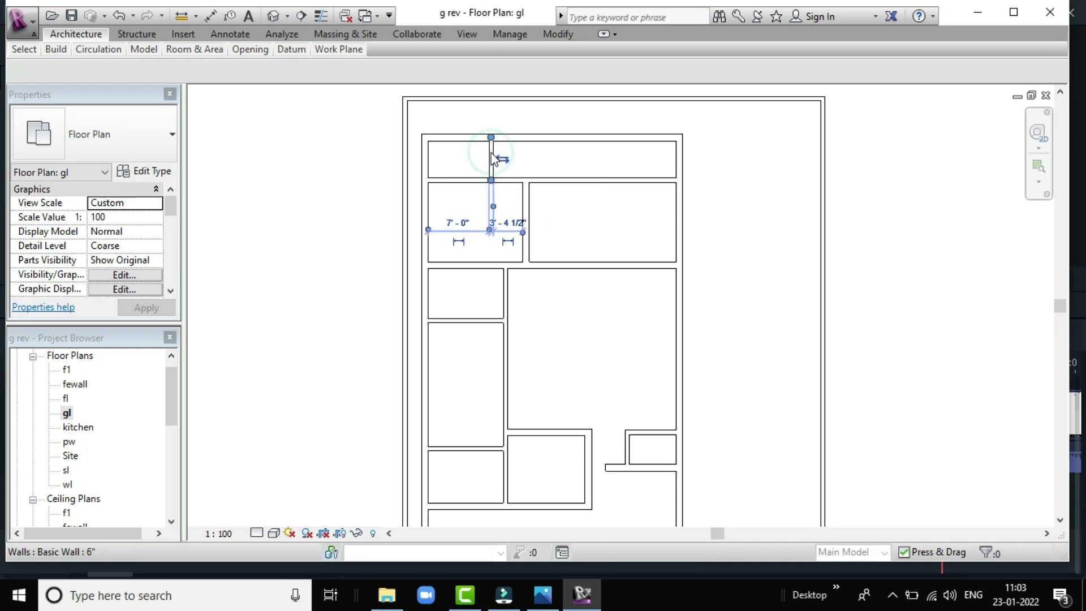
left_click(585, 215)
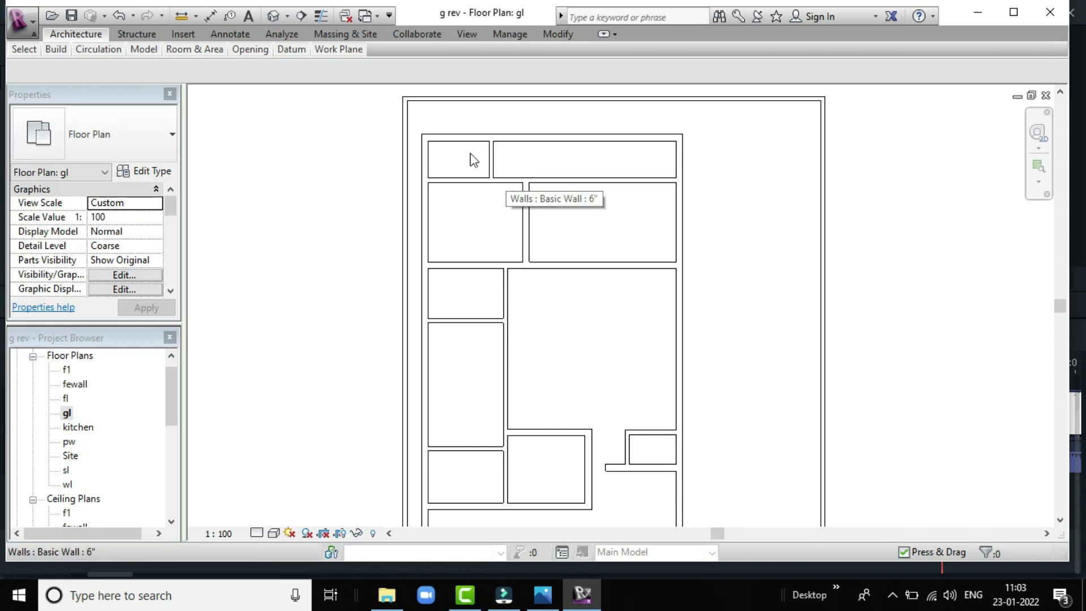
left_click(510, 177)
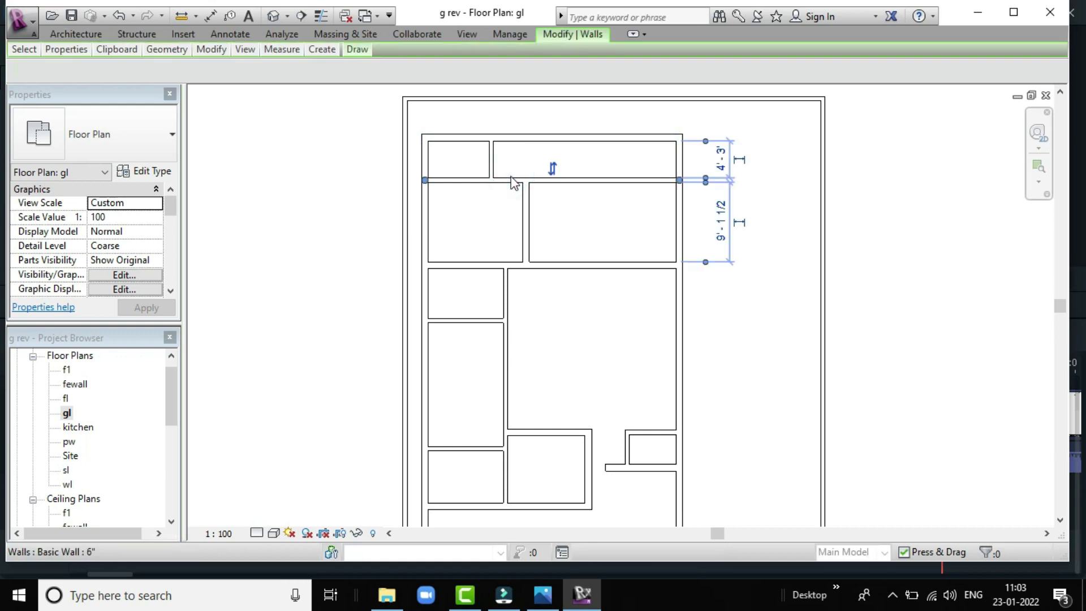
left_click(572, 211)
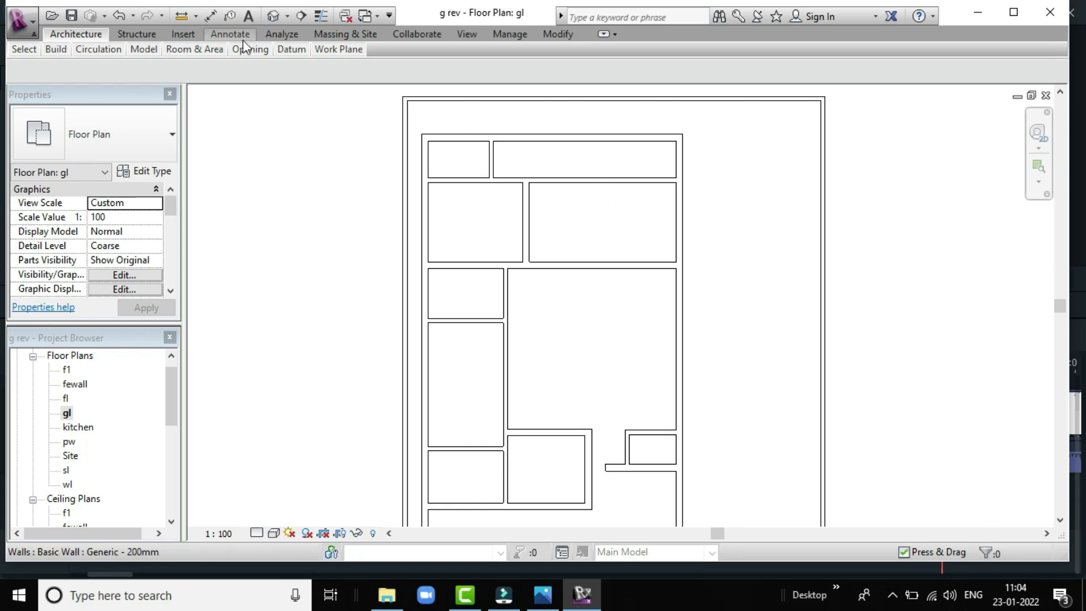
Split the horizontal wall at the divider junction and right end, and the top wall above the divider
left_click(524, 99)
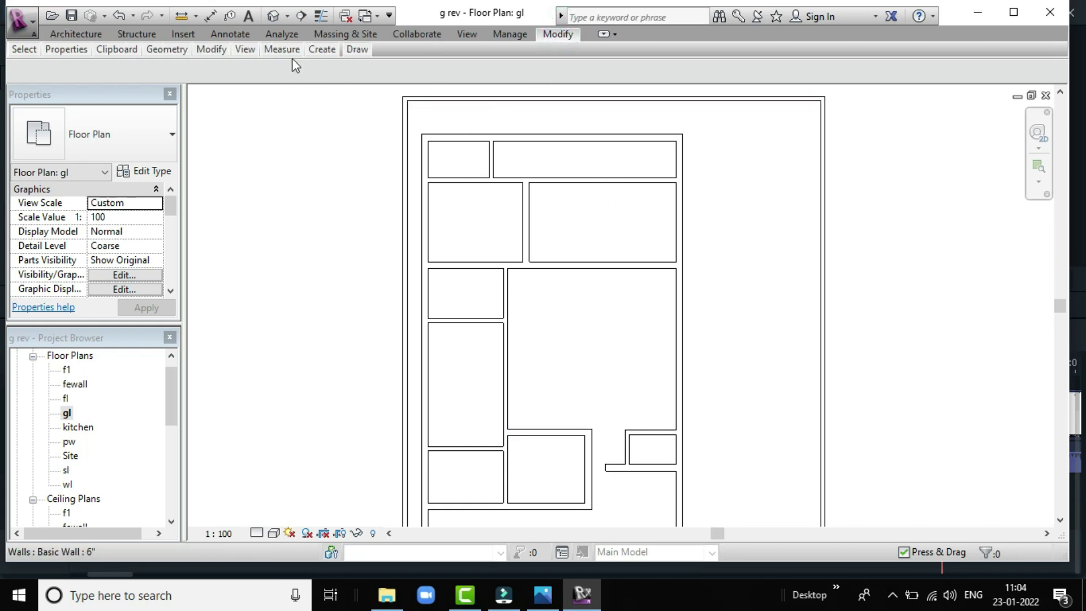
mouse_move(211, 49)
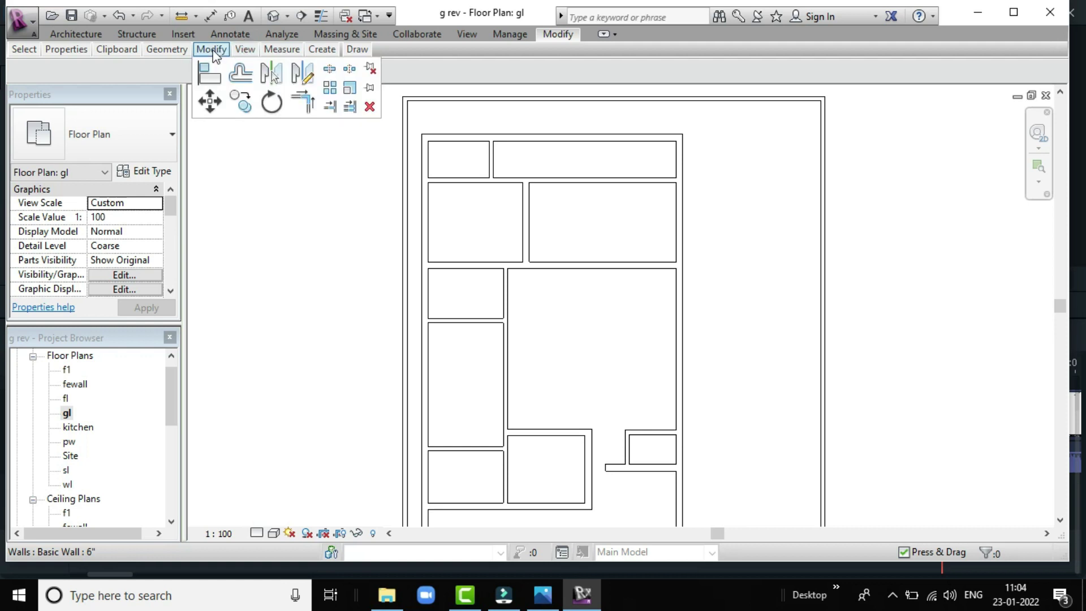
left_click(329, 68)
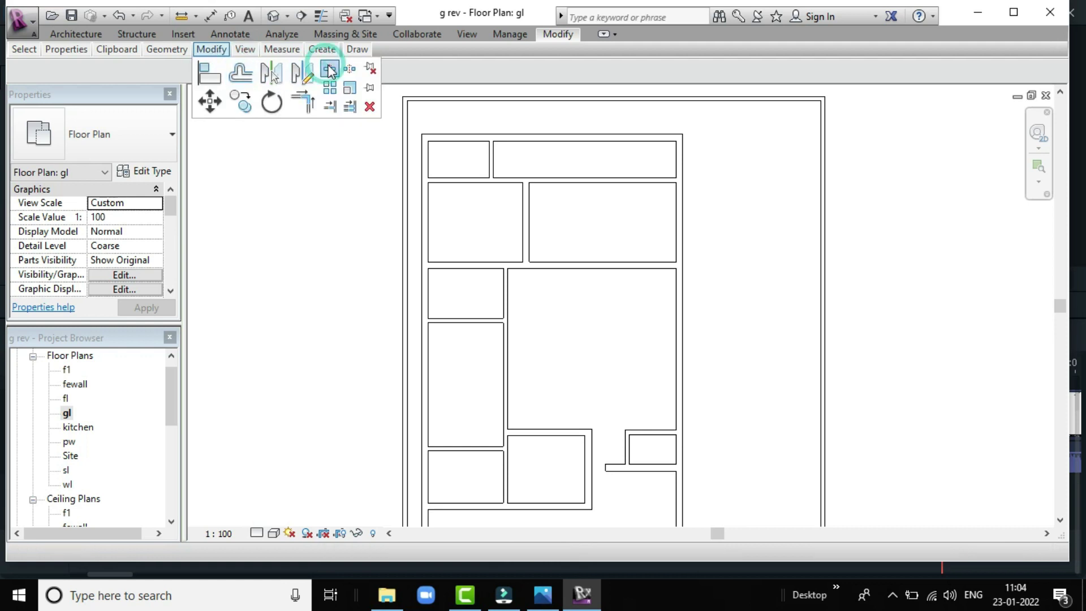
scroll(503, 178, "up", 2)
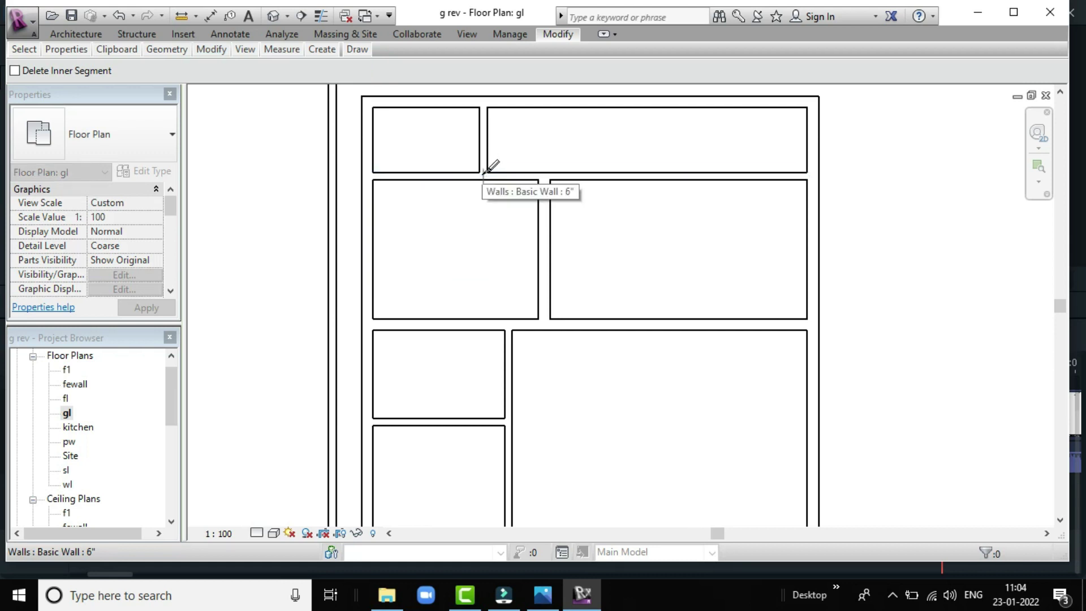
left_click(483, 172)
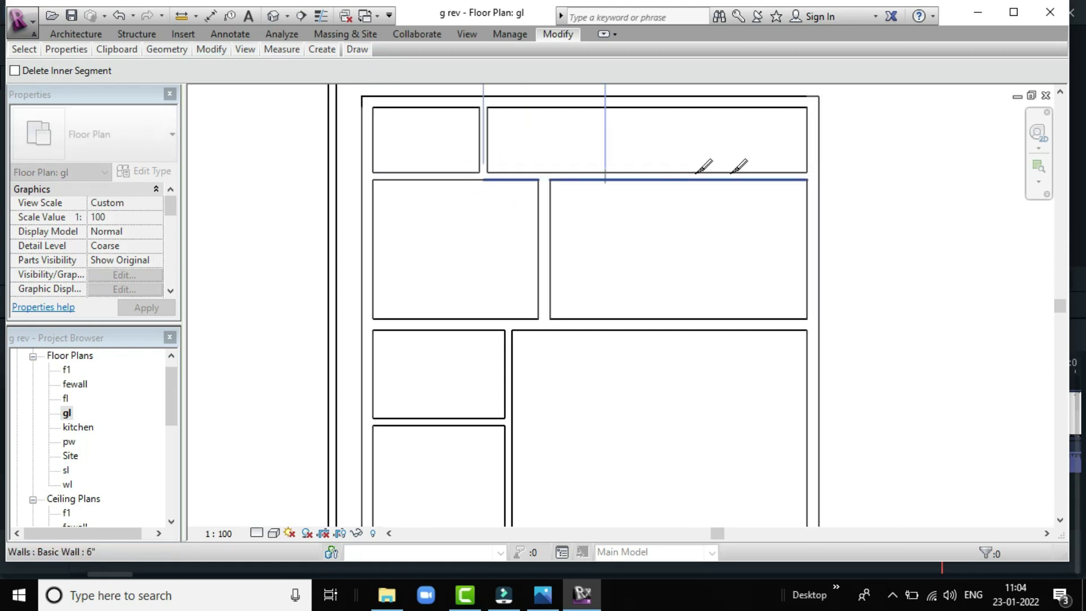
left_click(813, 175)
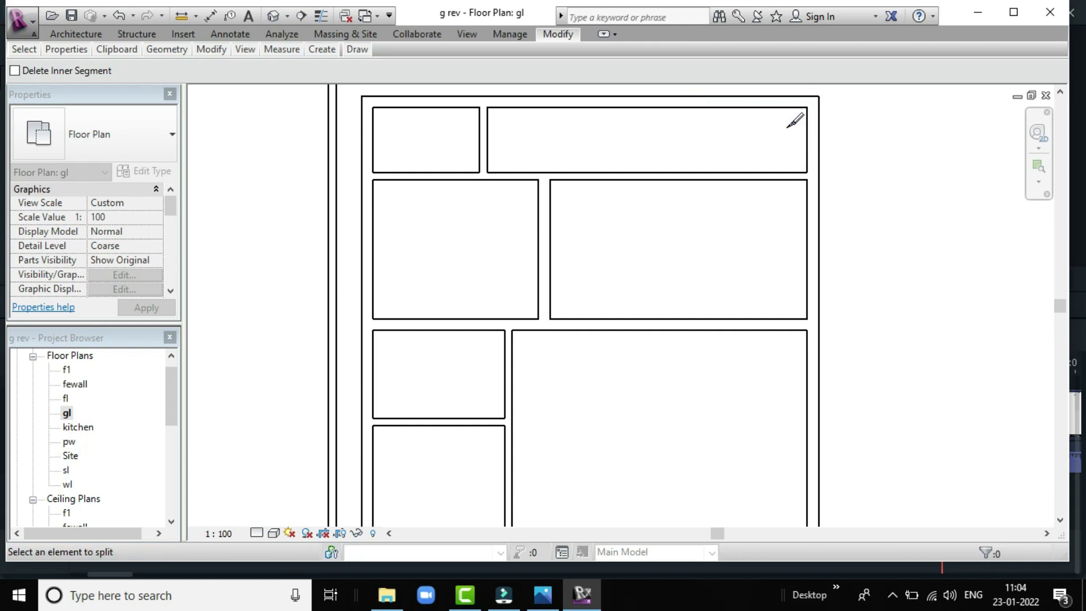
left_click(486, 97)
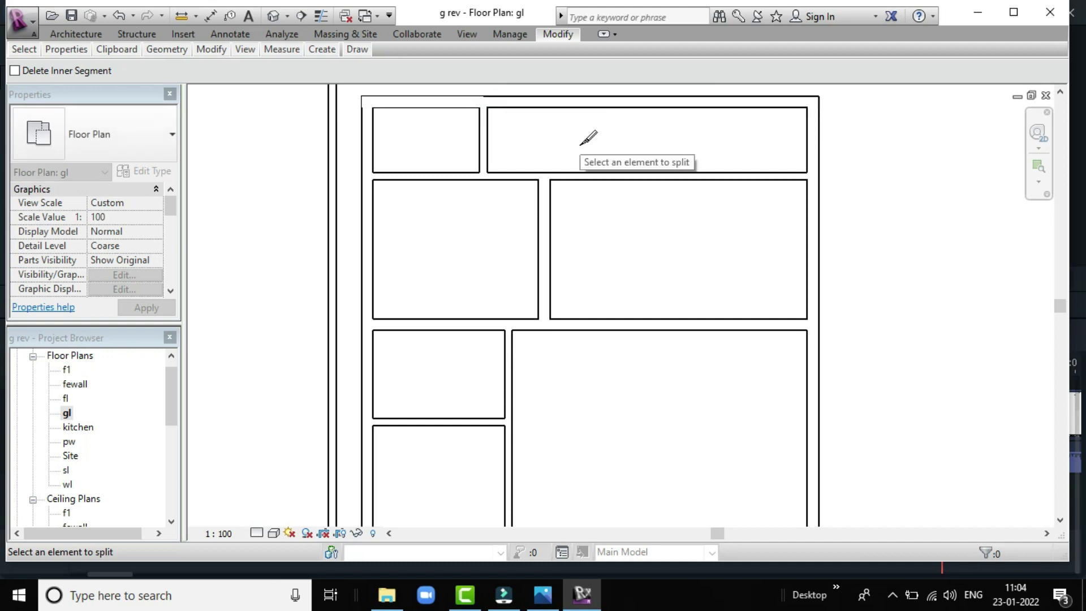
key("Escape")
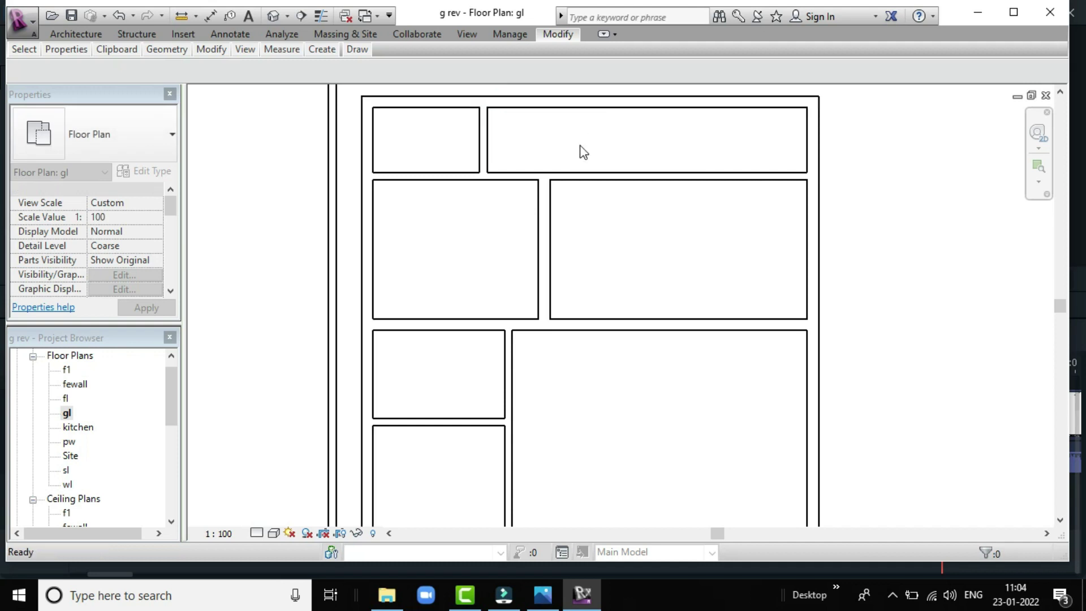
Delete the horizontal wall below the long top room
left_click(592, 111)
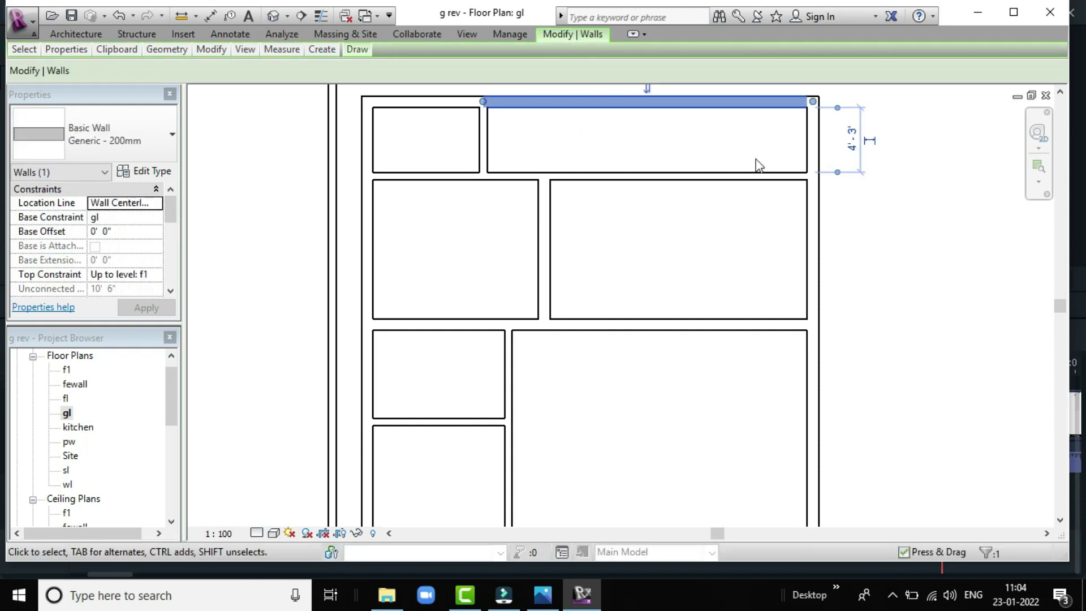
left_click(683, 173)
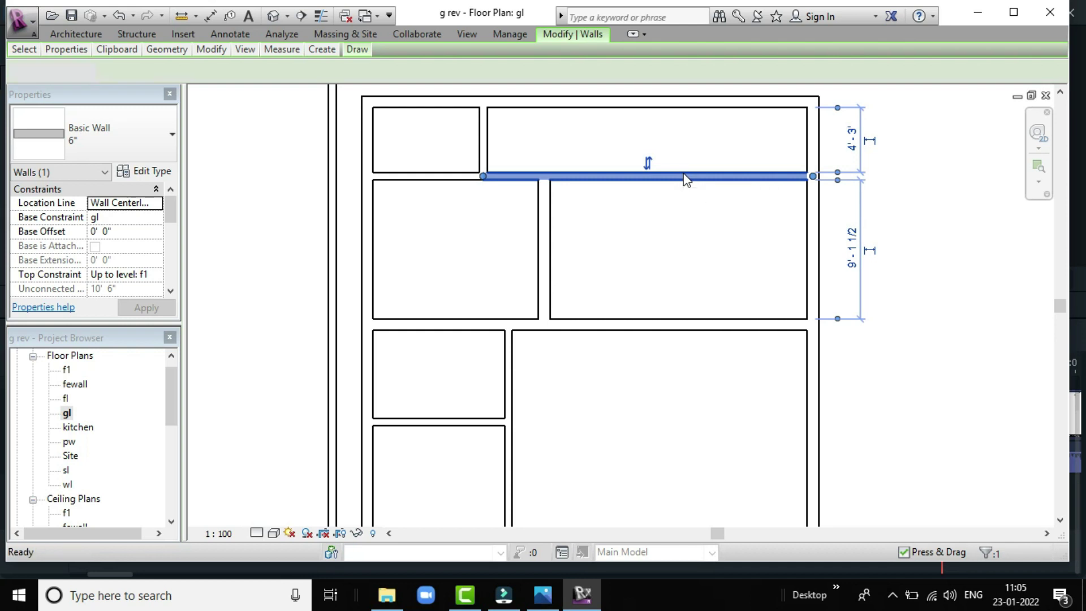
key("Delete")
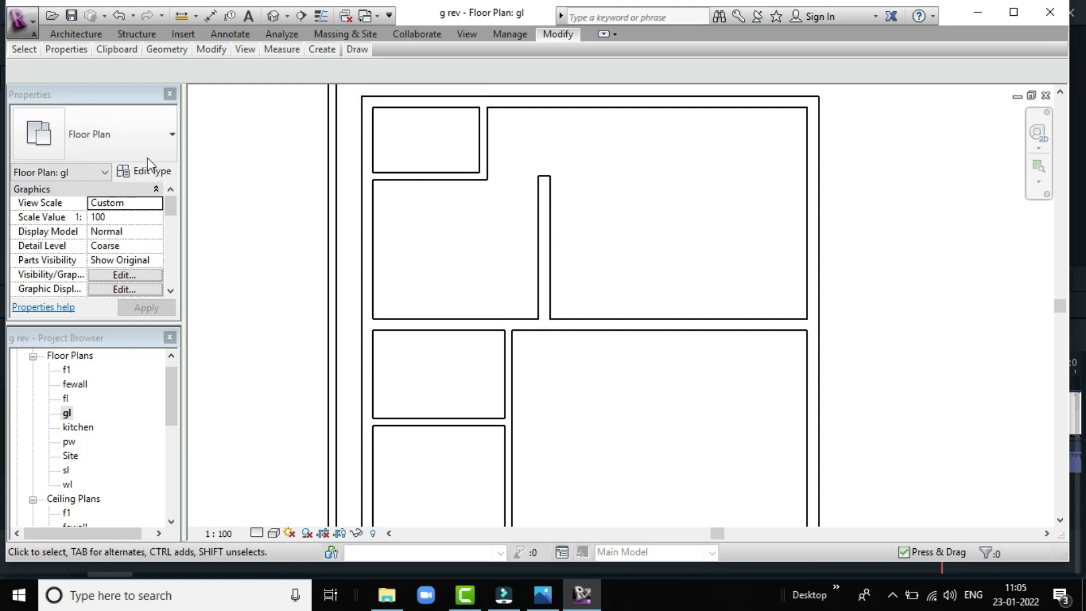
Draw a Basic Wall Generic - 200mm wall from below the top-left room to the right exterior wall
left_click(62, 39)
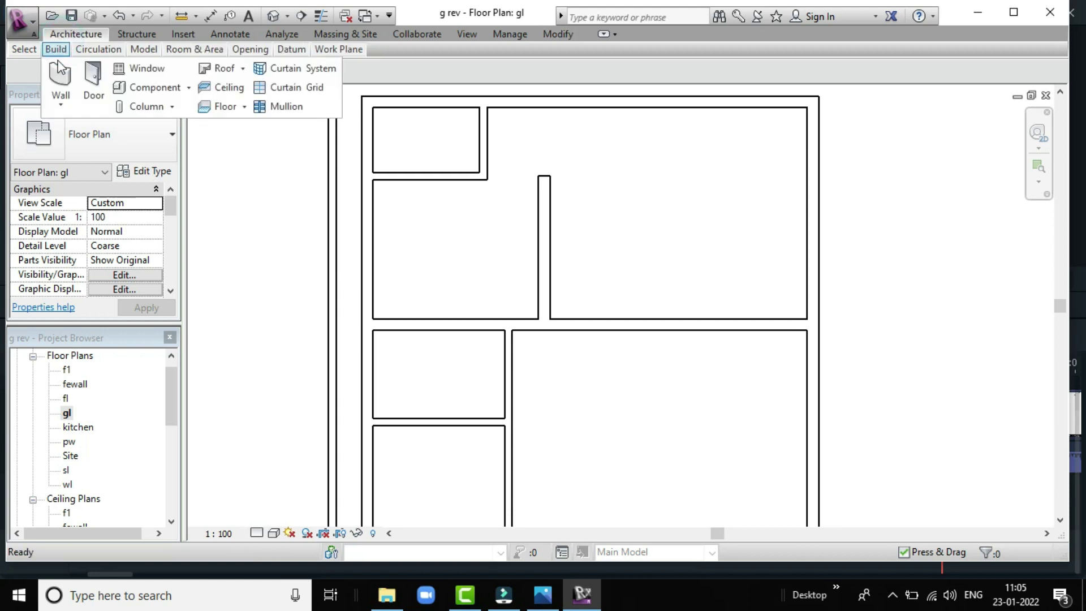
left_click(59, 79)
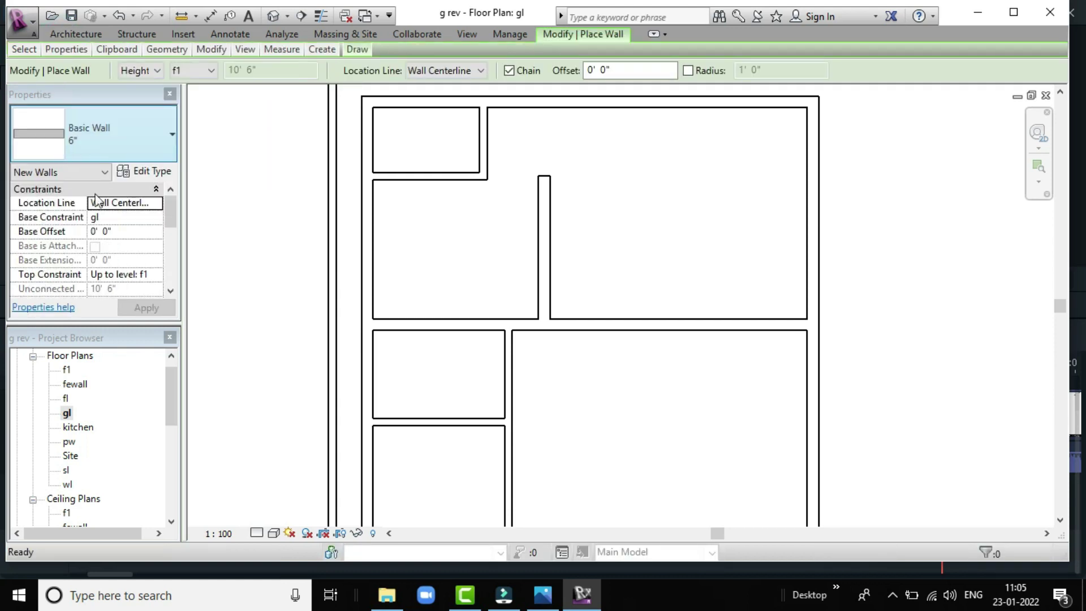
left_click(105, 157)
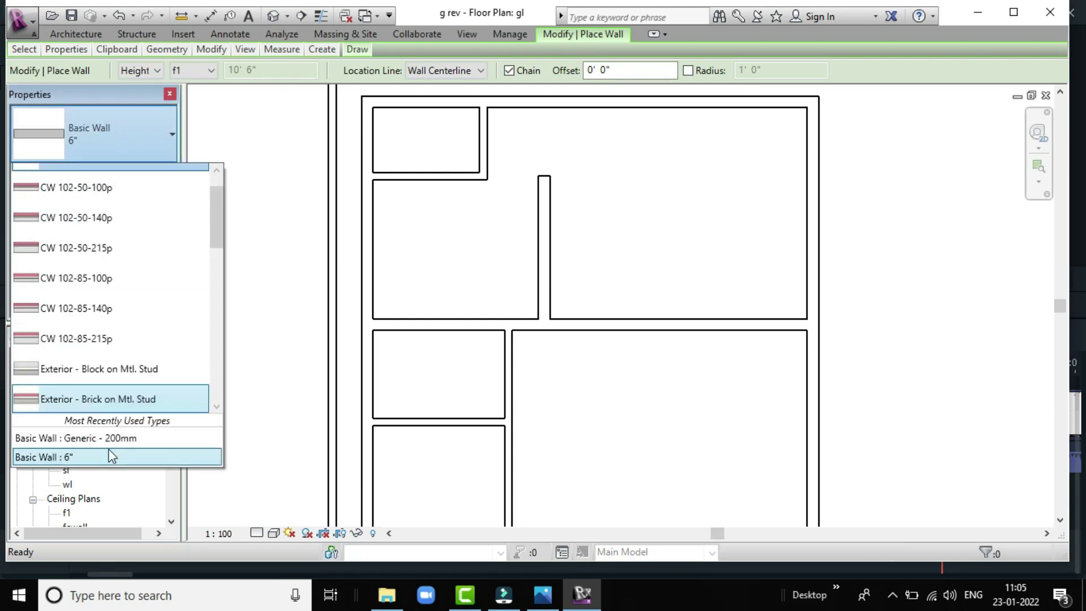
left_click(112, 438)
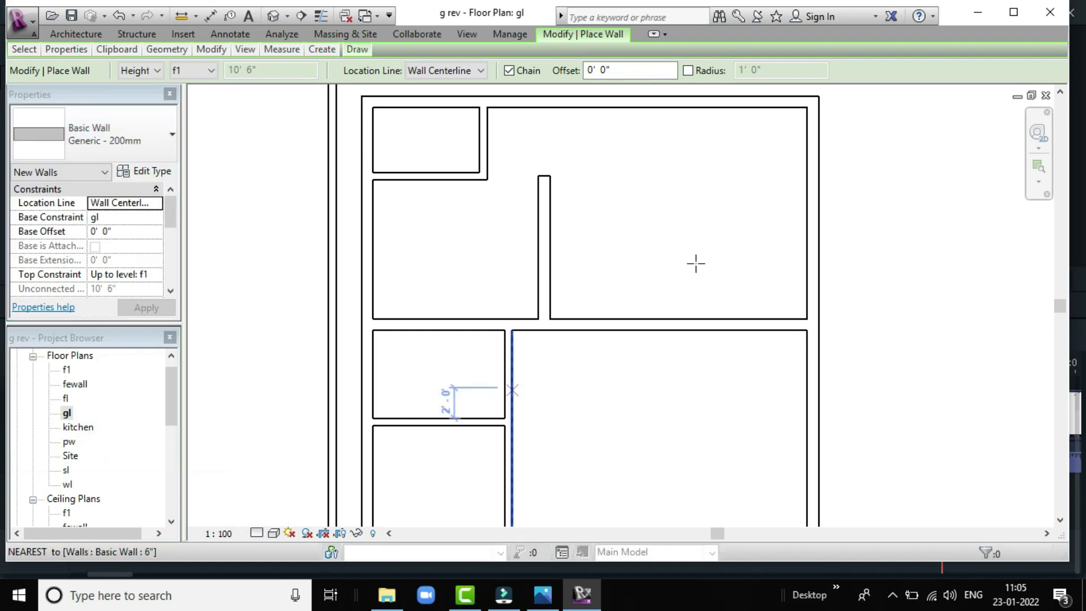
left_click(483, 176)
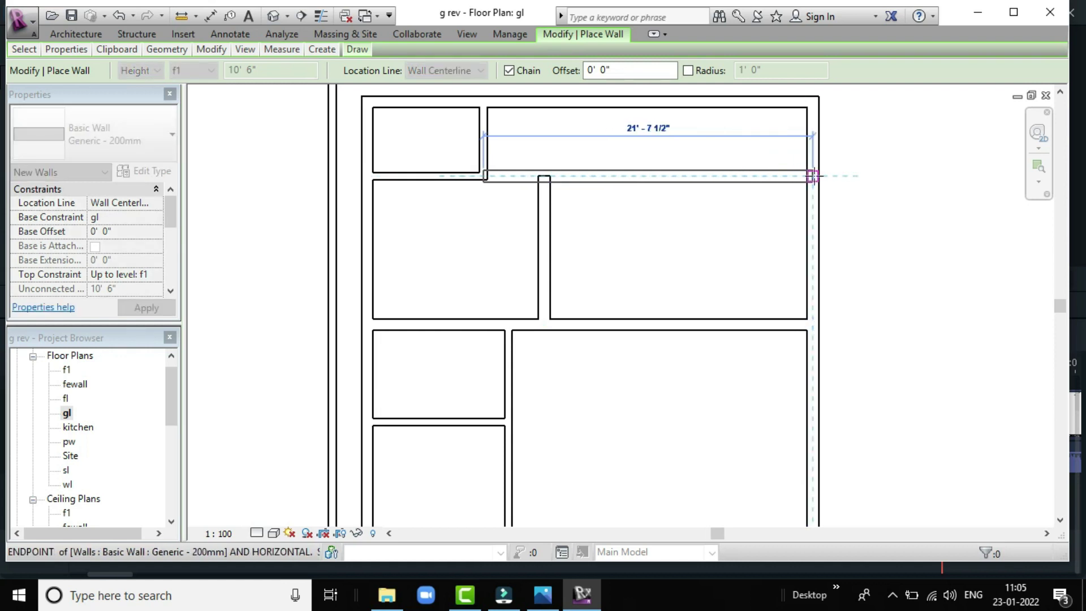
left_click(812, 176)
key("Escape")
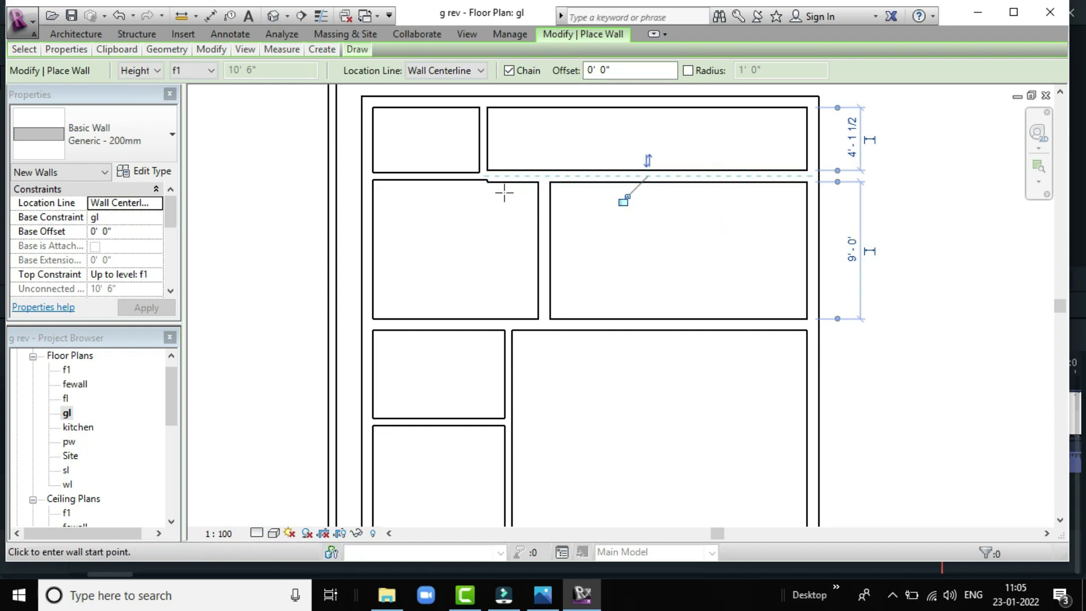
Zoom in and out on the plan, then exit the Wall tool
scroll(493, 181, "up", 2)
scroll(537, 188, "up", 2)
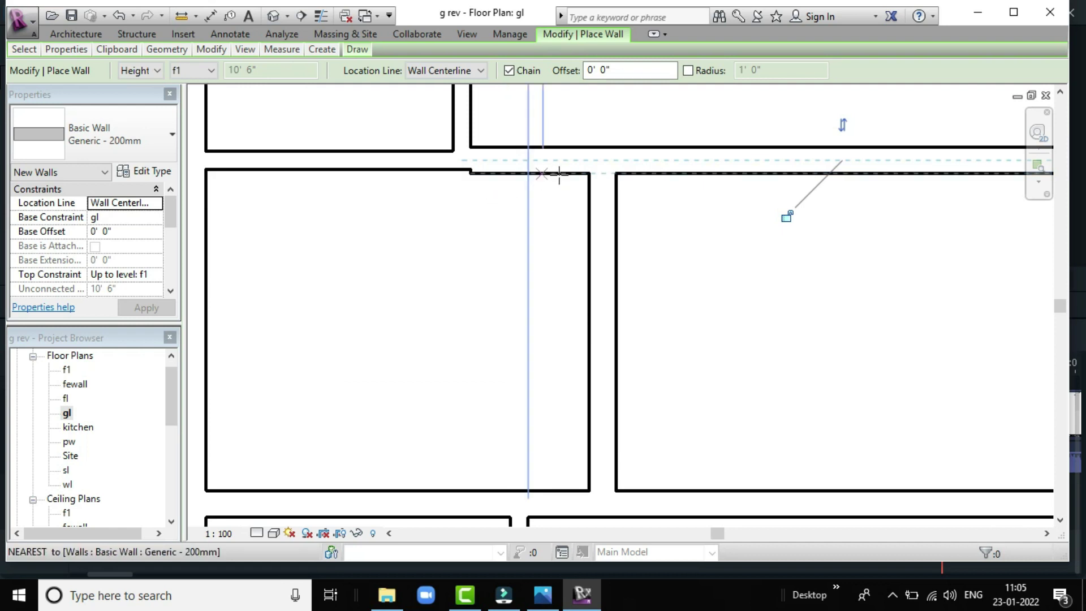
scroll(559, 176, "down", 2)
scroll(559, 174, "down", 1)
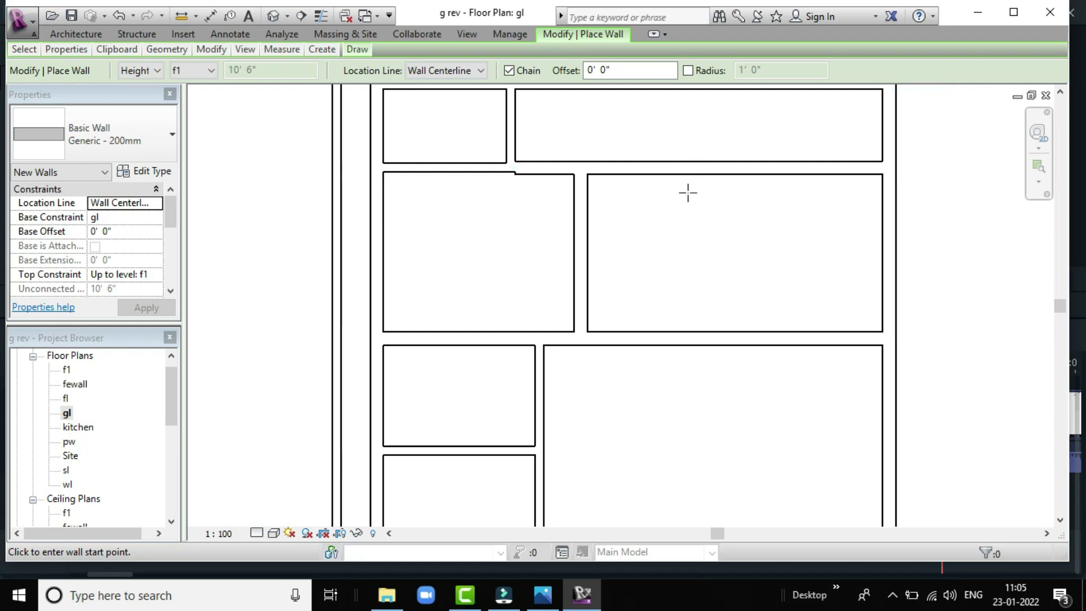
key("Escape")
key("Escape")
Nudge the wall under the top-right room with arrow keys to 3'-7 1/2" and 9'-6" spacing
left_click(704, 173)
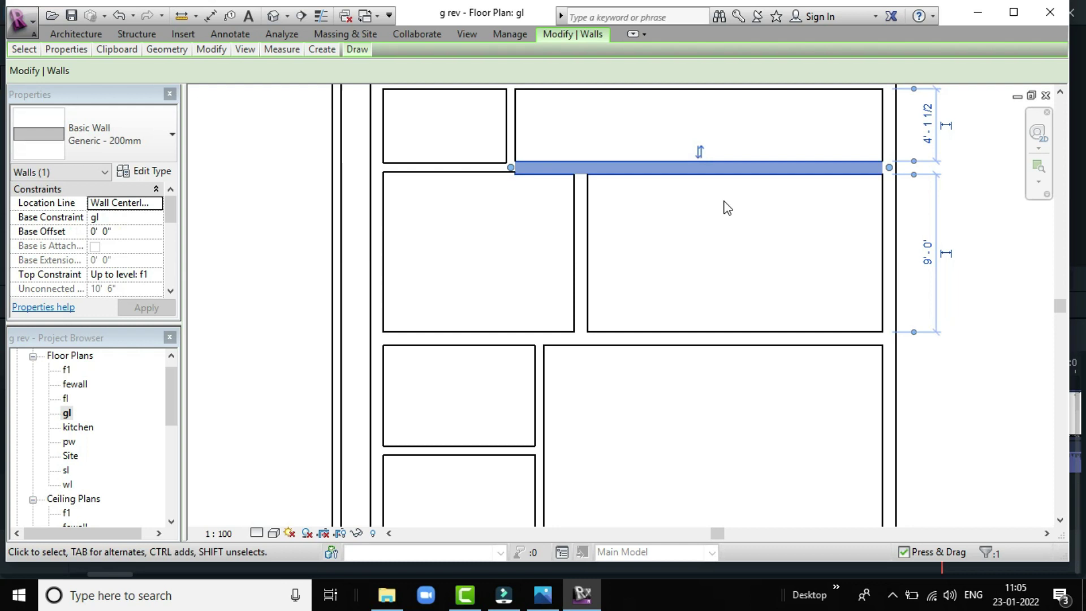
key("Up")
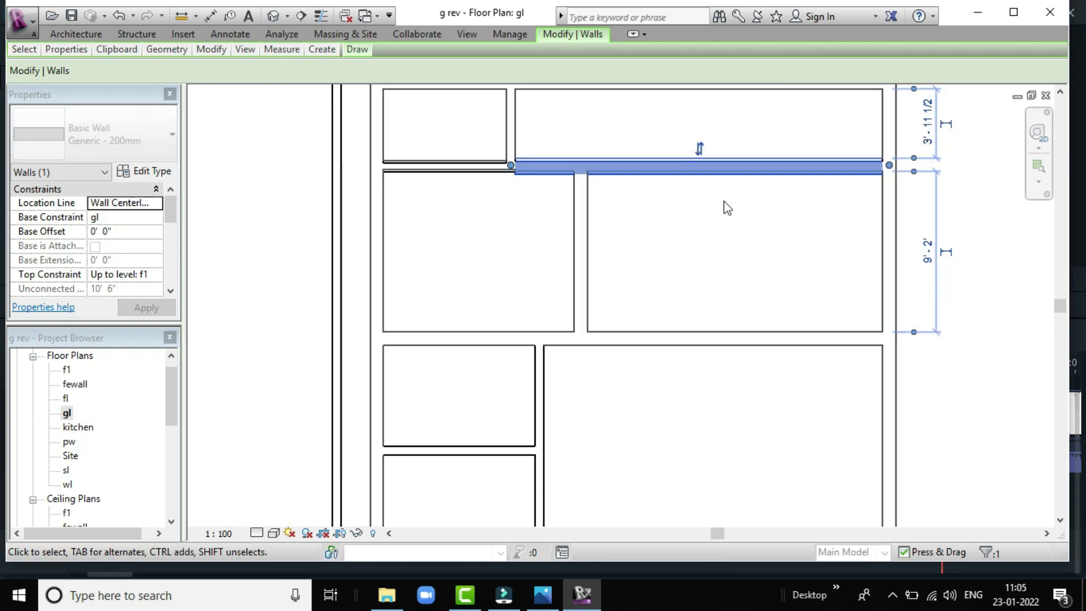
key("Up")
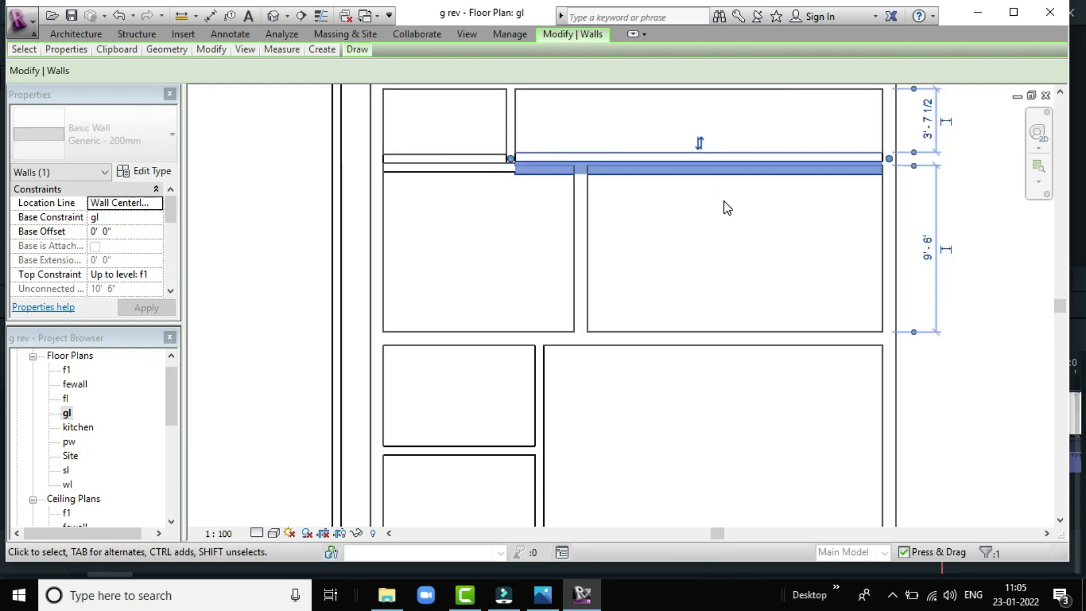
key("Up")
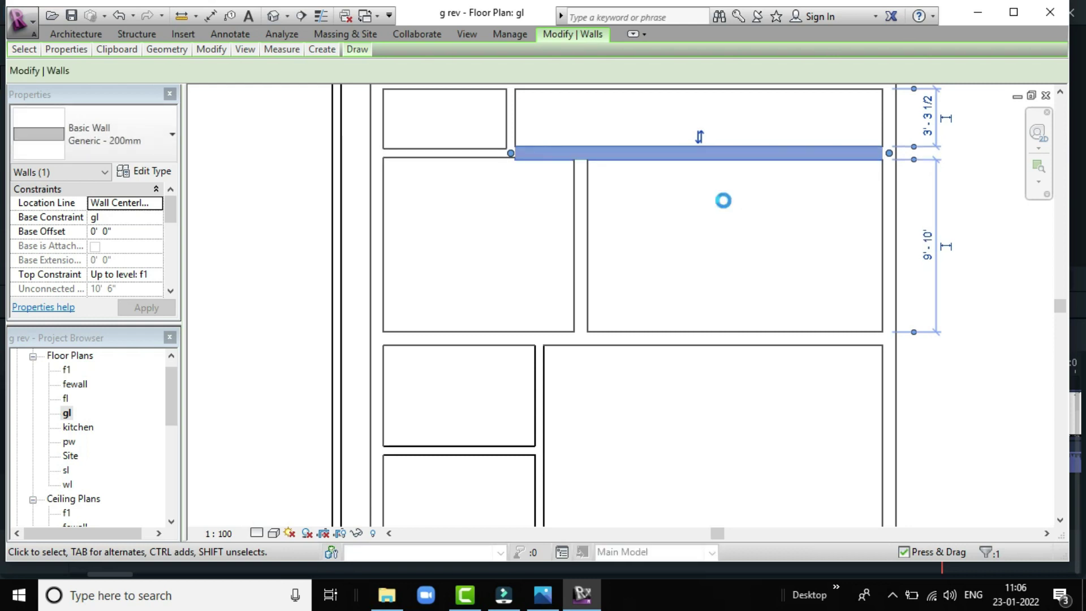
key("Down")
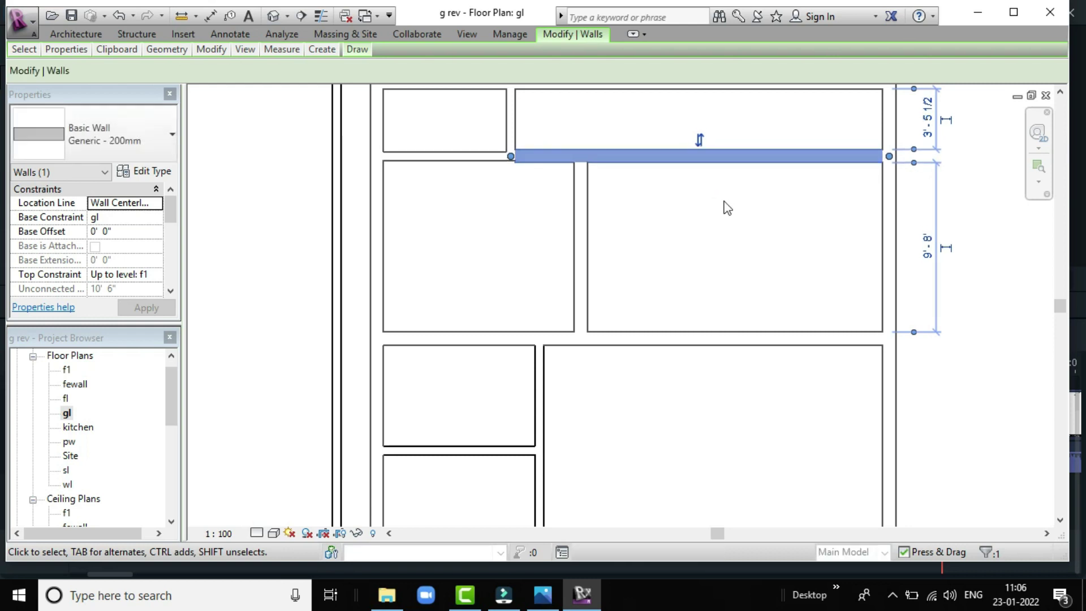
key("Down")
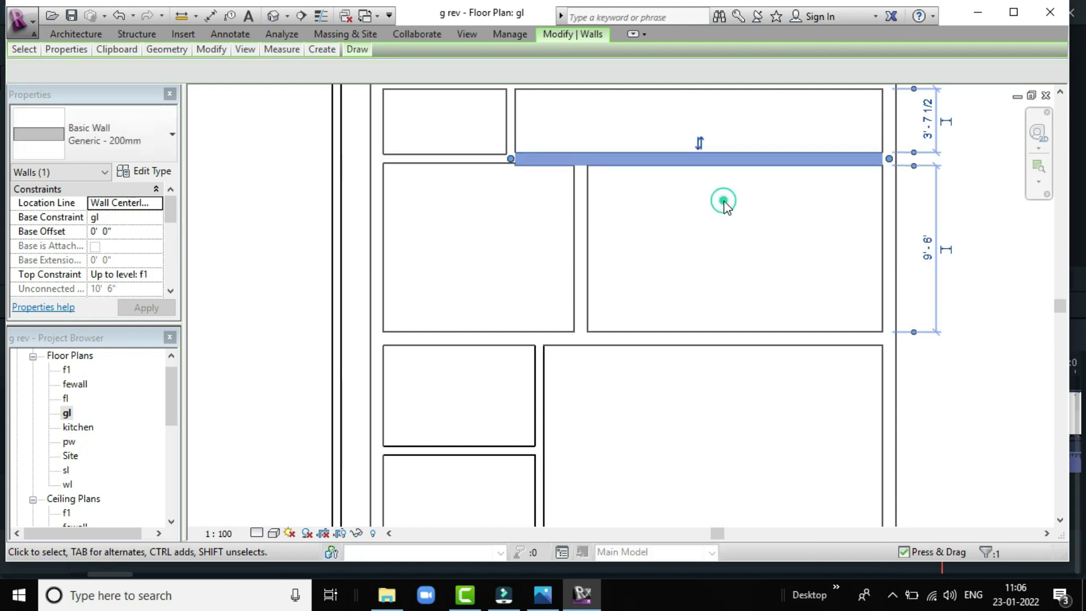
left_click(721, 201)
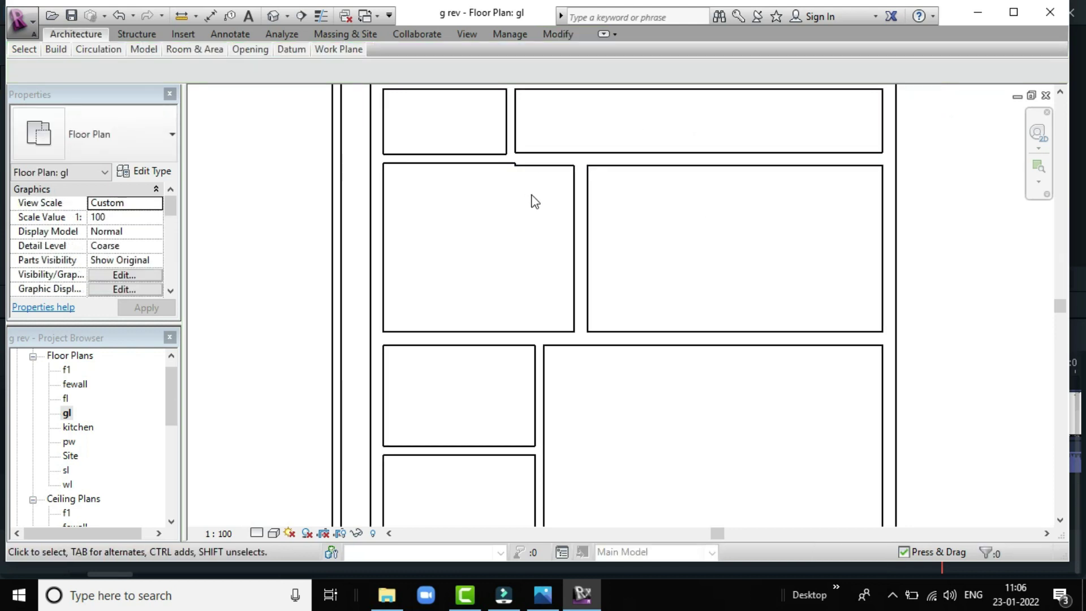
Drag the same wall up to sit 2'-6" below the top wall, then clear the selection
left_click(552, 163)
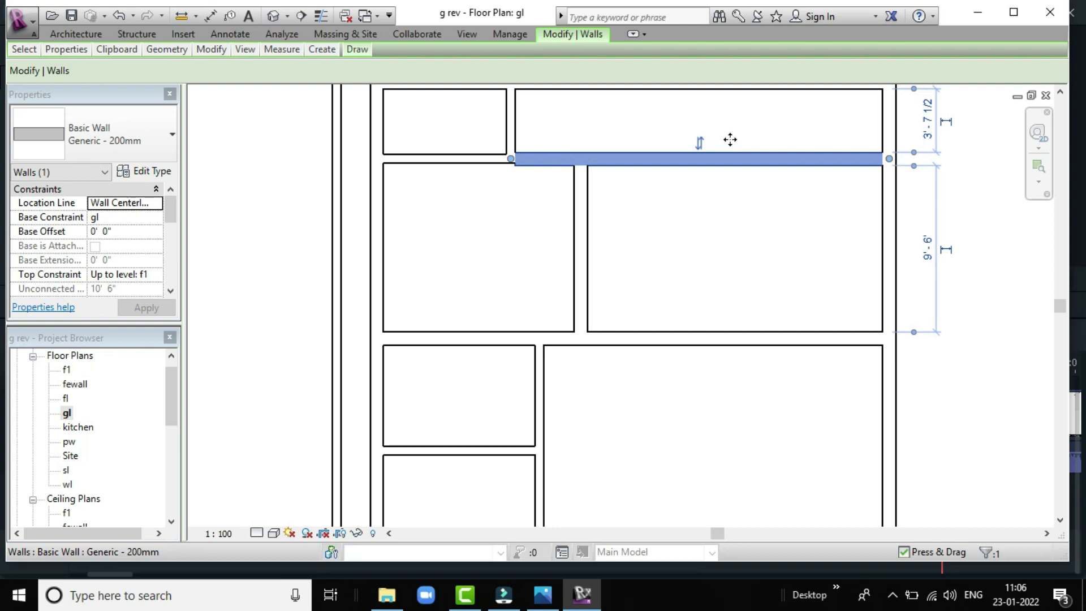
left_click_drag(729, 140, 729, 142)
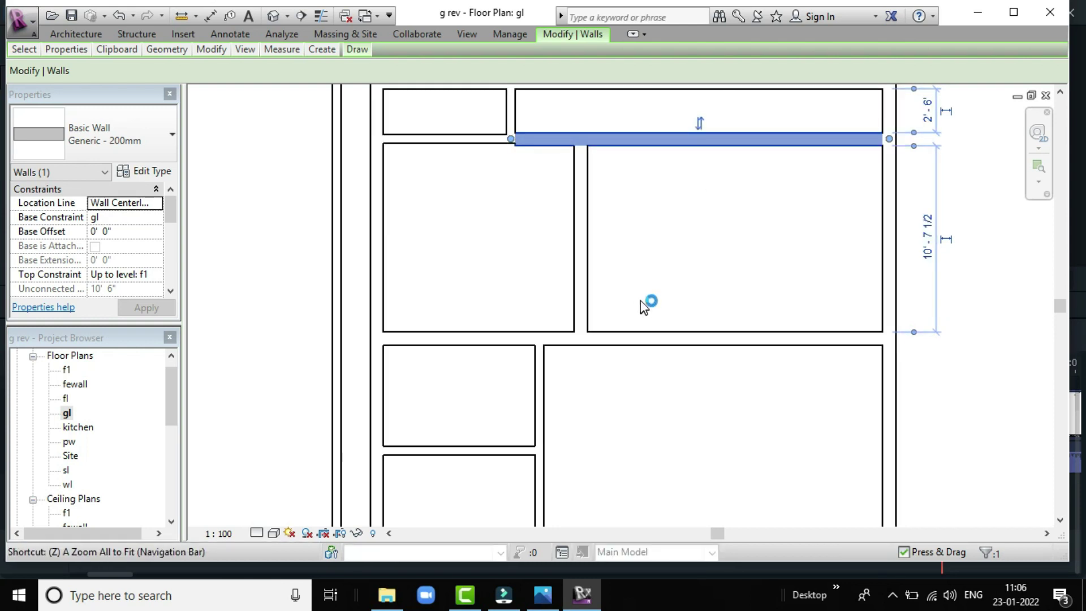
key("r")
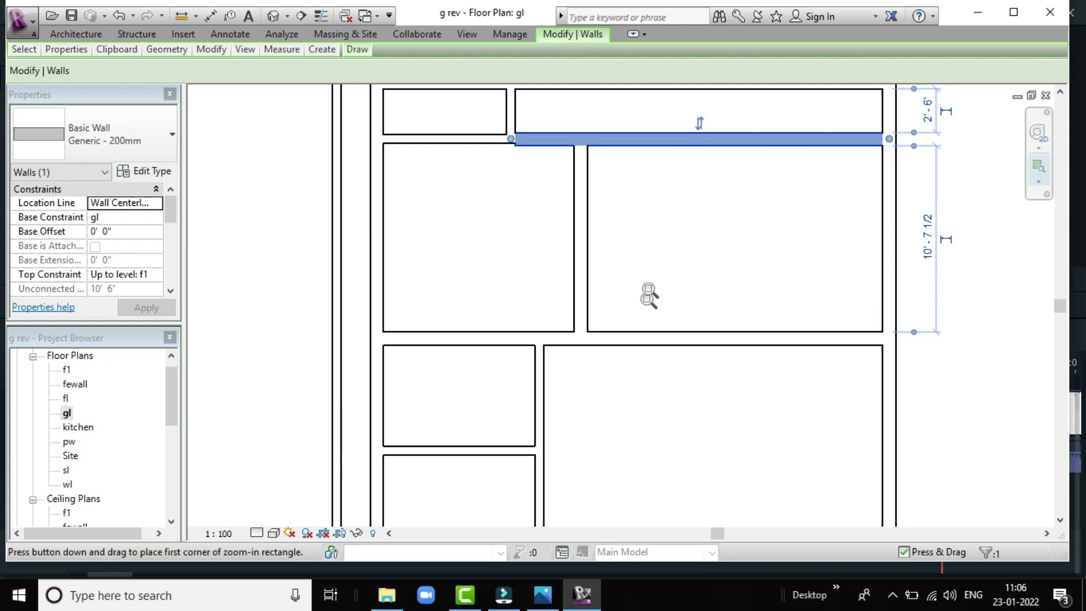
key("z")
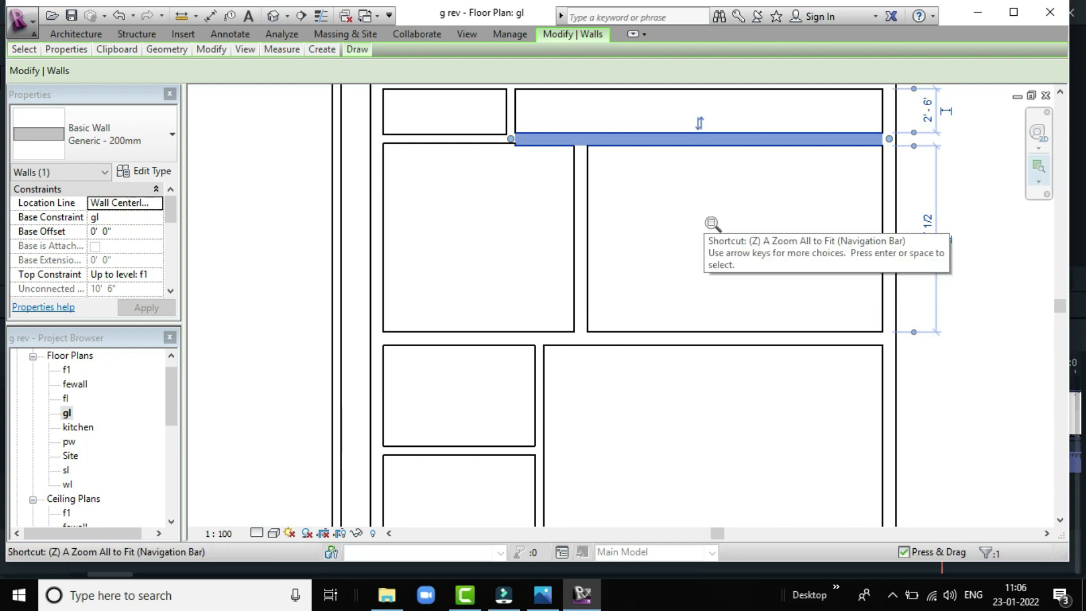
scroll(683, 218, "up", 1)
scroll(676, 214, "up", 1)
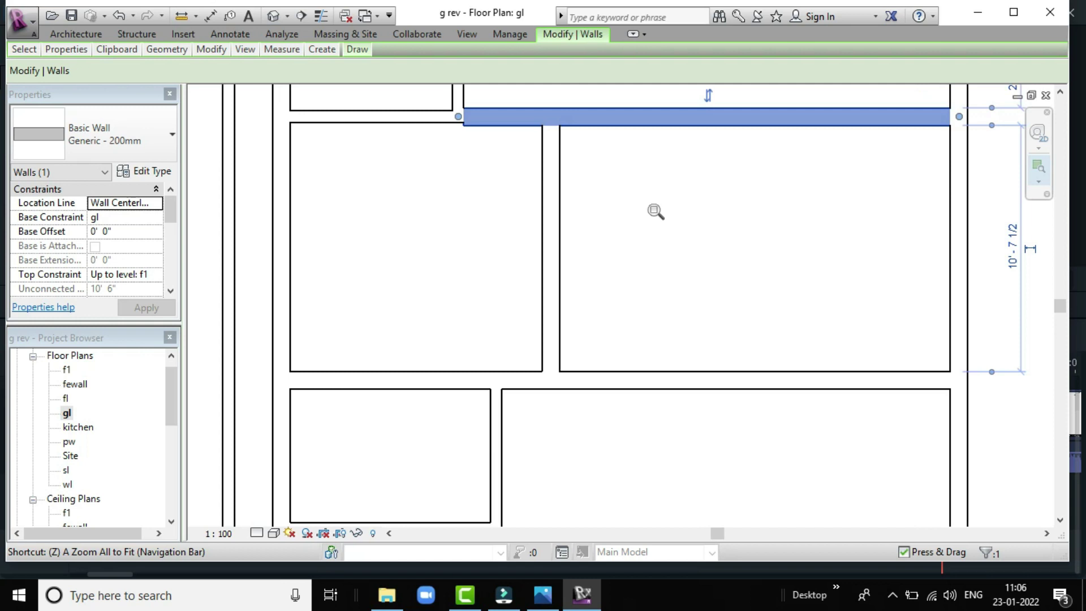
scroll(655, 212, "down", 1)
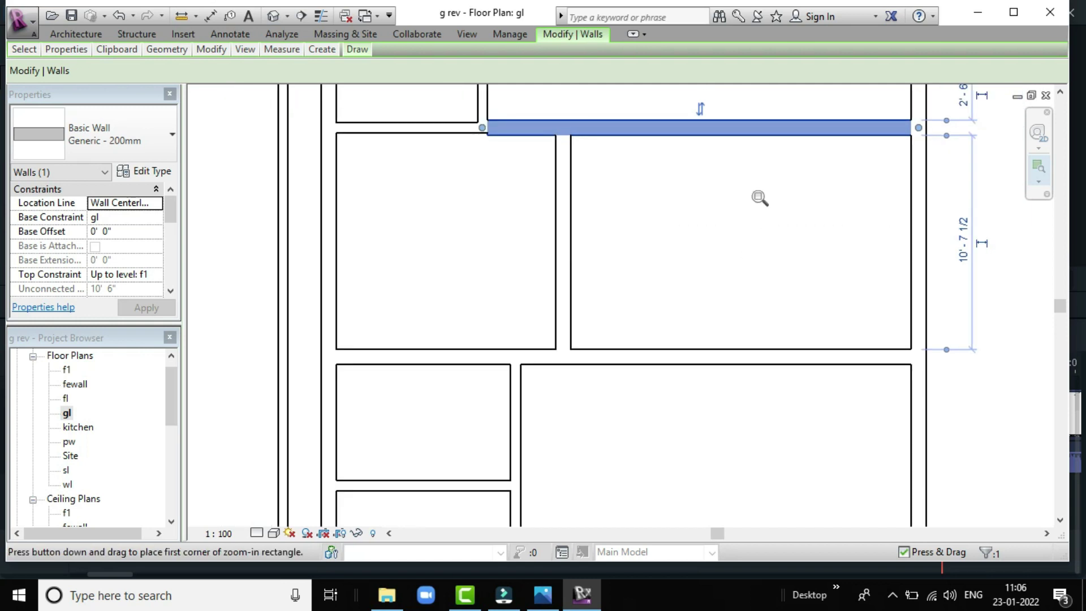
scroll(766, 194, "down", 2)
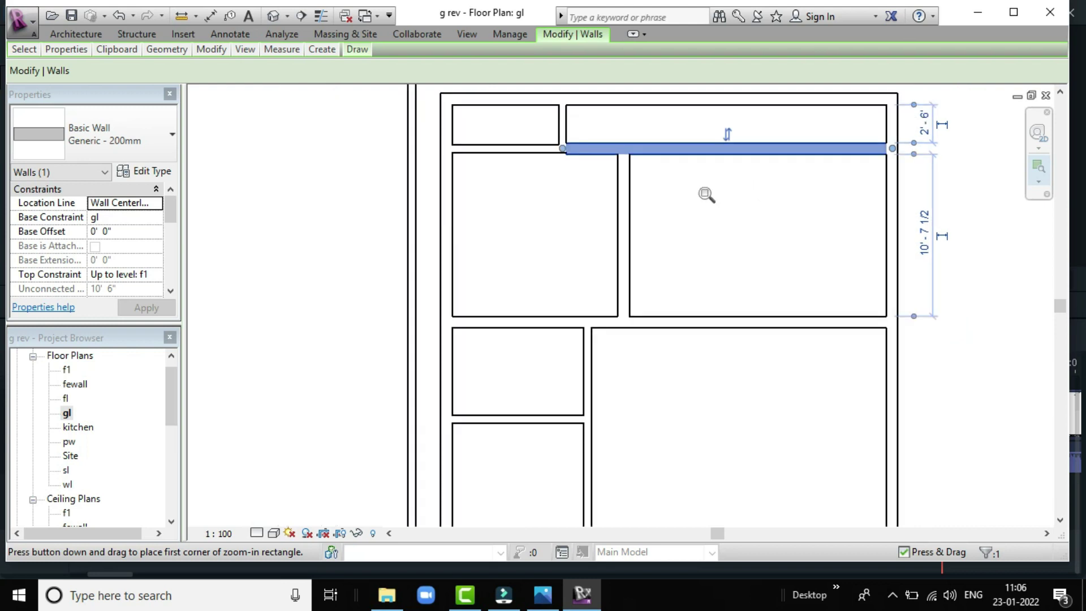
scroll(706, 194, "up", 1)
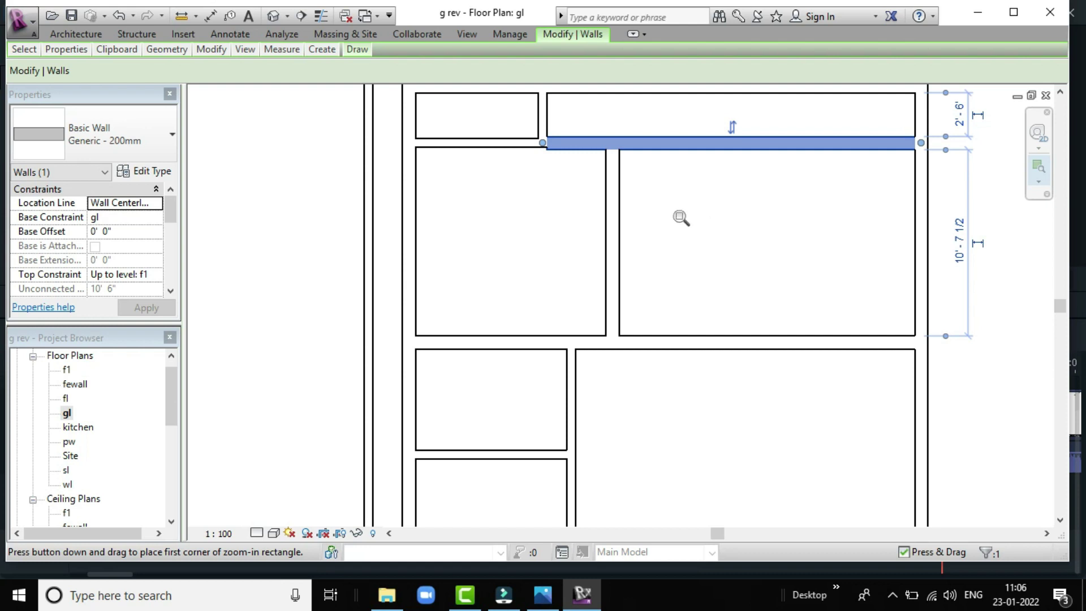
key("Escape")
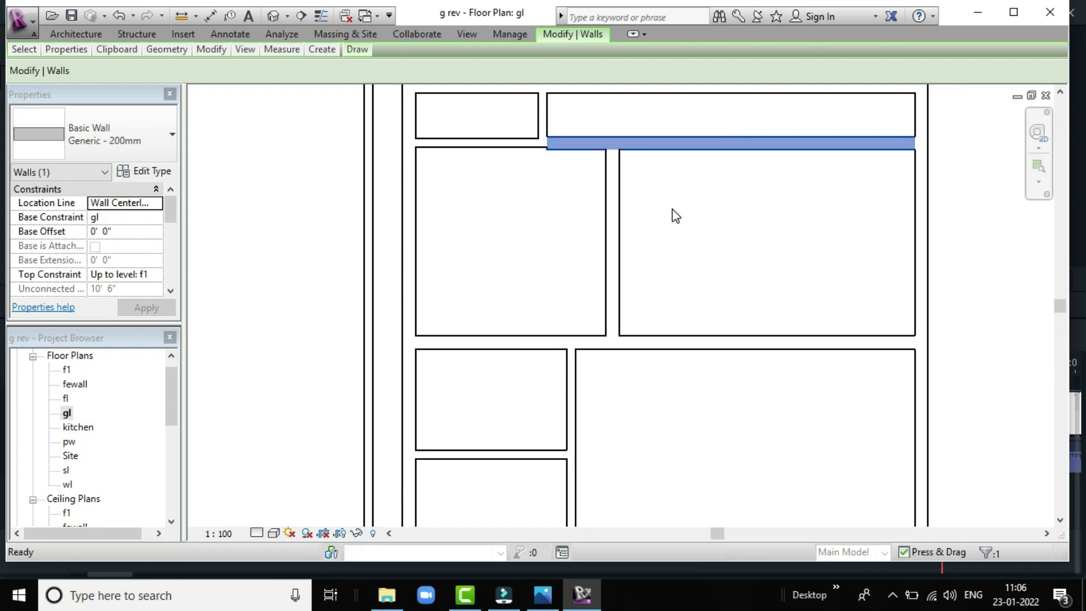
key("Escape")
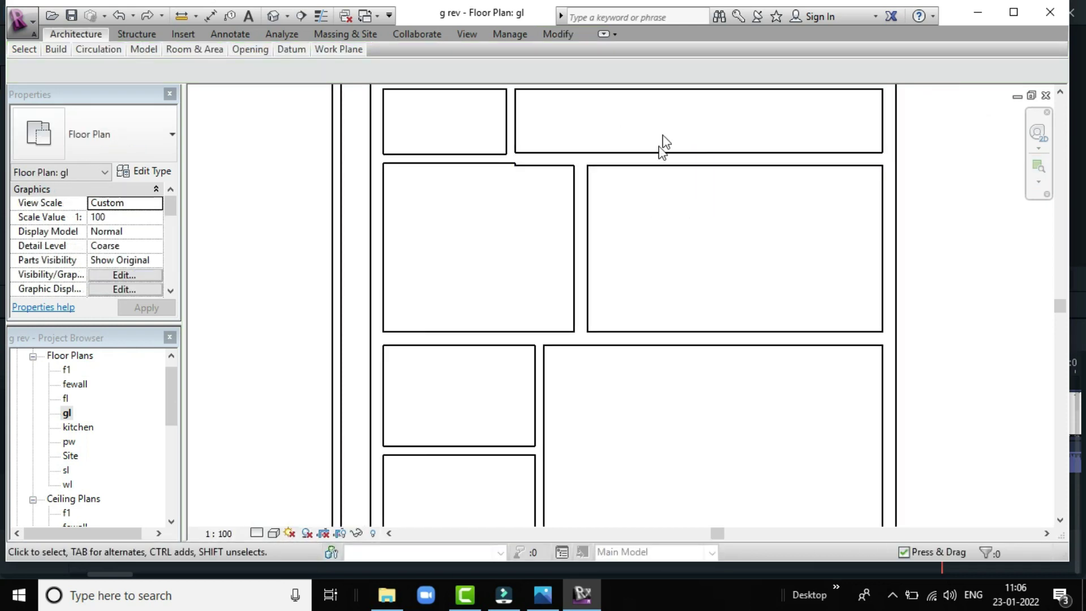
Delete the horizontal wall beneath the top-right room, merging it with the room below
left_click(672, 159)
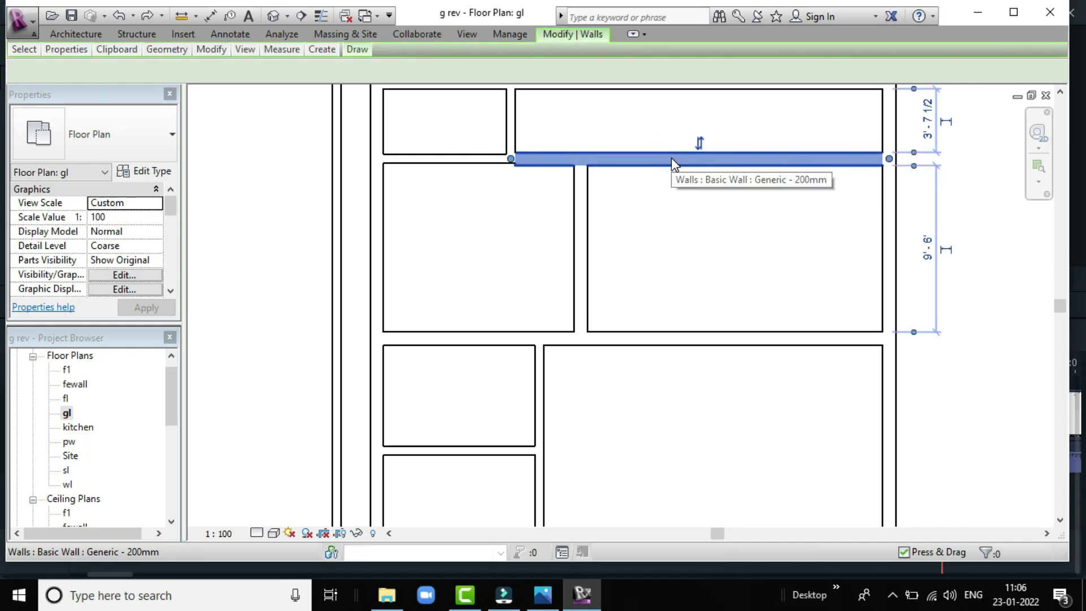
key("Delete")
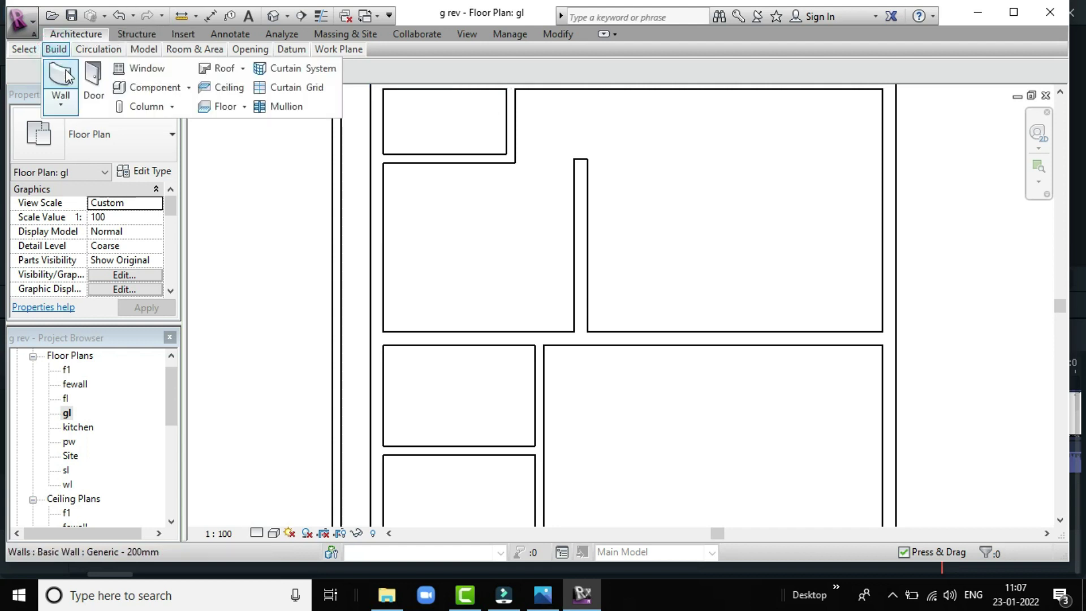
Draw a 21'-6" horizontal wall from the small room's corner to the right exterior wall
left_click(67, 93)
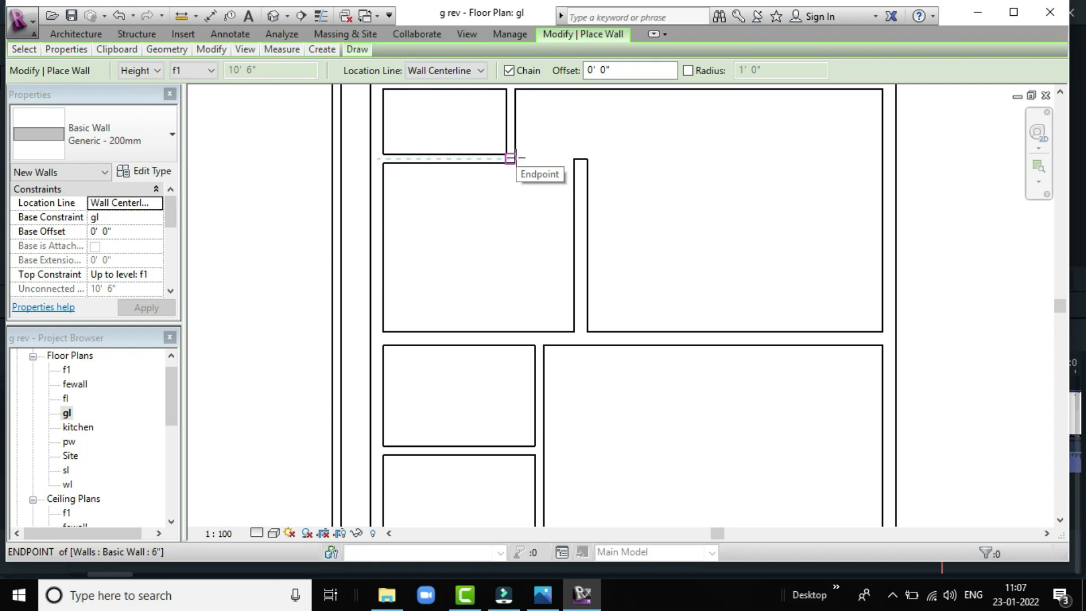
left_click(510, 157)
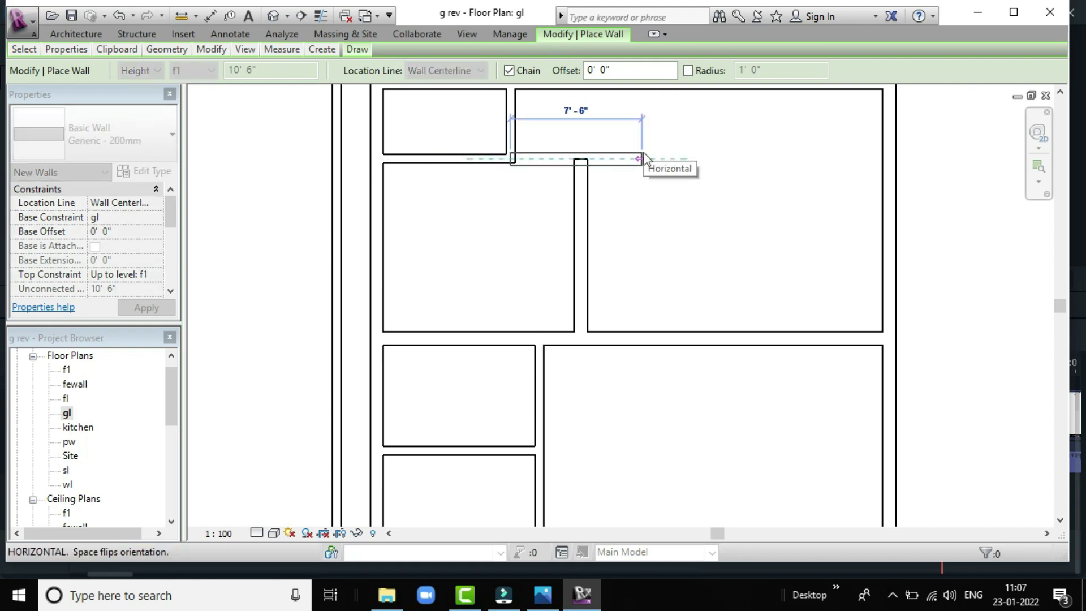
key("Escape")
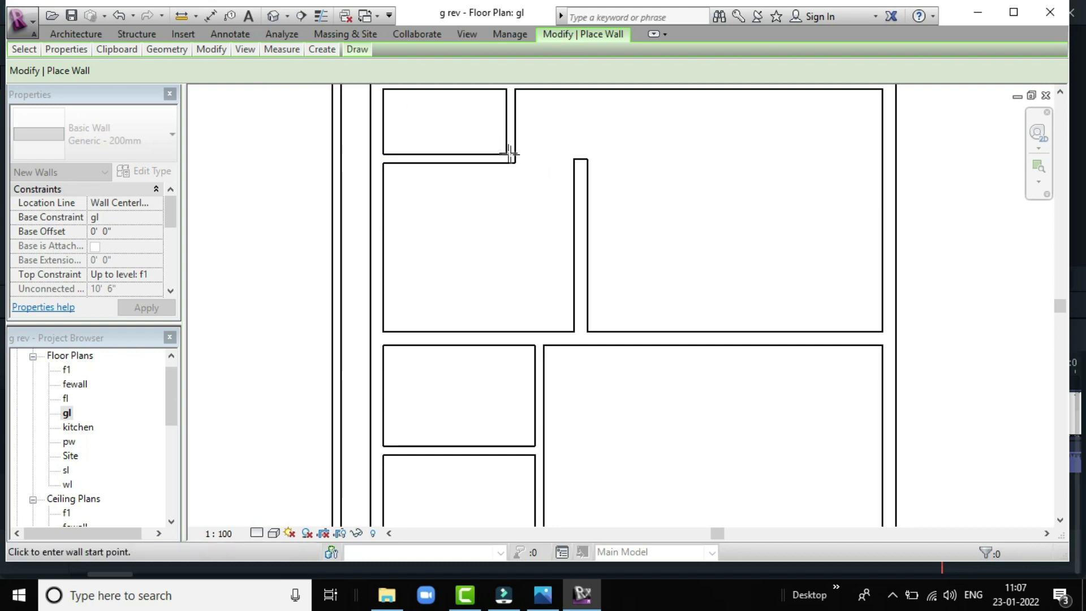
left_click(511, 147)
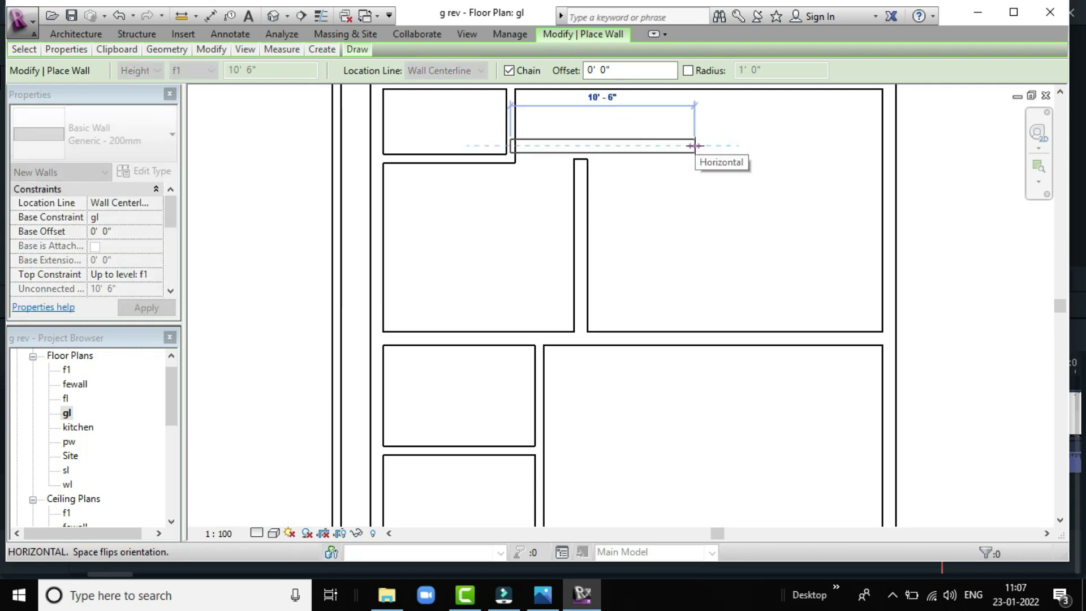
key("Escape")
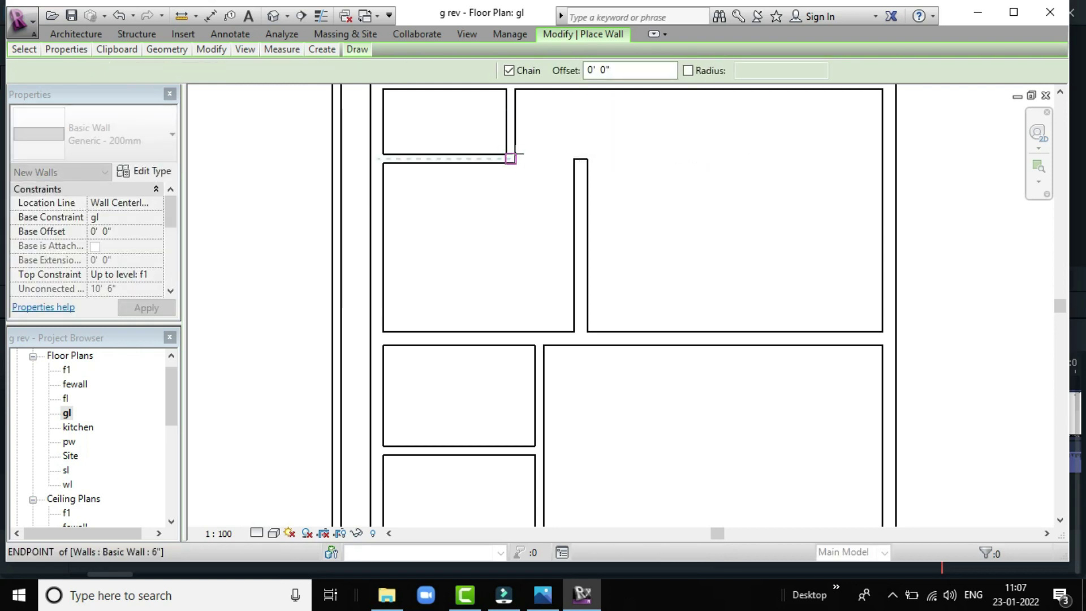
left_click(518, 159)
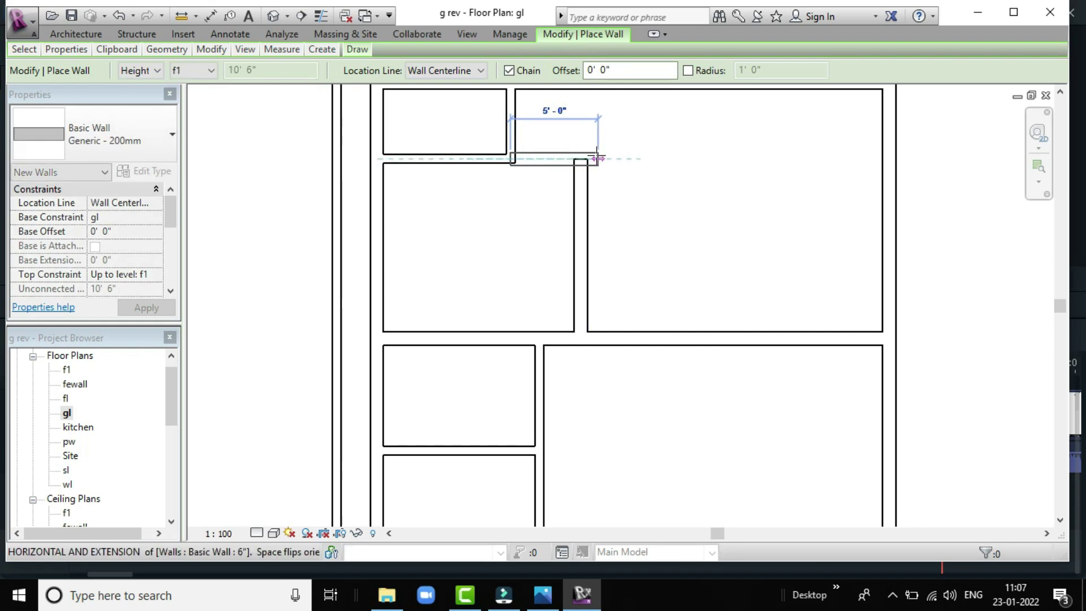
key("Escape")
left_click(519, 154)
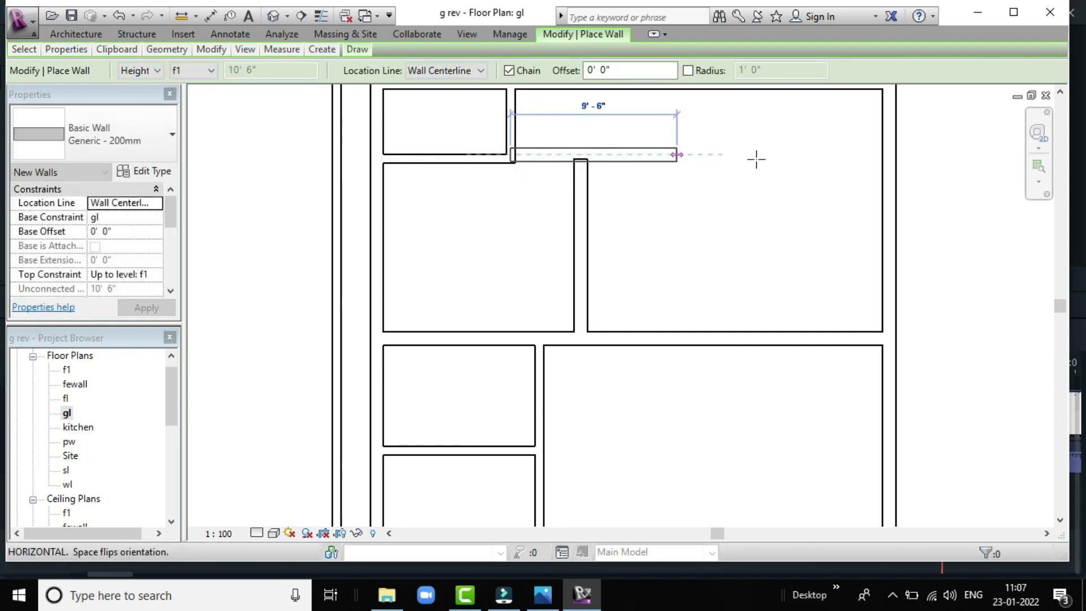
left_click(887, 155)
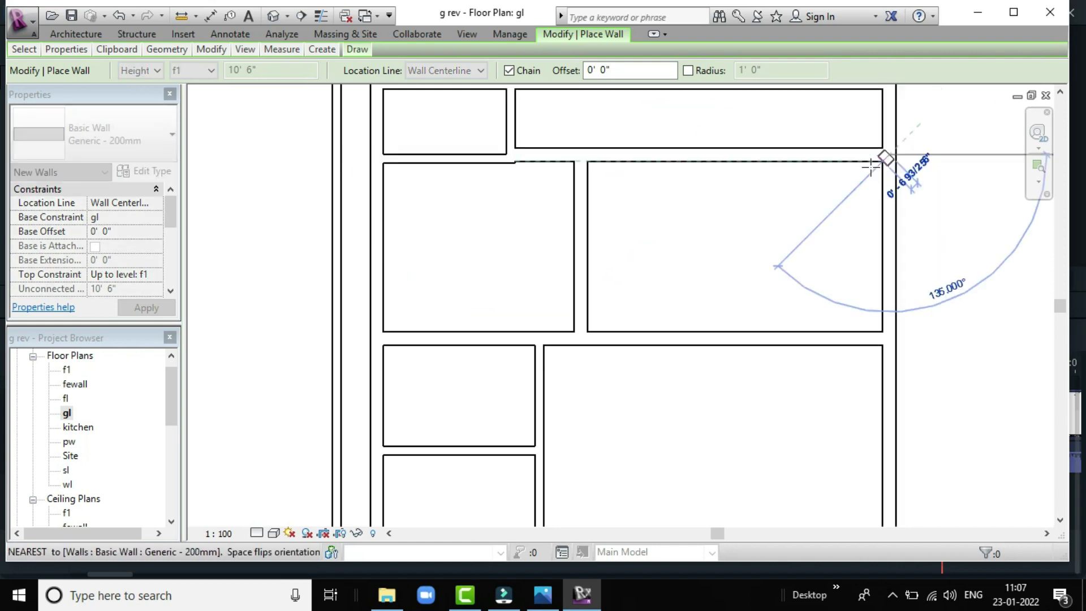
key("Escape")
key("Escape")
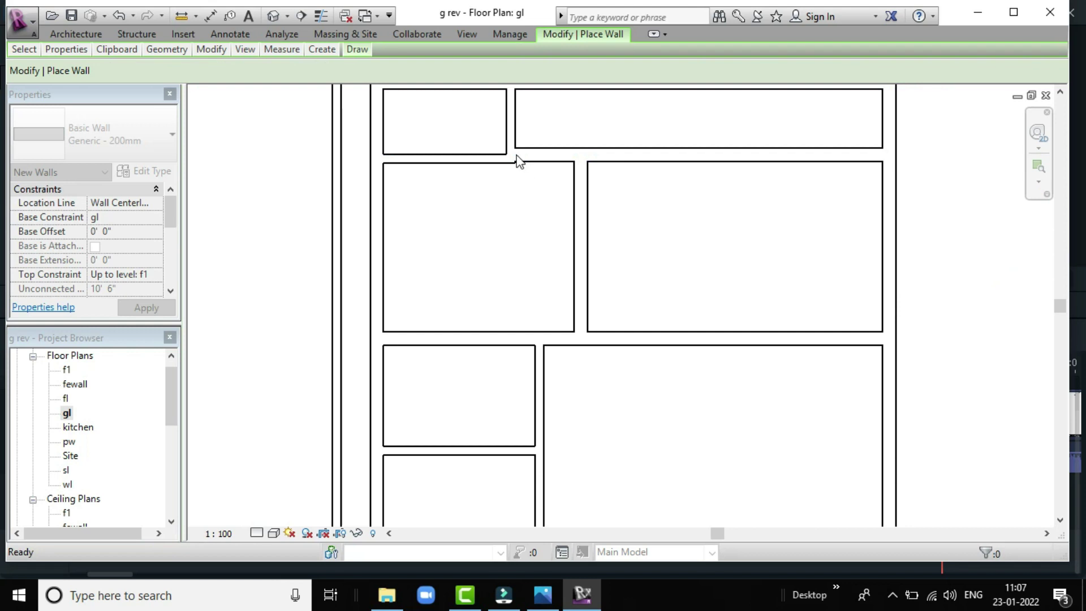
scroll(518, 161, "up", 1)
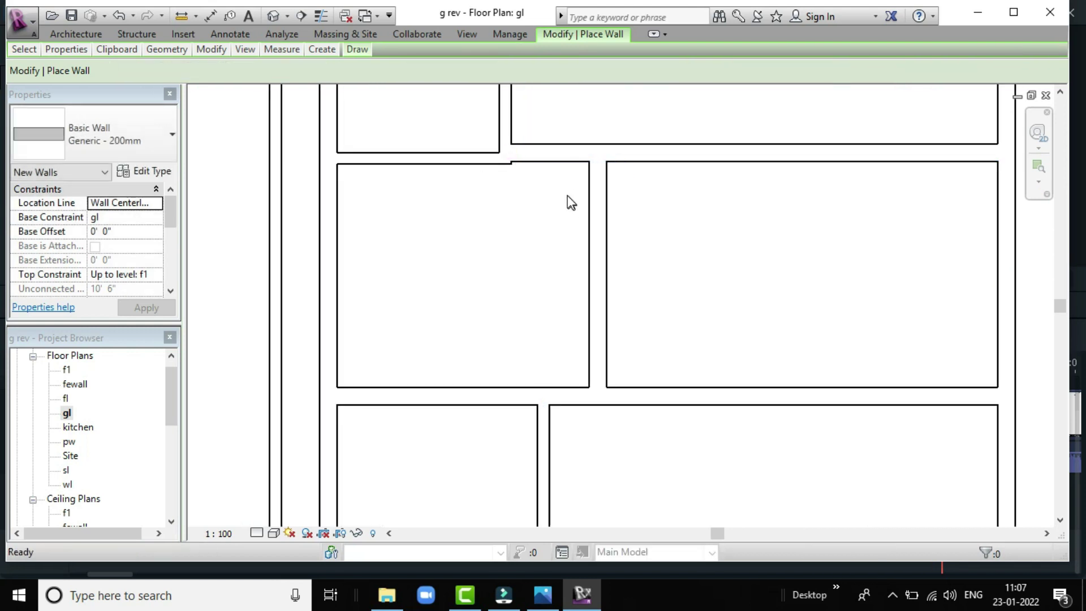
Delete the upper-right room's top wall and its short right wall together
key("Escape")
scroll(586, 184, "down", 1)
scroll(758, 184, "down", 2)
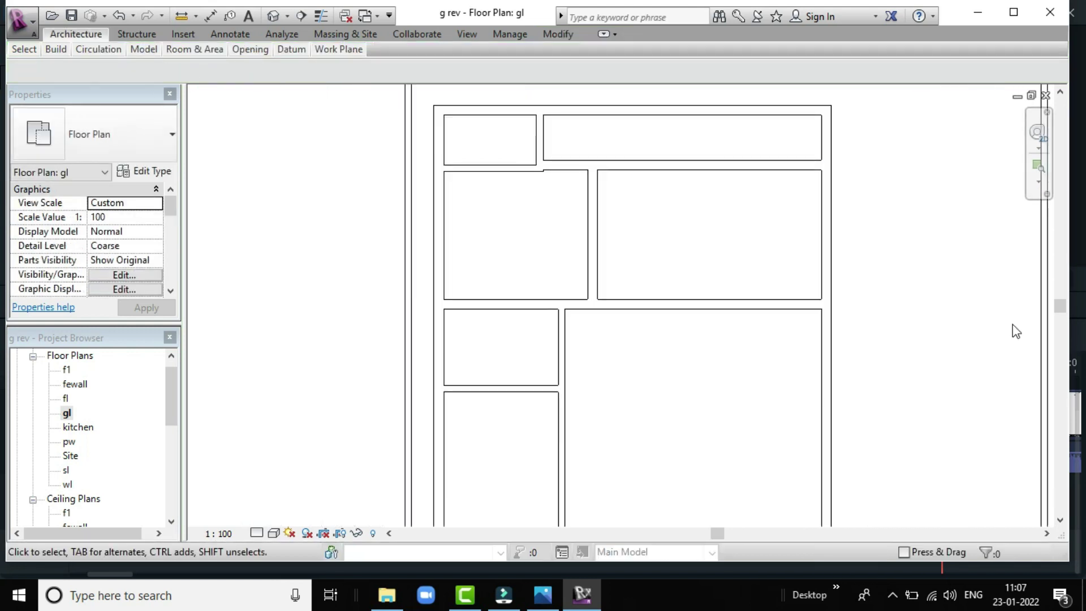
left_click_drag(1059, 305, 1059, 281)
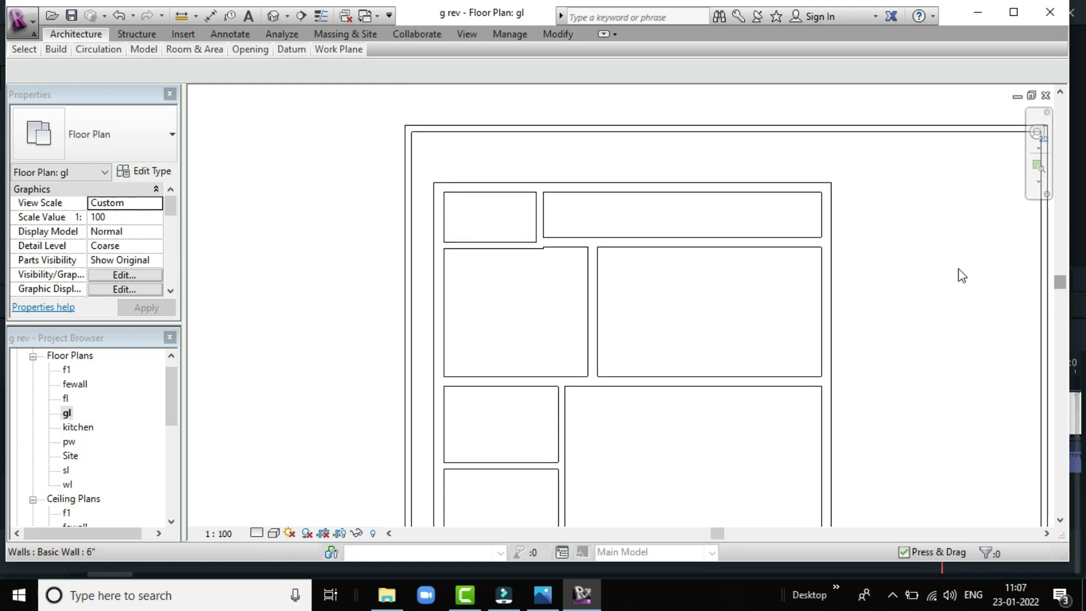
scroll(809, 182, "up", 1)
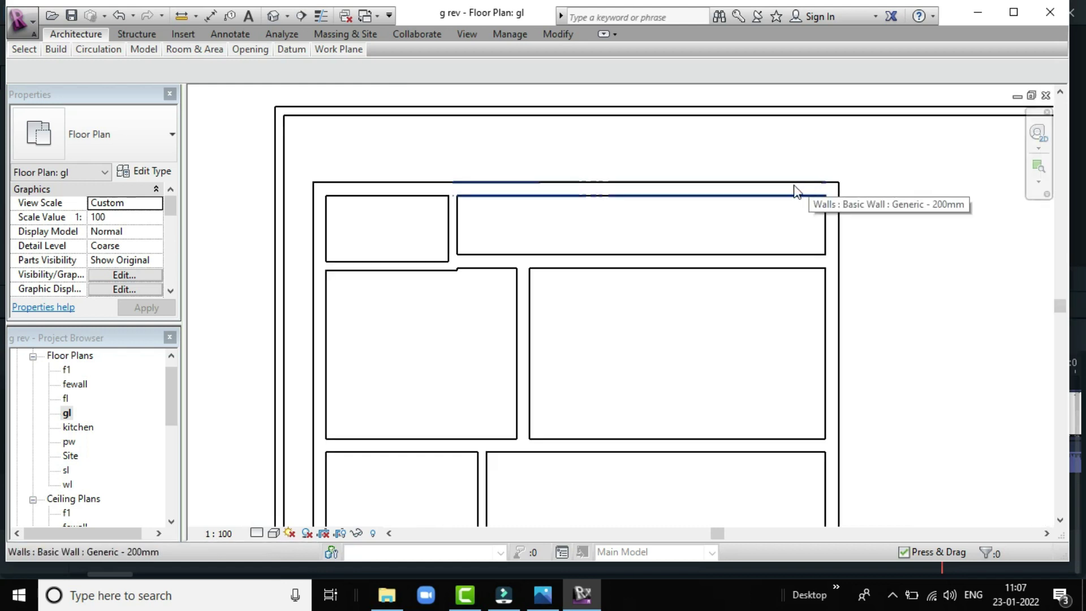
left_click(759, 195)
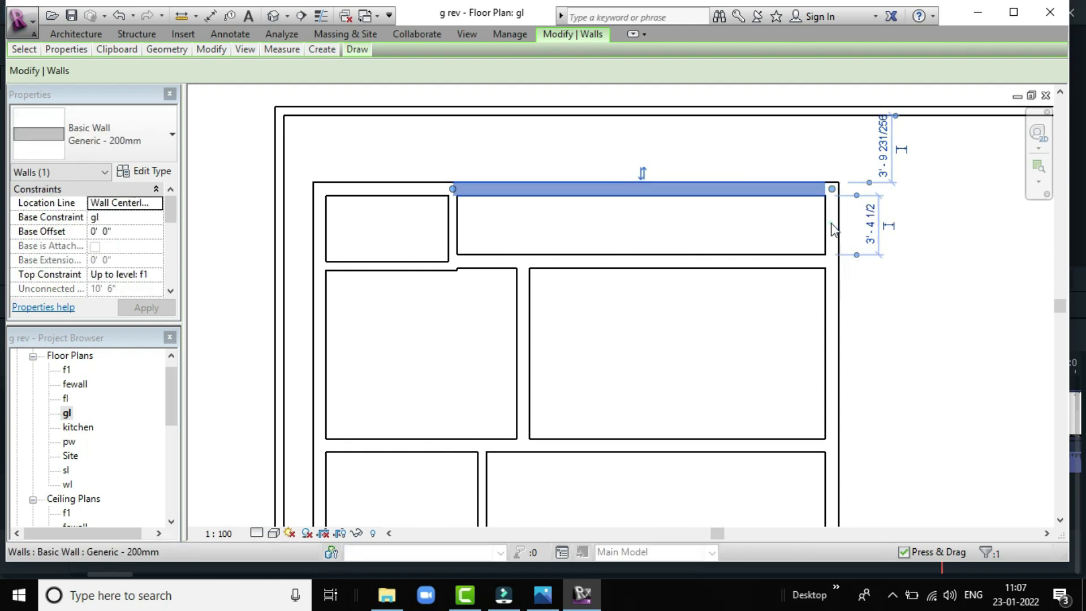
left_click(831, 229)
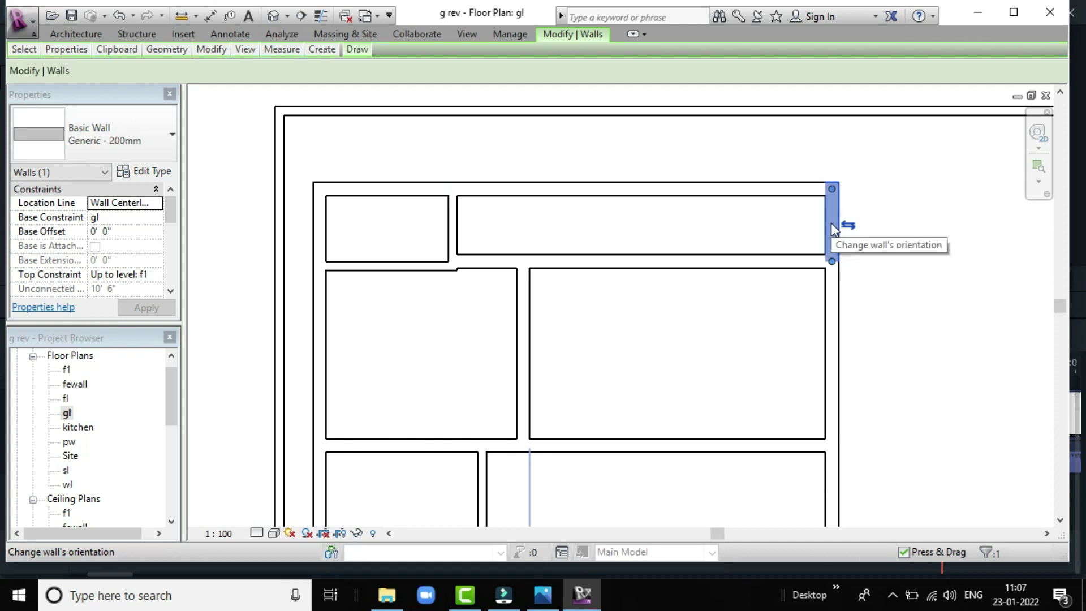
left_click(726, 193)
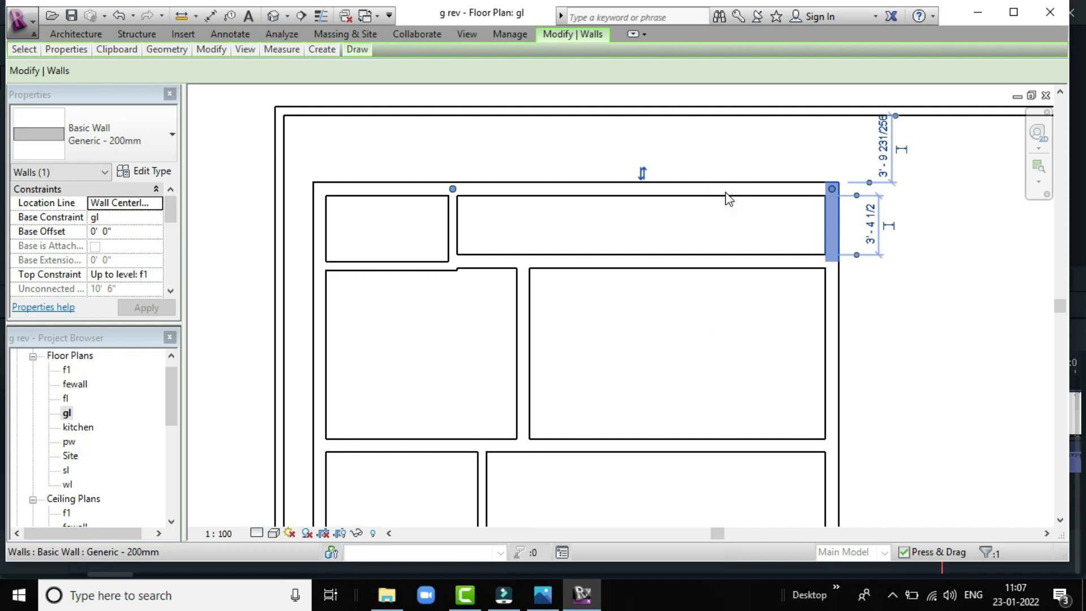
left_click(832, 231, "ctrl")
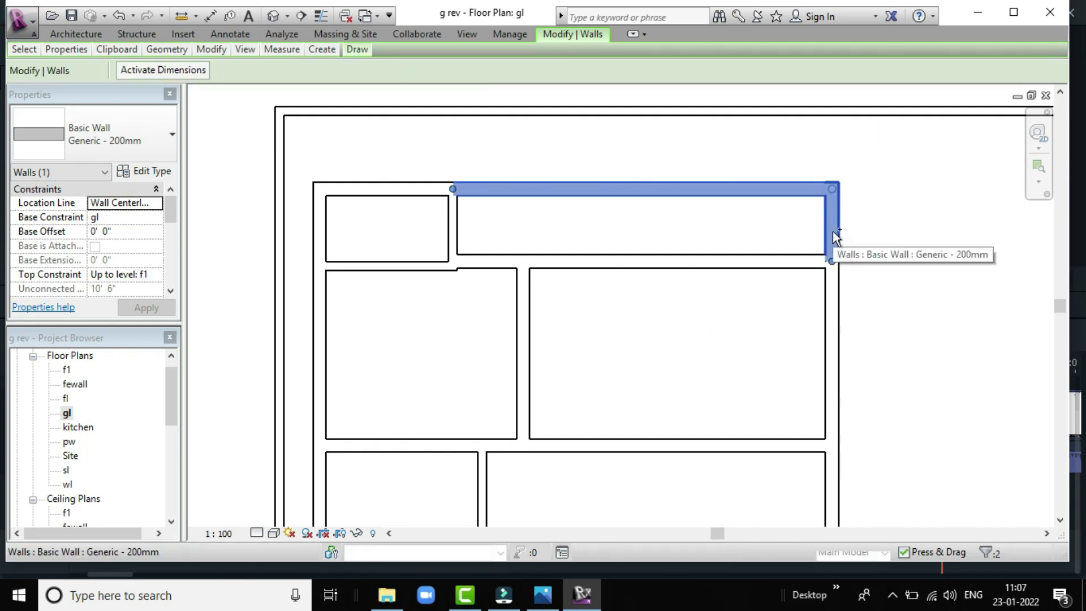
key("Delete")
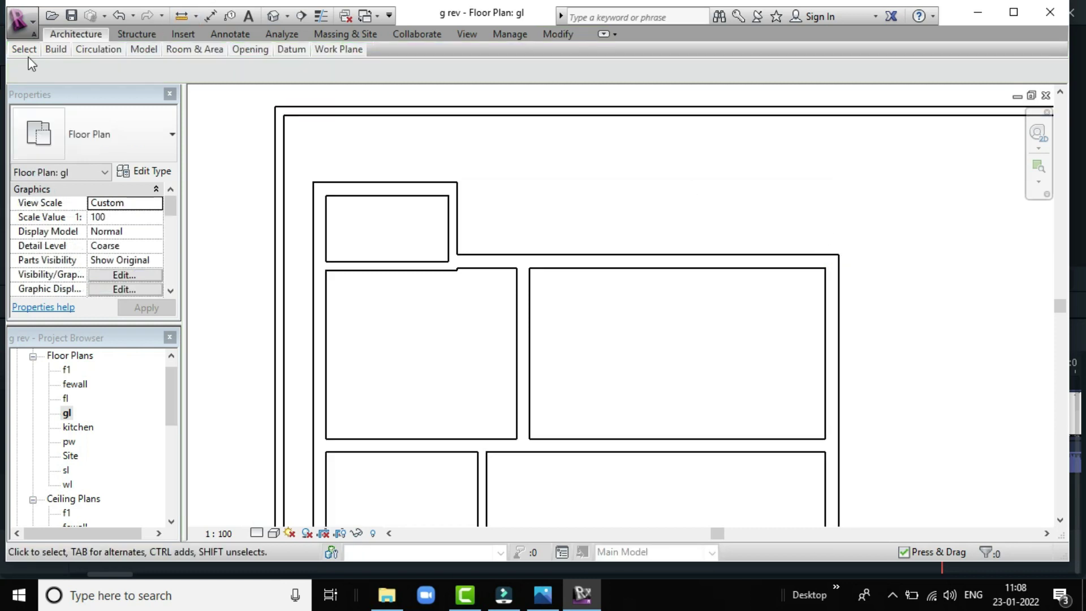
Start the architectural Wall tool with the Basic Wall 6" type selected
left_click(59, 48)
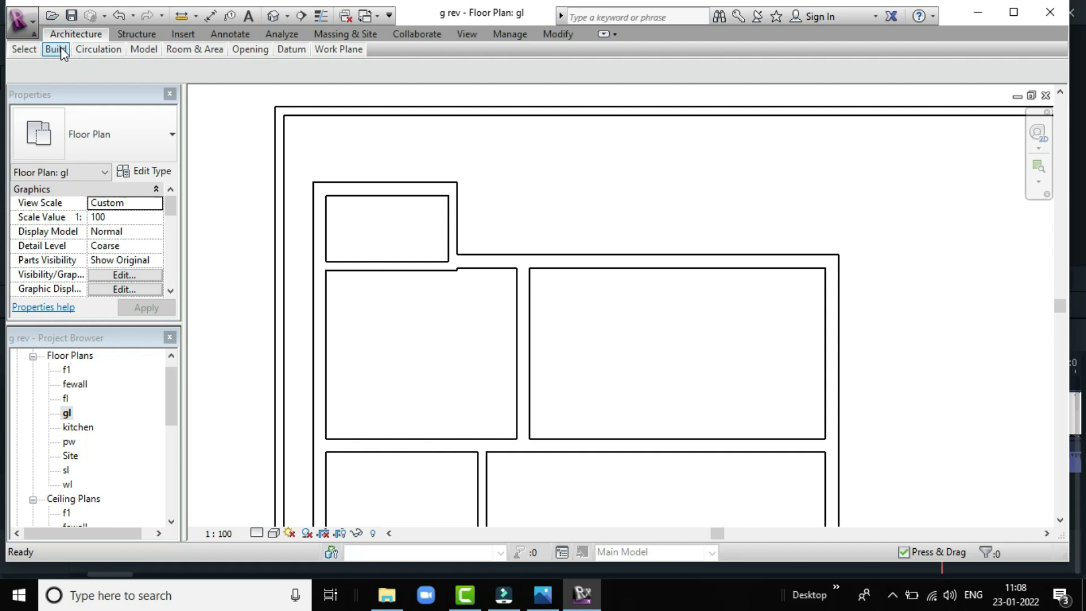
left_click(63, 102)
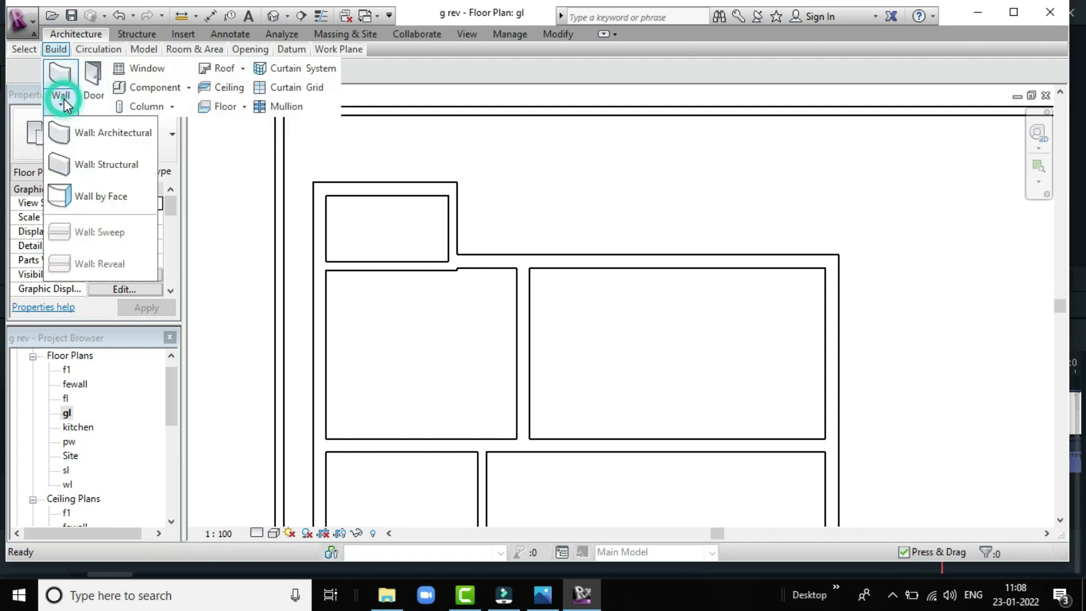
left_click(108, 138)
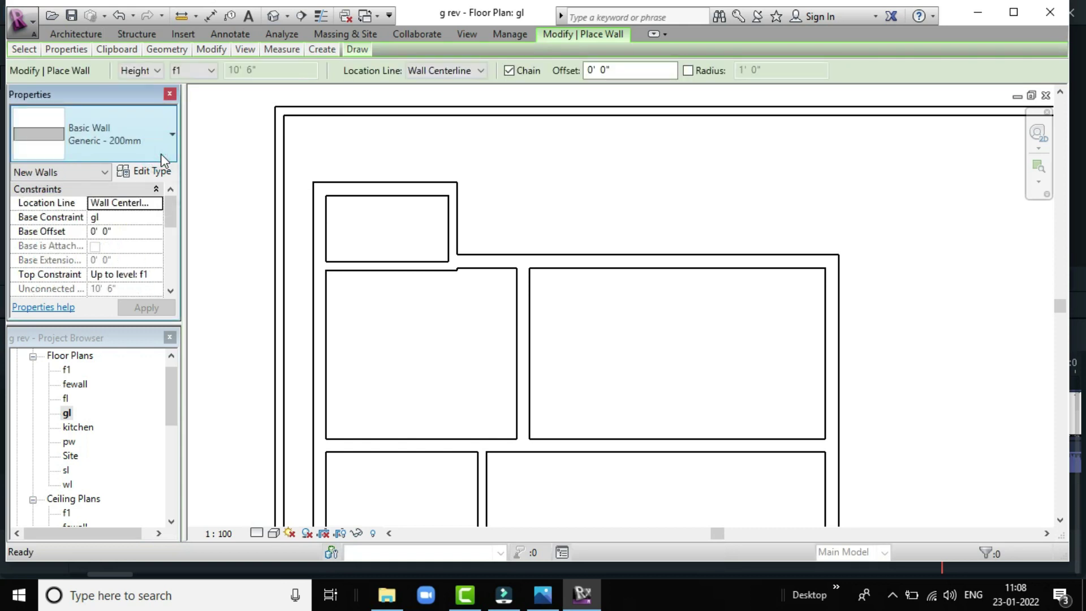
left_click(162, 152)
scroll(113, 328, "down", 1)
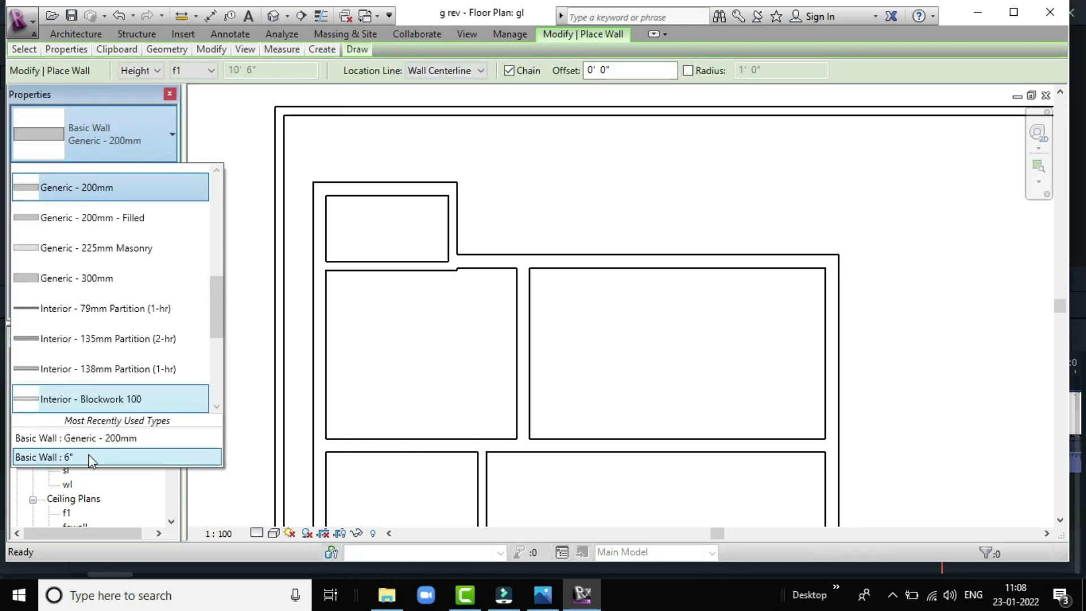
left_click(91, 457)
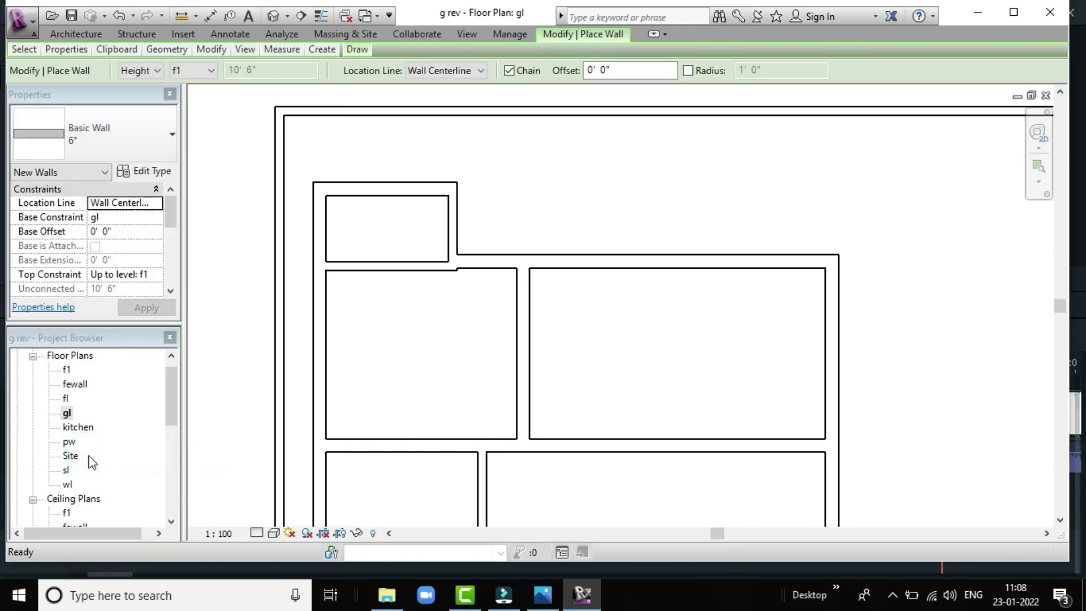
Draw the top wall to the plan's right edge, then a 5'-0" vertical wall down
left_click(458, 185)
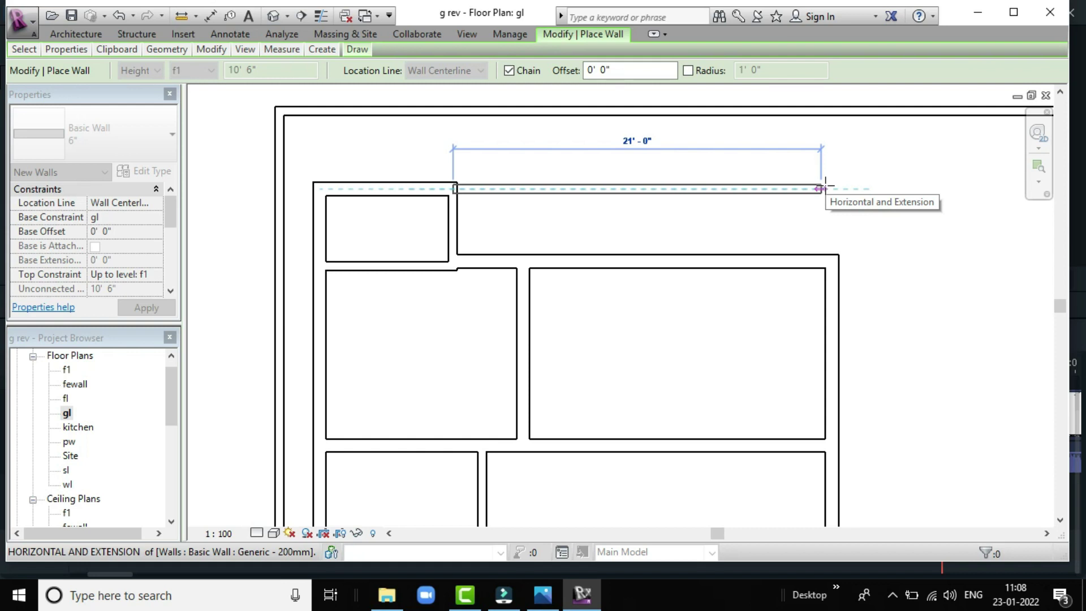
key("Escape")
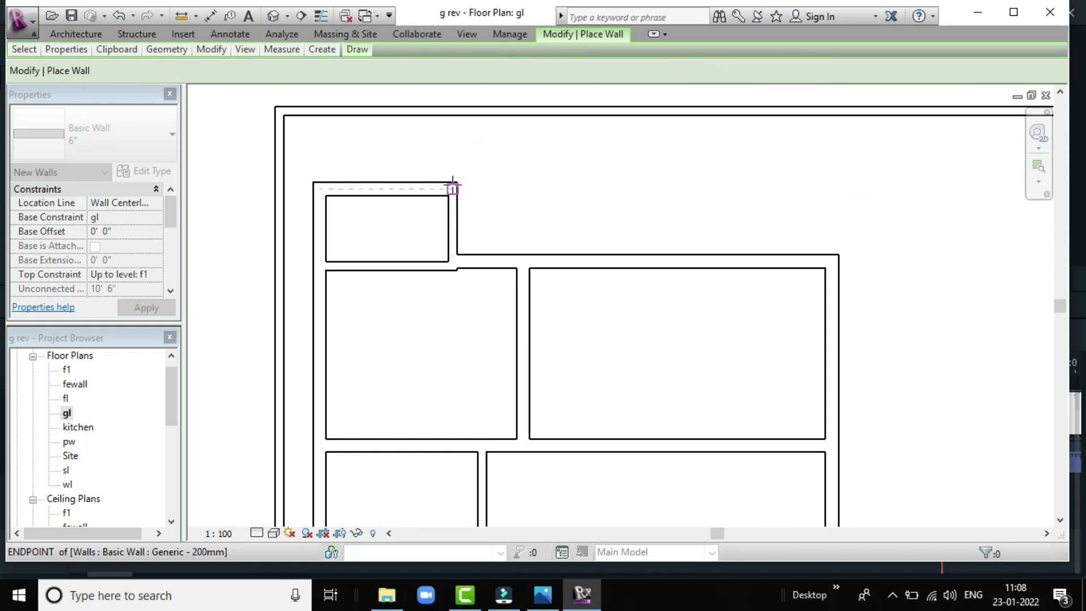
left_click(452, 183)
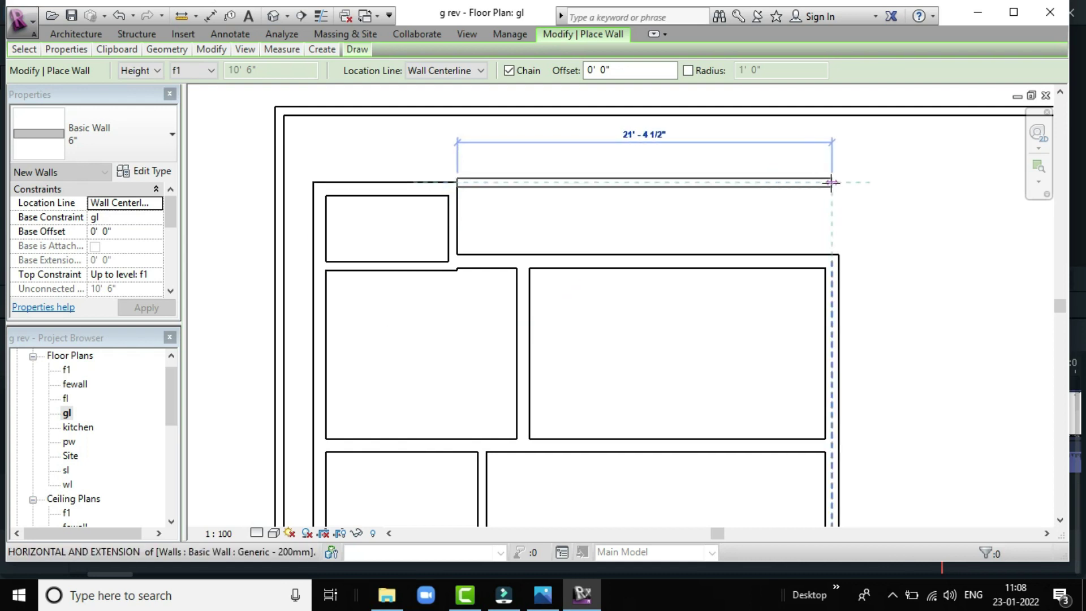
left_click(833, 182)
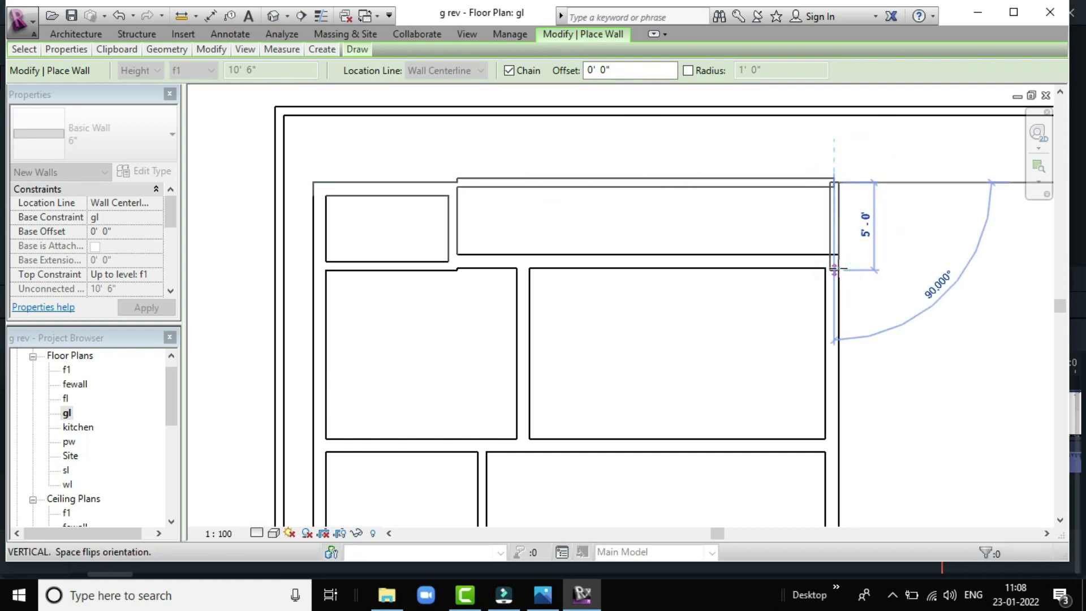
left_click(833, 269)
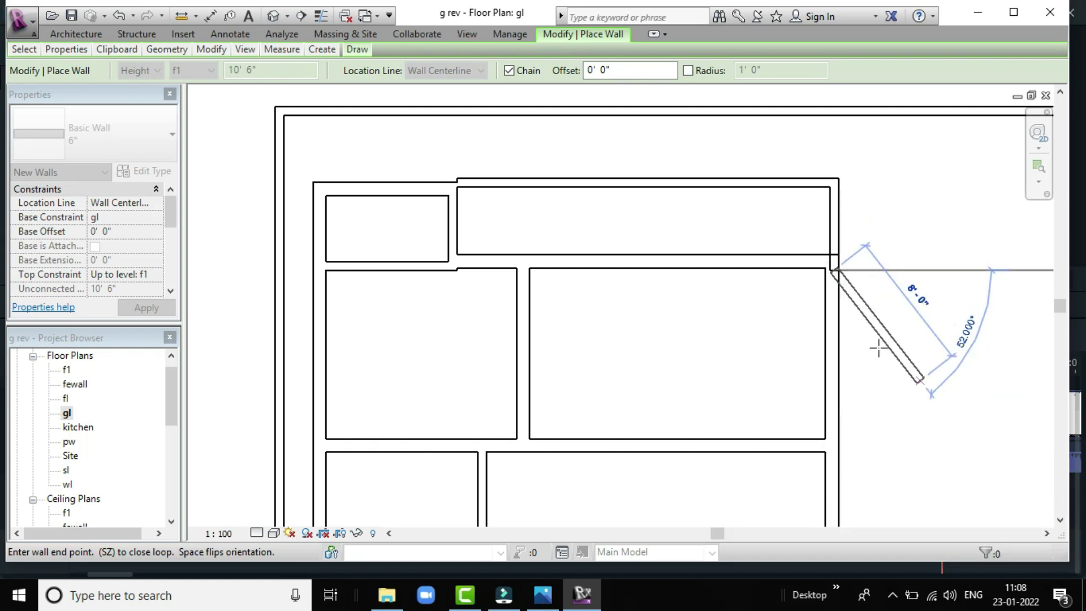
key("Escape")
key("Escape")
Nudge the new 5'-0" right wall slightly left to align with the wall below
scroll(848, 259, "up", 1)
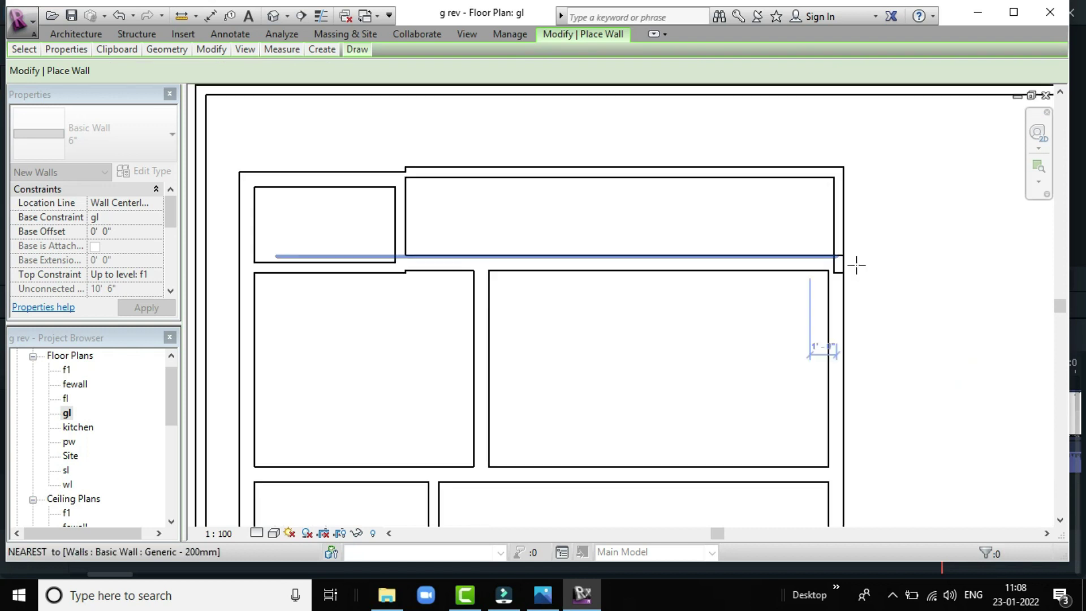
scroll(842, 258, "up", 1)
key("Escape")
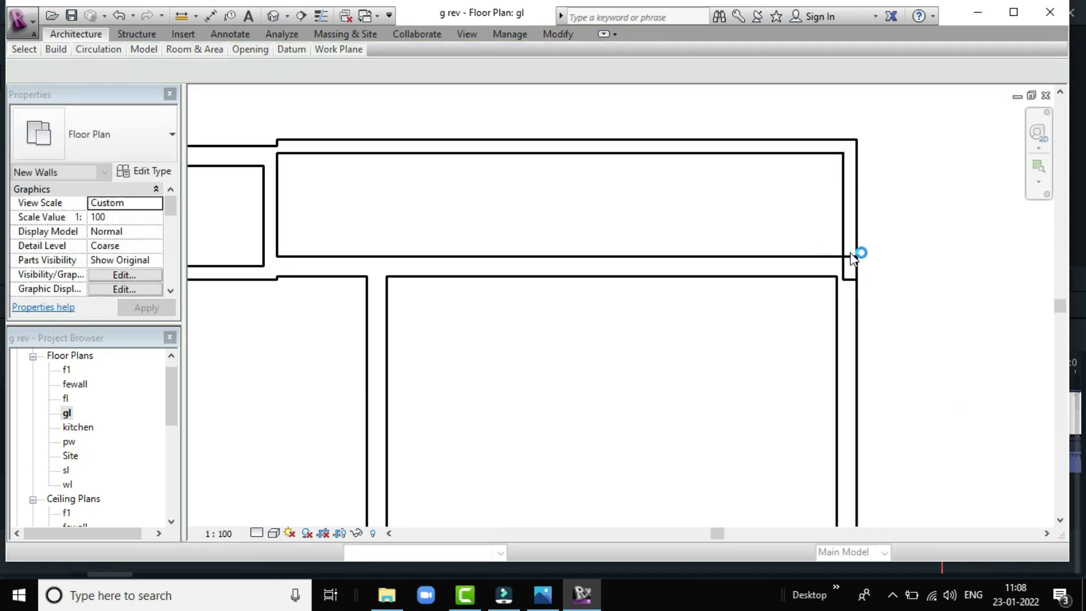
scroll(853, 255, "up", 1)
scroll(871, 266, "up", 1)
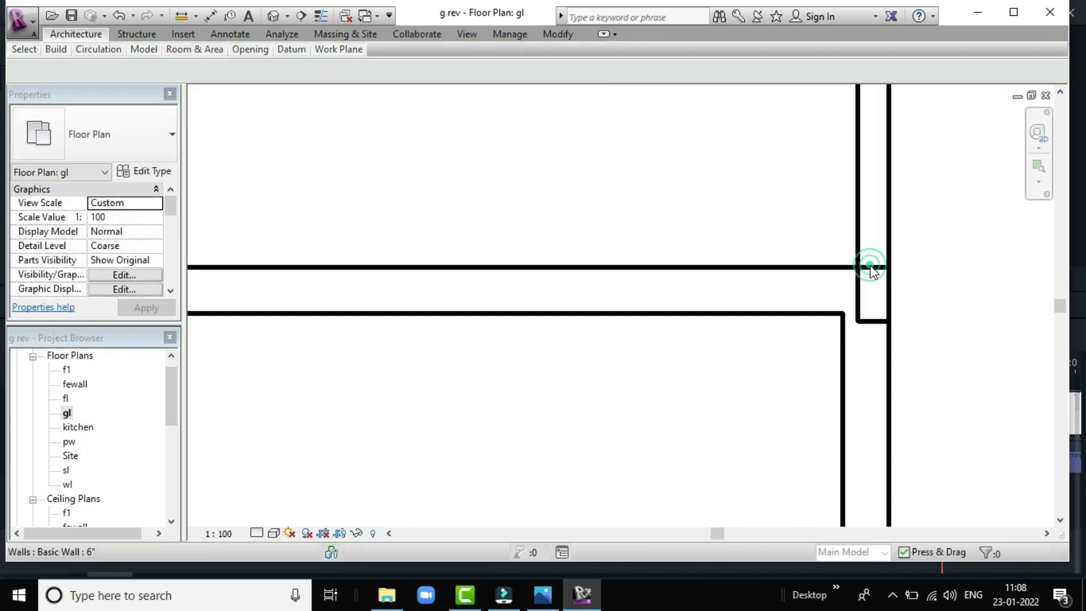
left_click(871, 271)
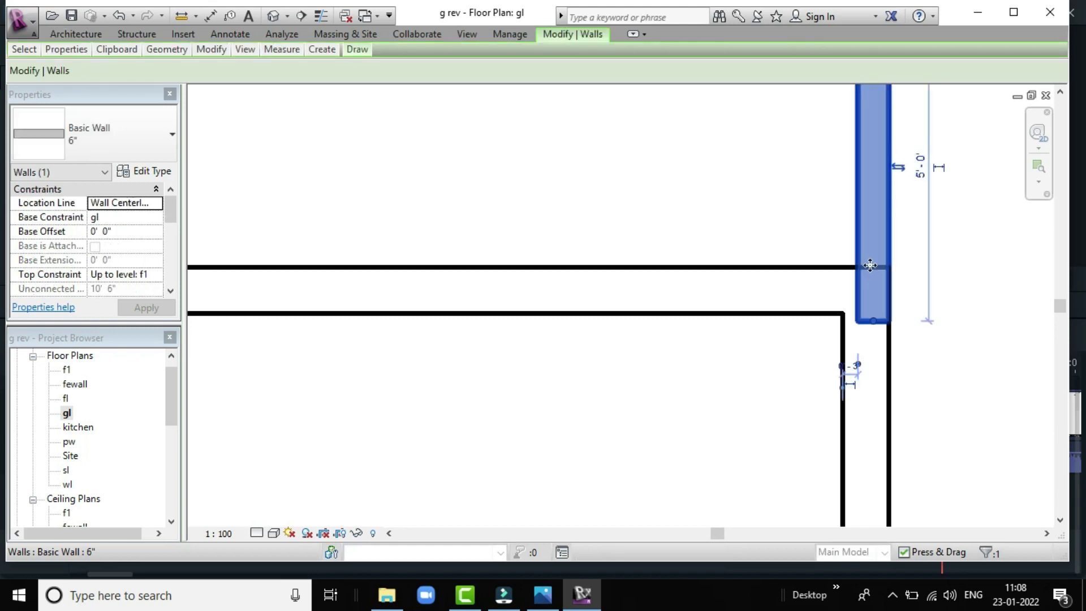
scroll(870, 267, "down", 1)
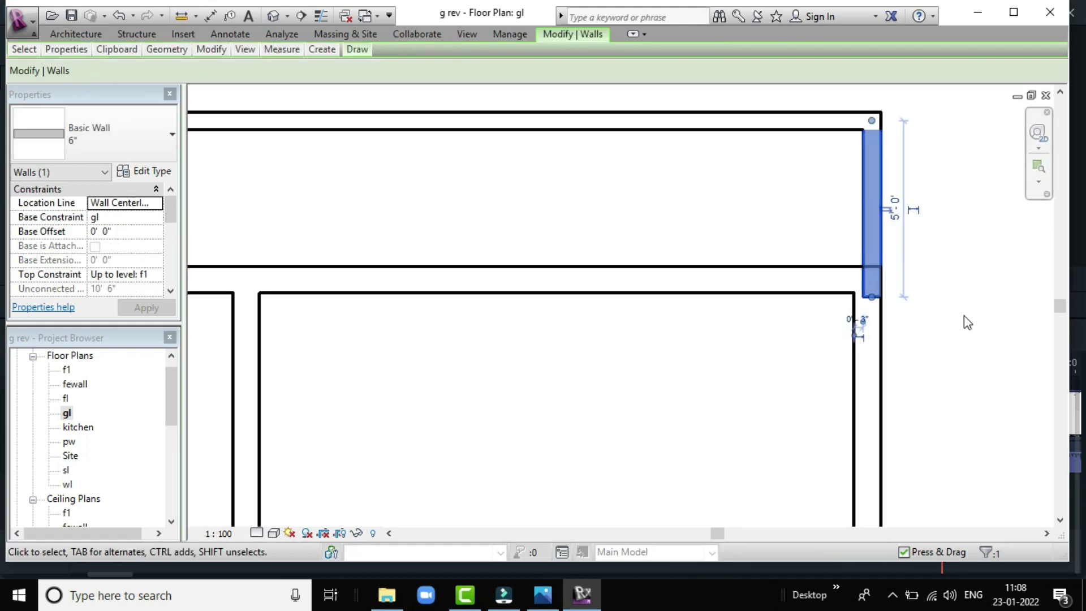
key("Left")
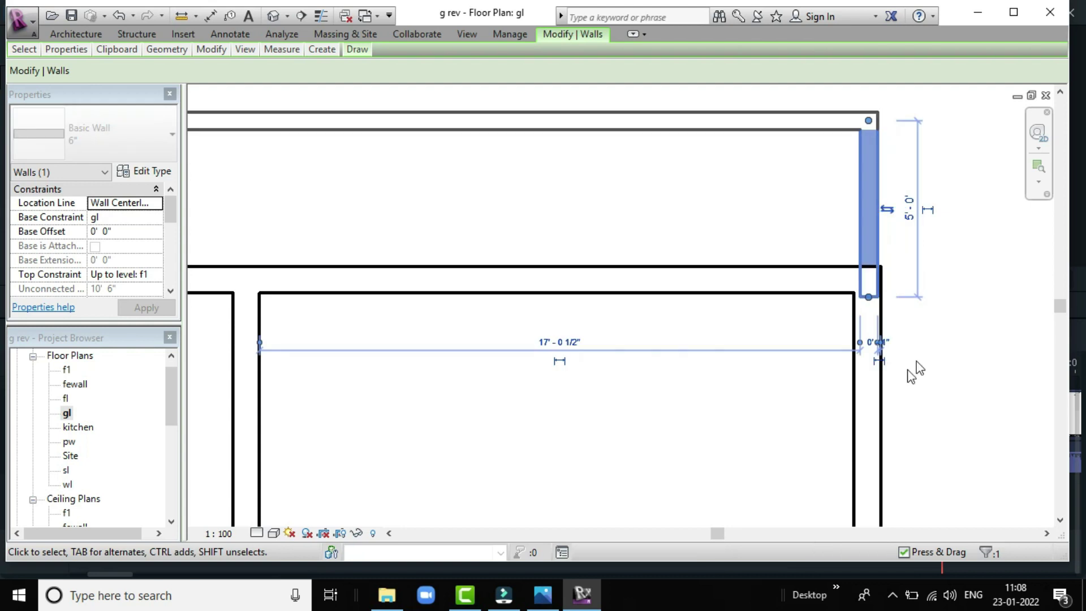
left_click(927, 343)
scroll(779, 307, "down", 1)
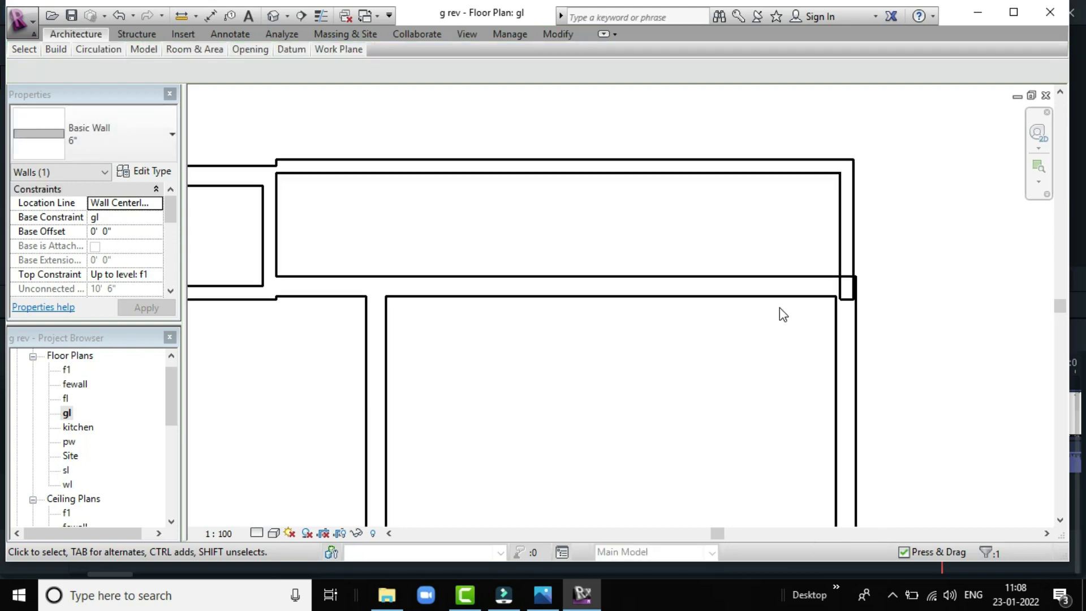
scroll(779, 315, "down", 1)
scroll(401, 204, "up", 1)
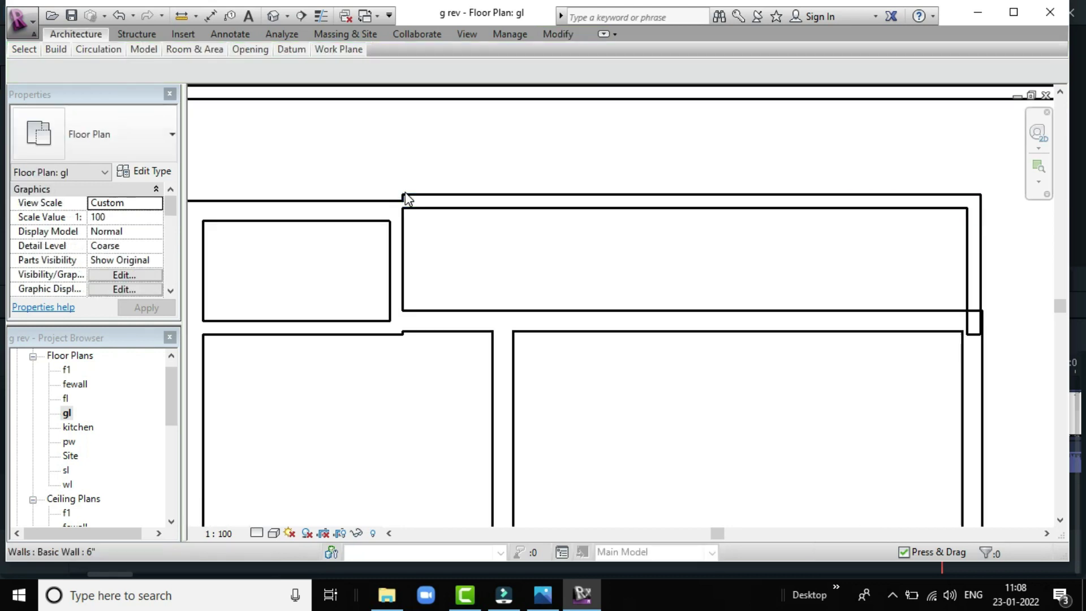
left_click(409, 198)
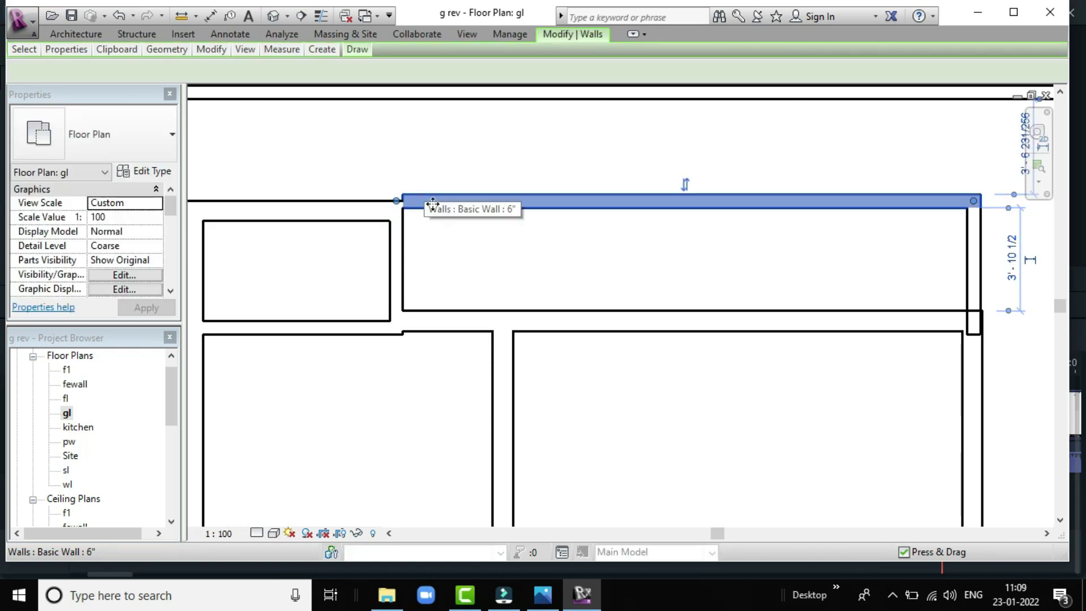
left_click(433, 203)
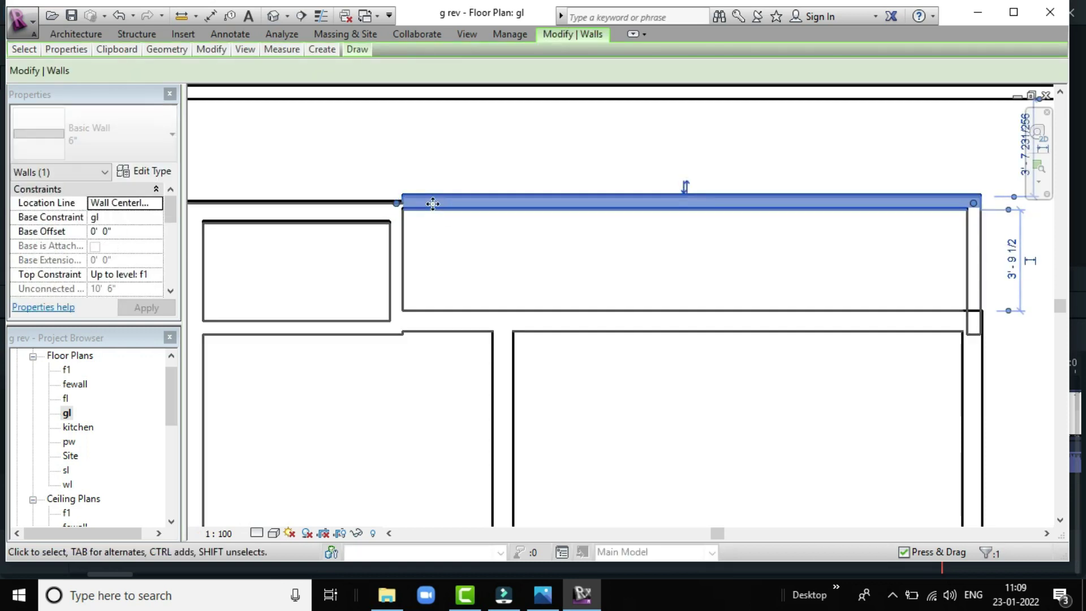
key("Down")
key("Down")
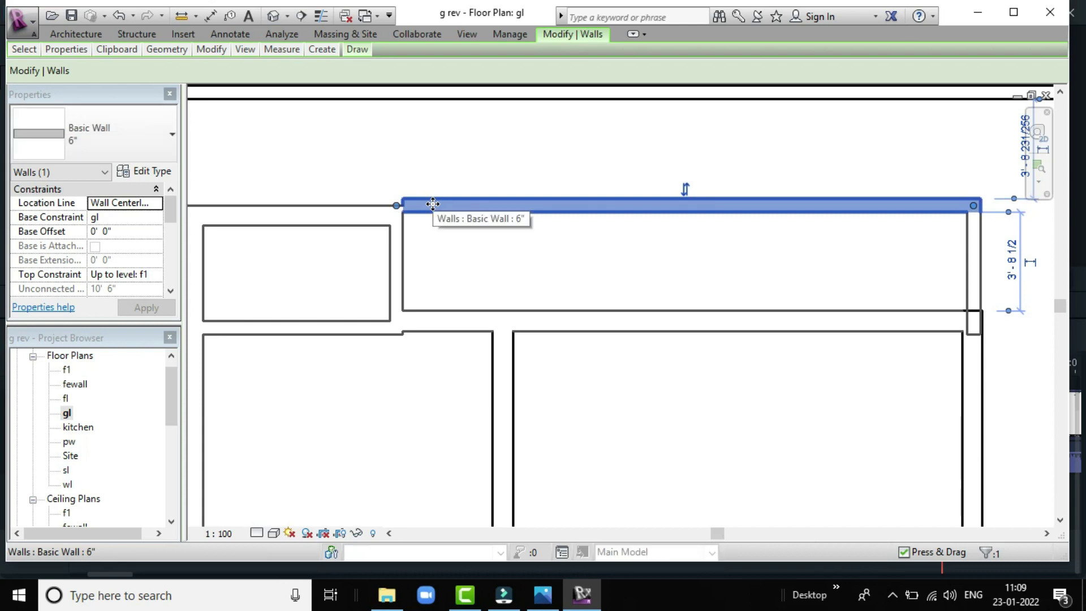
key("Escape")
key("ctrl+z")
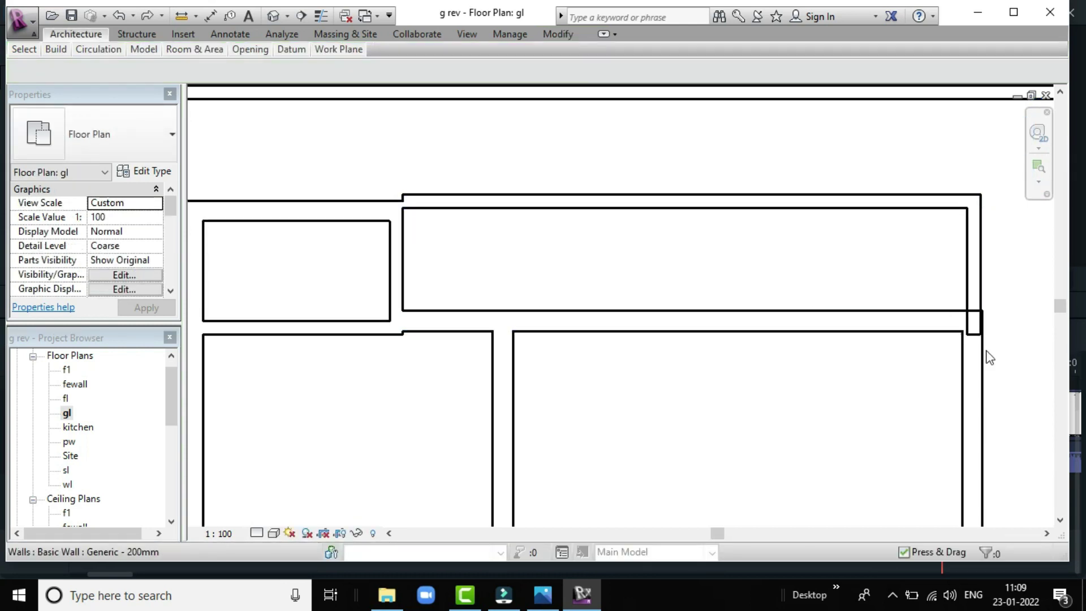
Zoom out, then zoom in on the top-right corner where interior walls meet the exterior wall
scroll(578, 245, "down", 1)
scroll(581, 248, "down", 3)
scroll(582, 248, "down", 1)
scroll(582, 246, "down", 1)
scroll(557, 325, "down", 1)
scroll(534, 520, "up", 1)
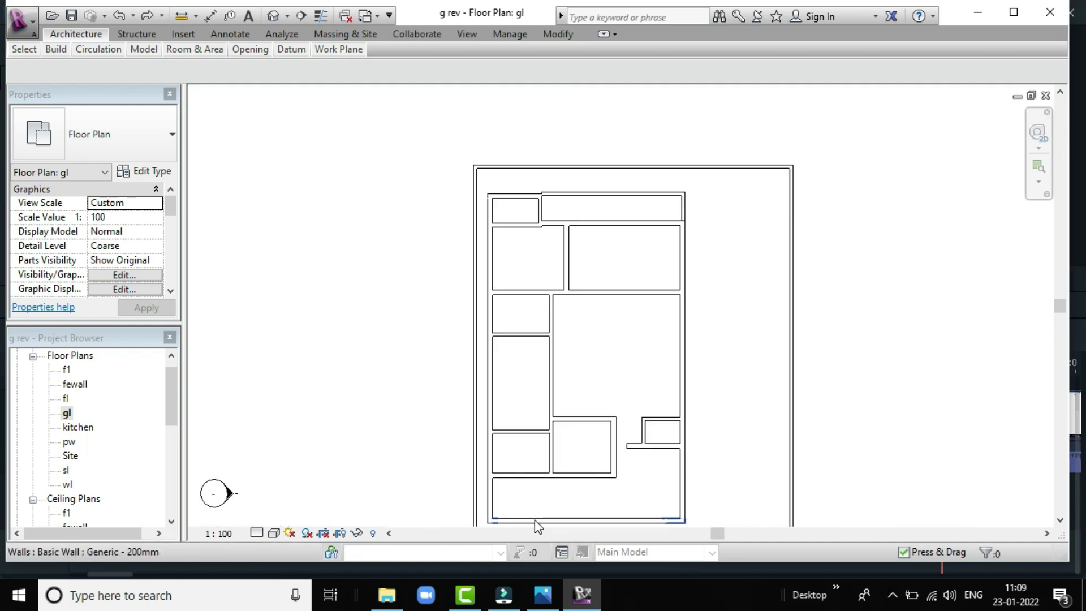
scroll(534, 521, "up", 1)
scroll(709, 180, "up", 1)
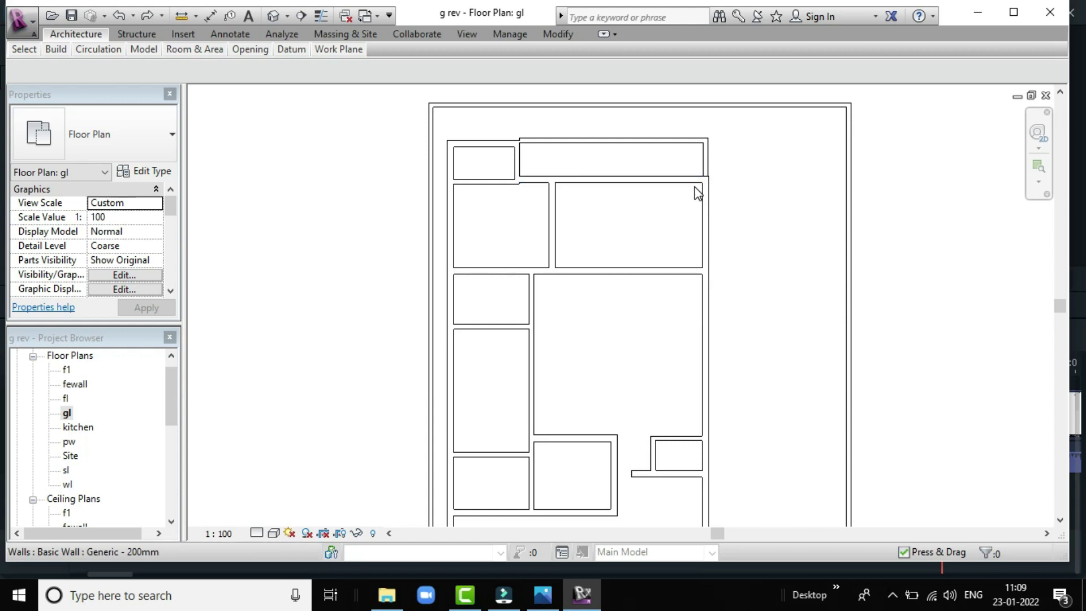
scroll(709, 172, "up", 1)
scroll(710, 172, "up", 1)
scroll(710, 173, "up", 2)
scroll(710, 173, "up", 1)
scroll(710, 173, "up", 1)
scroll(717, 186, "up", 2)
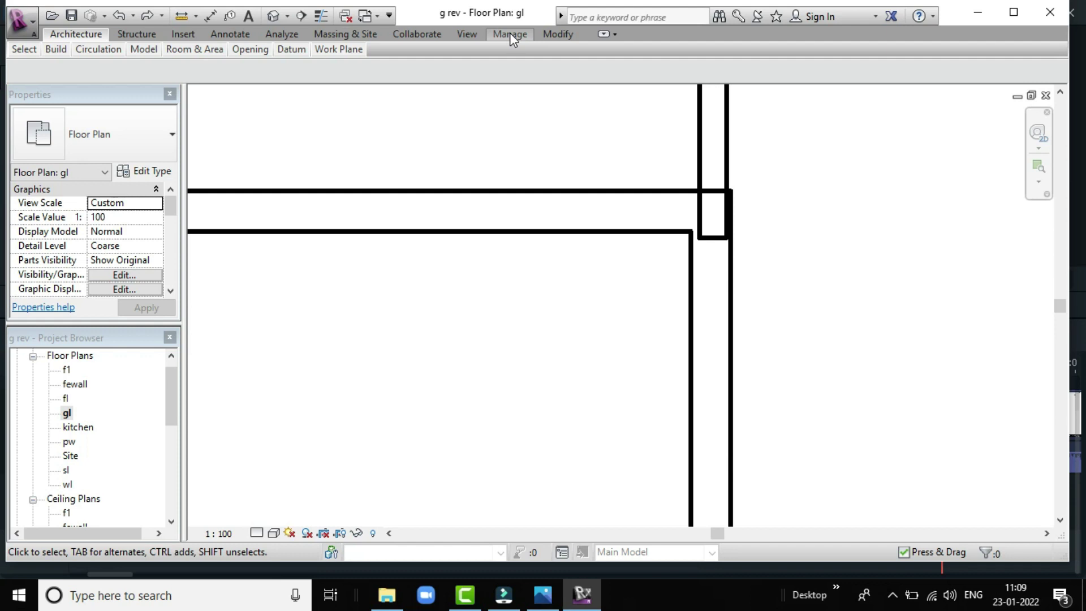
Split the vertical and horizontal walls at the top-right corner with Split Element (SL)
left_click(551, 33)
mouse_move(211, 49)
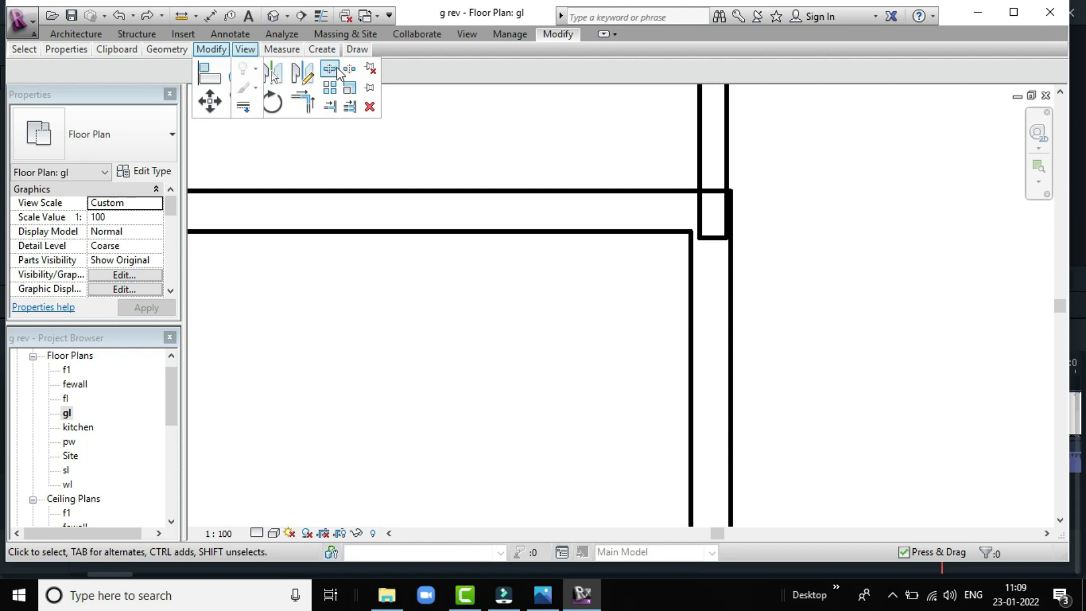
left_click(330, 87)
key("s")
key("l")
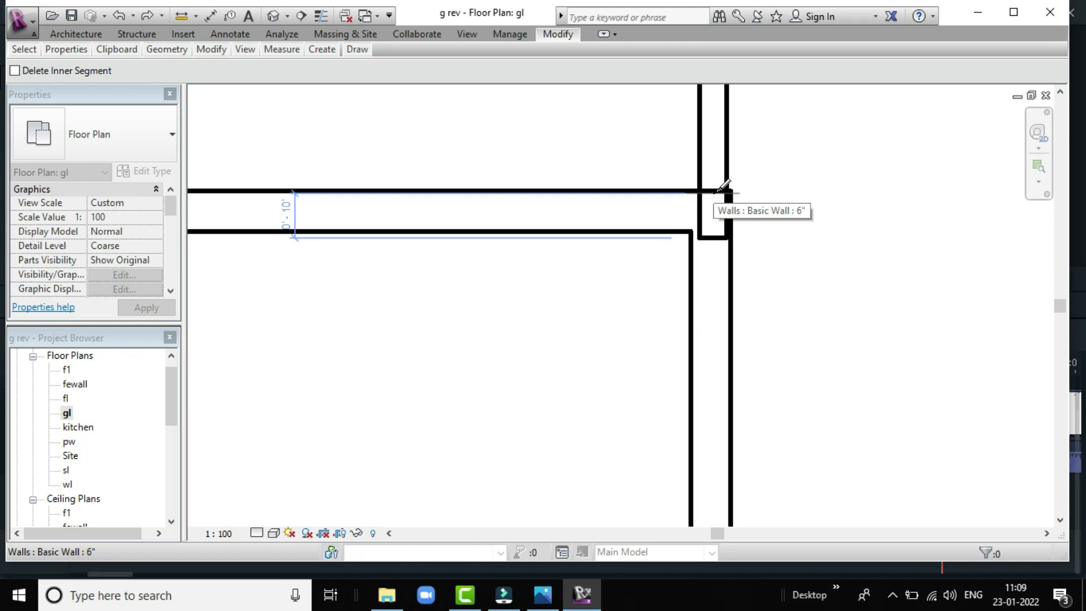
left_click(714, 210)
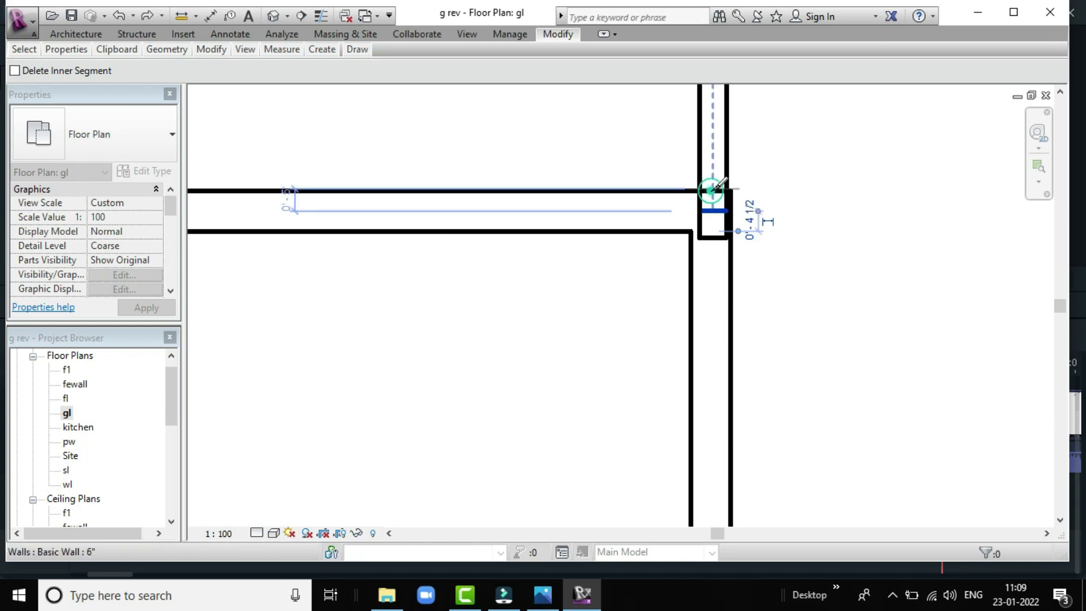
left_click(715, 188)
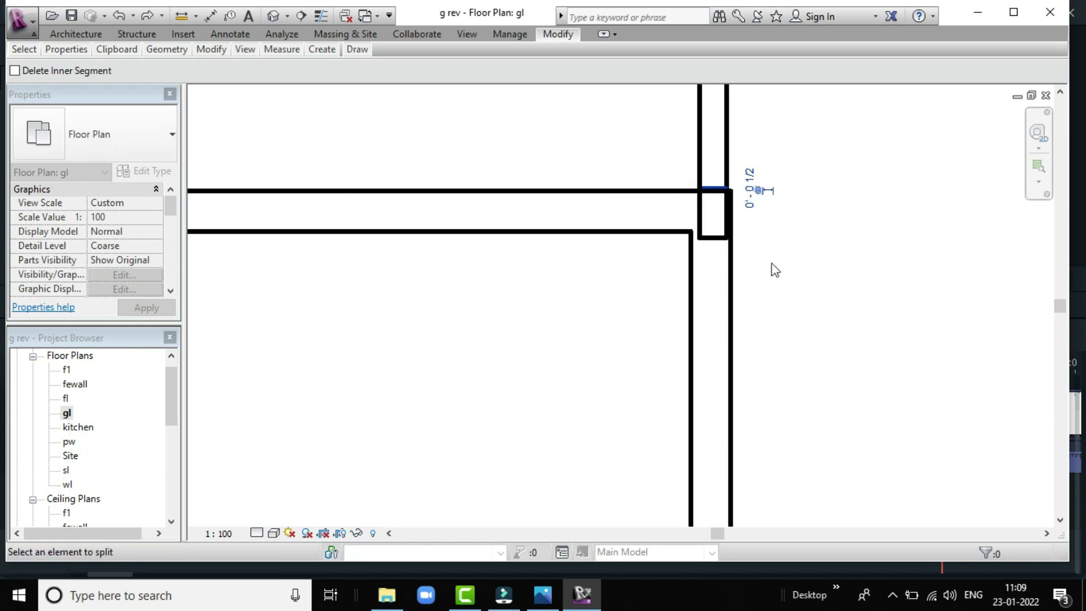
key("Escape")
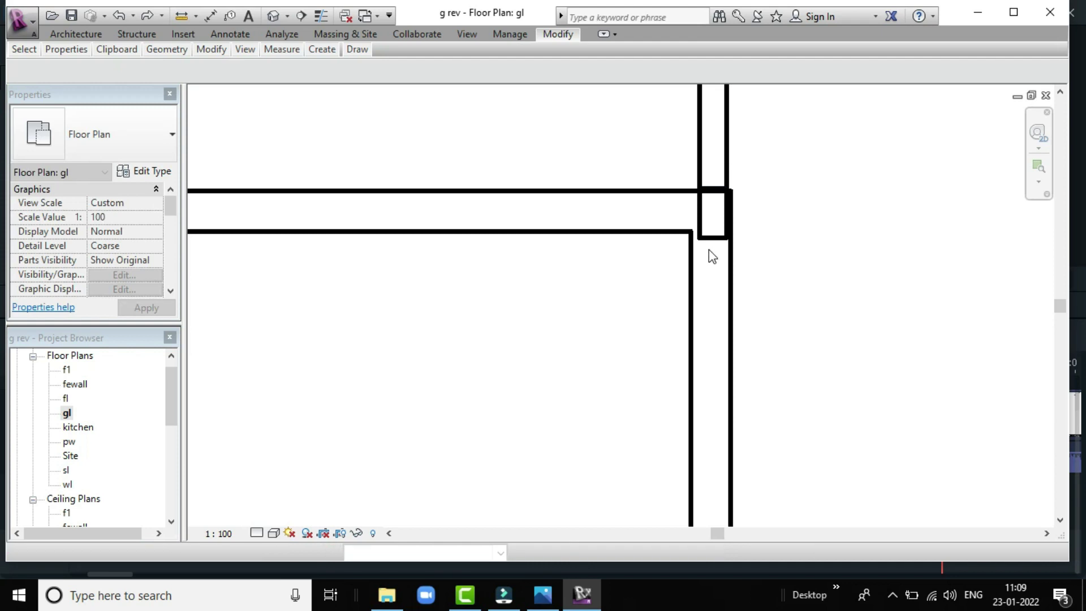
Delete the two short leftover wall pieces at the corner
left_click(708, 237)
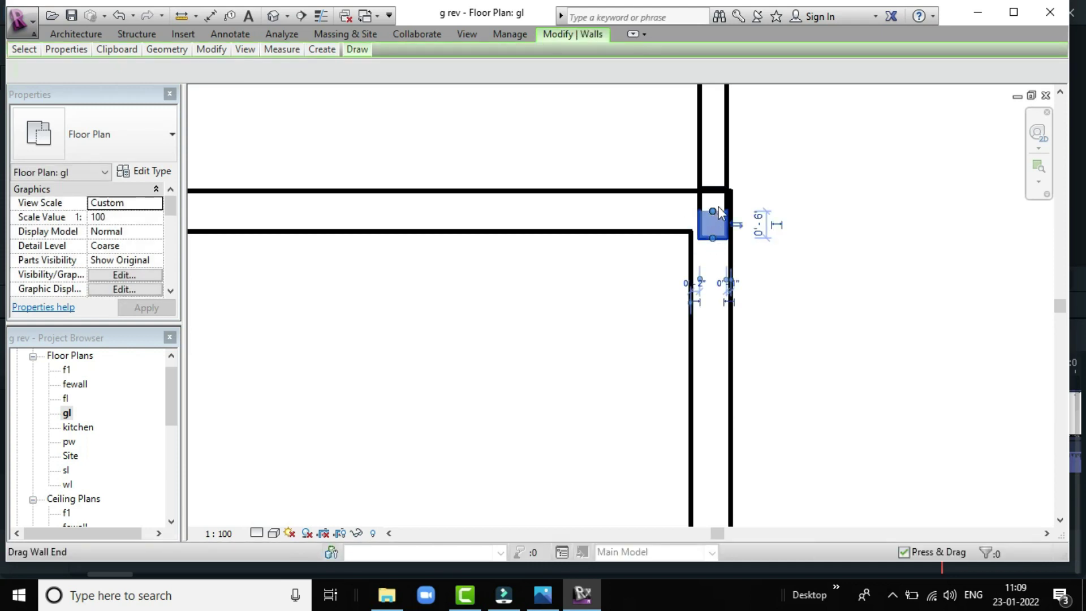
key("Delete")
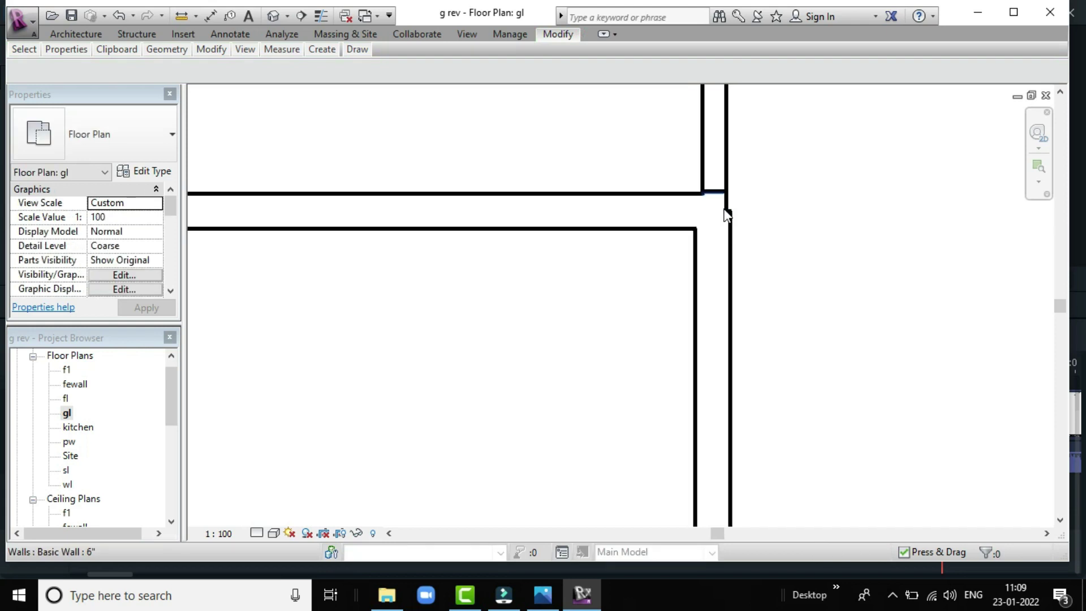
scroll(726, 210, "down", 2)
left_click(720, 202)
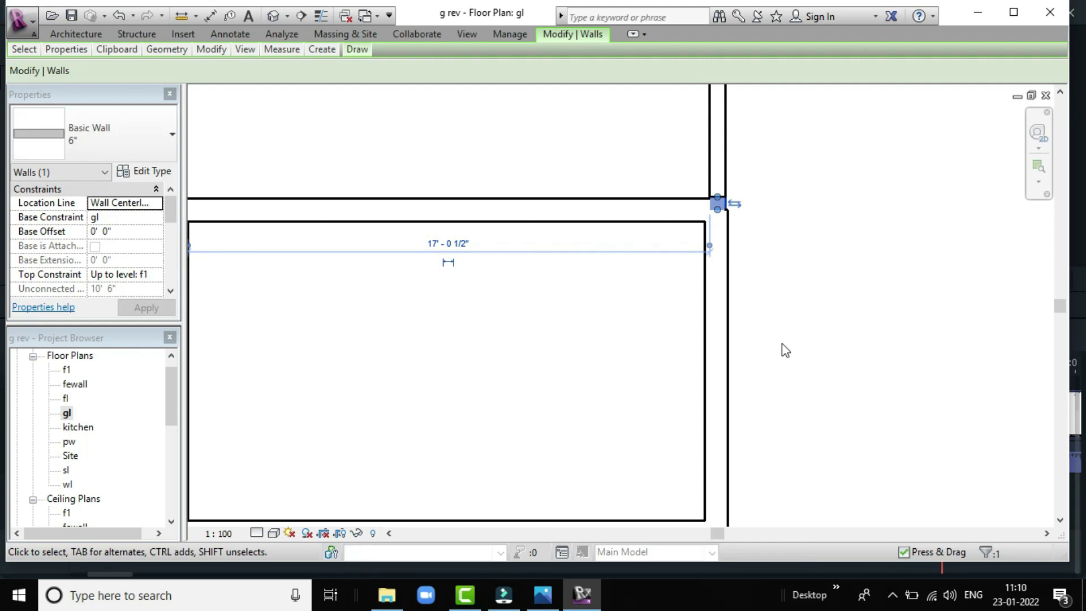
key("Delete")
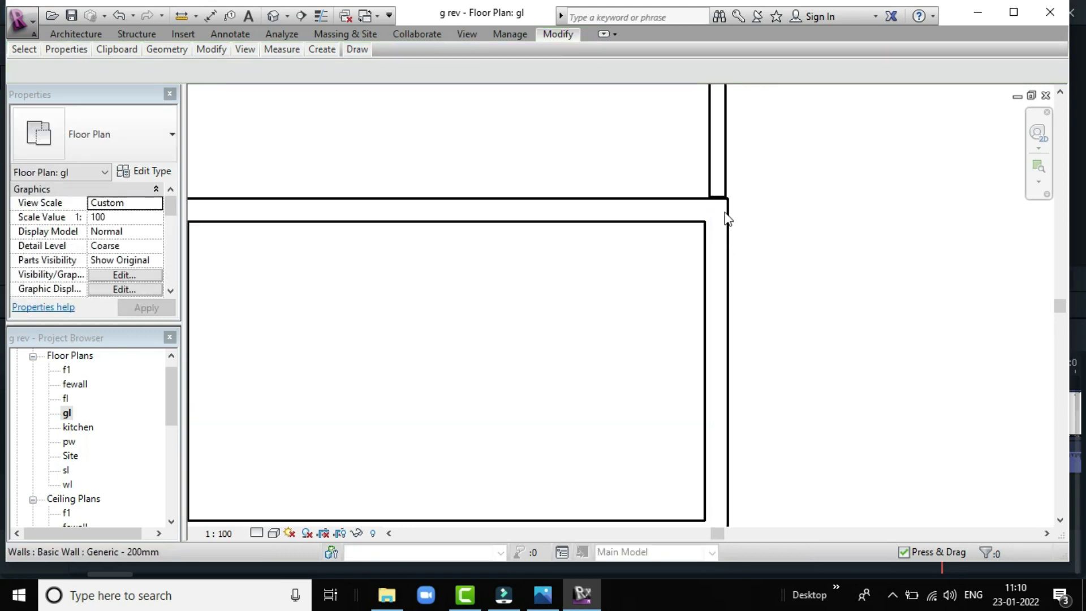
left_click(724, 182)
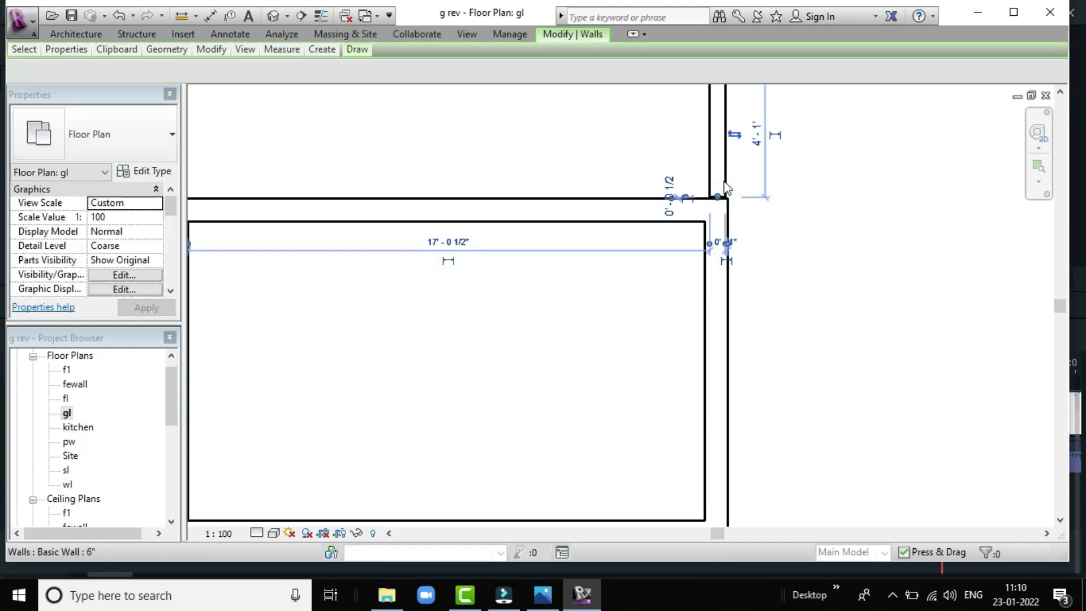
left_click(746, 221)
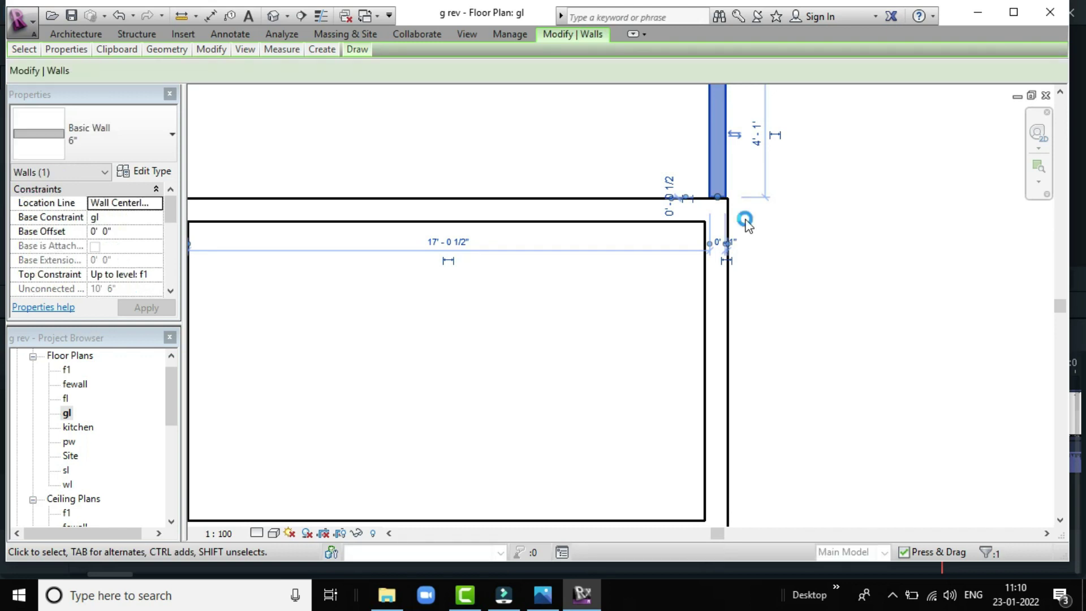
left_click(772, 264)
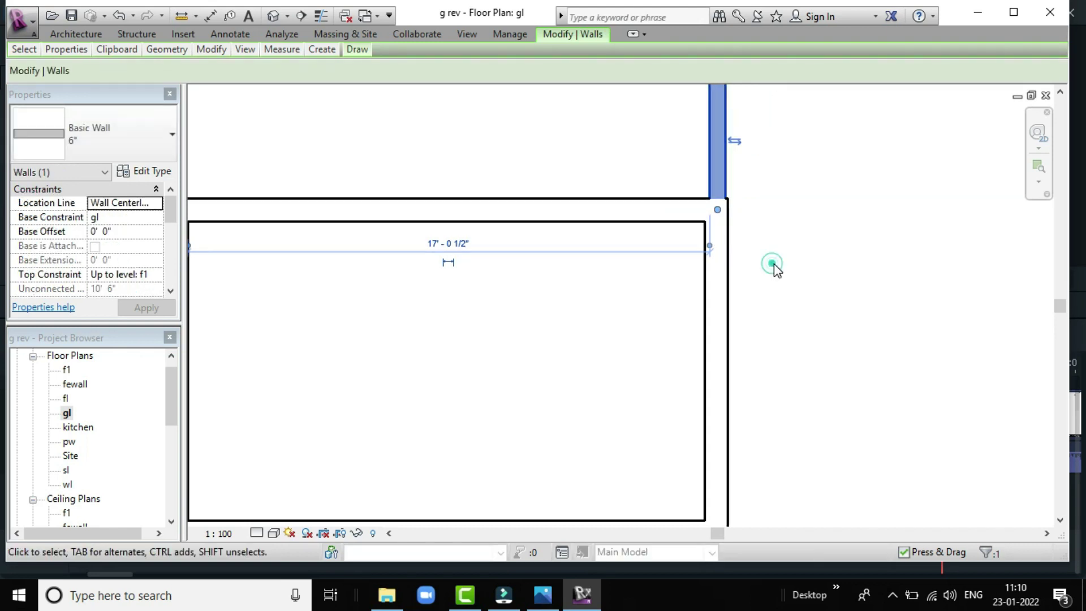
Zoom out to the full ground-floor plan and select the wall below the small top-left room
scroll(773, 264, "down", 3)
scroll(735, 260, "down", 1)
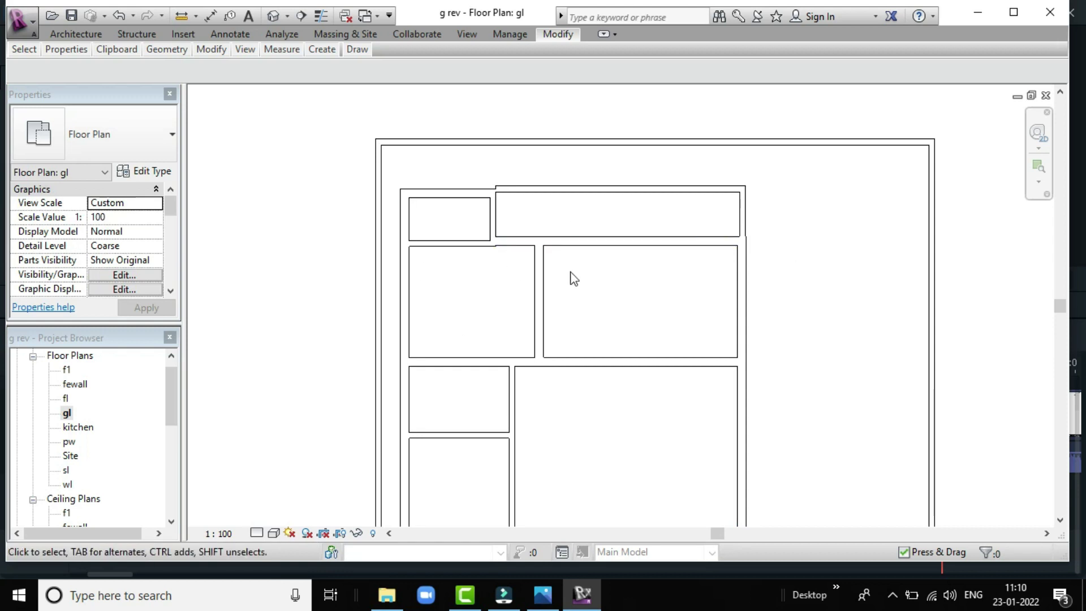
scroll(568, 282, "down", 2)
scroll(744, 383, "down", 1)
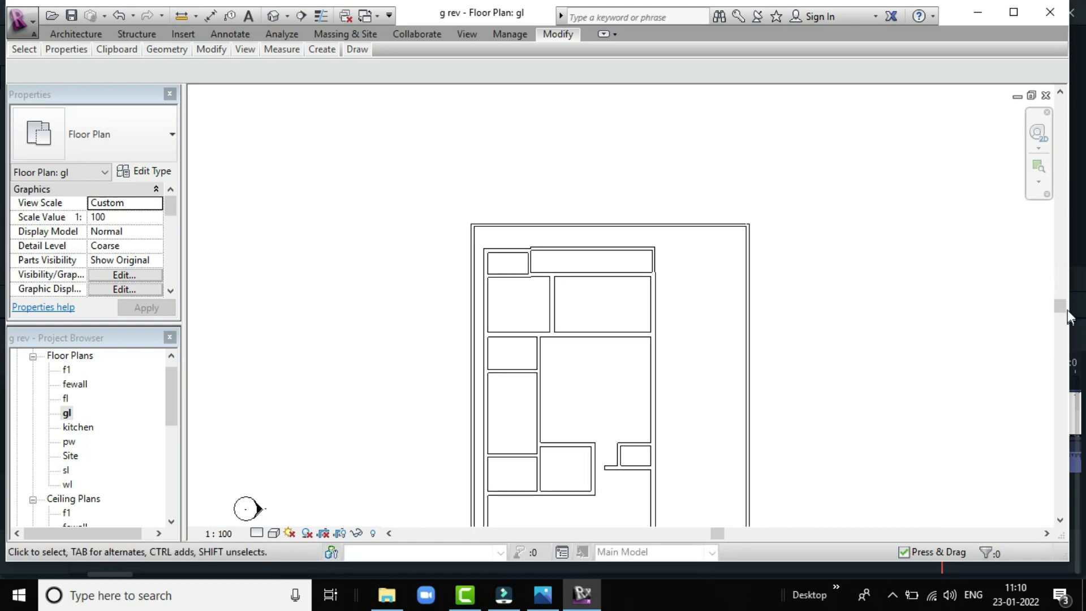
left_click_drag(1060, 305, 1060, 337)
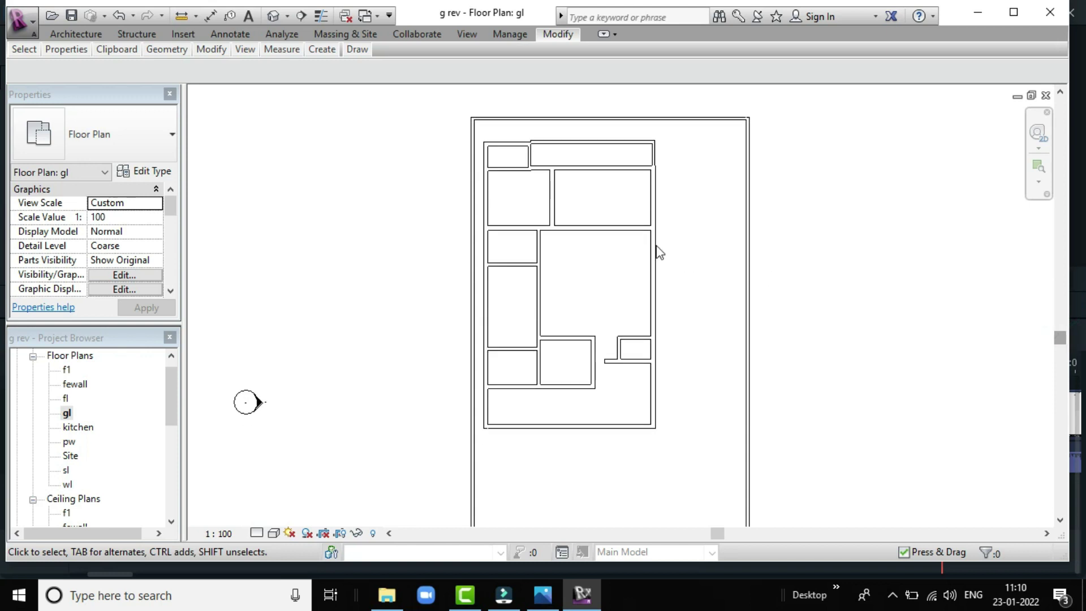
scroll(589, 234, "up", 1)
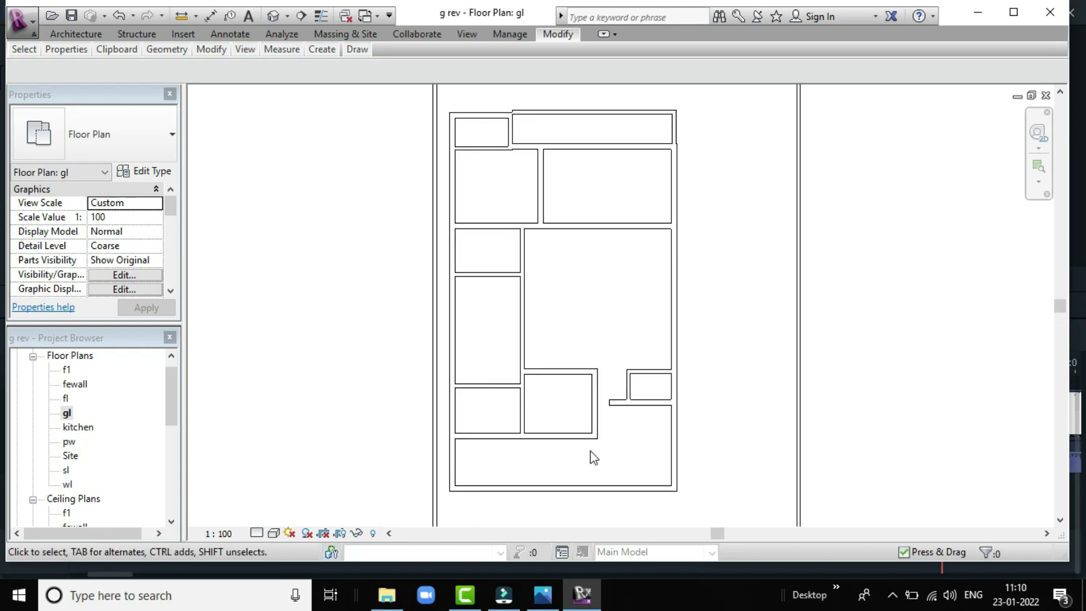
scroll(582, 460, "up", 1)
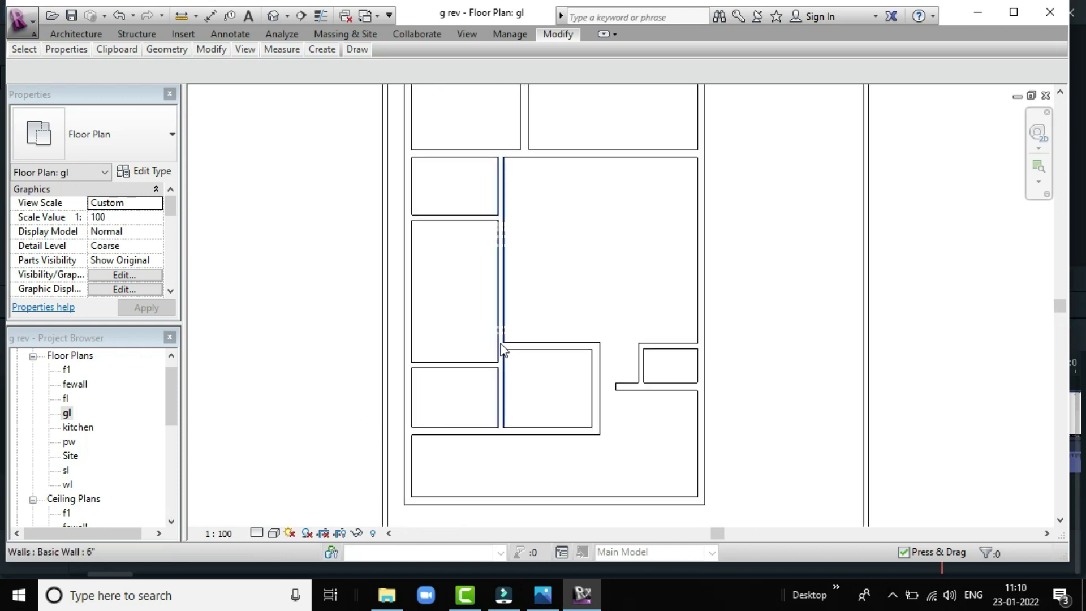
scroll(503, 350, "down", 1)
left_click(450, 97)
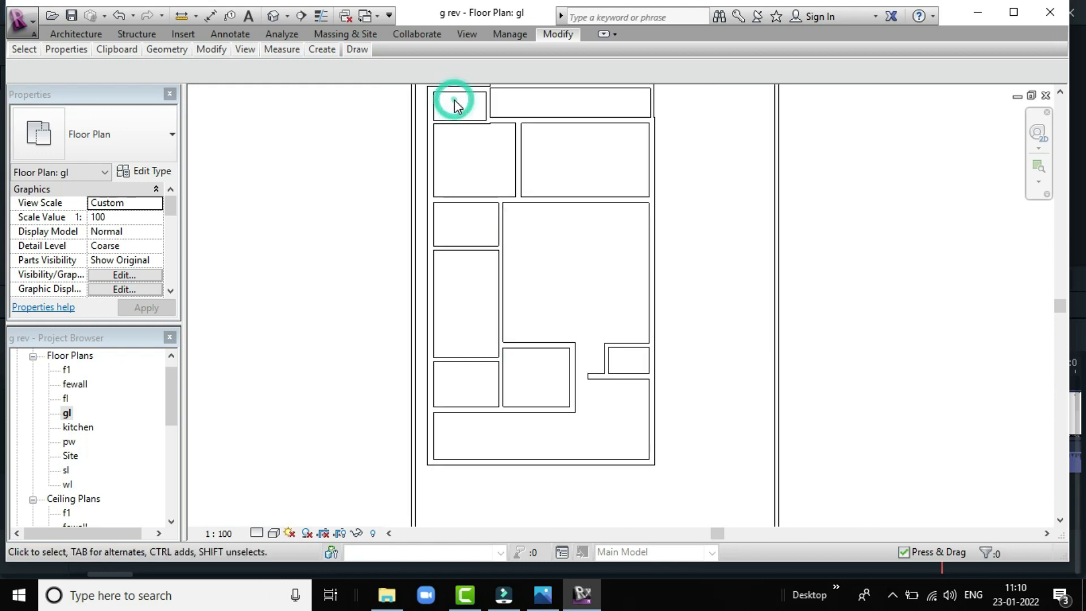
left_click(448, 119)
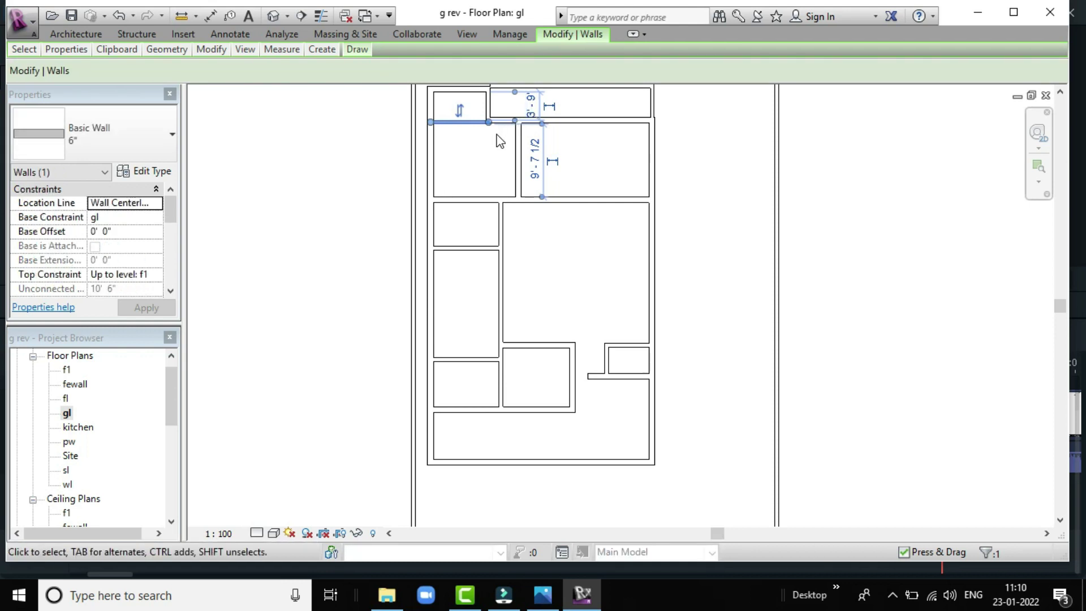
Reposition the walls under both top rooms, entering 4'-7 1/2" and 4 as their top-wall spacings
left_click(532, 105)
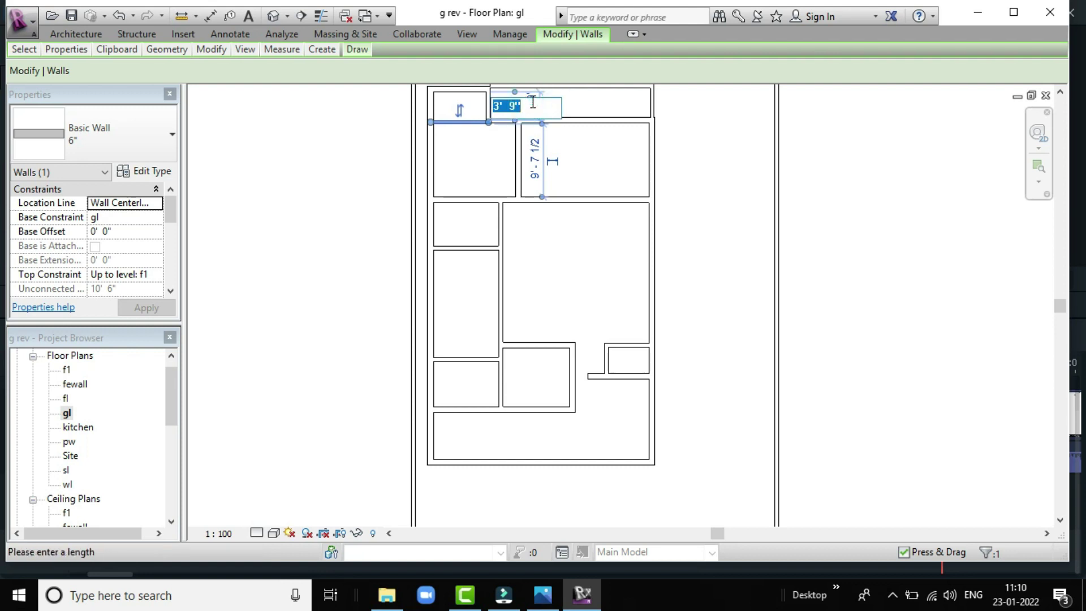
type("4'71/")
type("2")
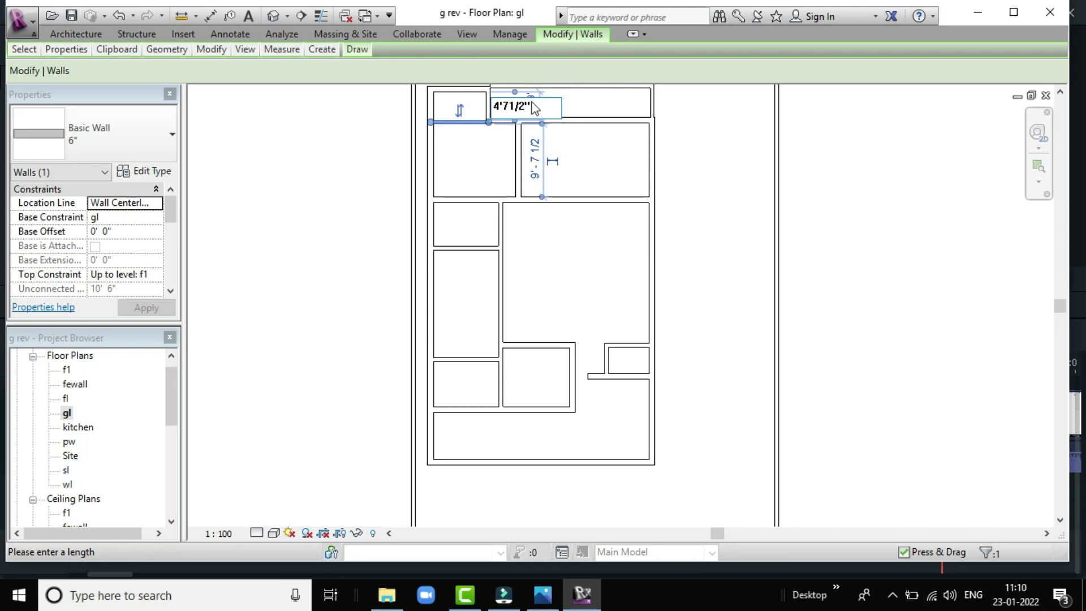
key("Return")
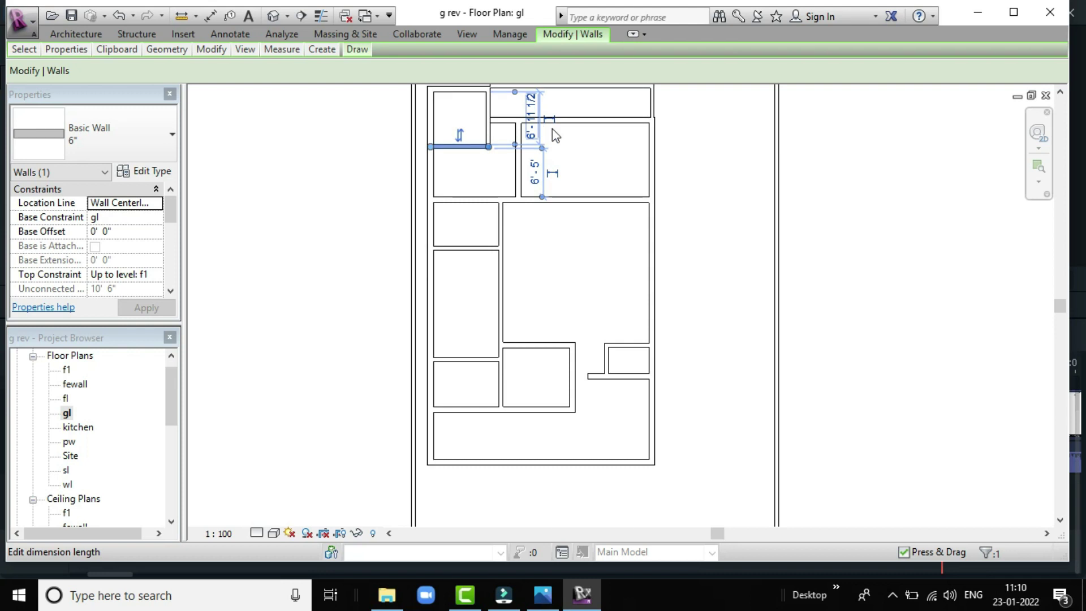
left_click(696, 146)
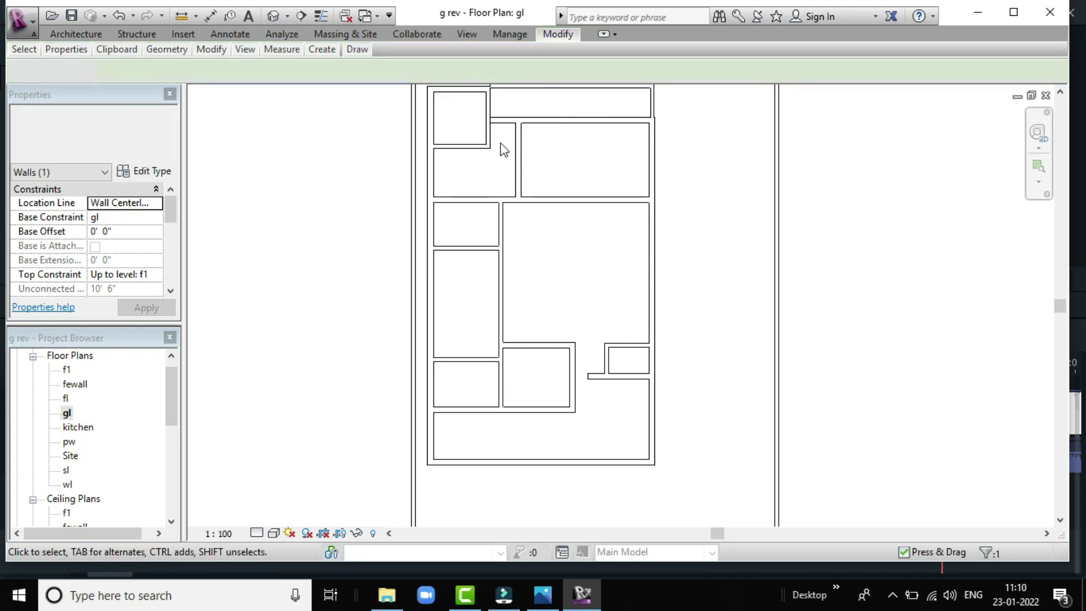
left_click(569, 120)
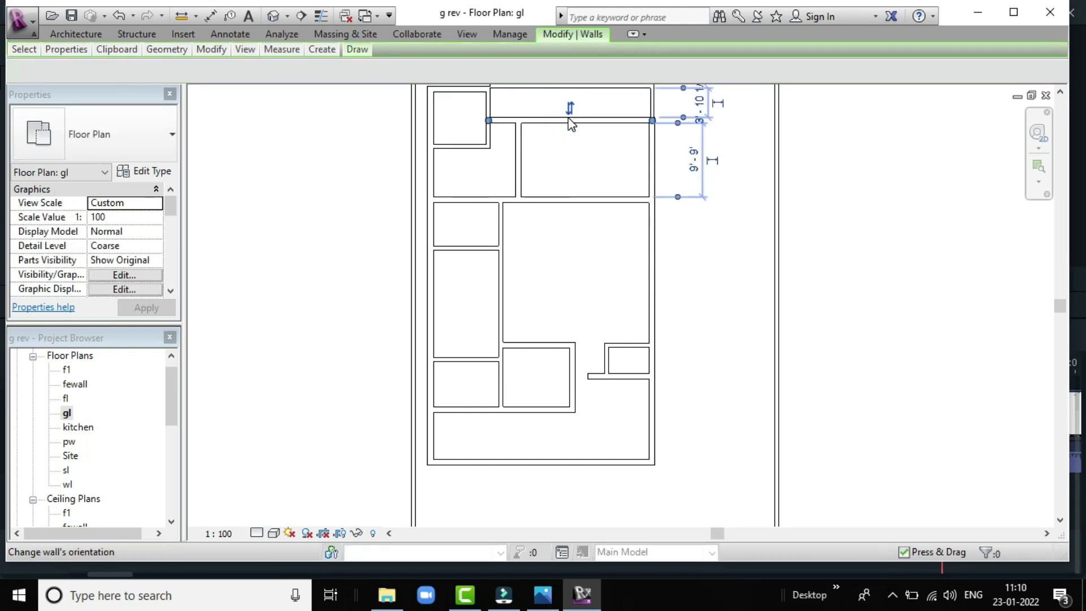
left_click(696, 103)
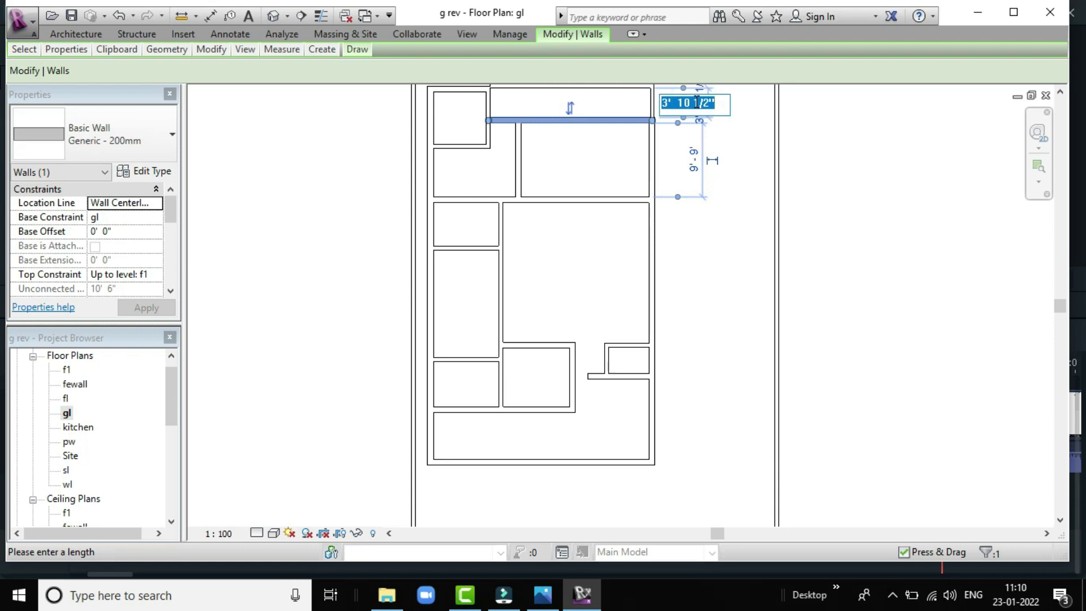
type("4")
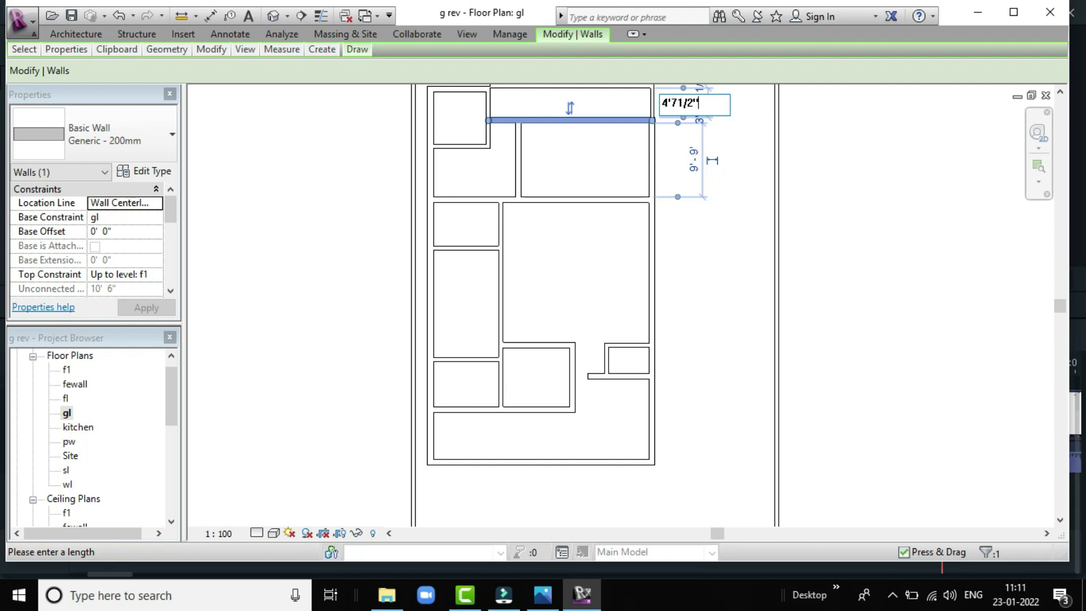
key("Return")
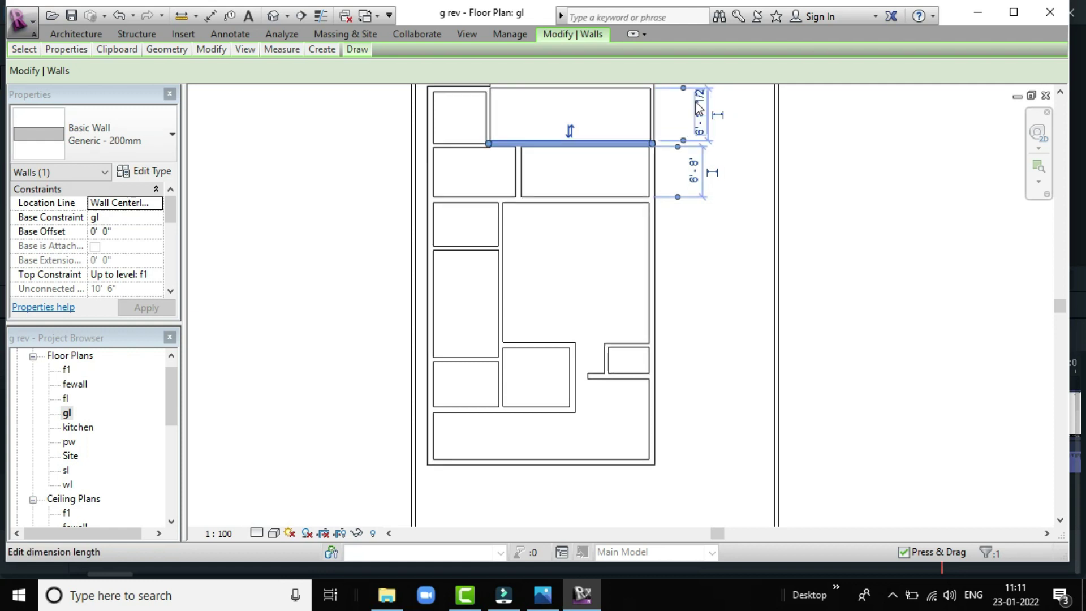
left_click(726, 245)
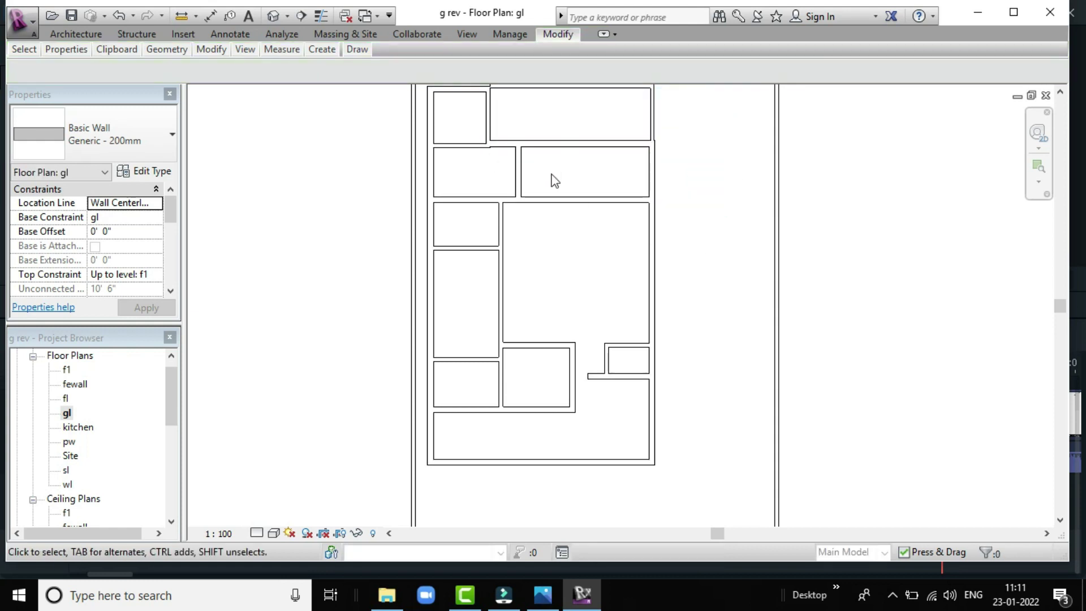
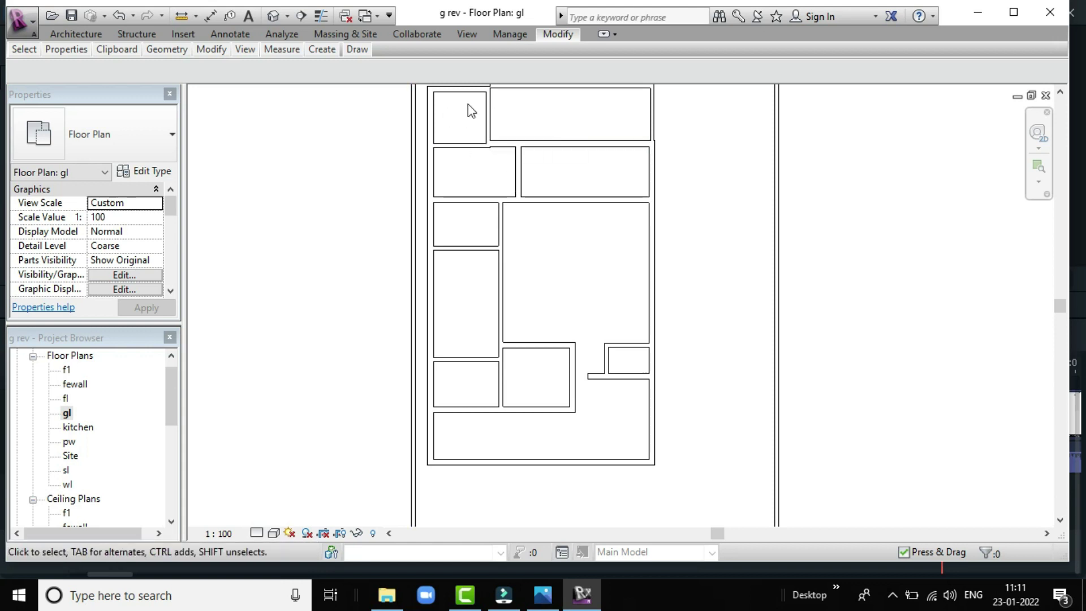
Move the wall below the top-left room so that room is 4'-7 1/2" deep
left_click(468, 145)
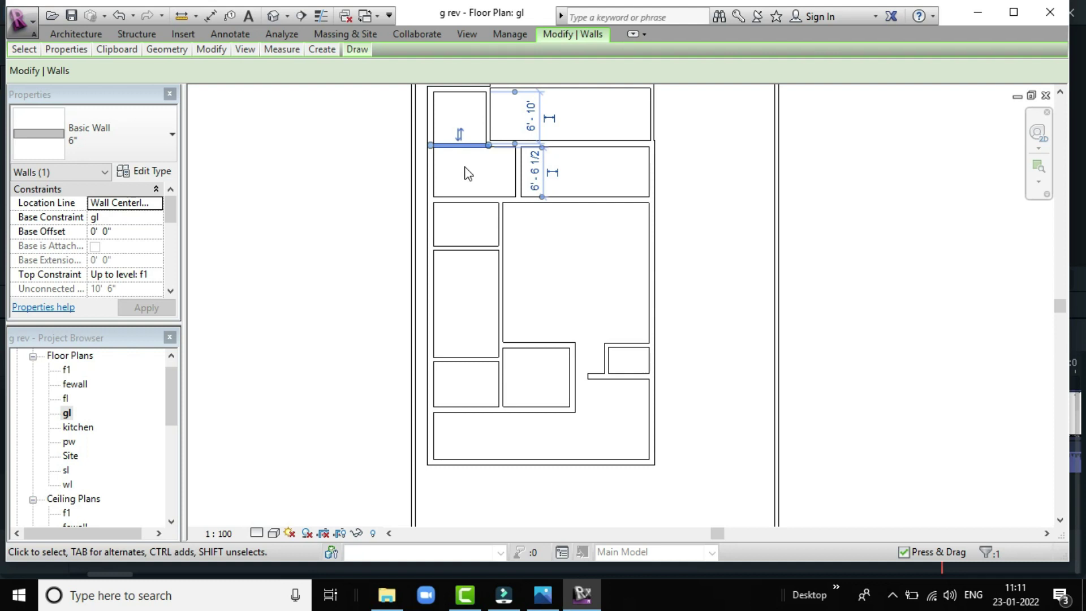
left_click(534, 121)
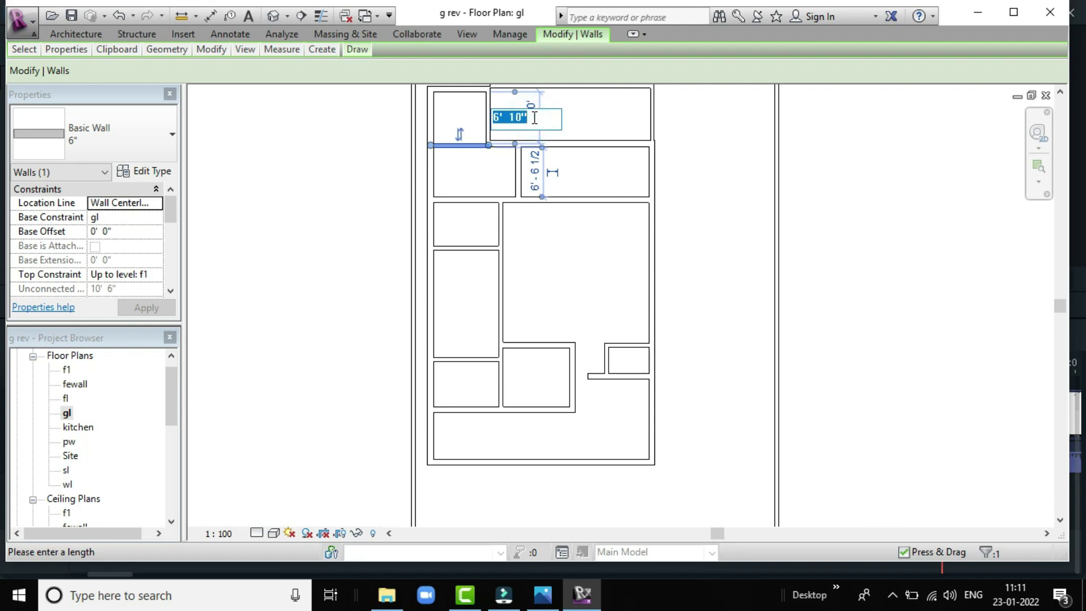
type("4'")
type("71/2")
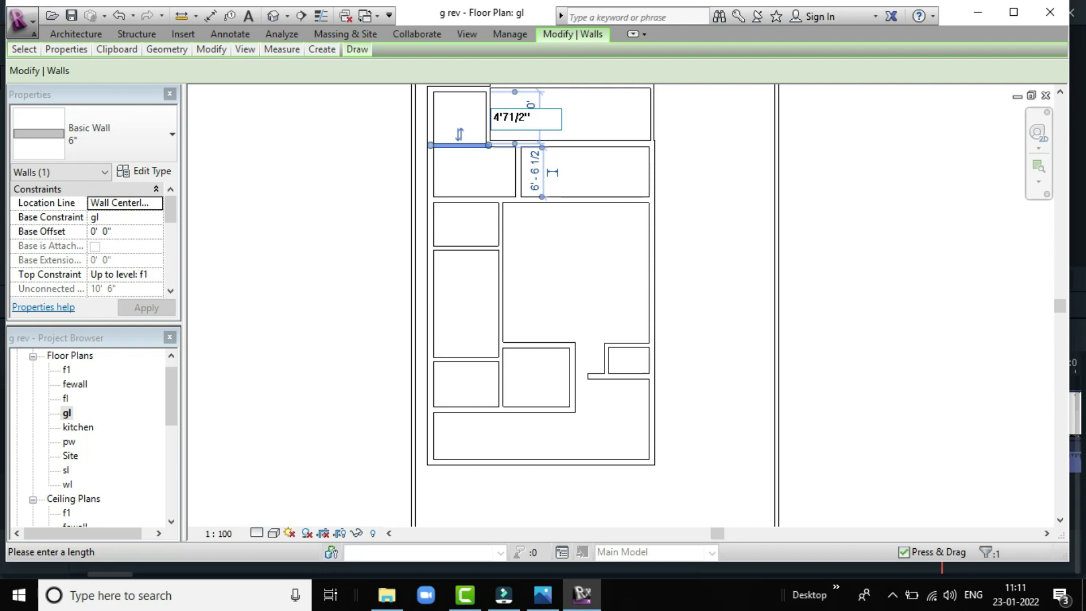
key("Return")
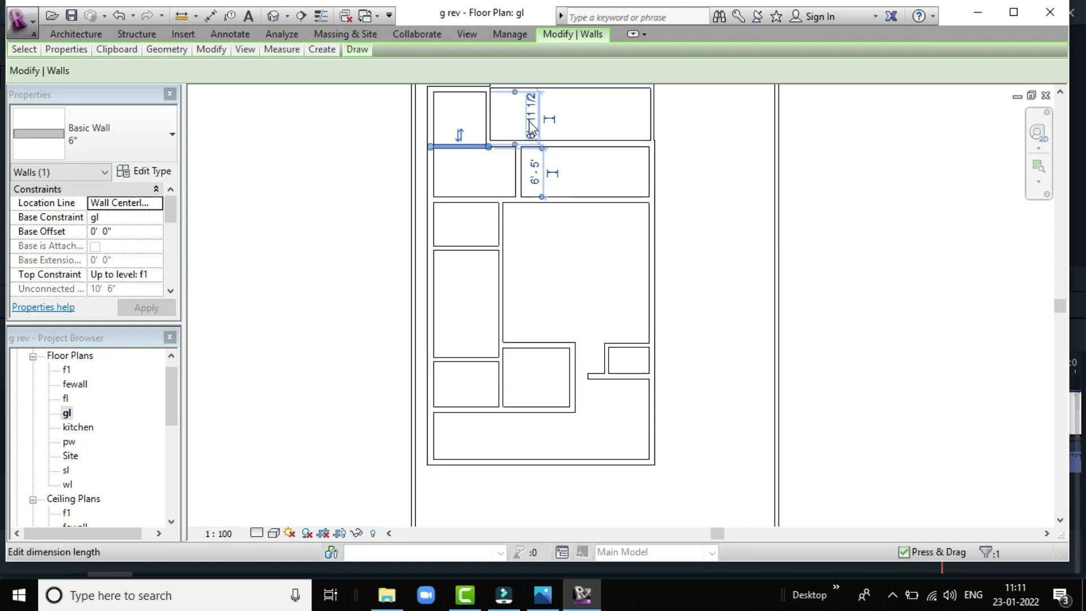
left_click(529, 124)
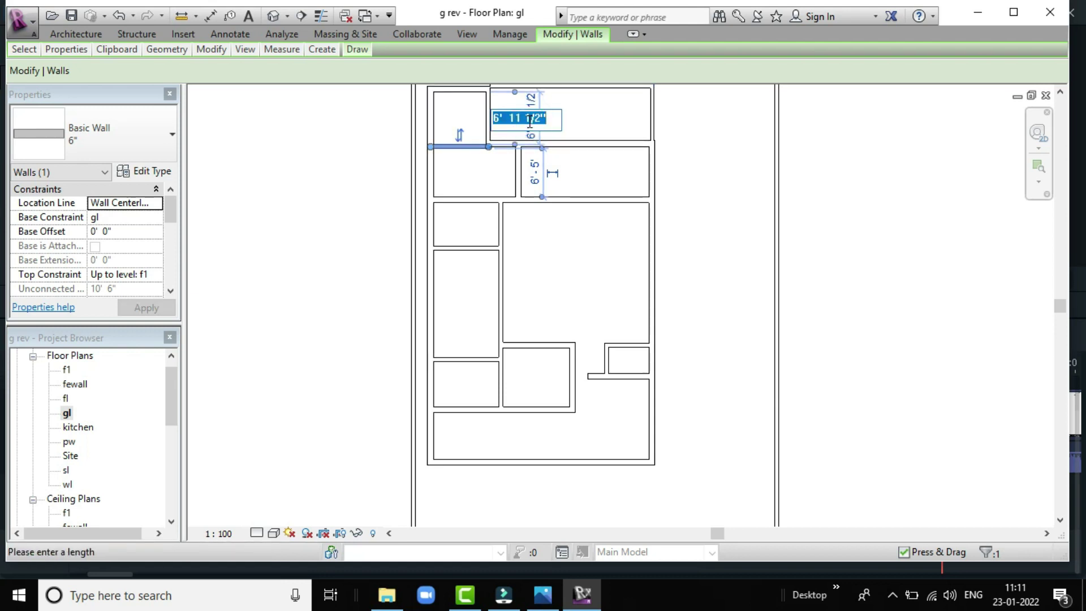
type("4'7.5")
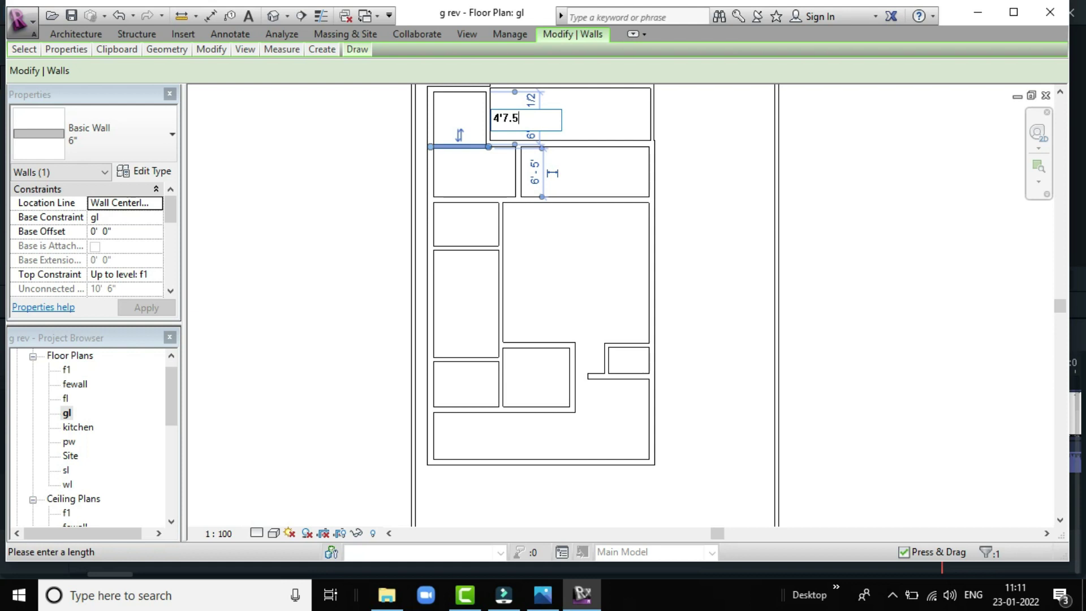
key("Return")
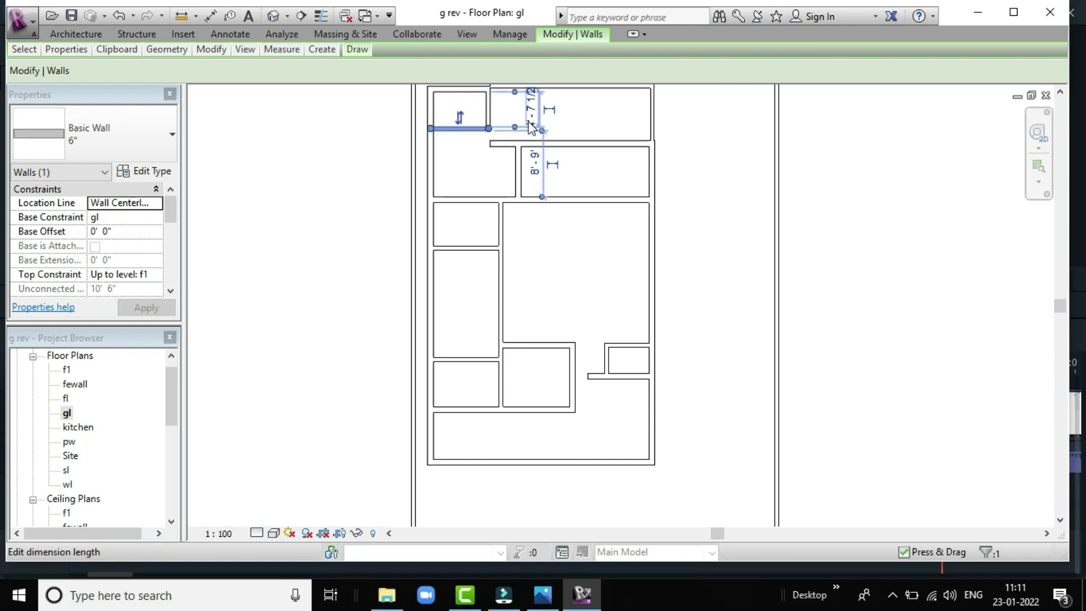
left_click(678, 155)
Move the wall below the top-right room up to 4'-7 1/2" from the top wall
left_click(571, 141)
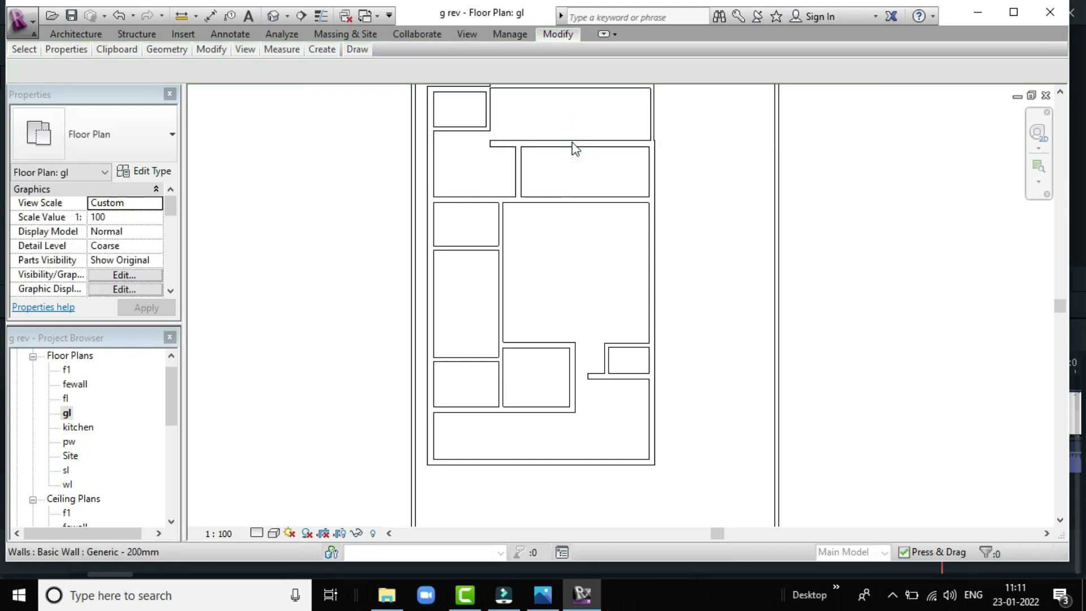
left_click(572, 144)
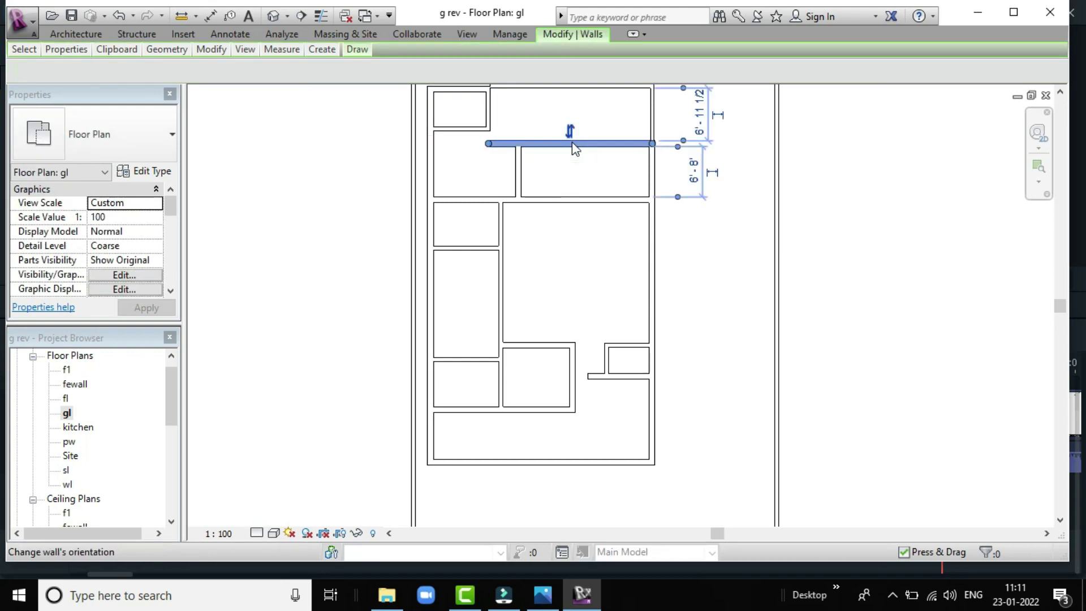
left_click(692, 116)
type("4'7.5")
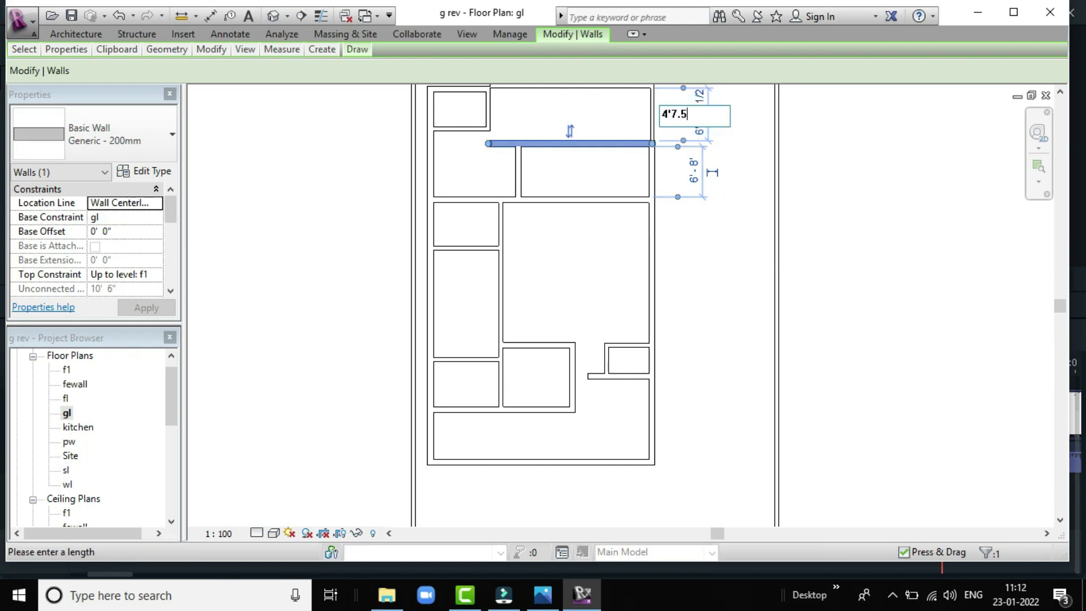
type("\"")
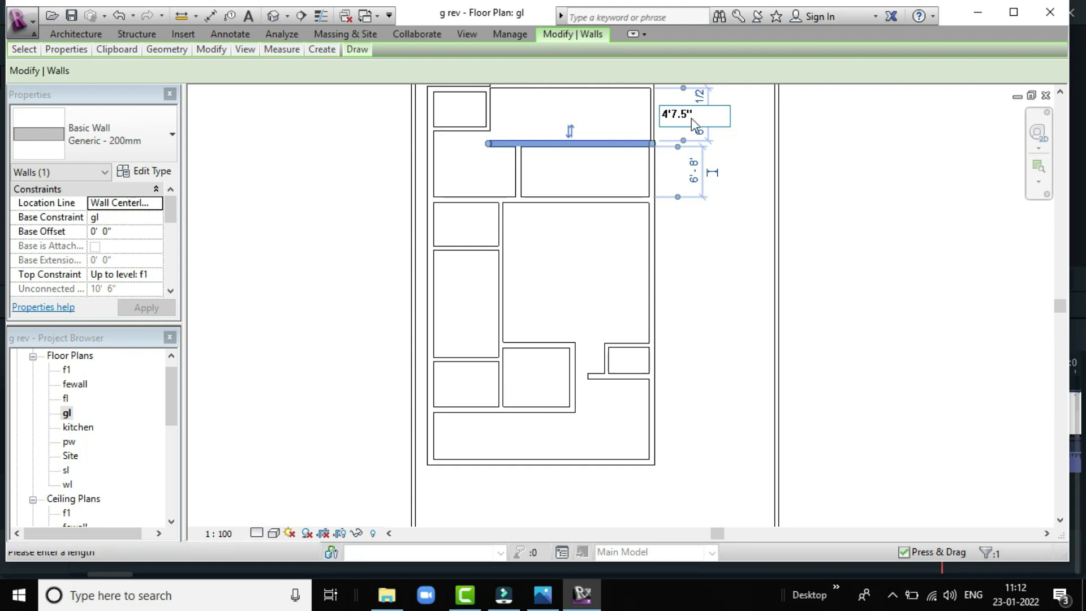
key("Return")
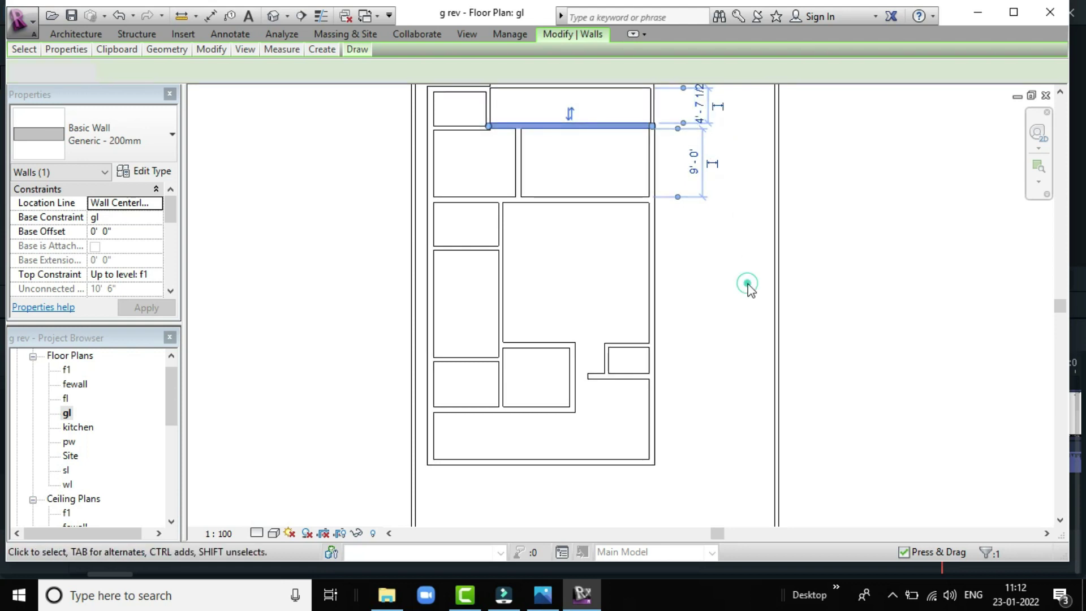
left_click(748, 283)
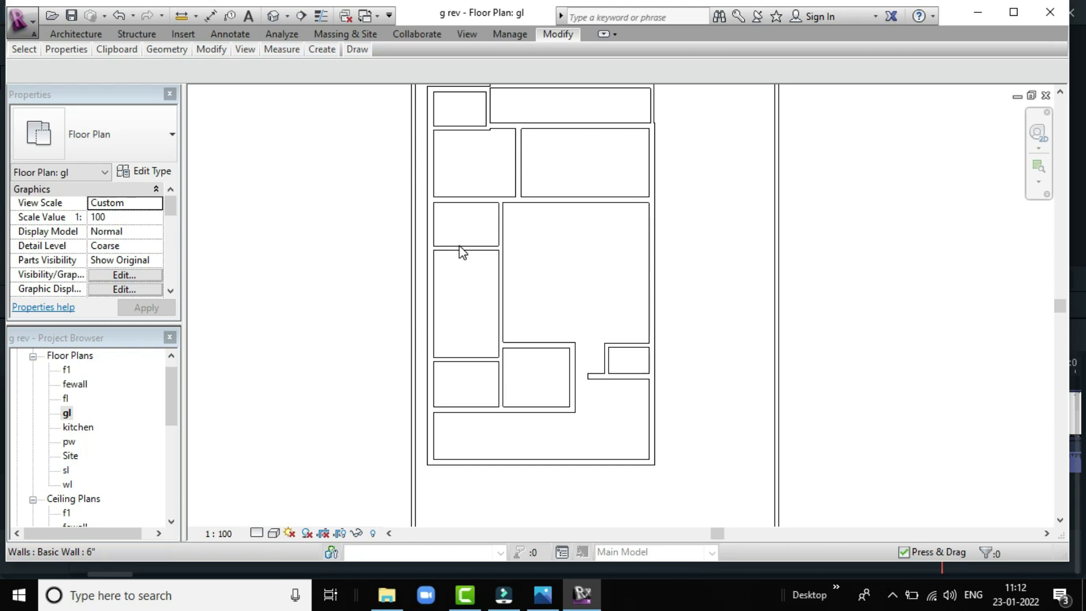
Place the second-row partition 13'-9" from the right wall
left_click(517, 163)
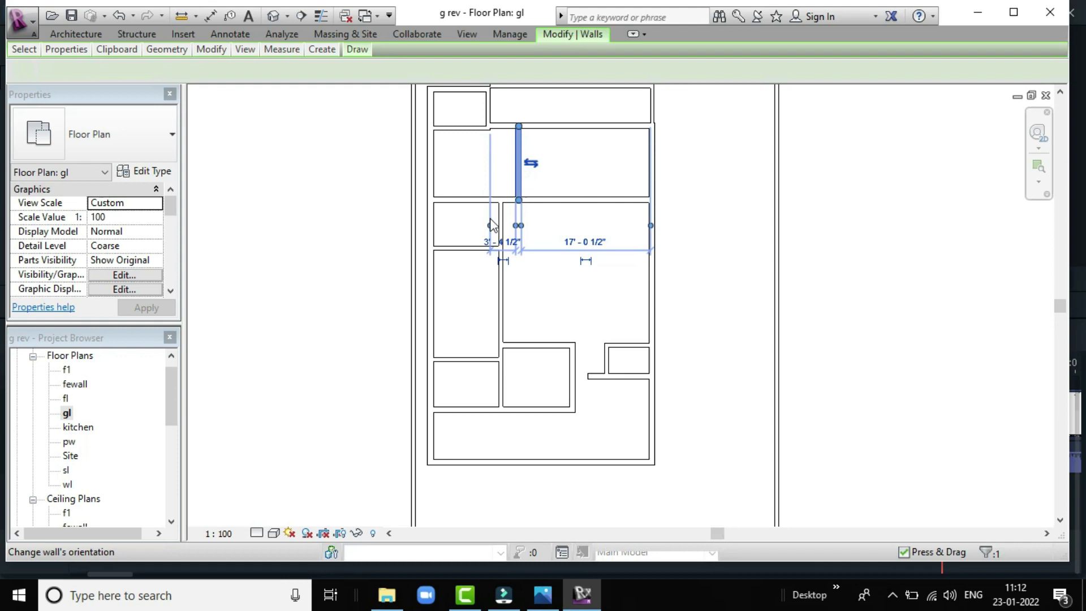
left_click(582, 241)
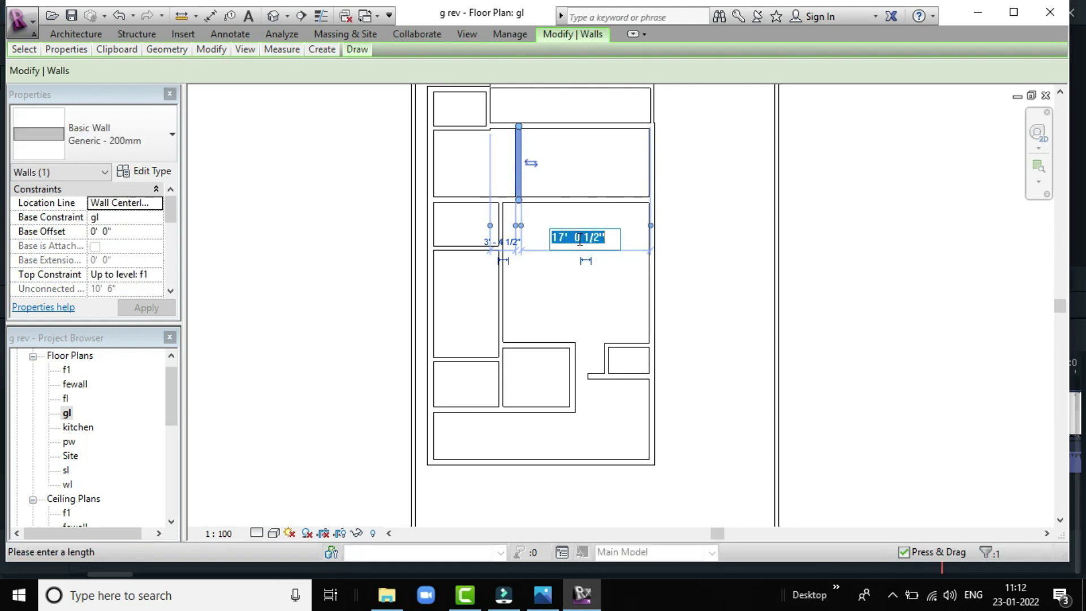
type("13")
key("Return")
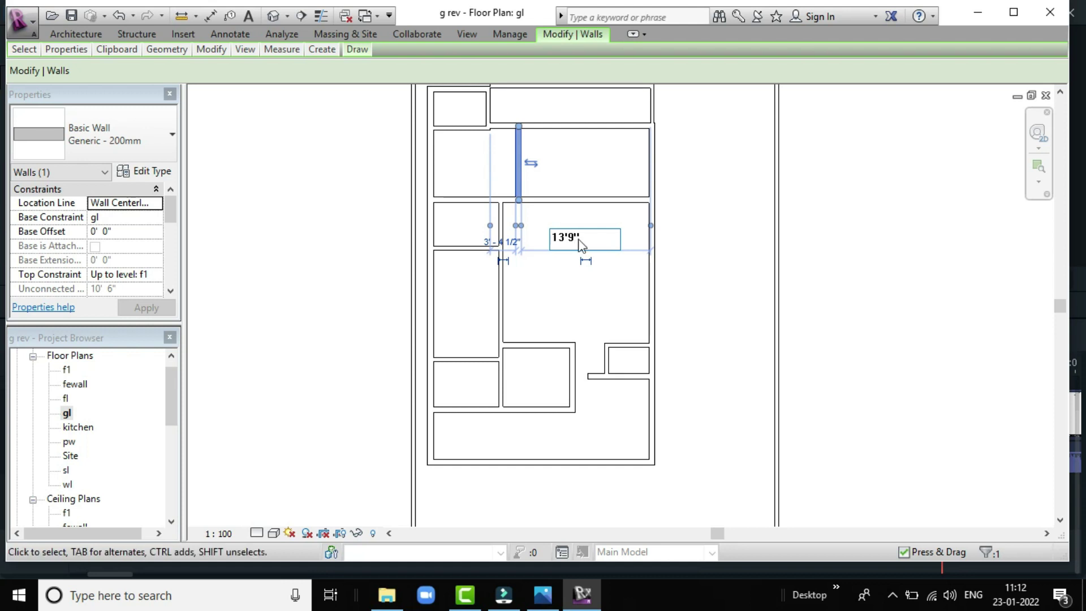
left_click(575, 156)
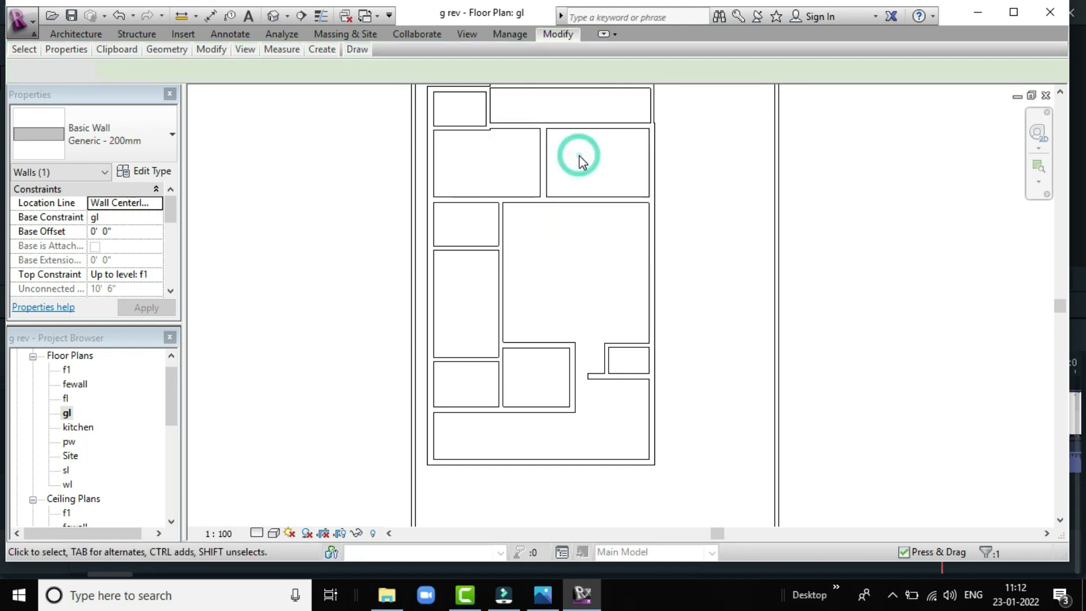
Move the wall below the second-row rooms so they are 12'-0" deep
left_click(477, 199)
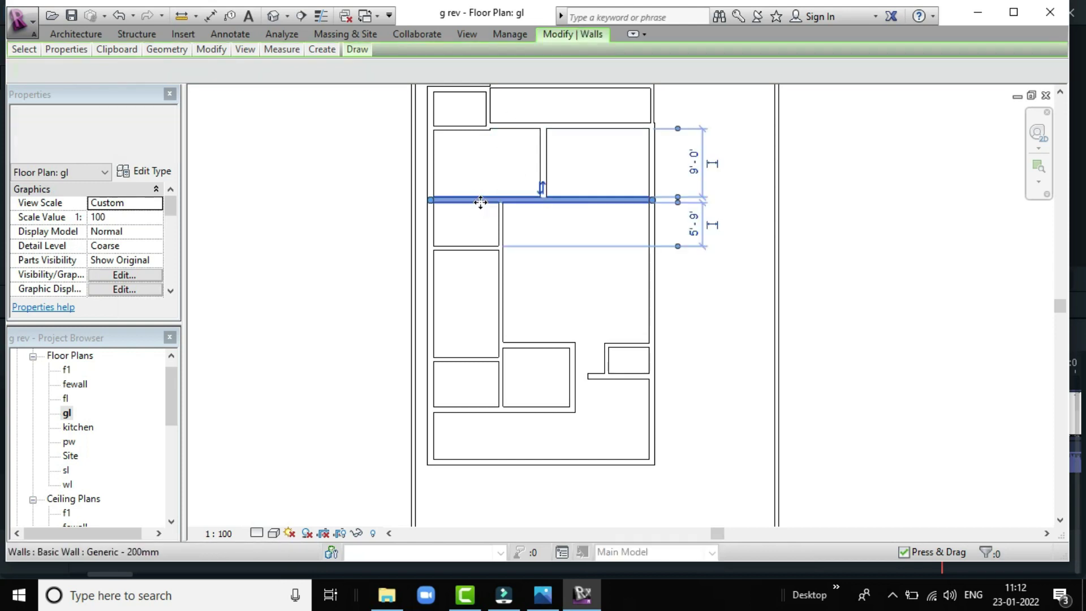
left_click(562, 218)
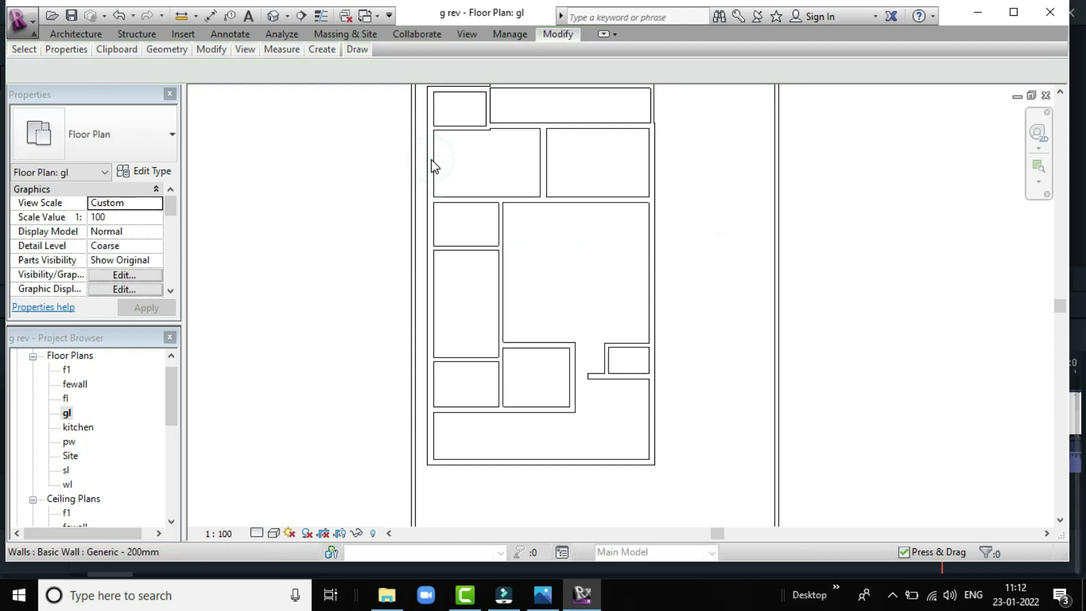
left_click(429, 166)
left_click(539, 226)
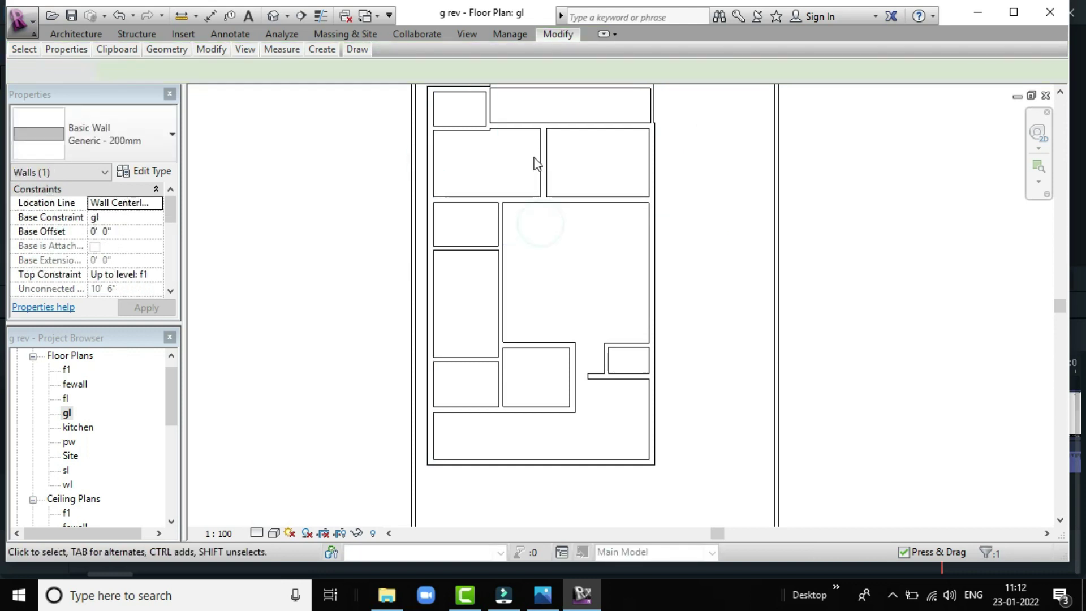
left_click(544, 161)
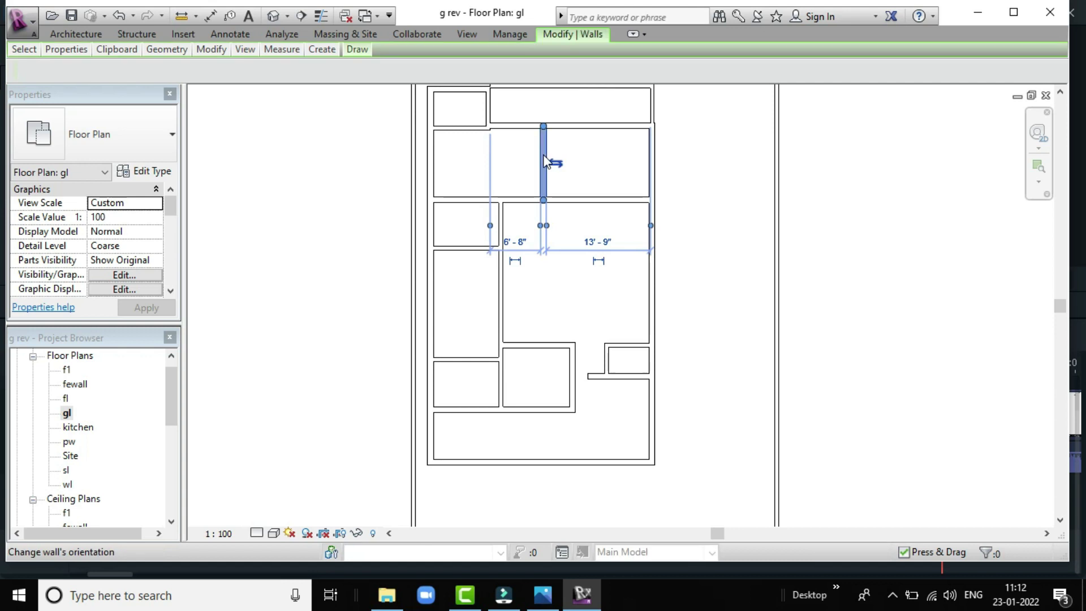
left_click(567, 303)
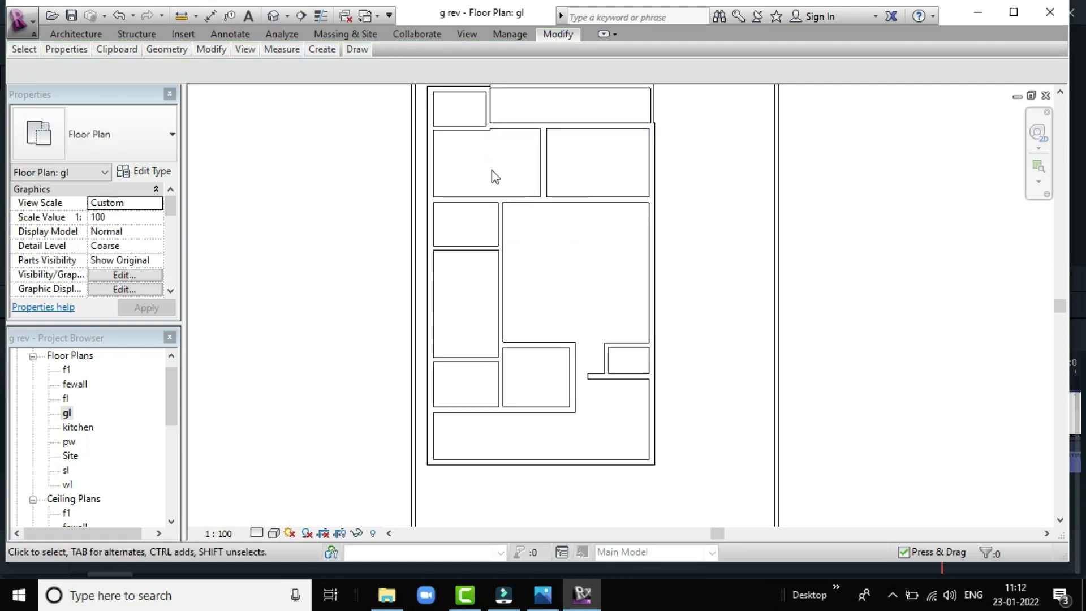
left_click(491, 196)
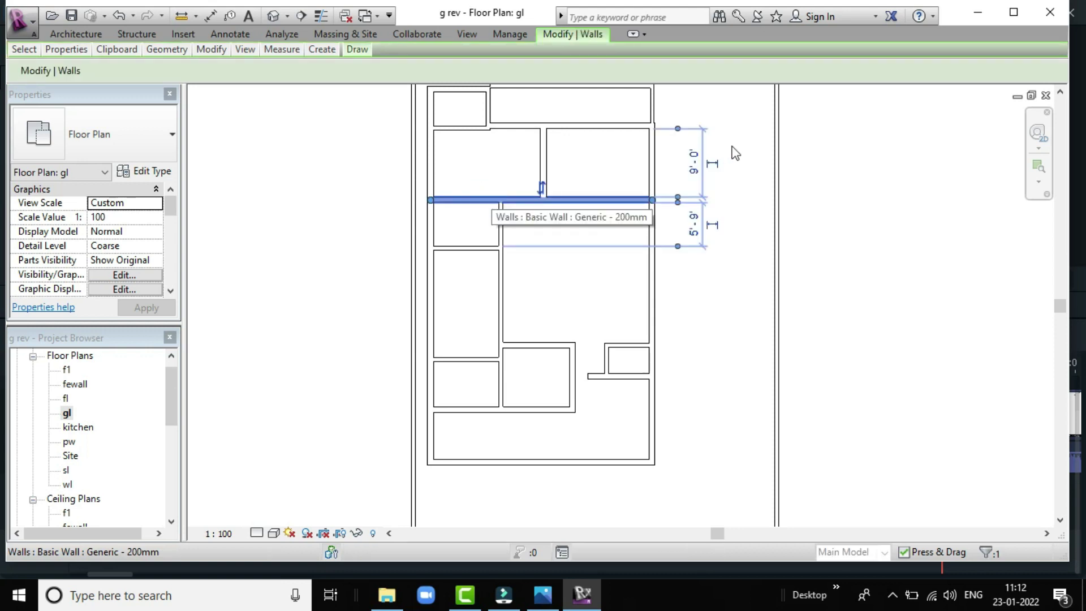
left_click(694, 162)
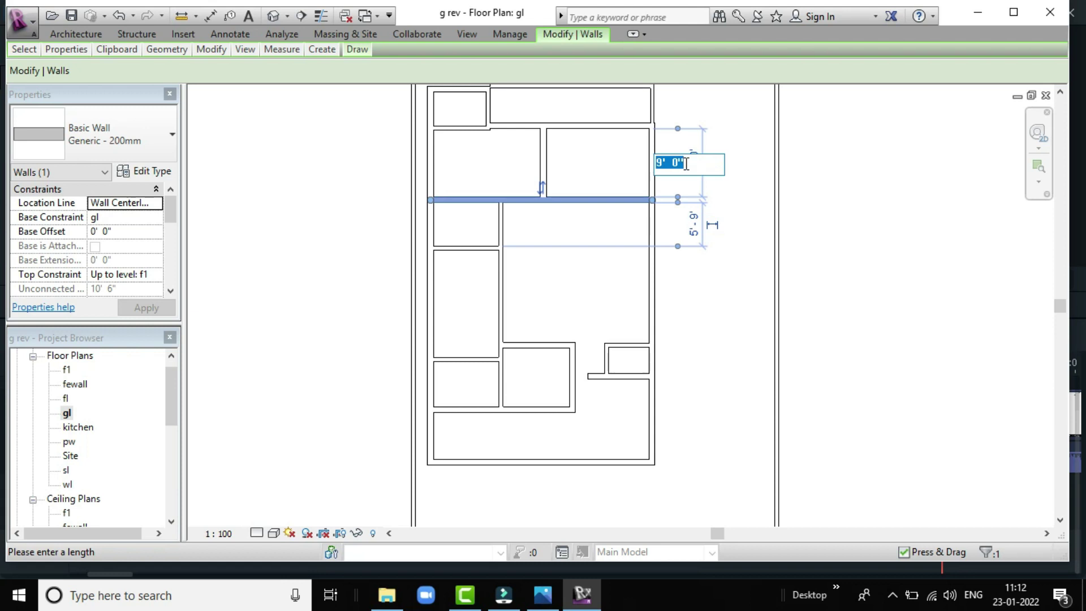
type("12")
key("Return")
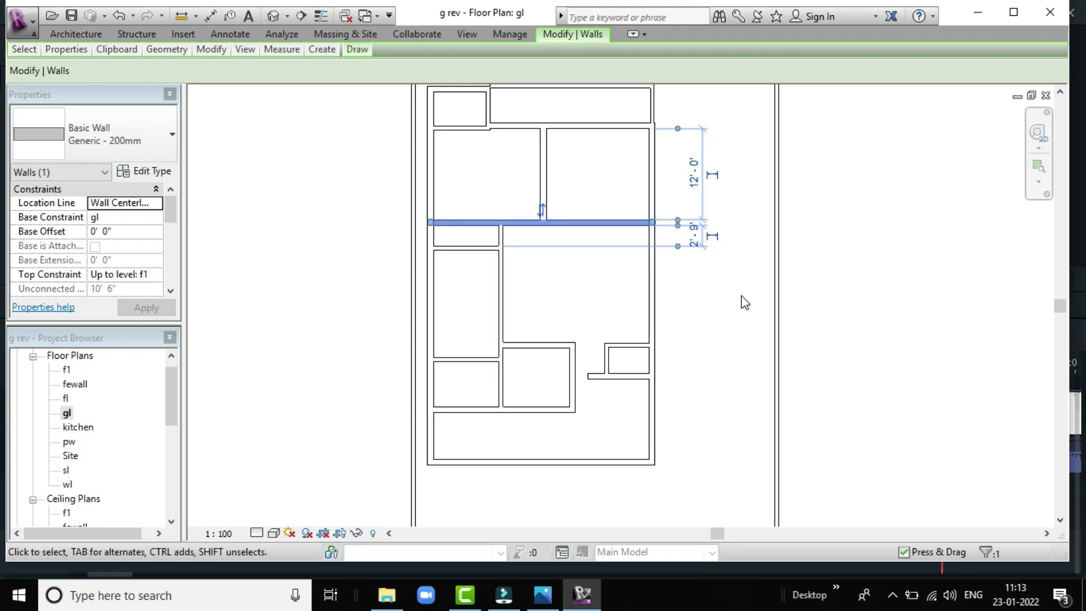
left_click(735, 301)
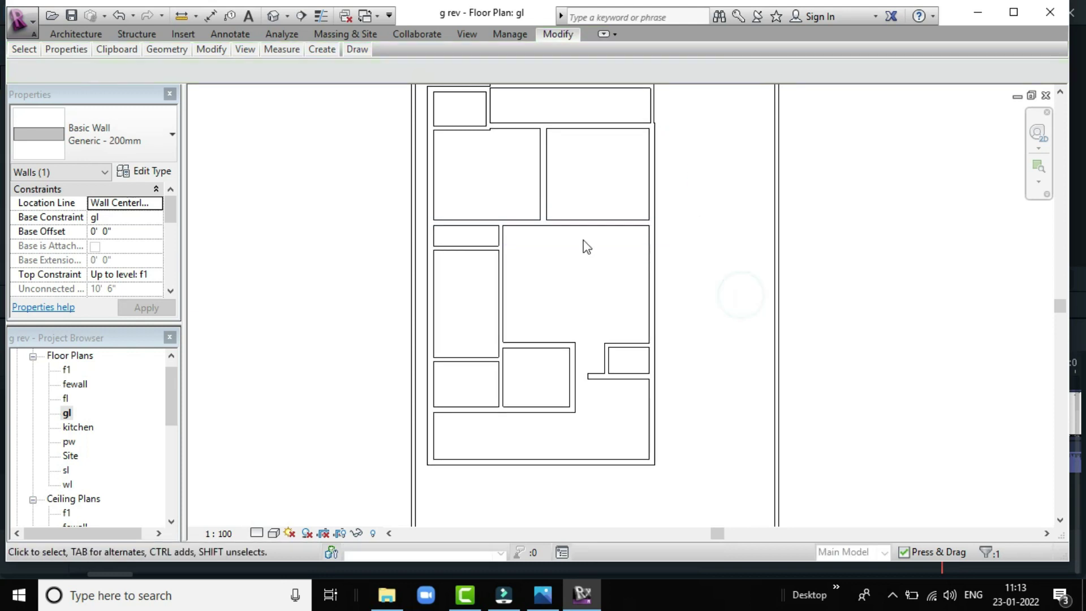
Move the short horizontal interior wall to a 7'-6" spacing
left_click(472, 244)
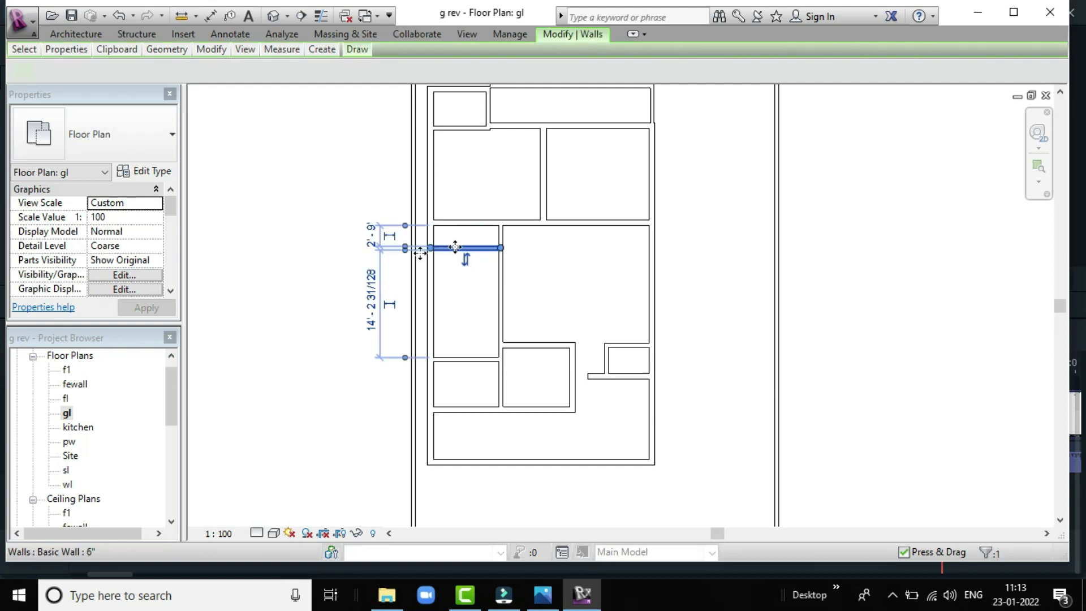
left_click(371, 233)
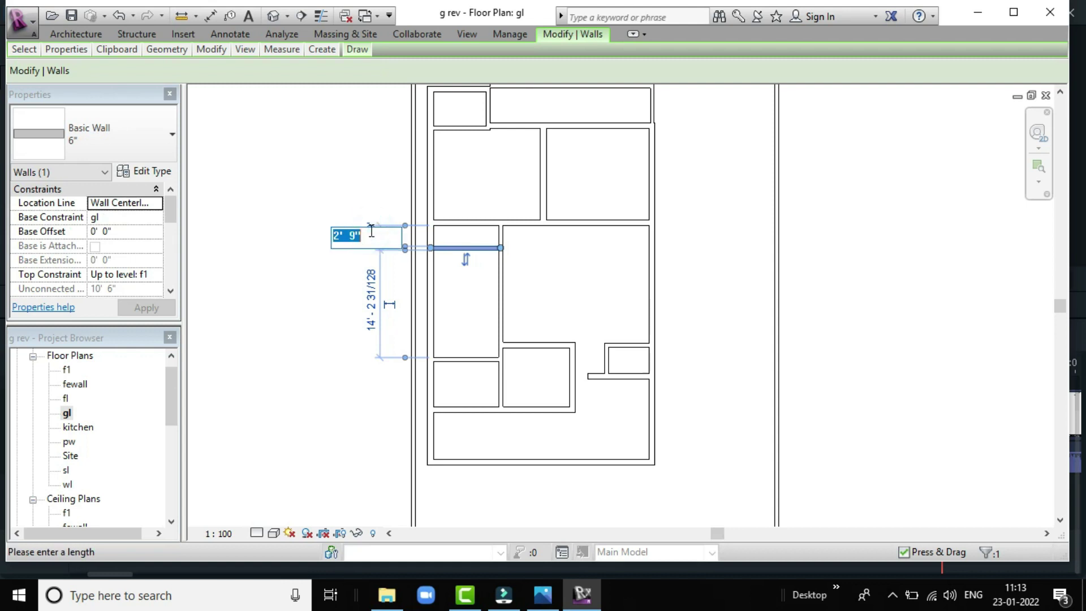
type("7'")
type("6")
key("Return")
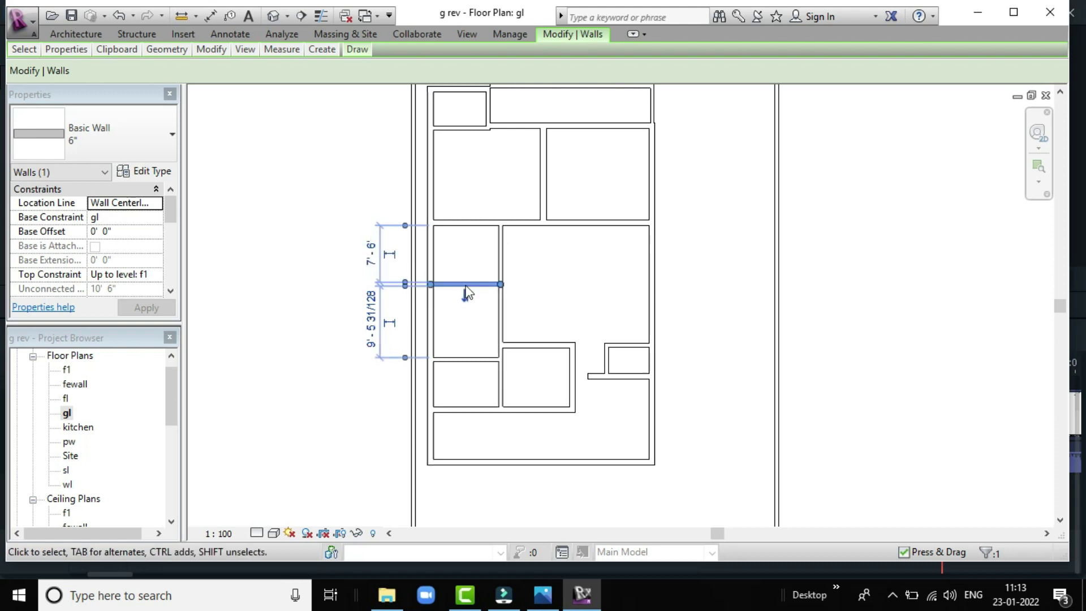
left_click(551, 286)
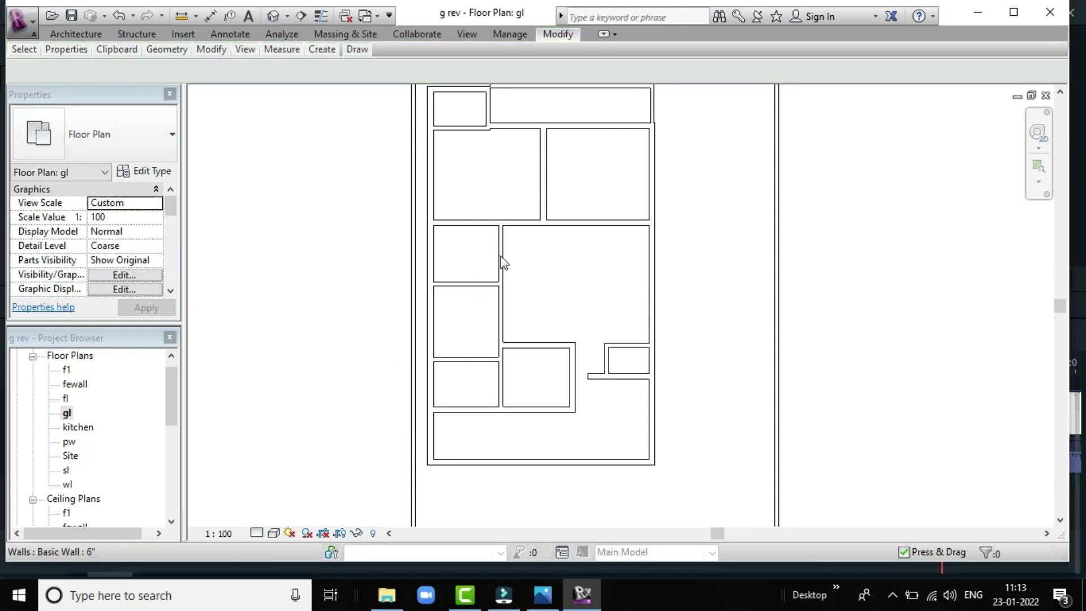
Reposition the long vertical interior wall to a 6'-3" offset
left_click(501, 261)
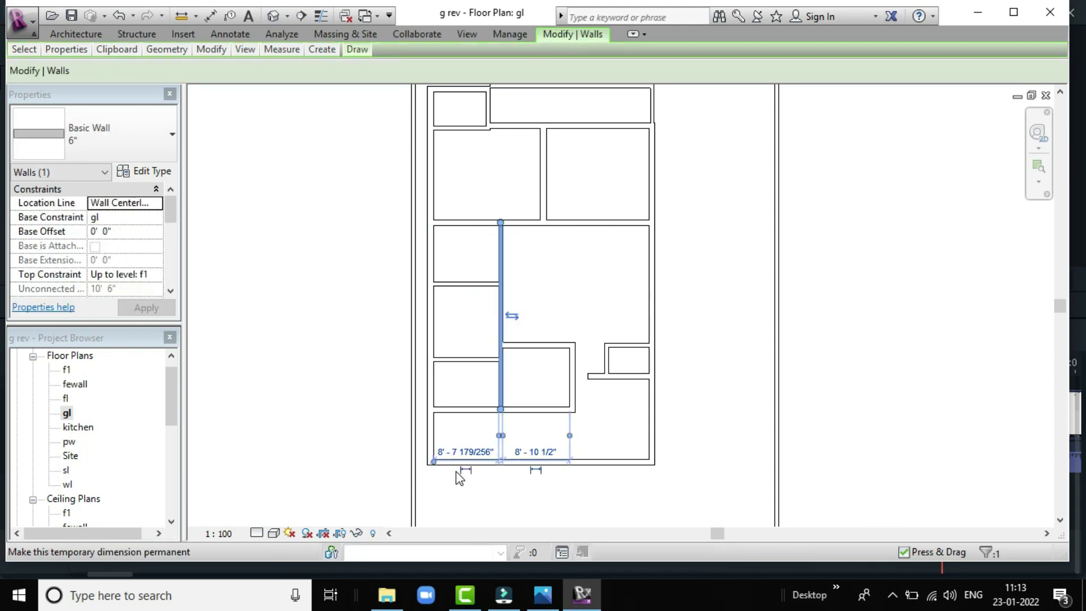
left_click(462, 451)
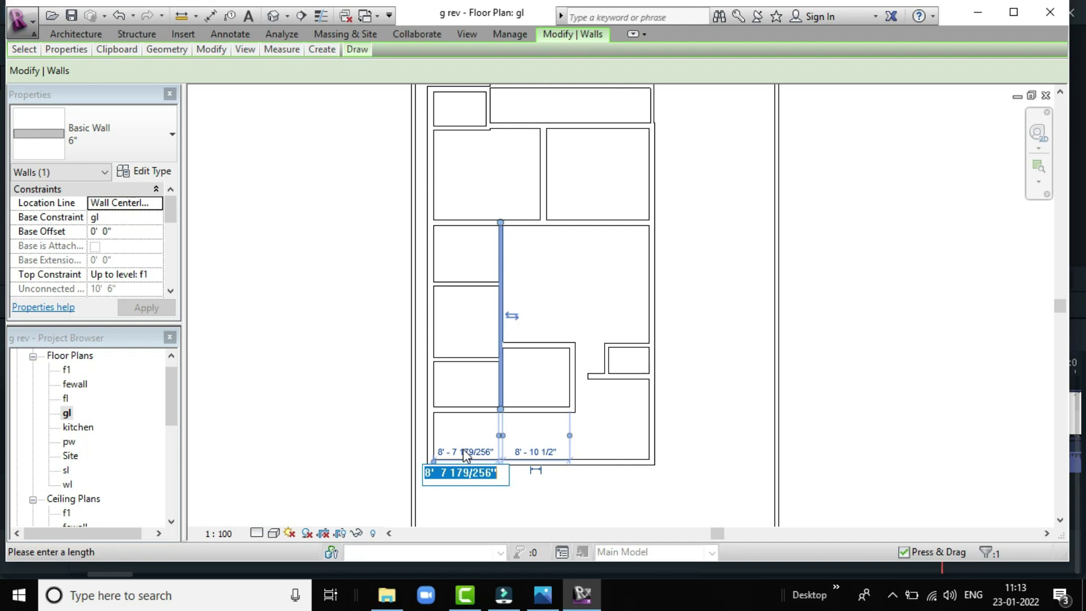
type("6")
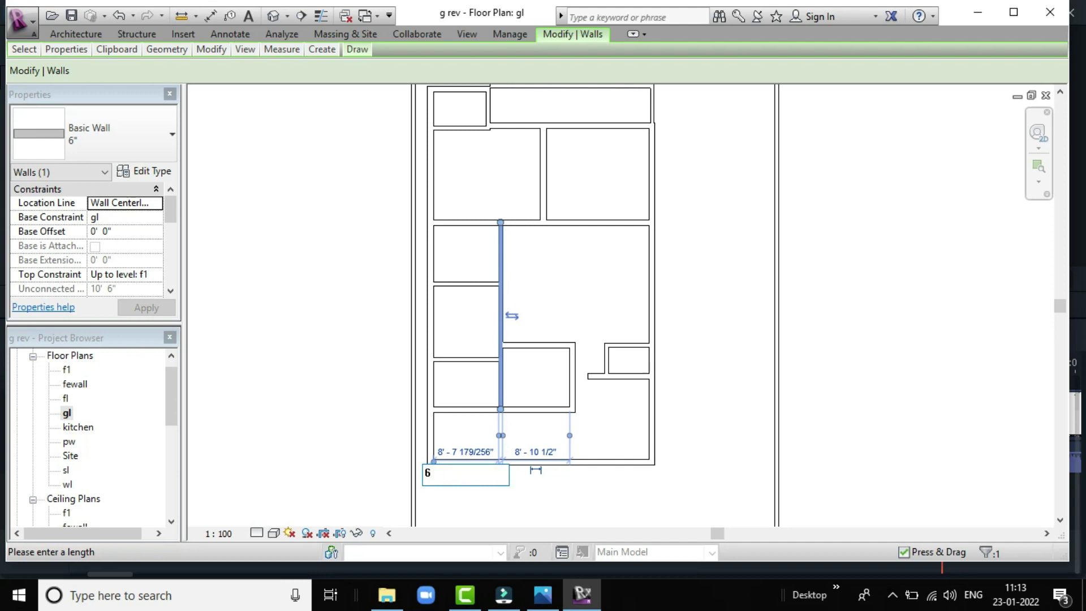
type("'3")
key("Return")
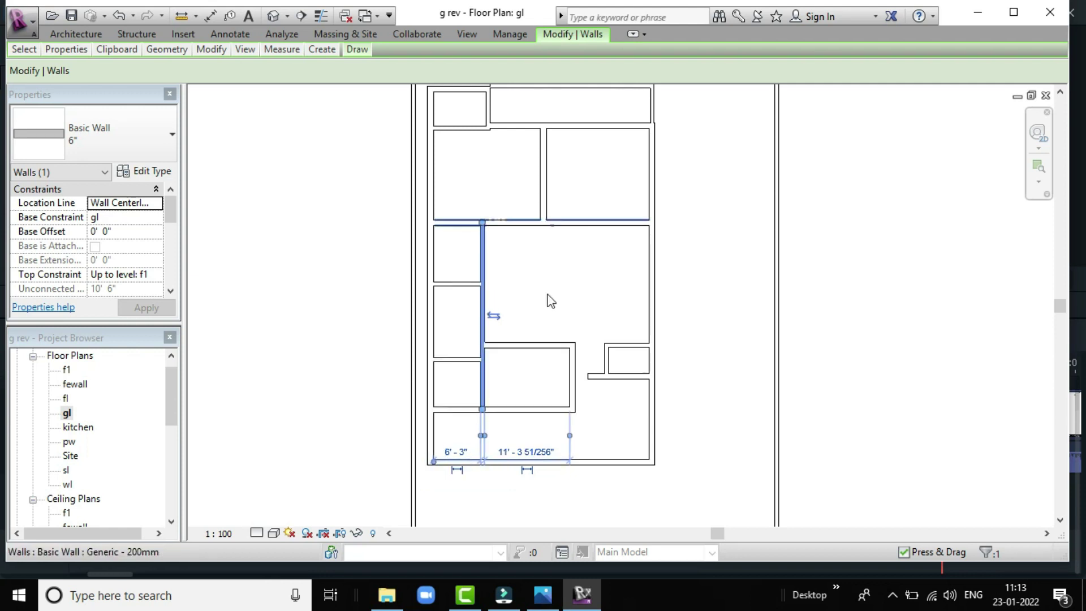
left_click(544, 296)
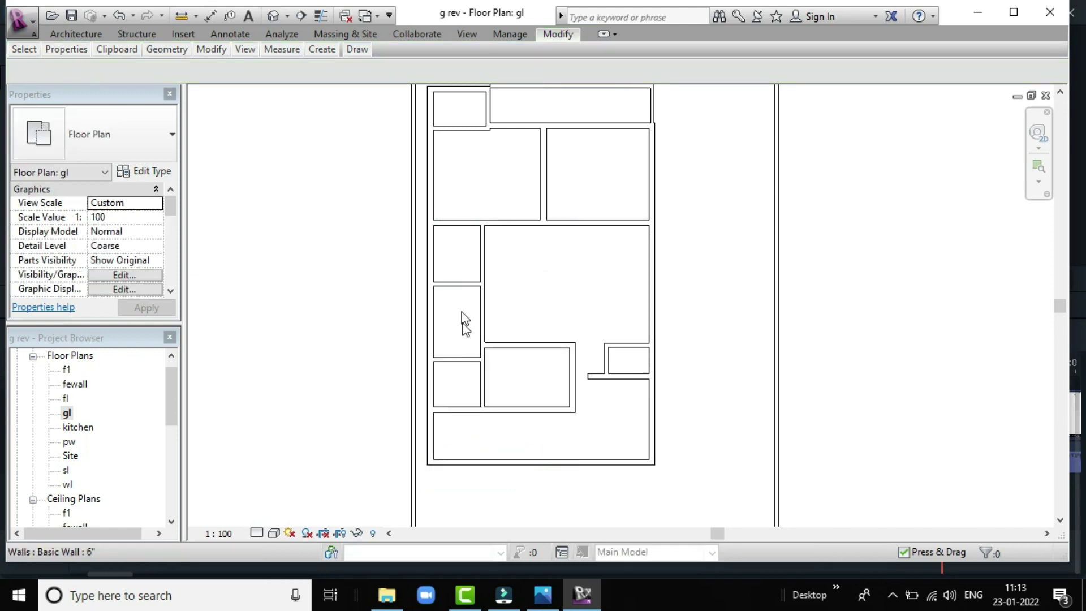
Set the horizontal wall between the left rooms to a 5'-3" distance
left_click(462, 361)
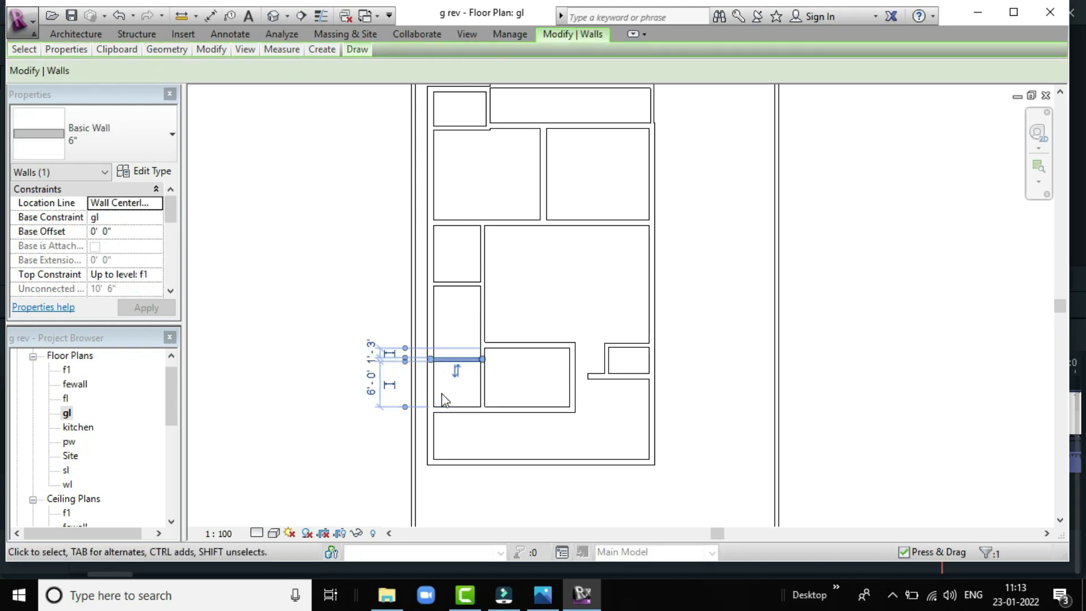
left_click(370, 379)
type("5'3")
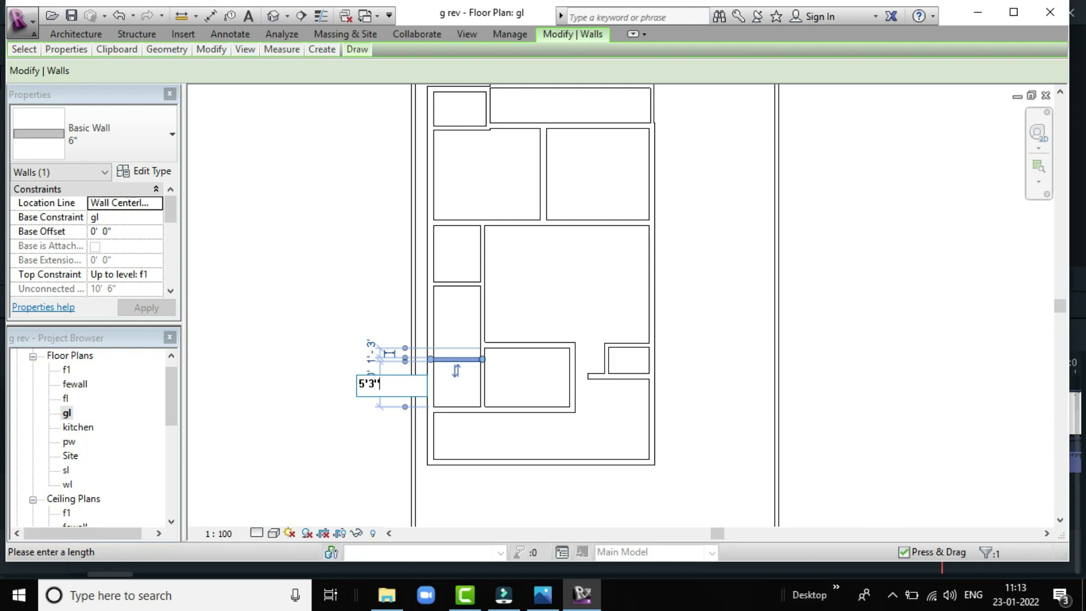
key("Return")
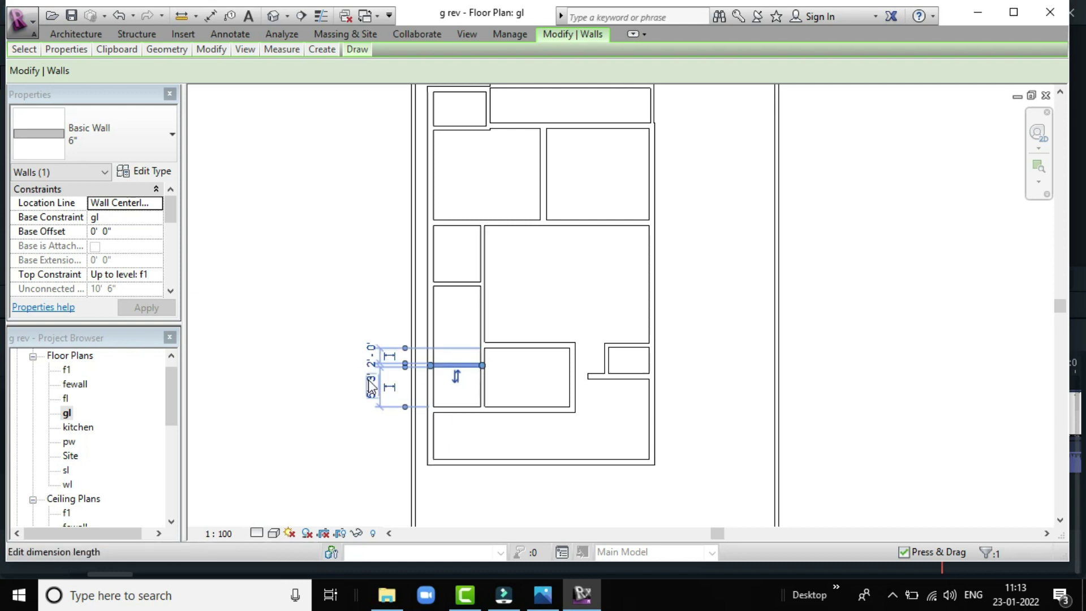
left_click(356, 281)
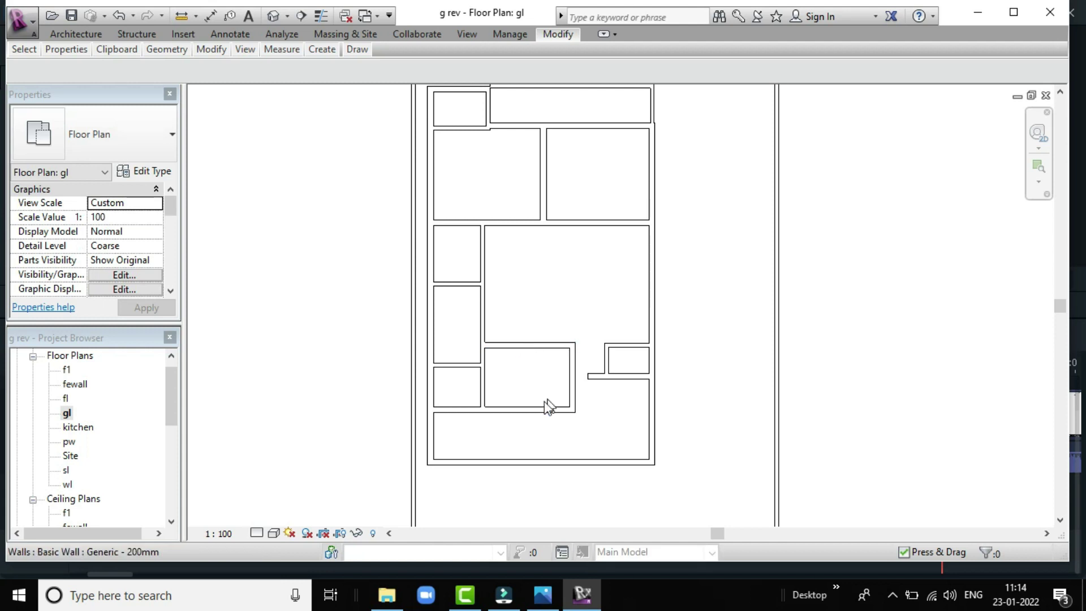
Move the lower room's right wall to a 10'-6" spacing
left_click(569, 377)
left_click(521, 447)
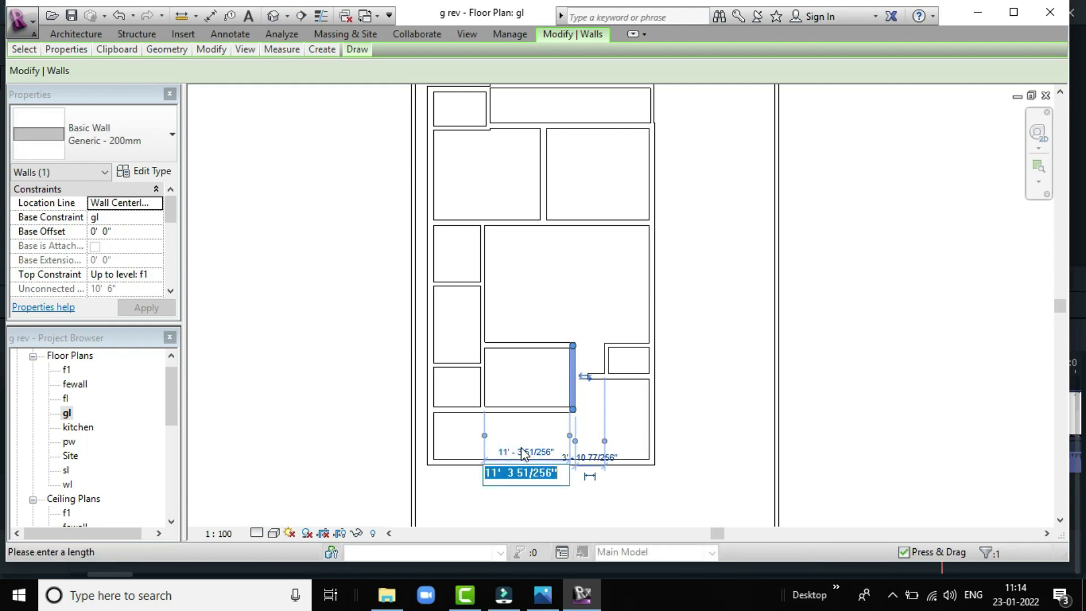
type("10'6\"")
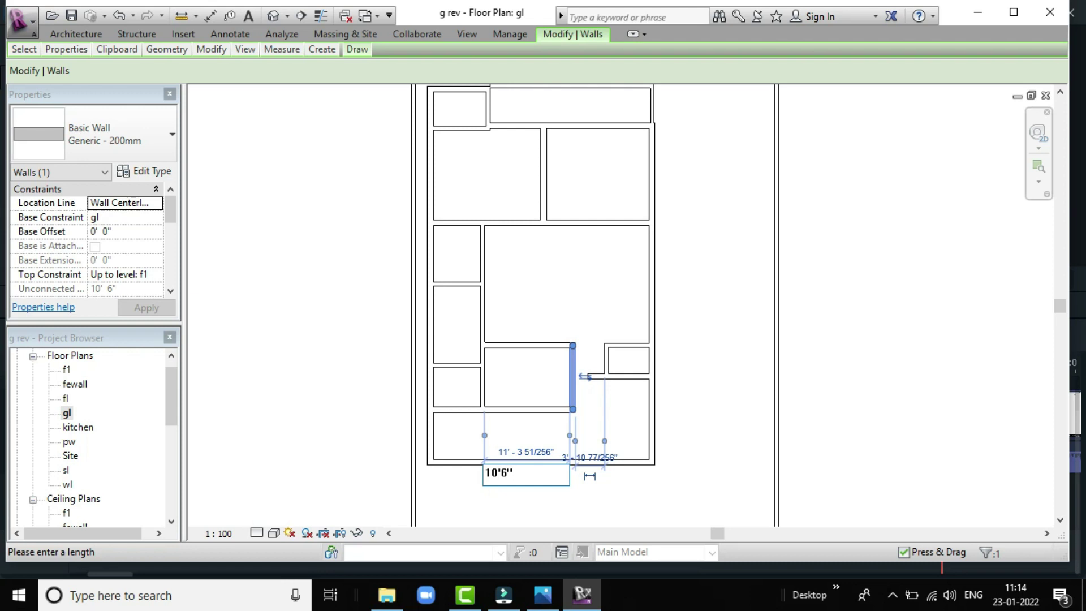
key("Return")
left_click(554, 307)
Raise the room's top horizontal wall from 7'-9" to a 10'-3" spacing
left_click(514, 408)
left_click(543, 310)
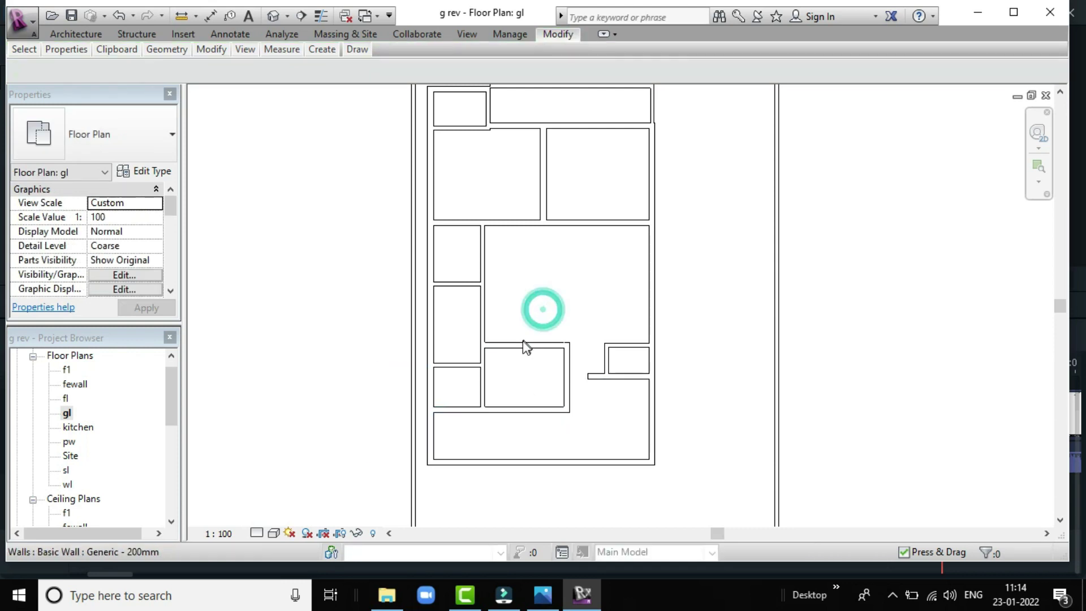
left_click(520, 340)
left_click(522, 342)
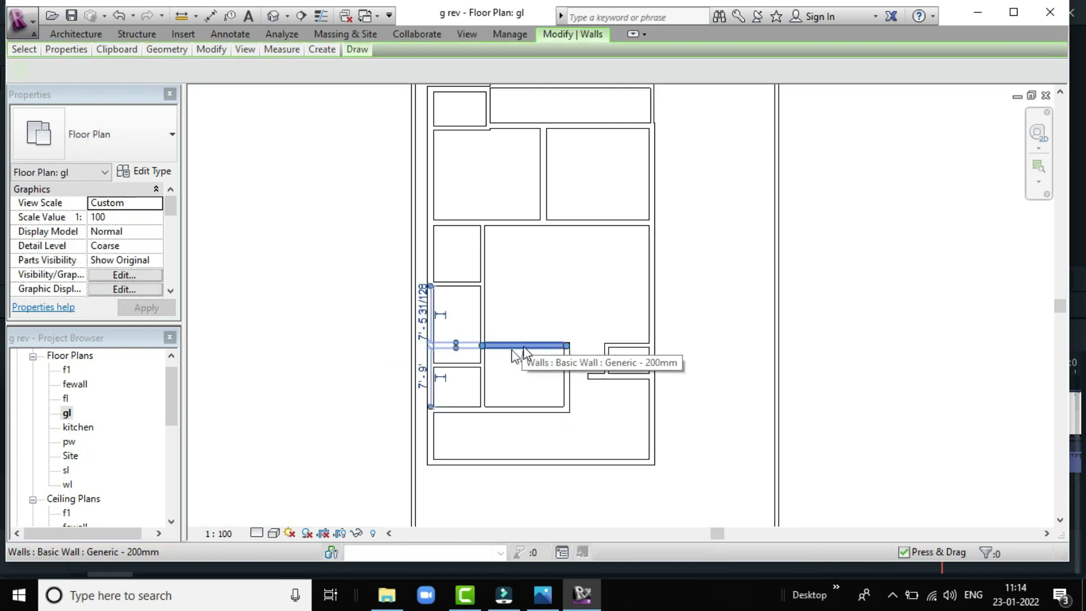
left_click(421, 376)
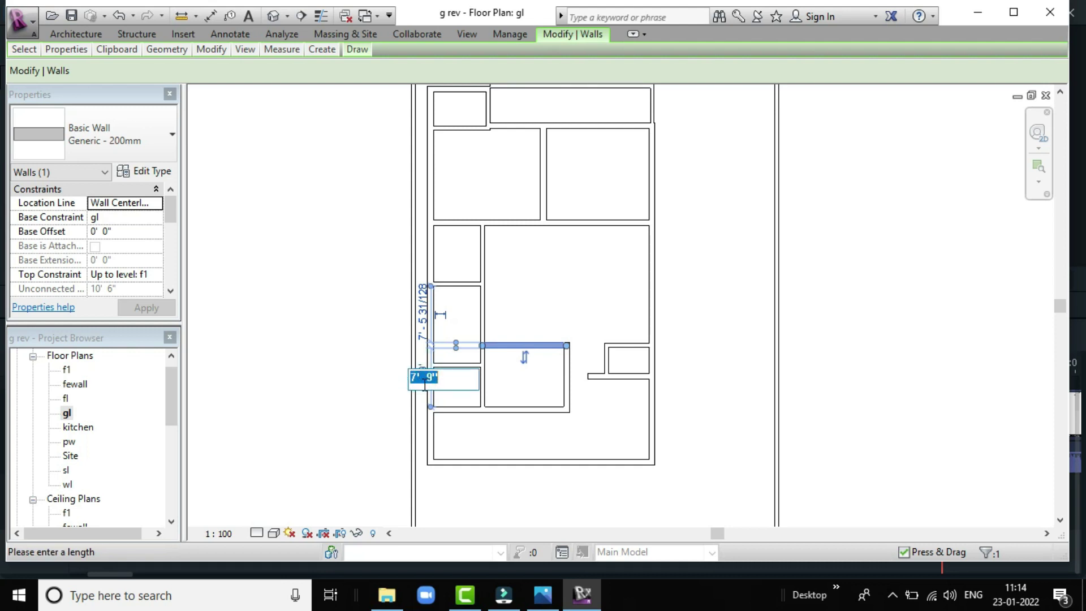
type("10'")
type("3")
type("\"")
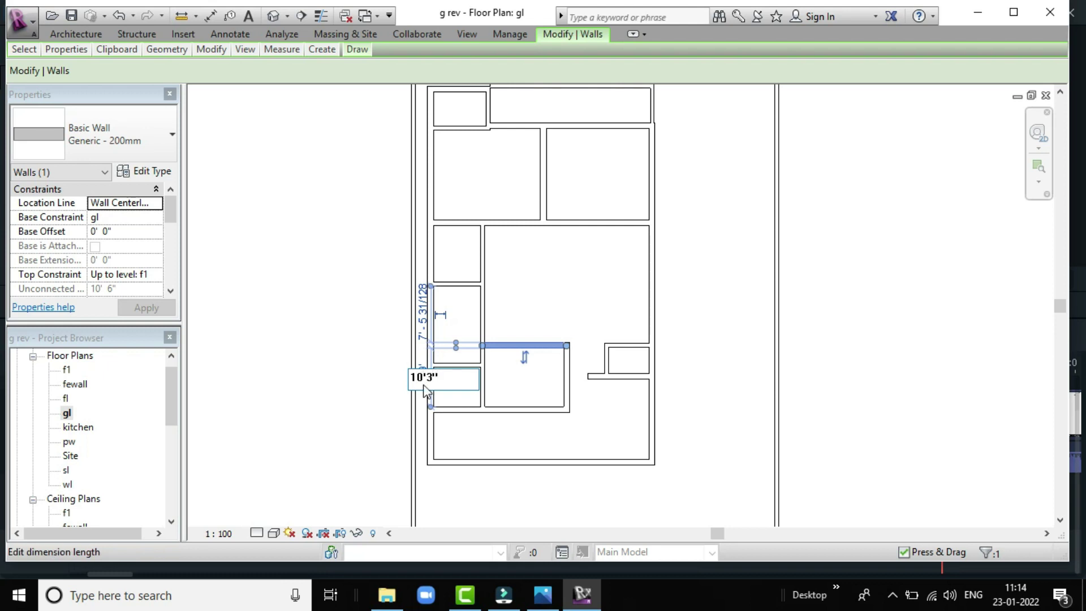
key("Return")
left_click(713, 325)
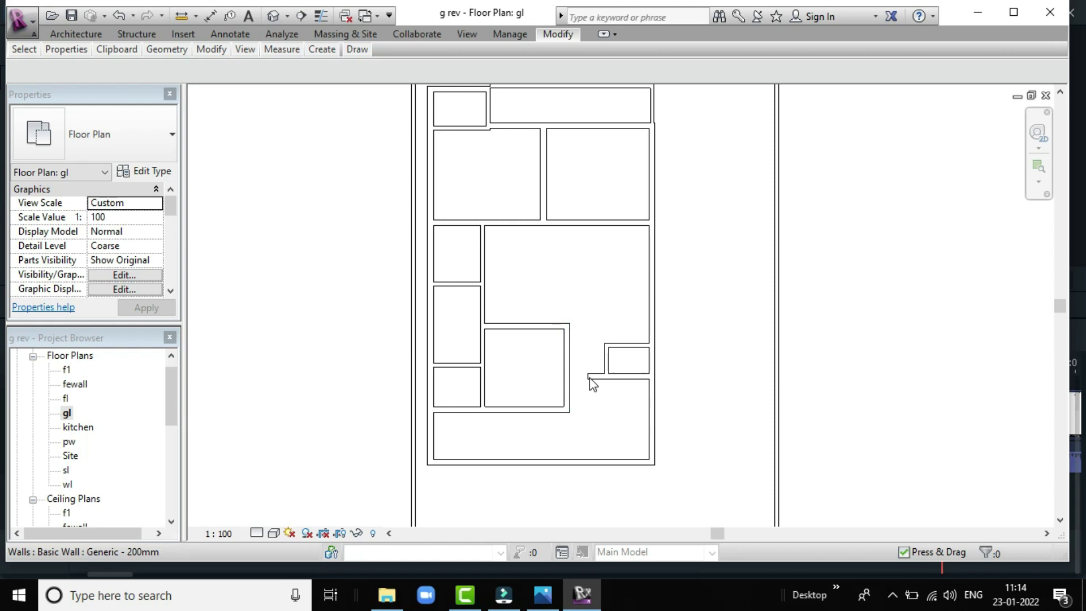
Move the horizontal wall beside the small room to an 11' distance
left_click(629, 376)
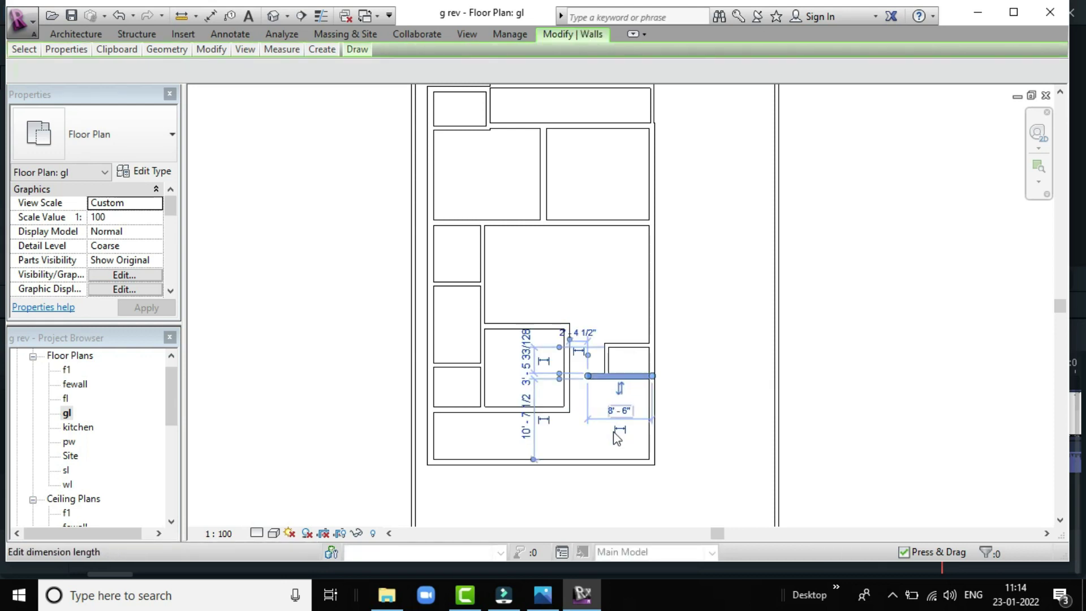
left_click(526, 428)
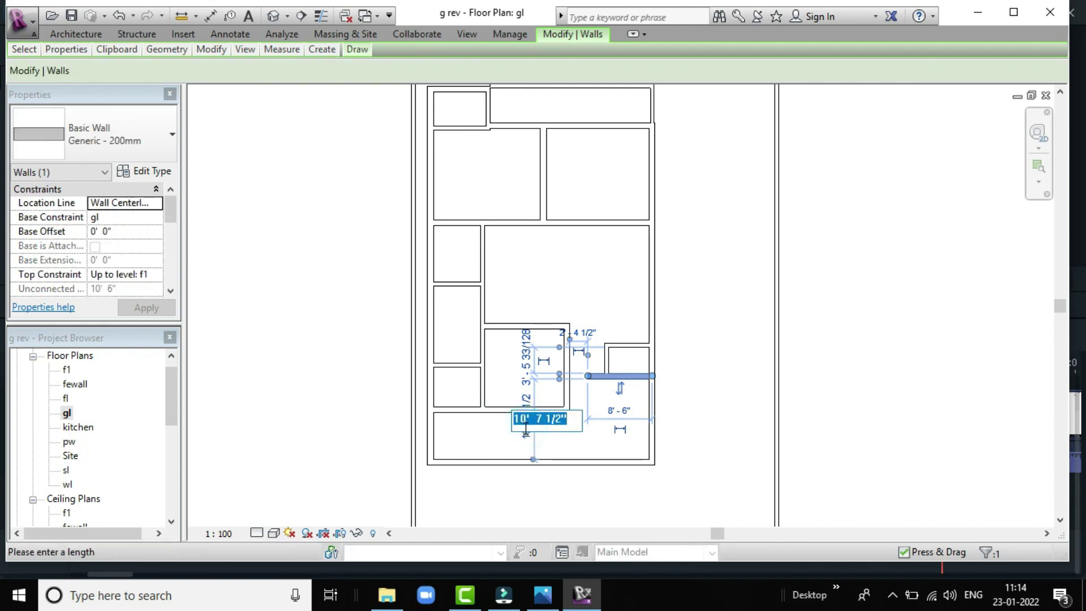
type("11'")
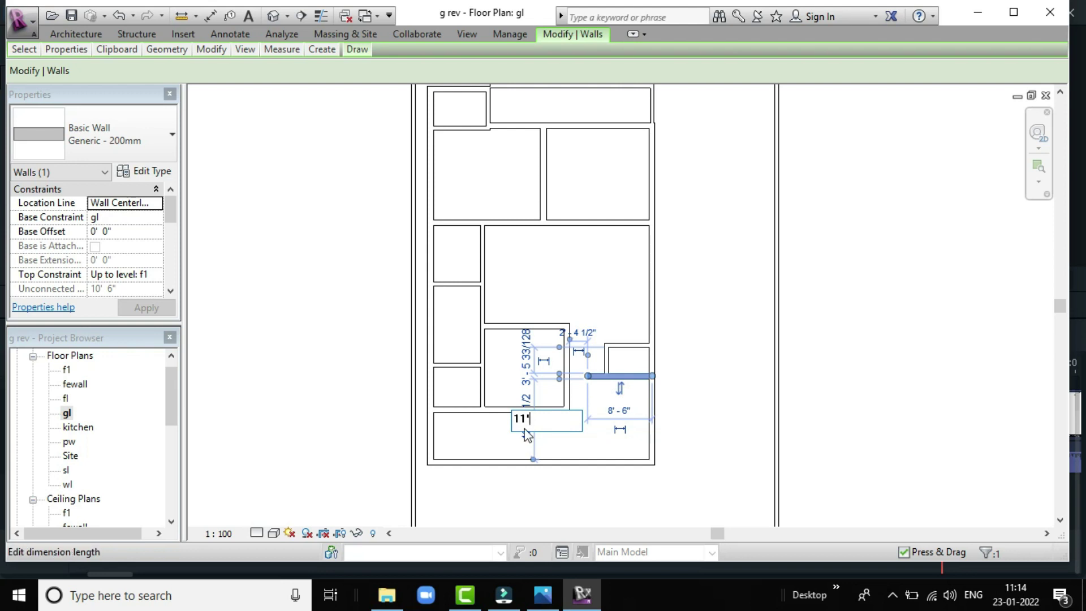
key("Return")
left_click(707, 388)
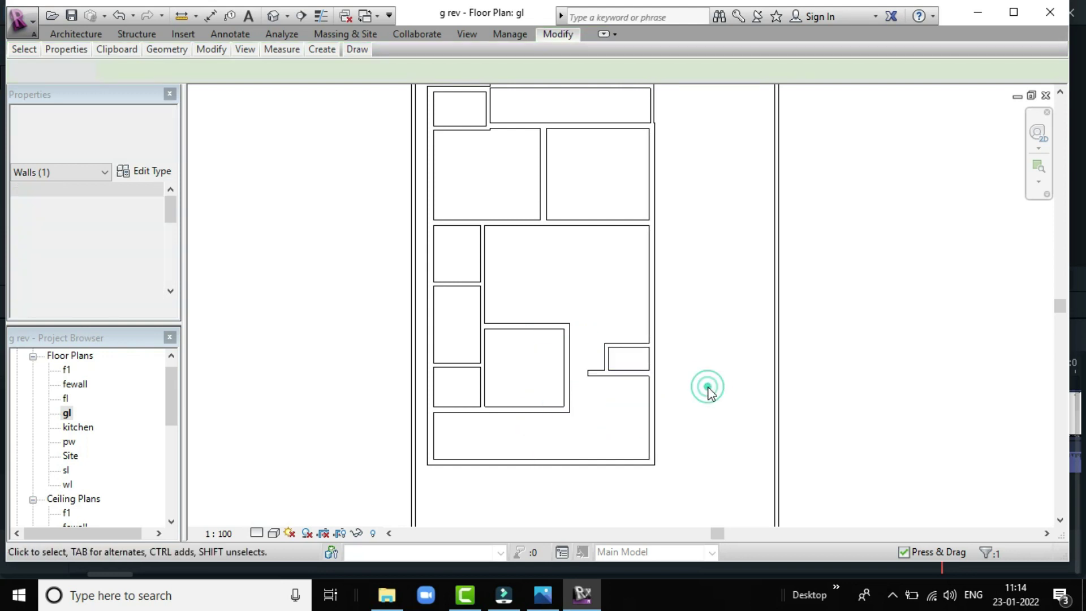
Reposition the short wall stub to a 4'-4 1/2" distance
left_click(622, 345)
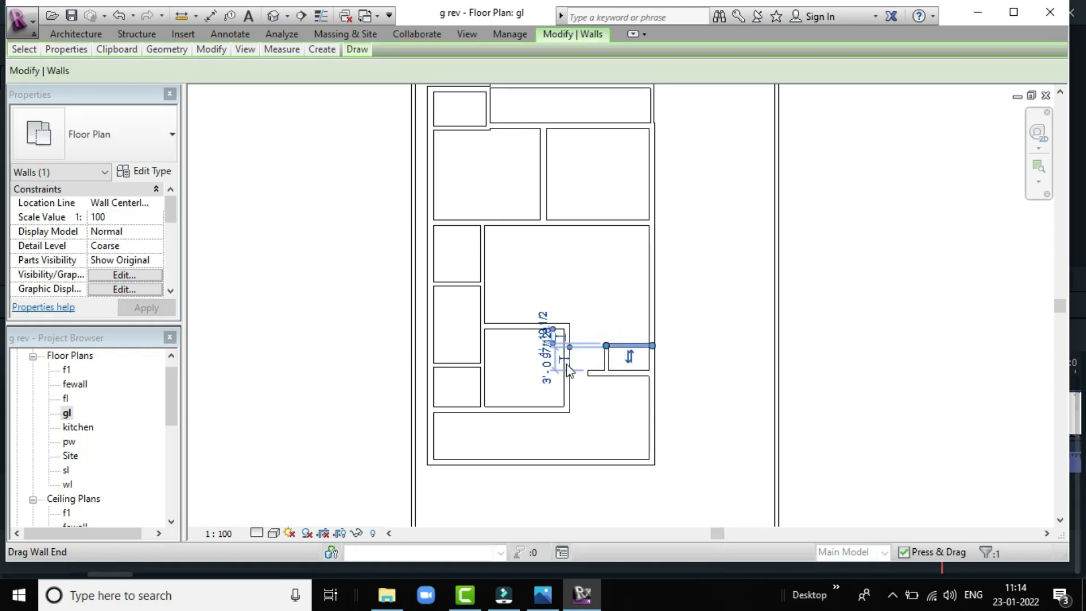
left_click(547, 364)
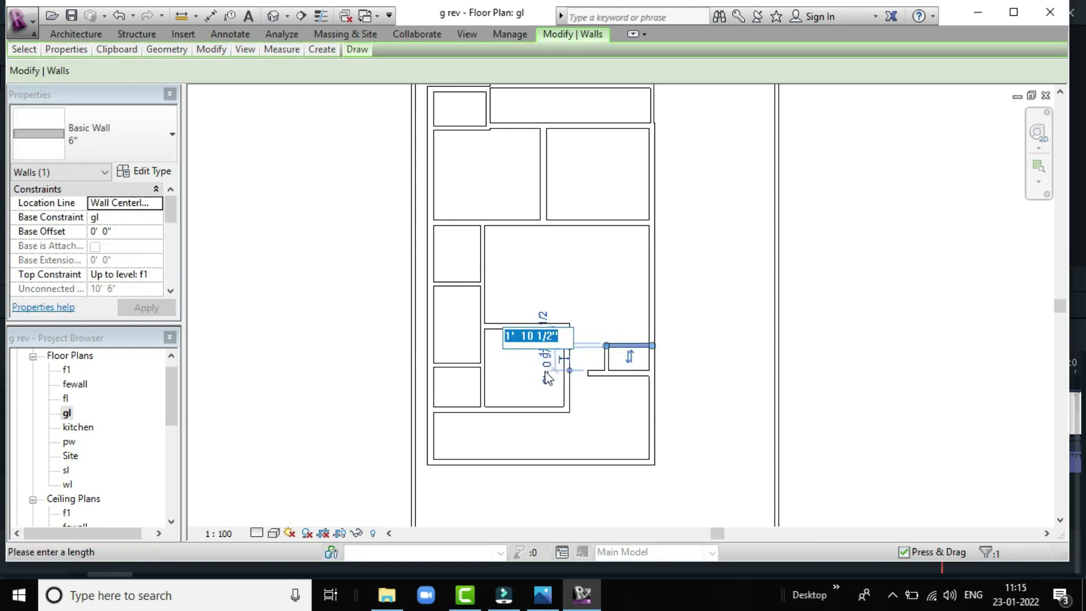
left_click(548, 372)
left_click(546, 374)
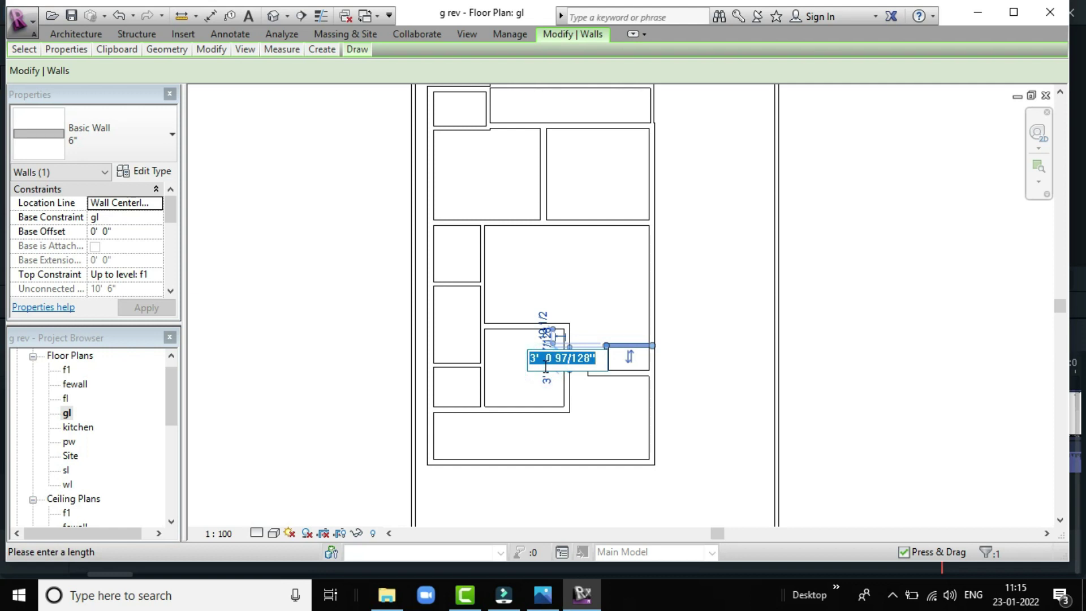
type("4'")
key("BackSpace")
type("4.5\"")
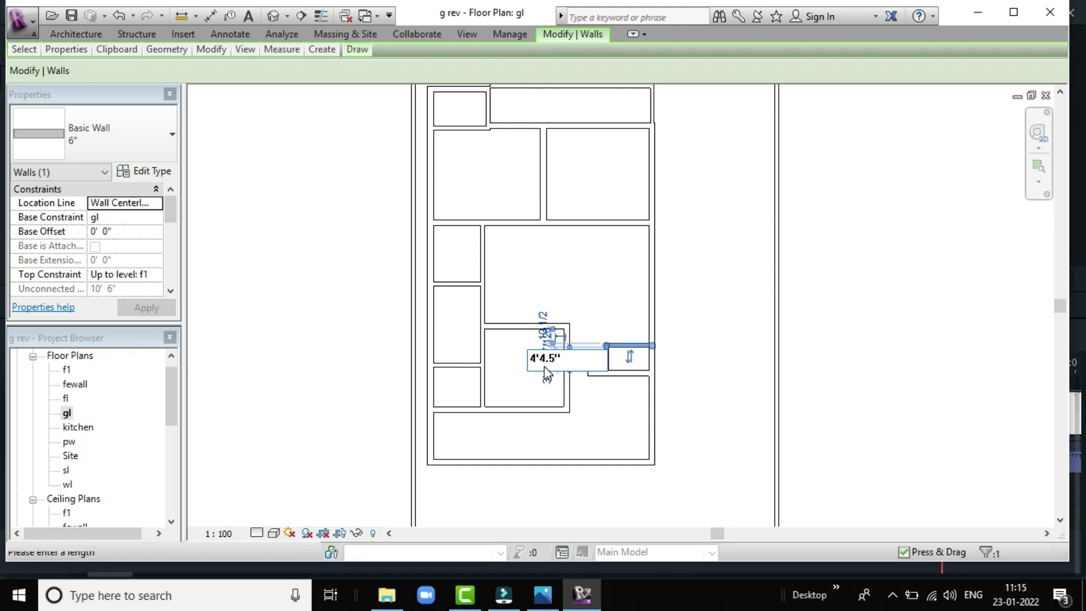
key("Return")
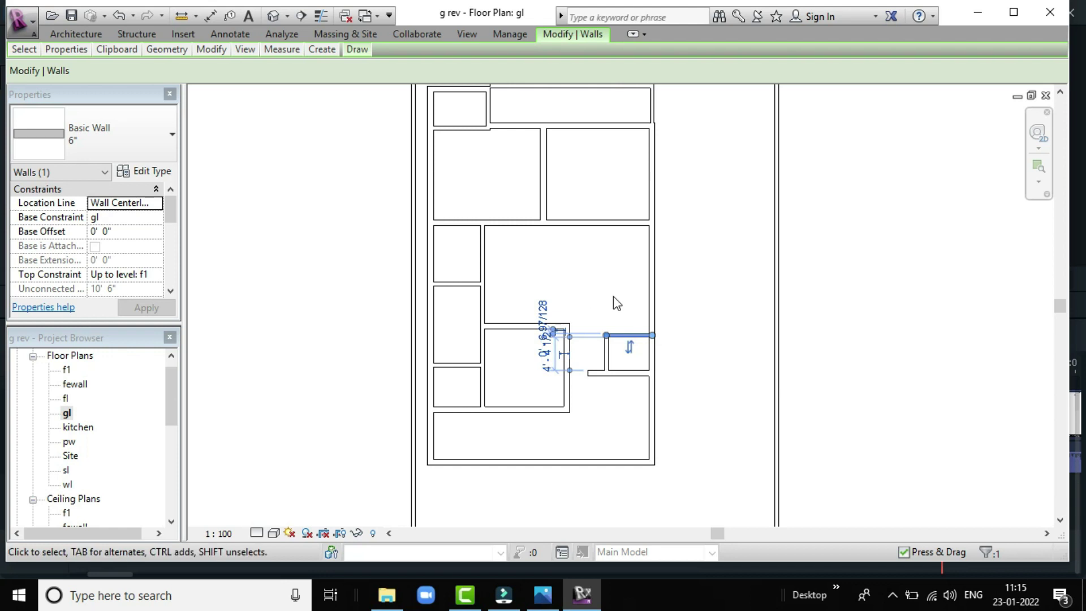
left_click(614, 295)
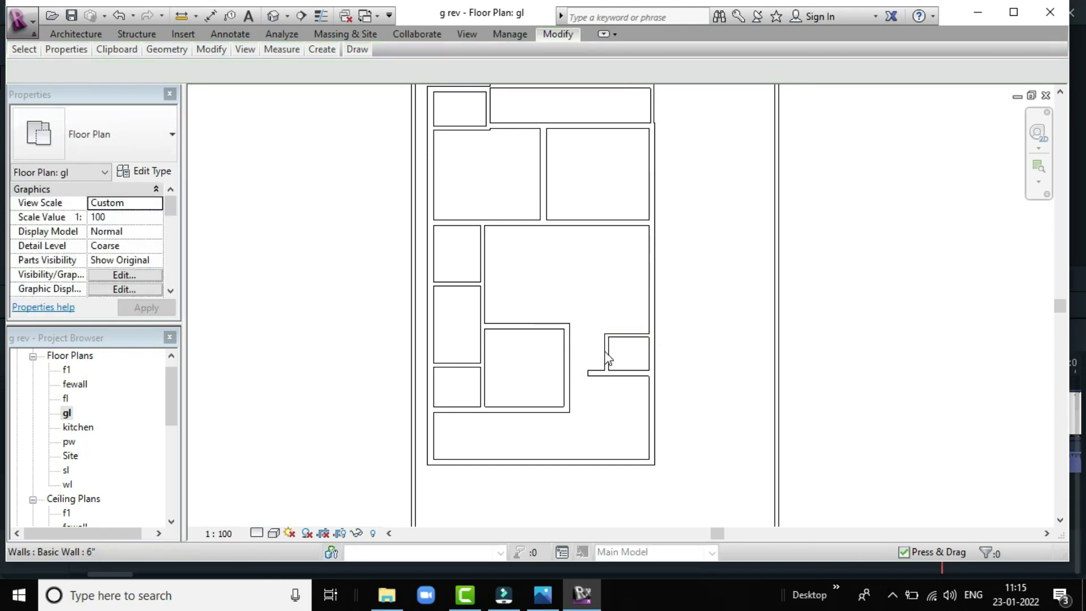
Move the small room's short vertical wall from 5'-4 1/2" to 4'-6"
left_click(606, 355)
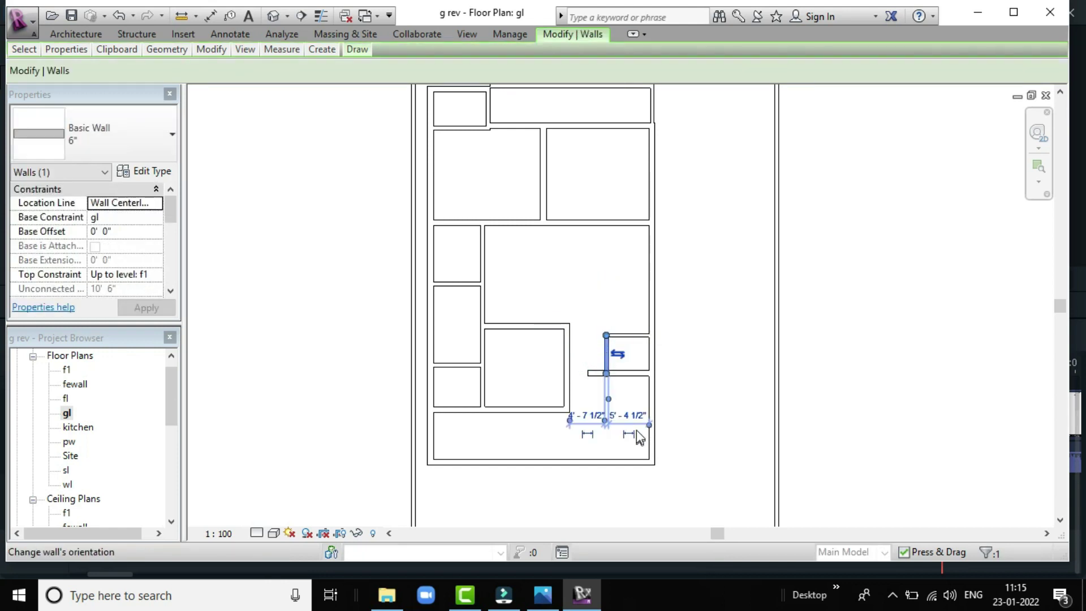
left_click(628, 415)
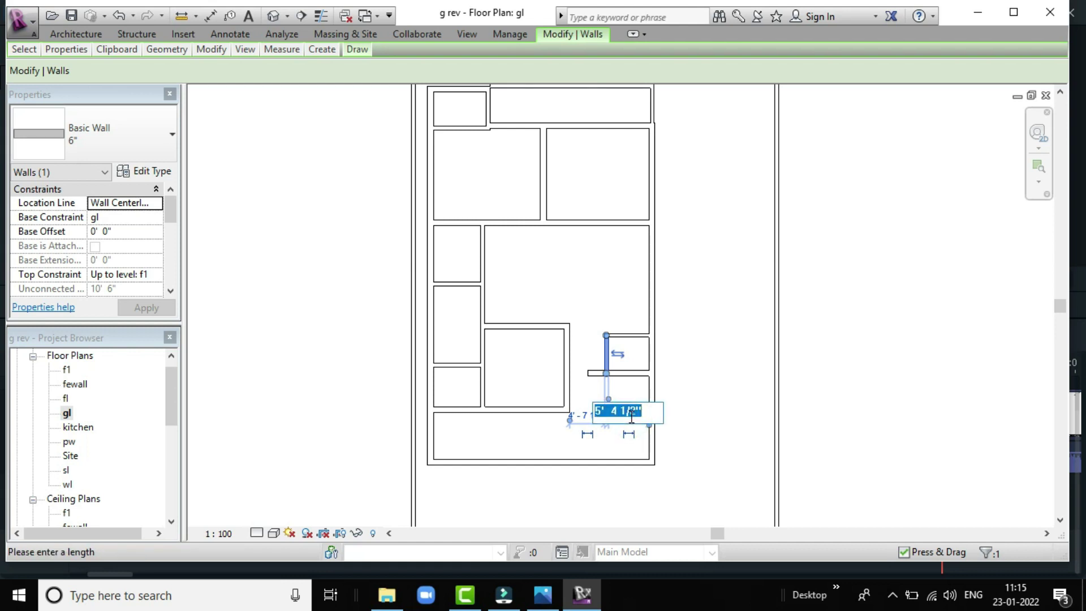
type("4'")
type("6\"")
key("Return")
left_click(693, 370)
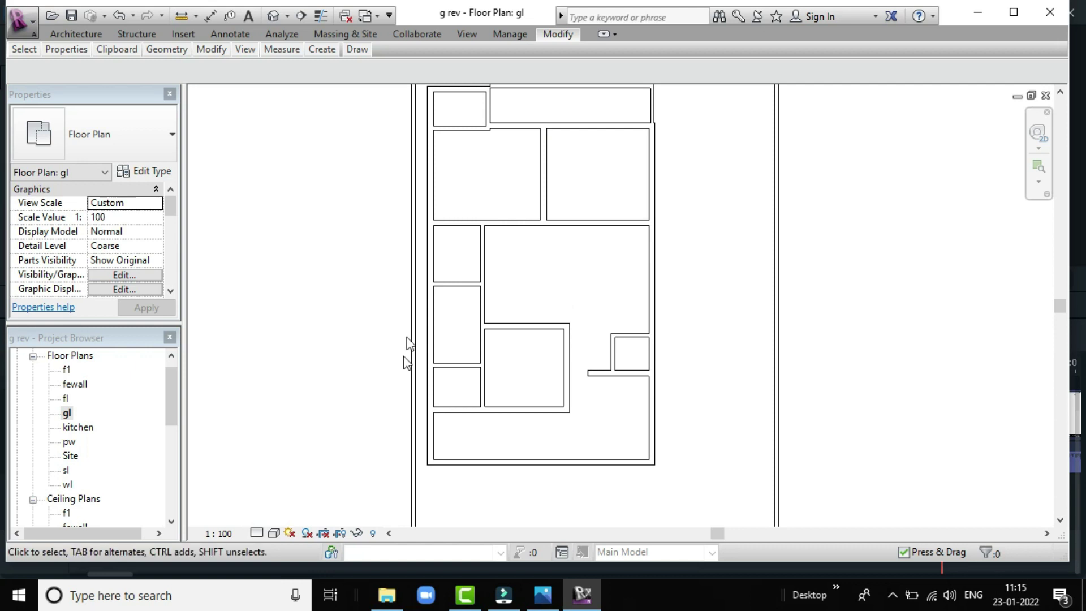
Zoom out on the floor plan and bring up the View tab commands
scroll(532, 294, "down", 2)
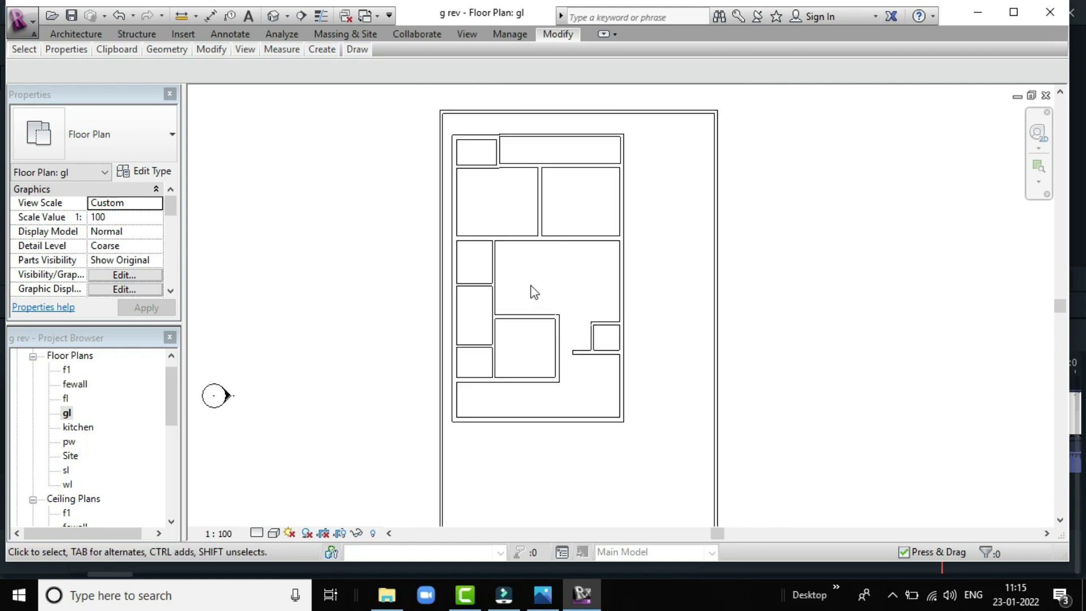
scroll(532, 289, "down", 1)
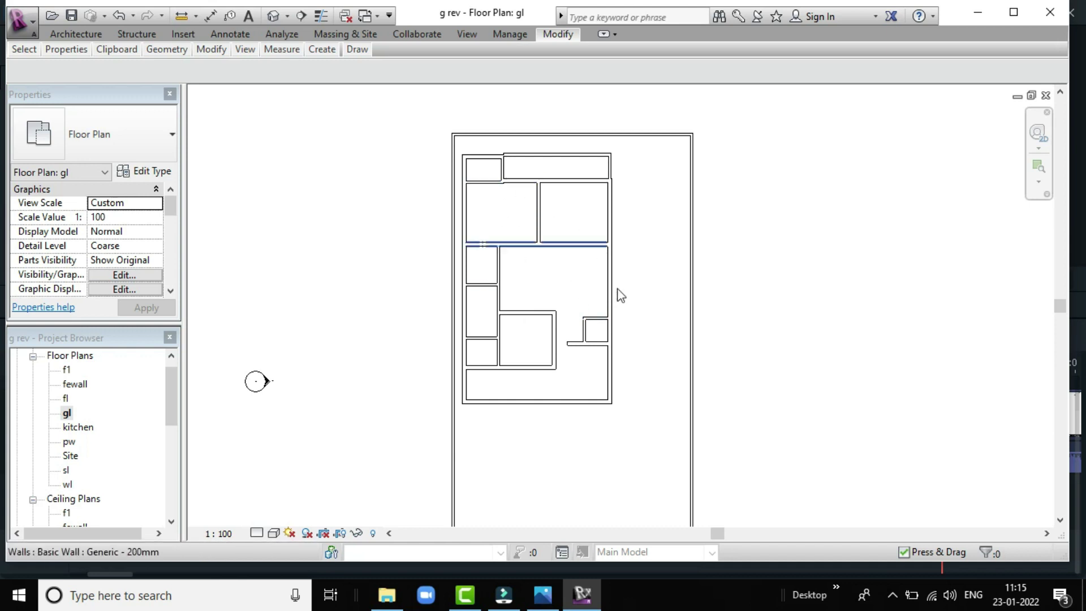
left_click(466, 35)
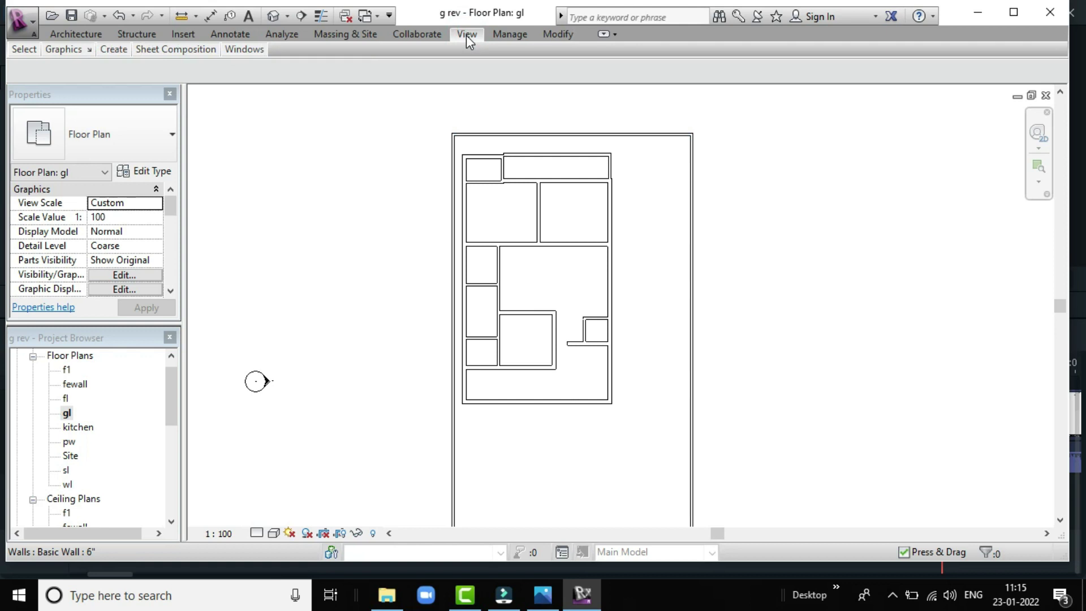
Create a default 3D view of the model and switch it to Shaded visual style
left_click(116, 54)
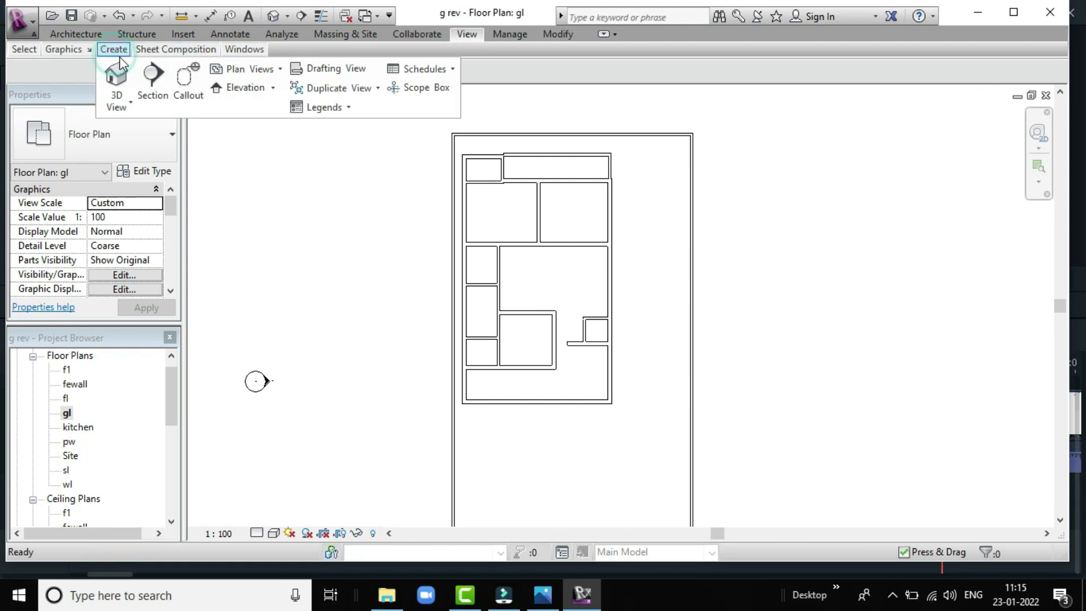
left_click(121, 77)
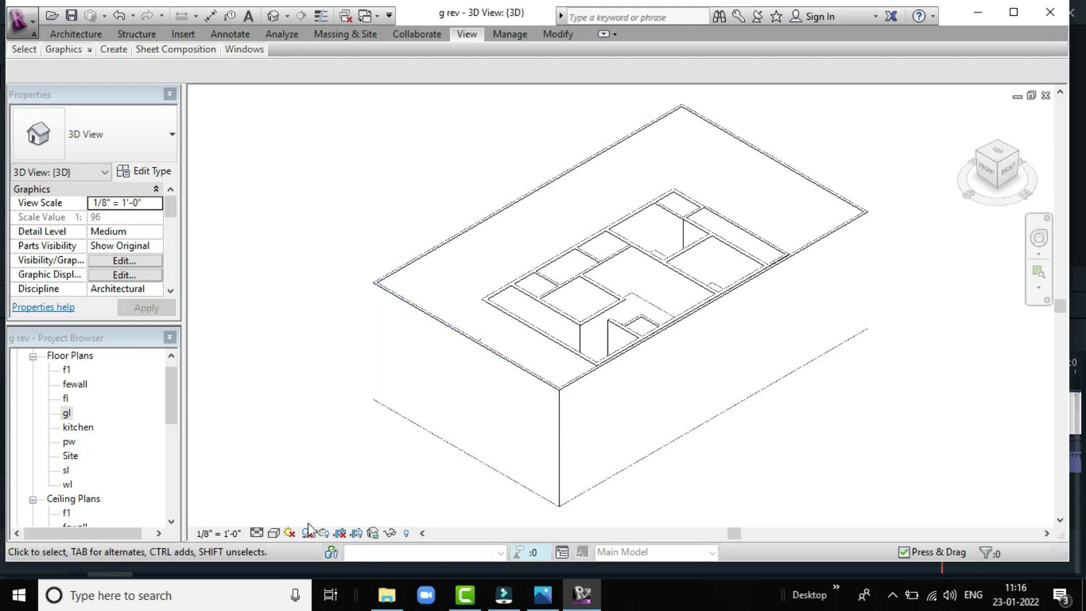
left_click(273, 534)
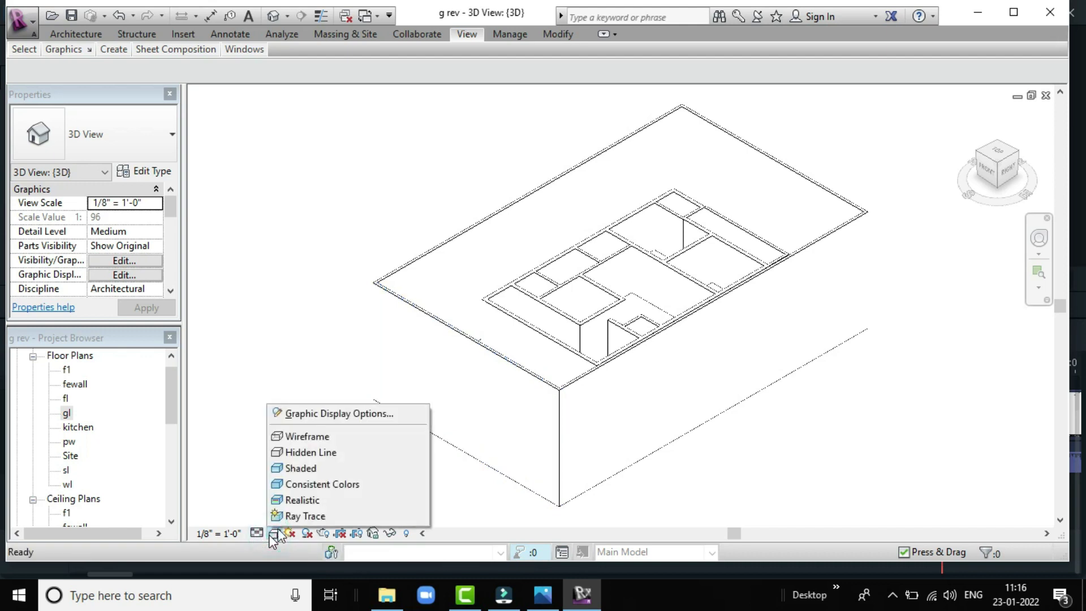
left_click(297, 496)
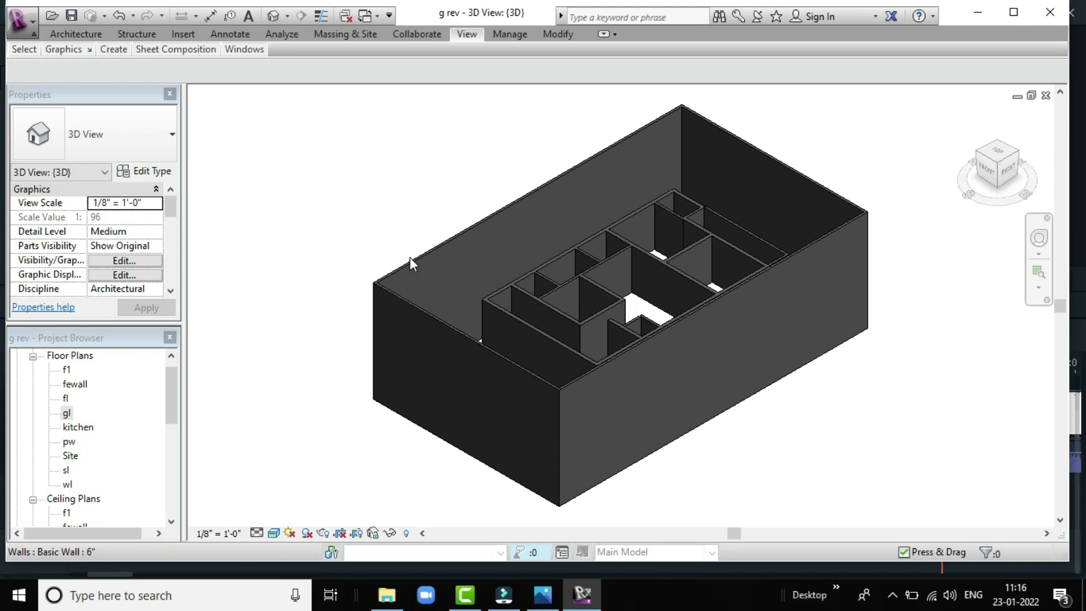
Select the four outer boundary walls and constrain them from base gl up to level wl
left_click(423, 313)
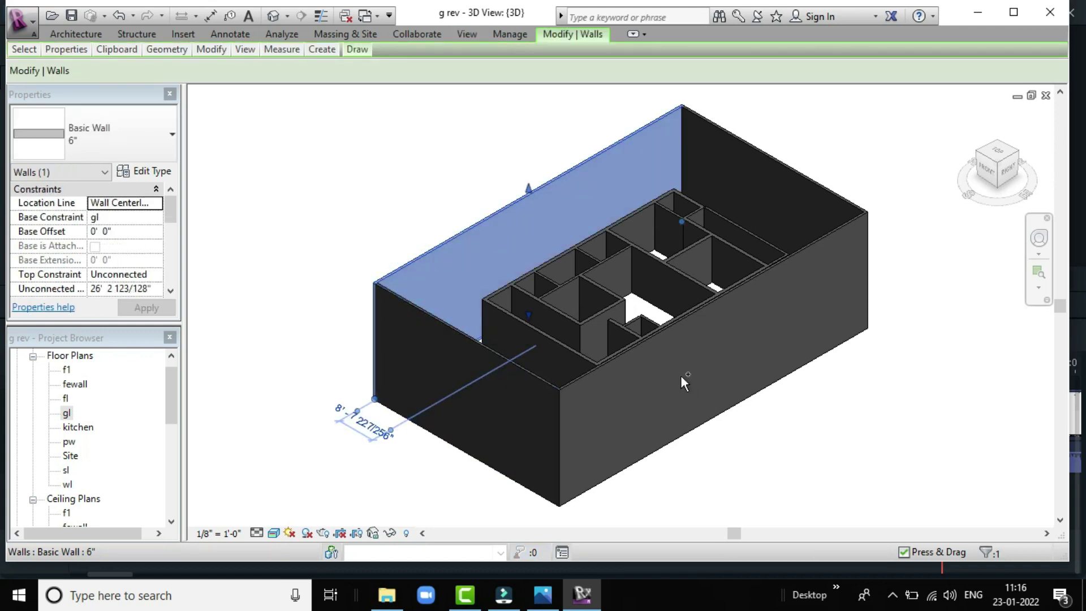
left_click(575, 377, "ctrl")
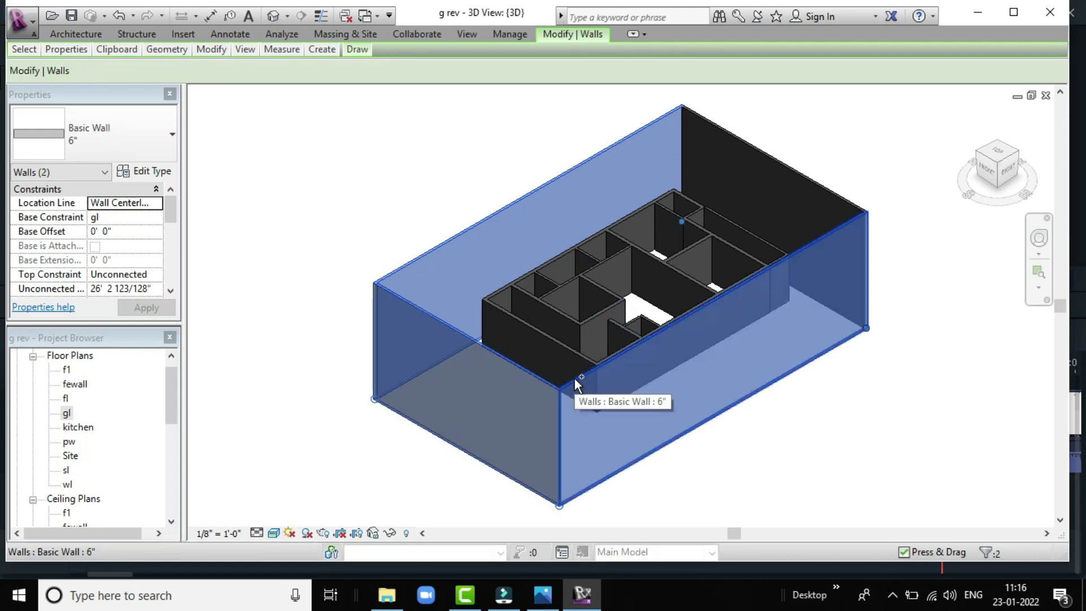
left_click(822, 187, "ctrl")
left_click(823, 189, "ctrl")
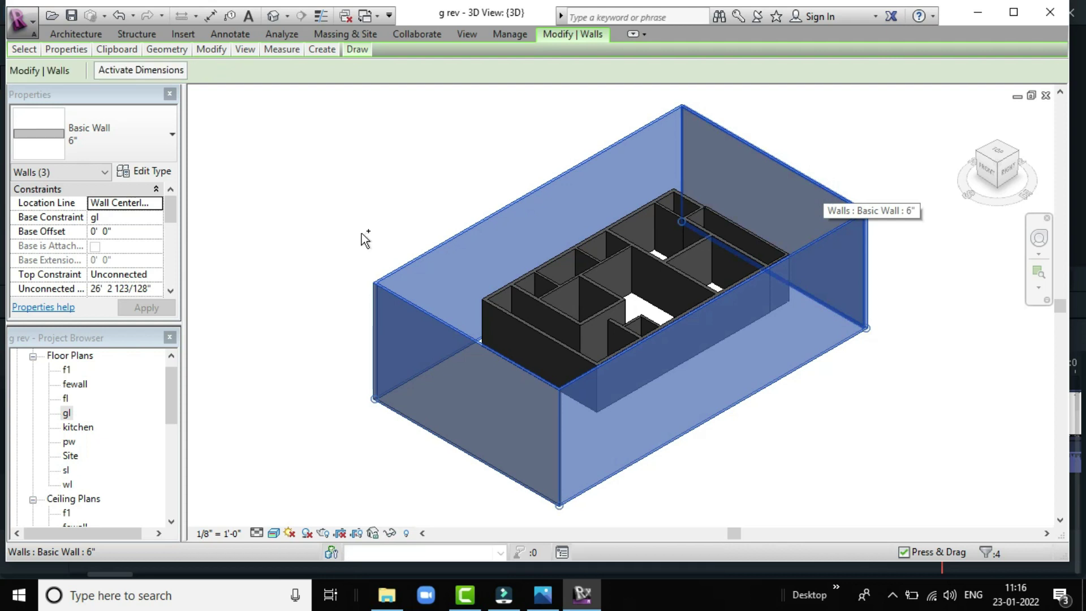
left_click(152, 219)
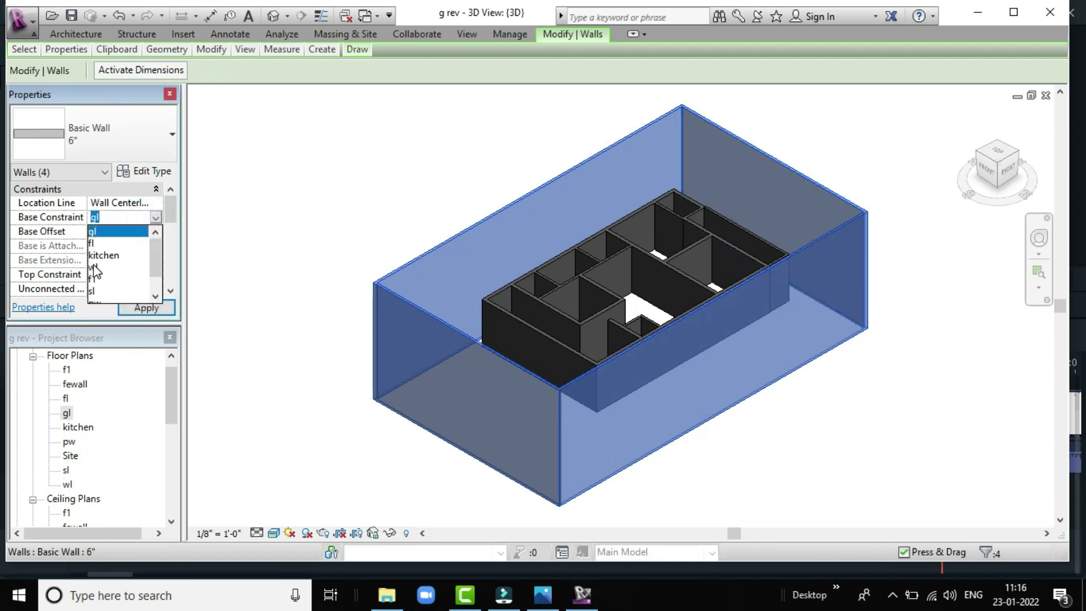
left_click(128, 227)
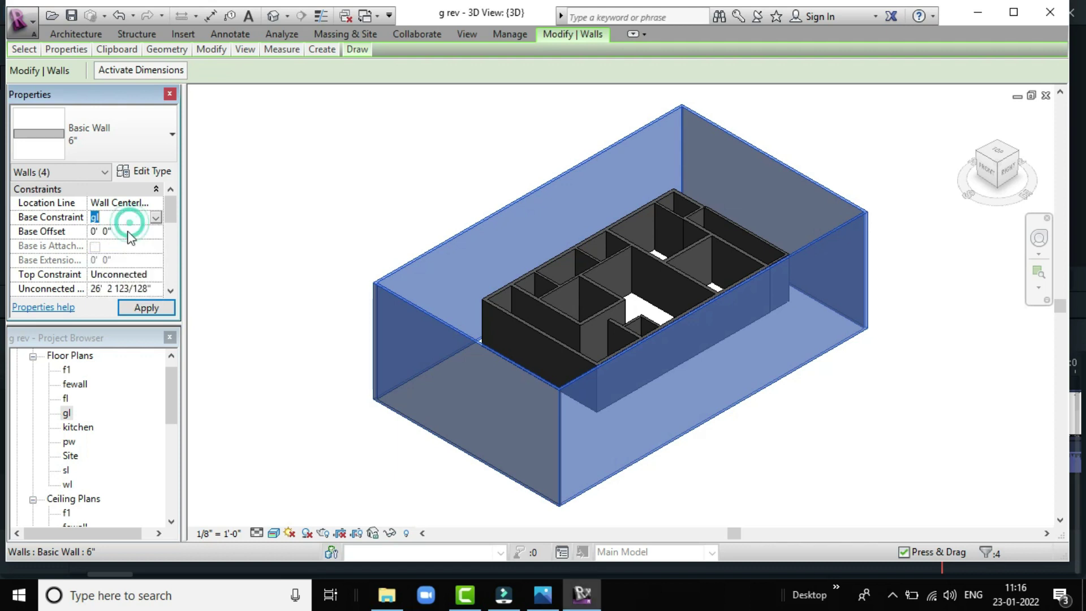
left_click(148, 275)
left_click(156, 275)
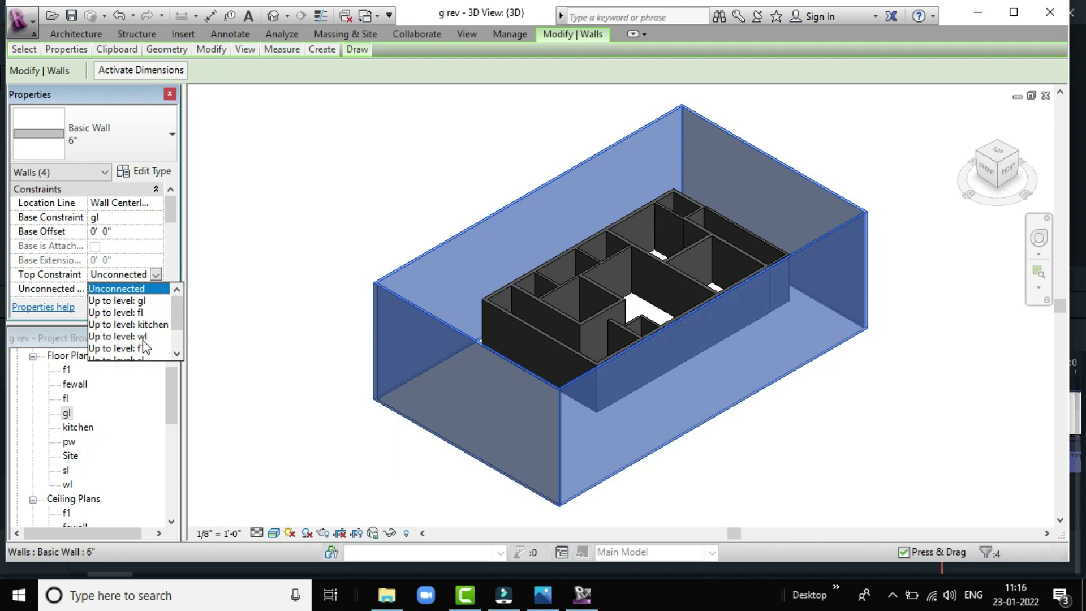
left_click(143, 336)
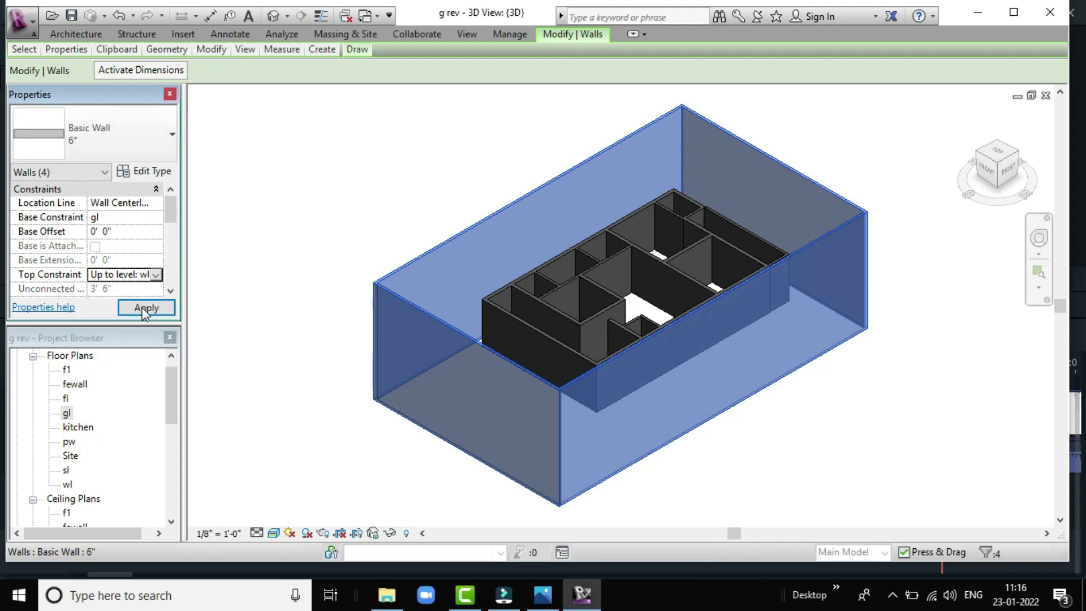
left_click(145, 309)
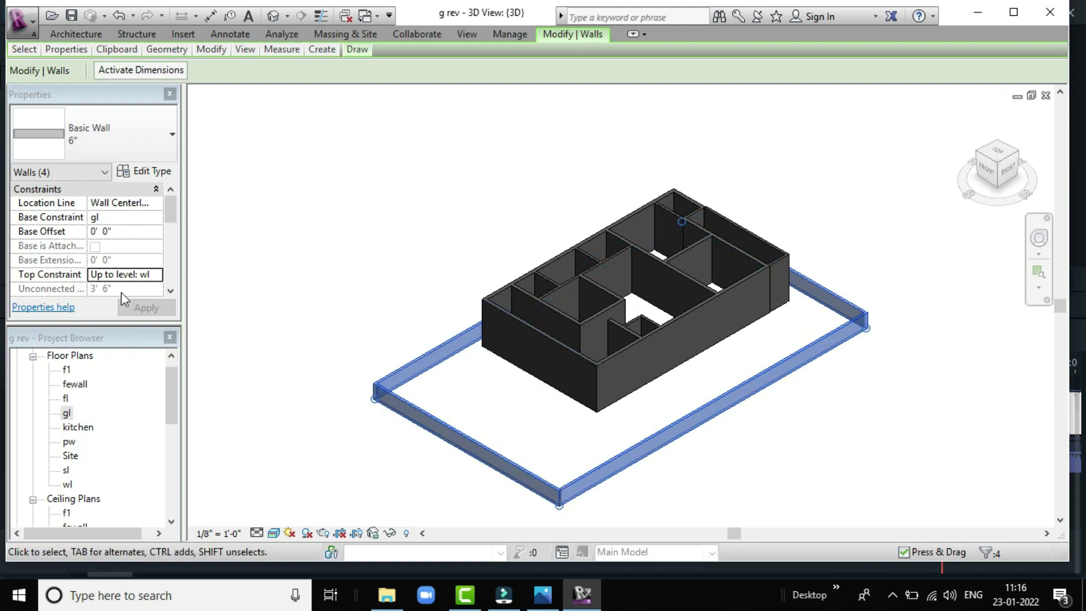
Reconfirm wl as the walls' top level, apply it, and check the base offset
left_click(150, 280)
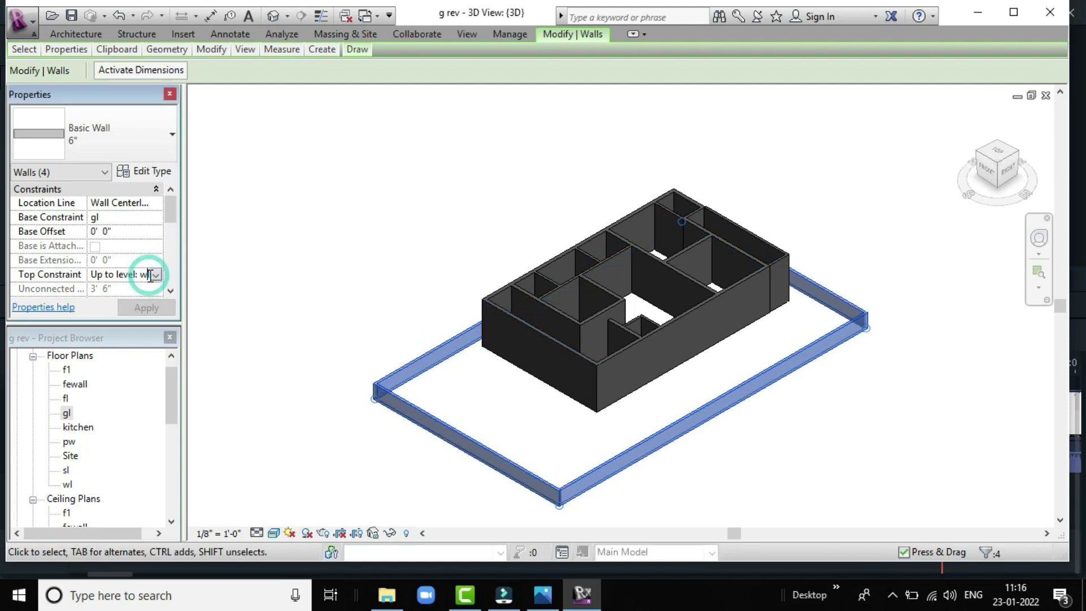
left_click(156, 274)
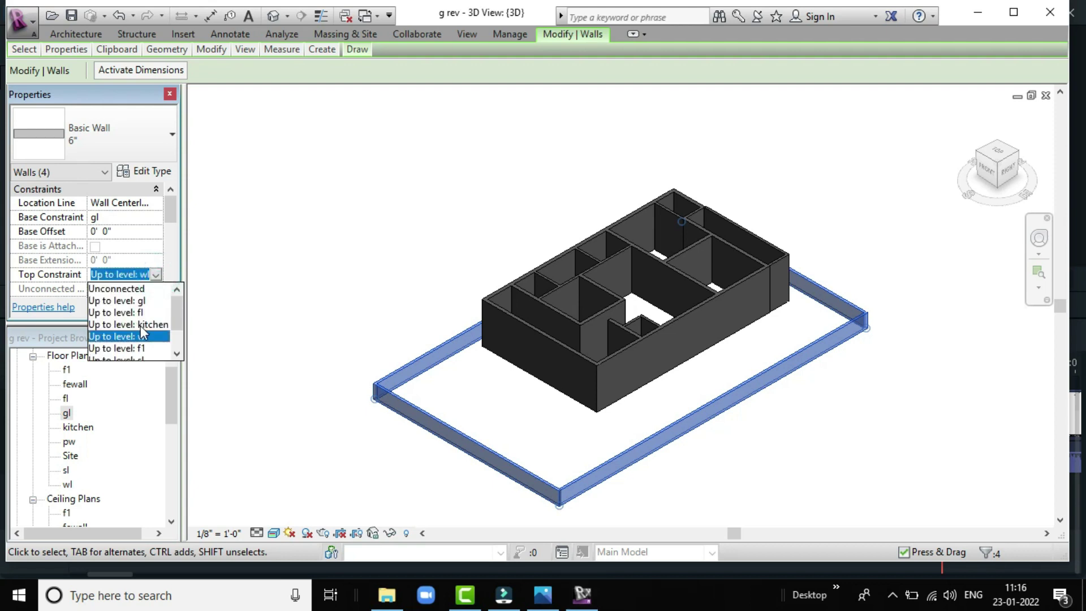
scroll(145, 323, "down", 1)
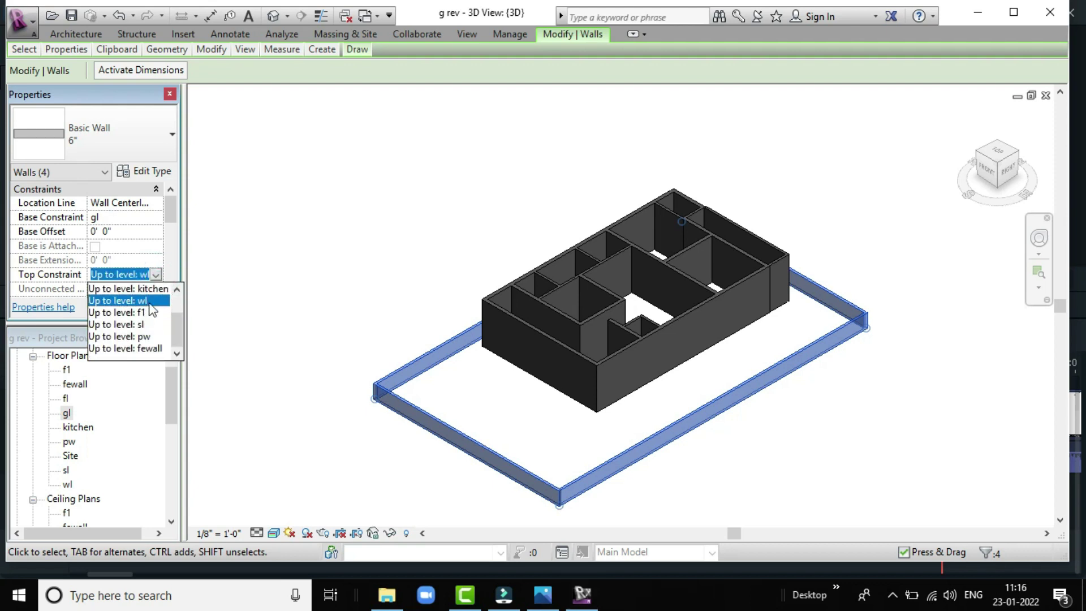
left_click(131, 301)
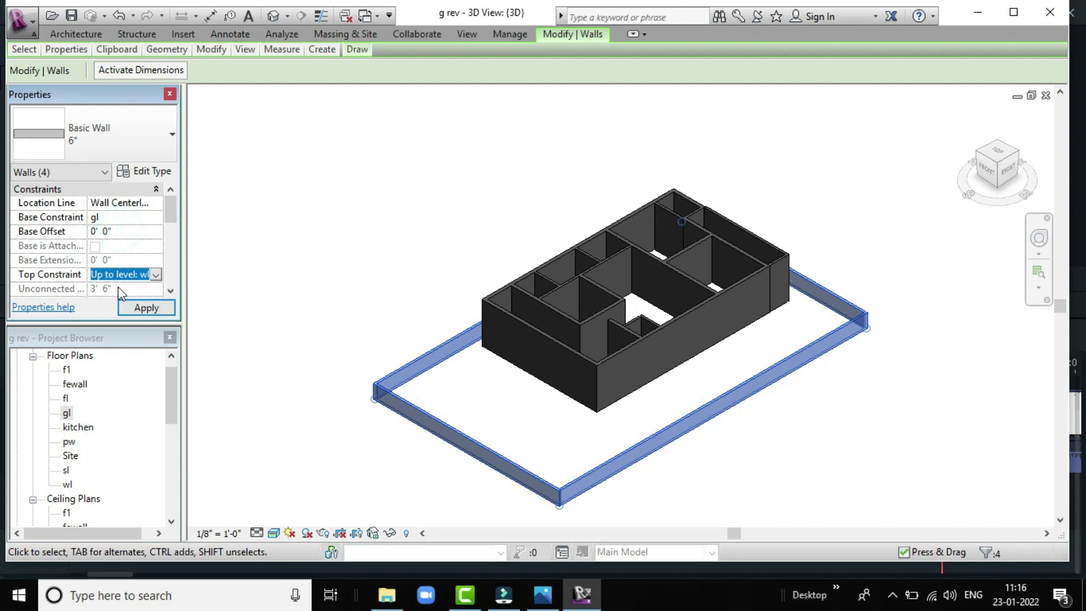
left_click(146, 308)
left_click(144, 308)
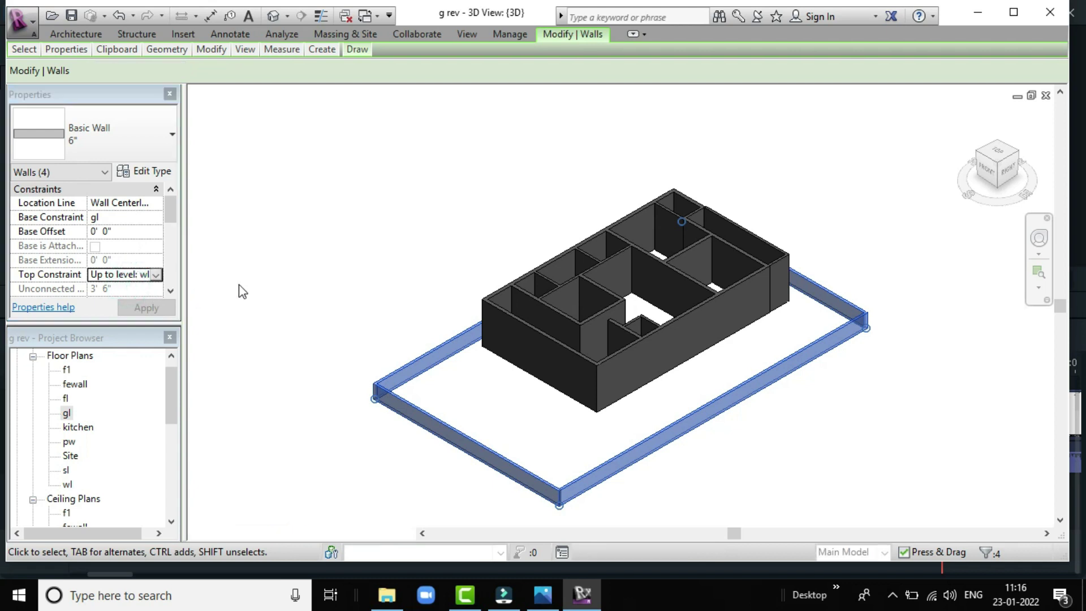
left_click(115, 232)
left_click_drag(120, 232, 85, 229)
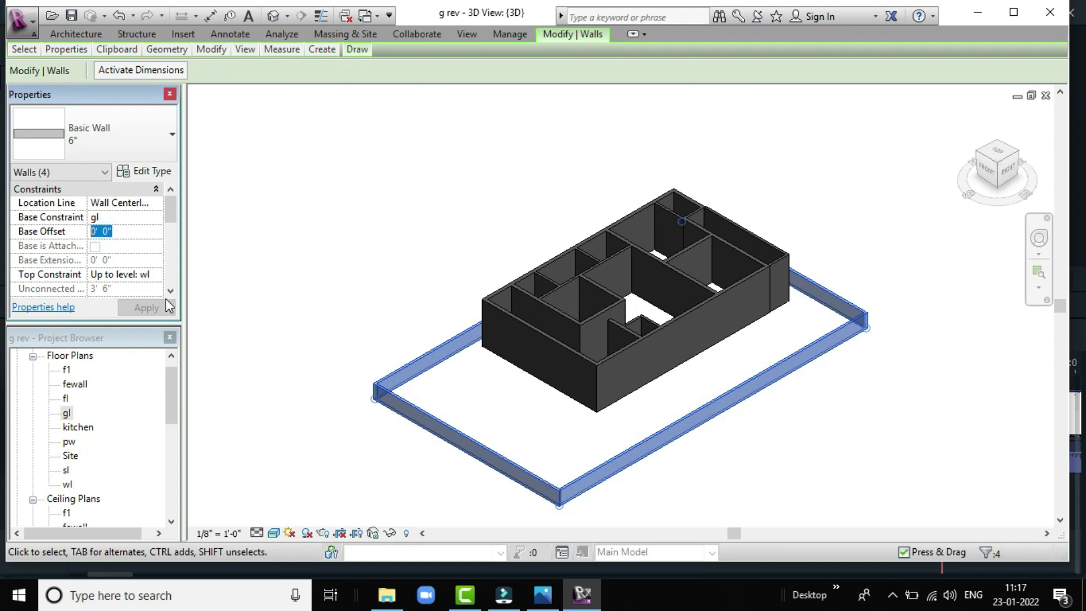
left_click(311, 262)
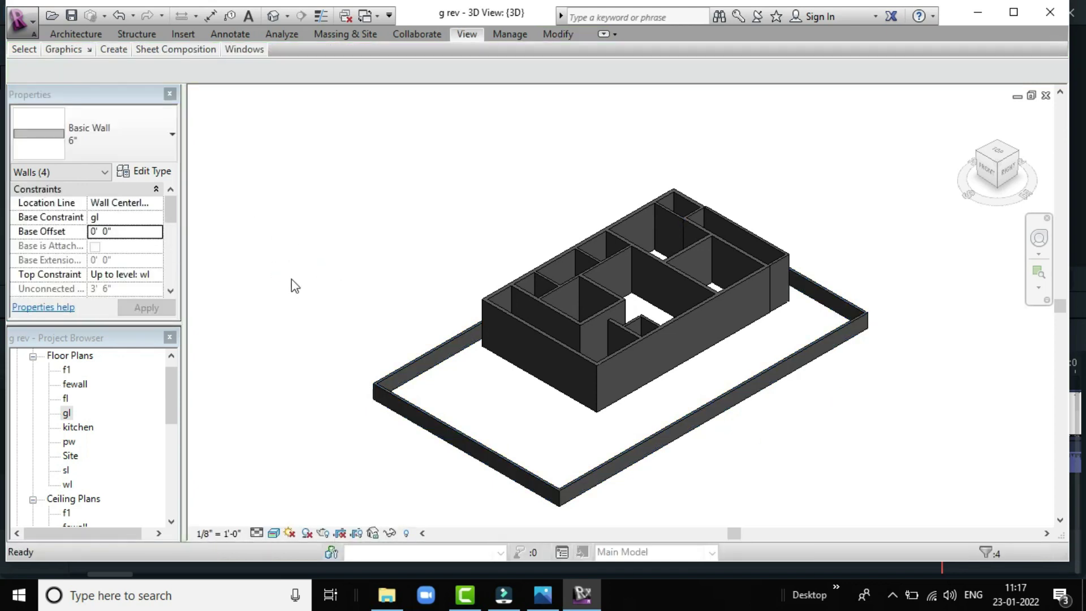
Set the front-left boundary wall's top constraint to Unconnected
left_click(409, 409)
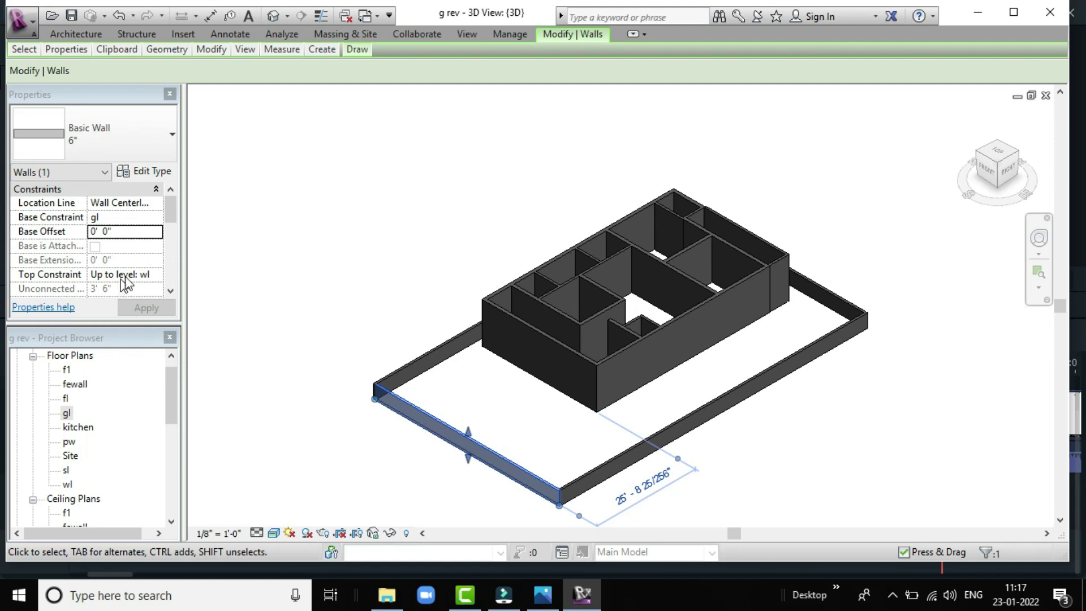
left_click(156, 275)
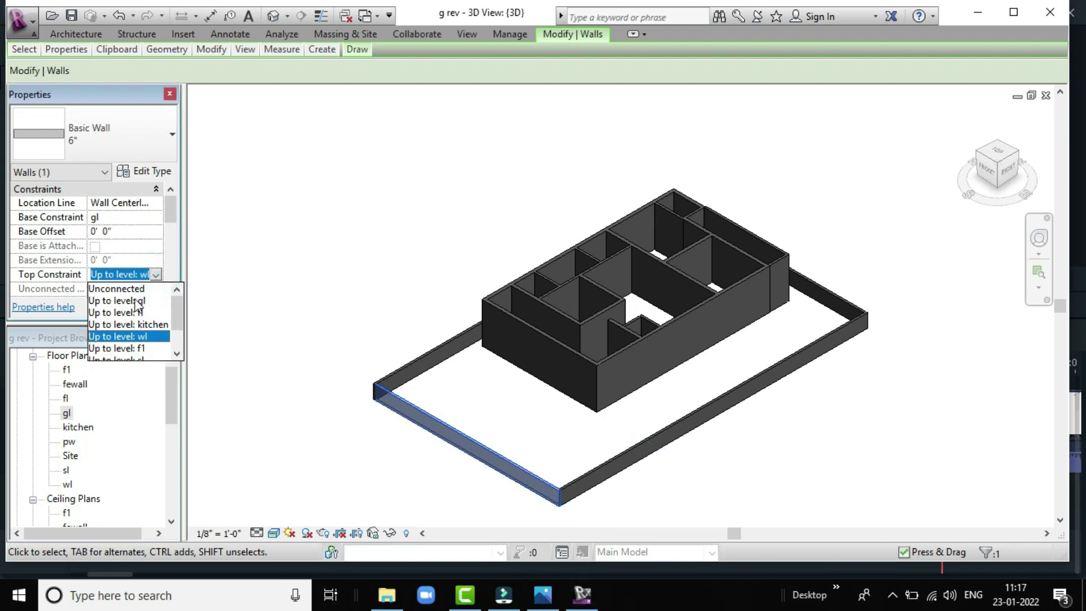
left_click(134, 288)
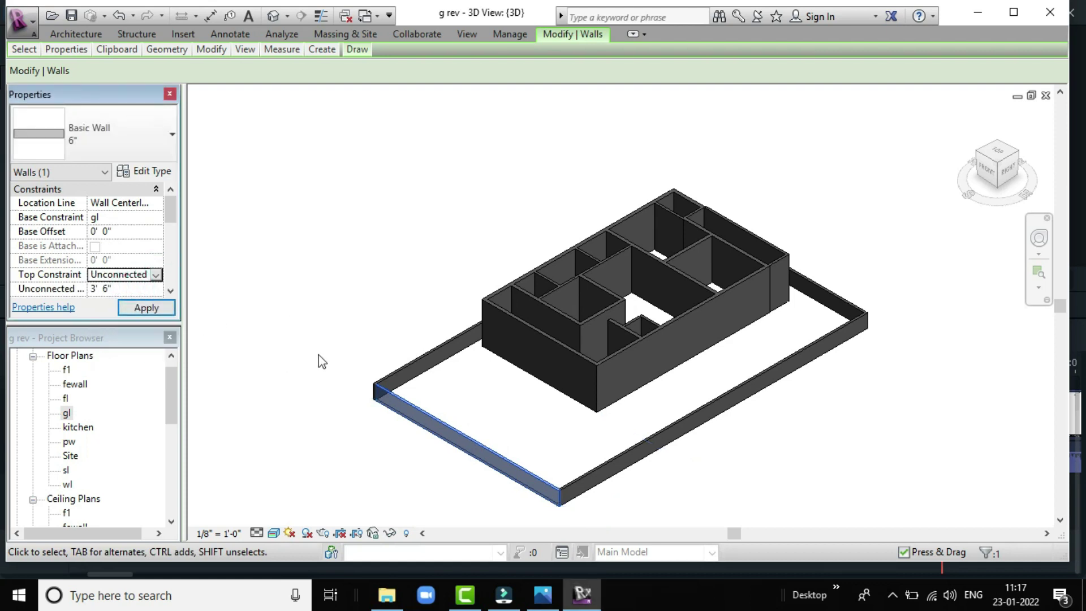
left_click(426, 404)
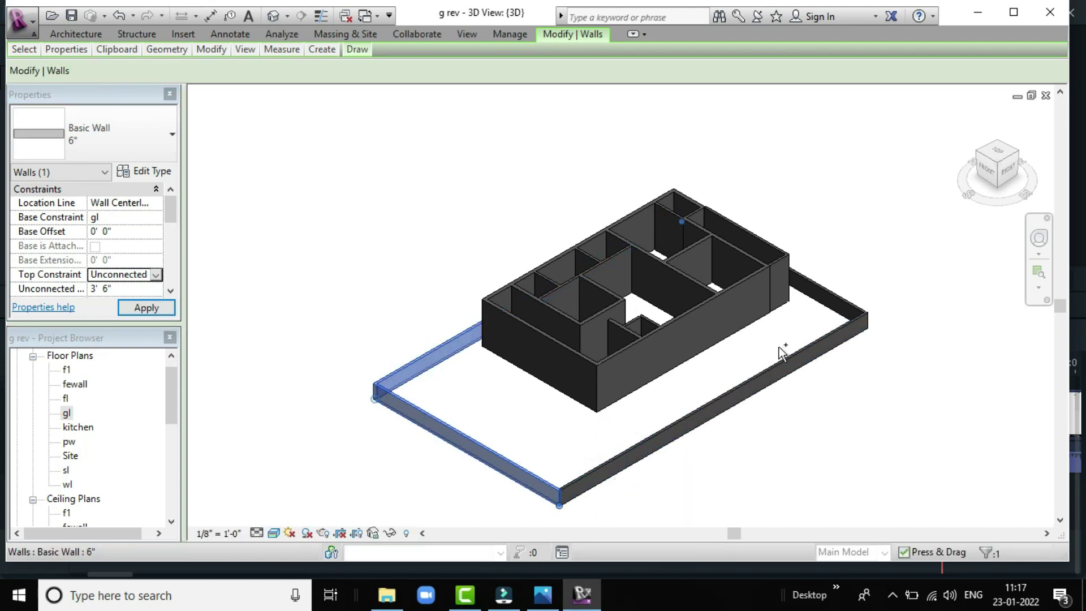
Make all four boundary walls unconnected at a 4'-0" height
key("Tab")
left_click(840, 299)
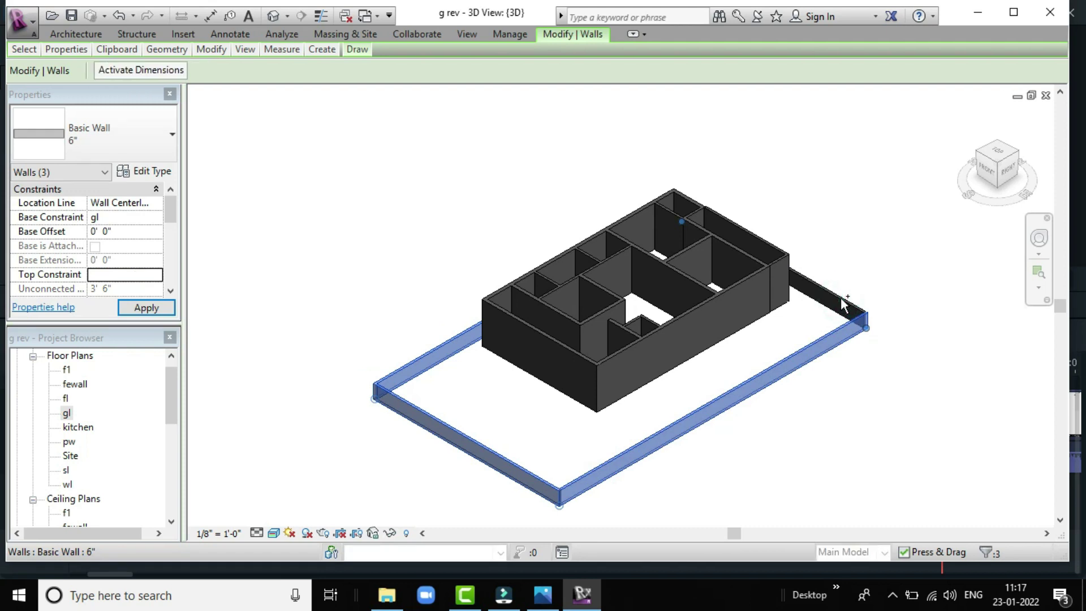
left_click(840, 298, "ctrl")
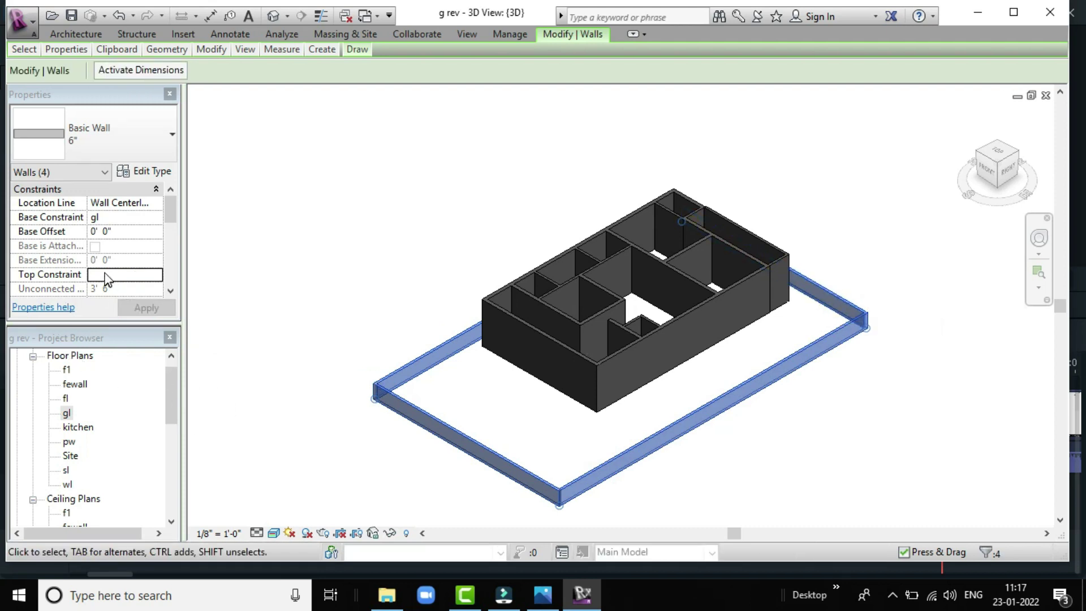
left_click(136, 275)
left_click(154, 273)
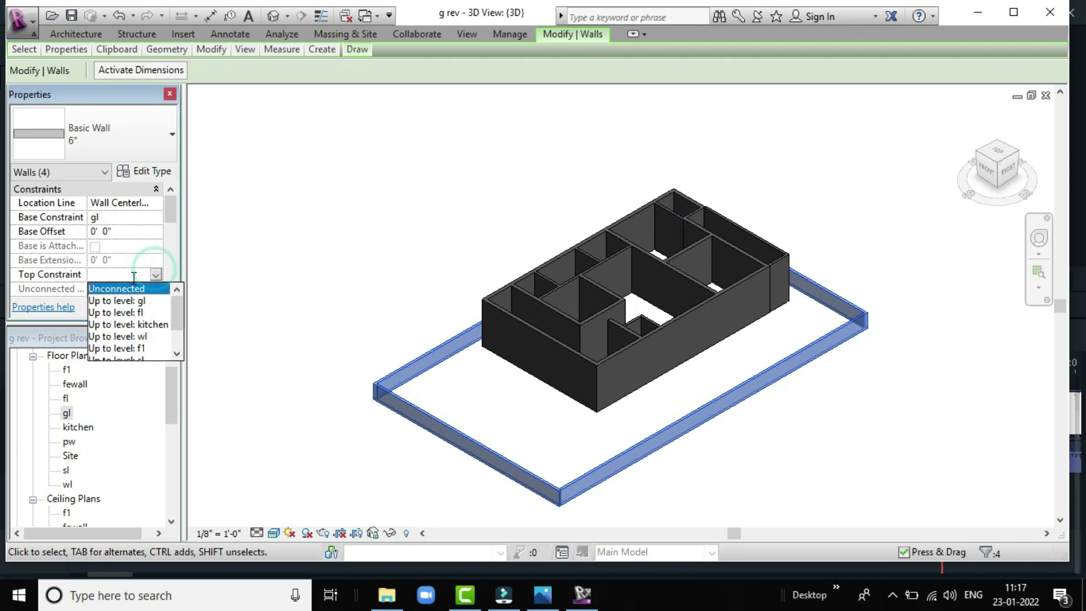
left_click(124, 290)
left_click(123, 290)
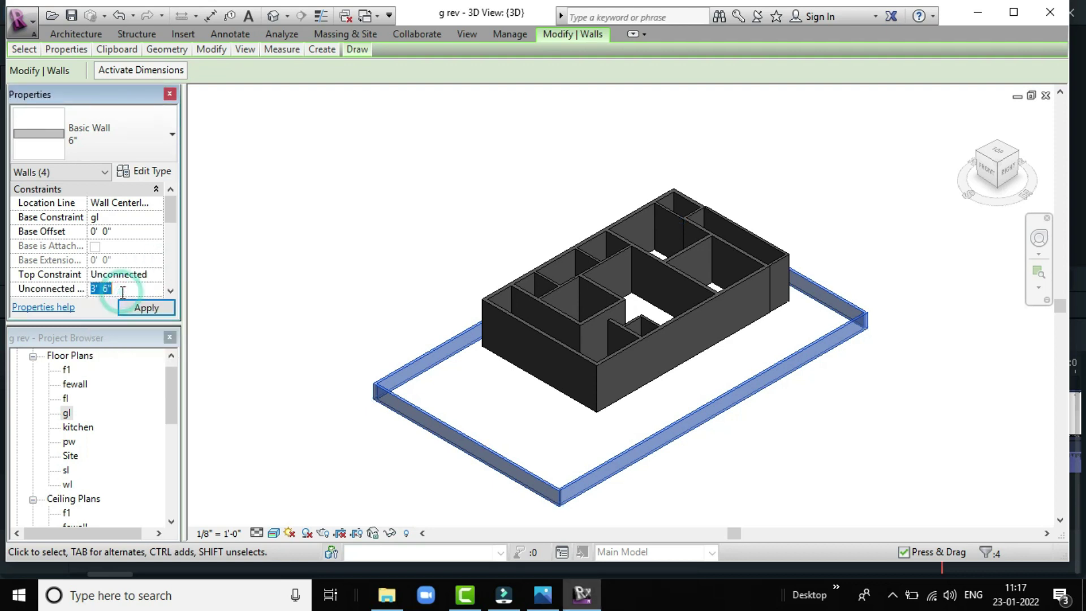
double_click(111, 289)
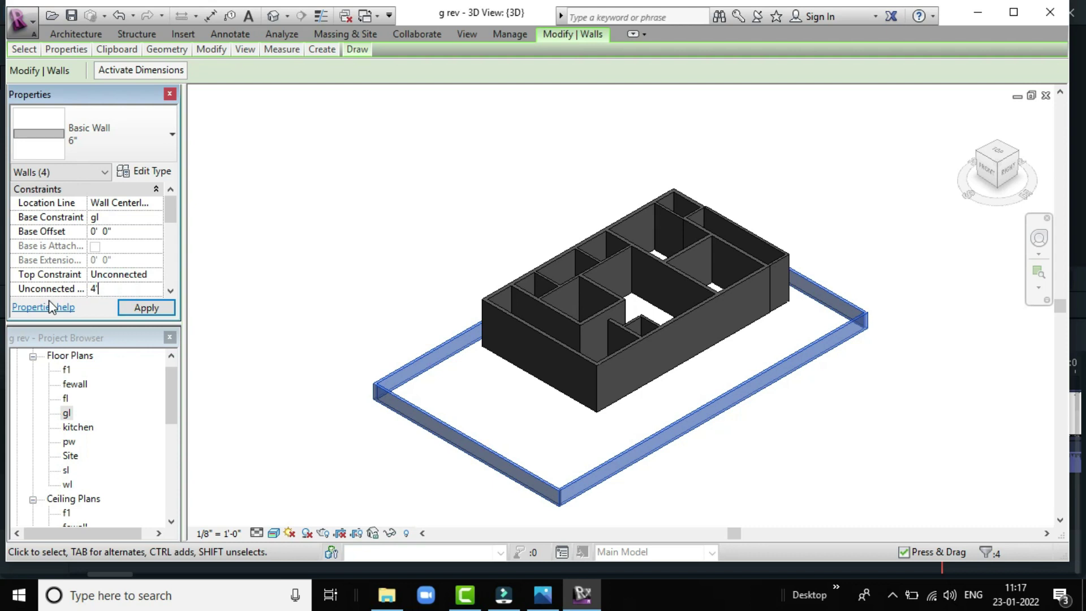
left_click(130, 309)
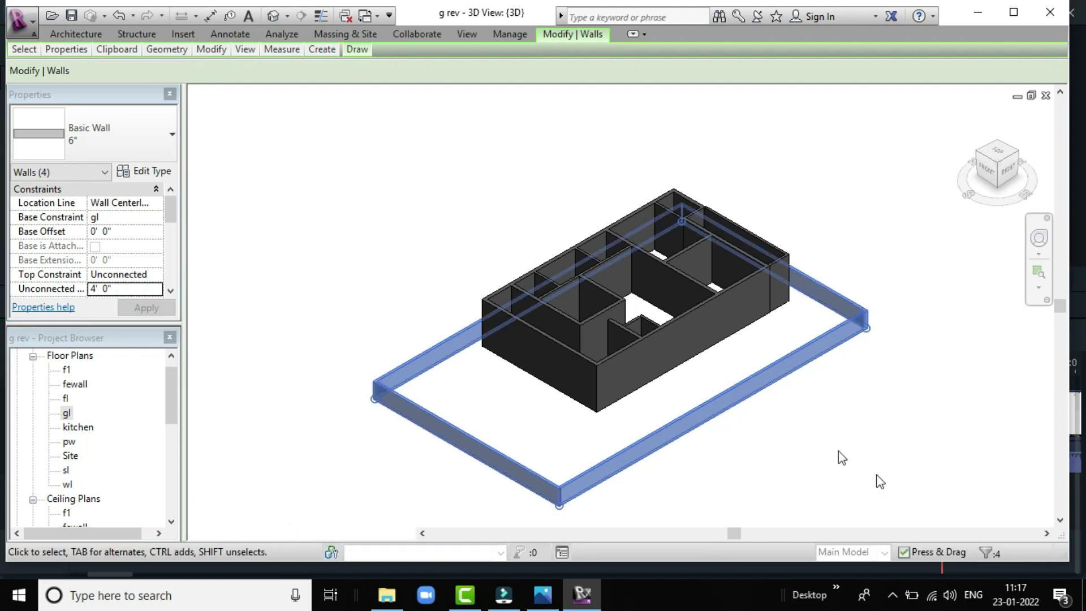
left_click(855, 470)
scroll(479, 505, "up", 2)
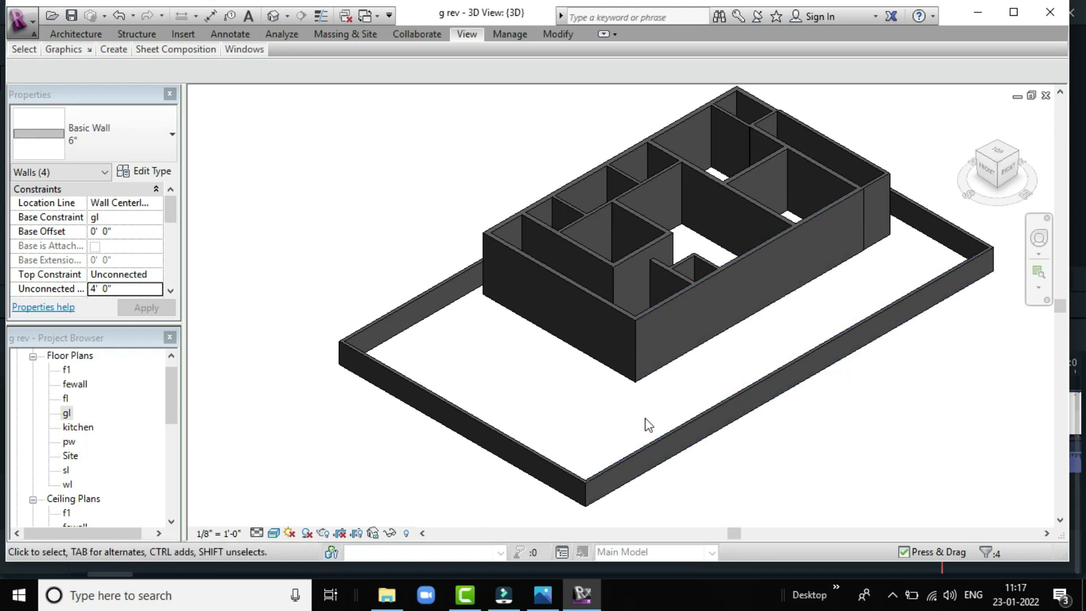
Change the front-left boundary wall's unconnected height to 5'-0"
left_click(565, 277)
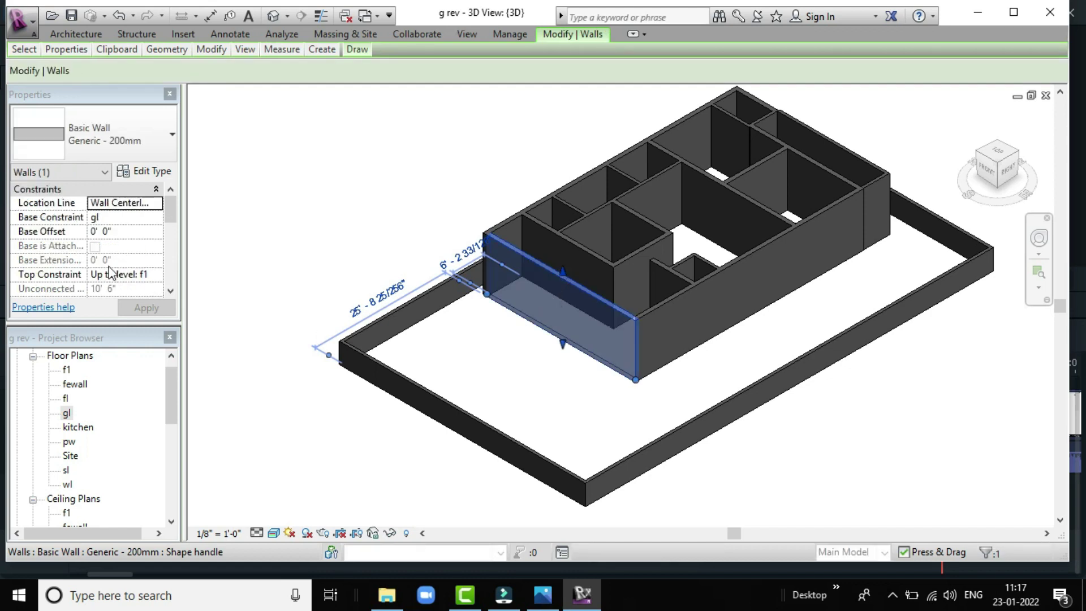
left_click(311, 236)
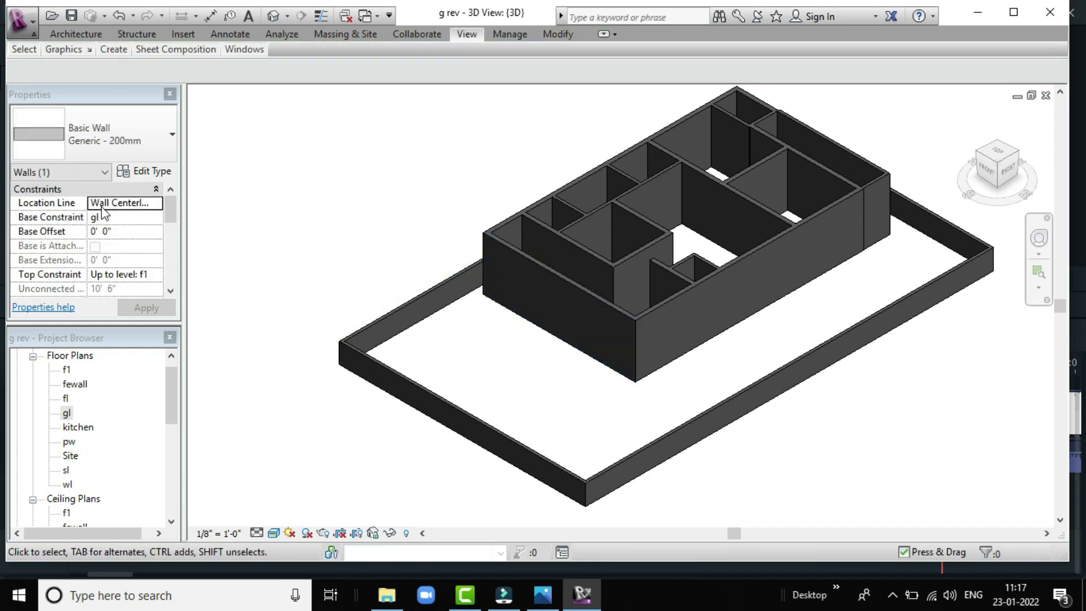
left_click(388, 364)
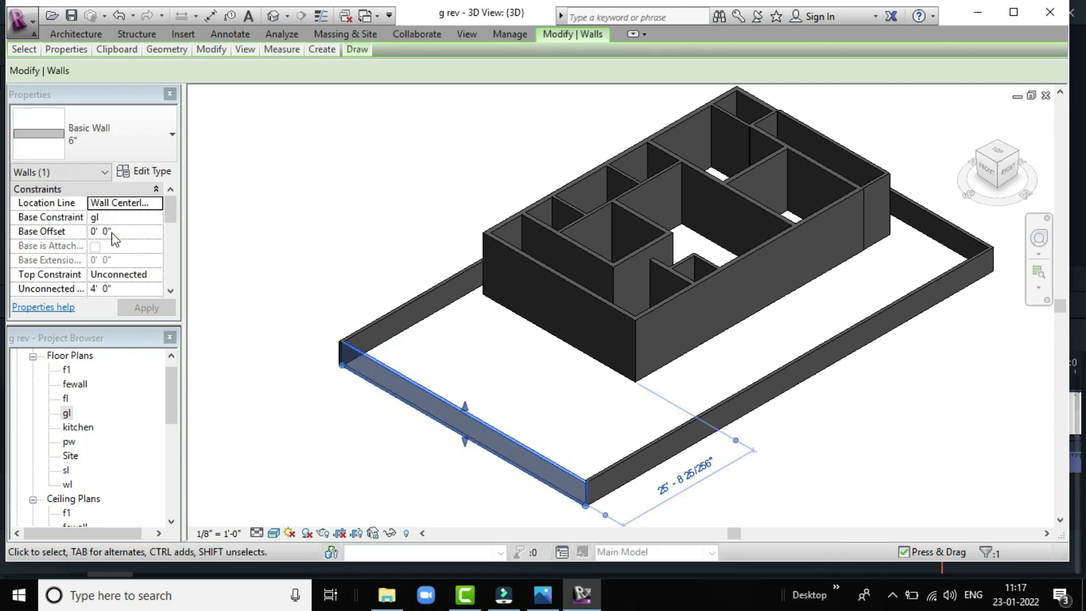
left_click(119, 288)
type("5")
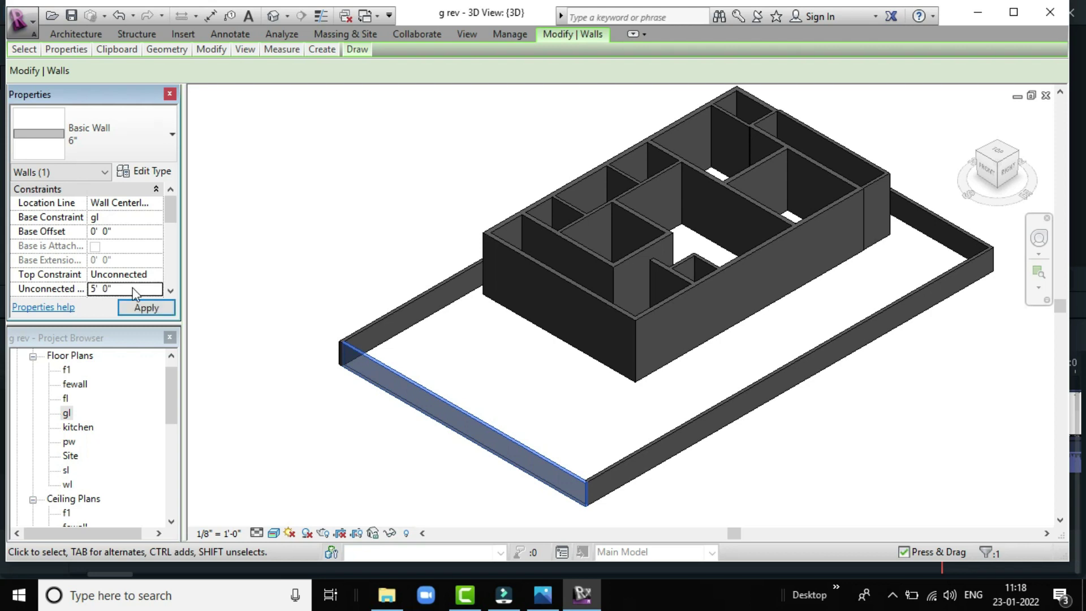
left_click(138, 307)
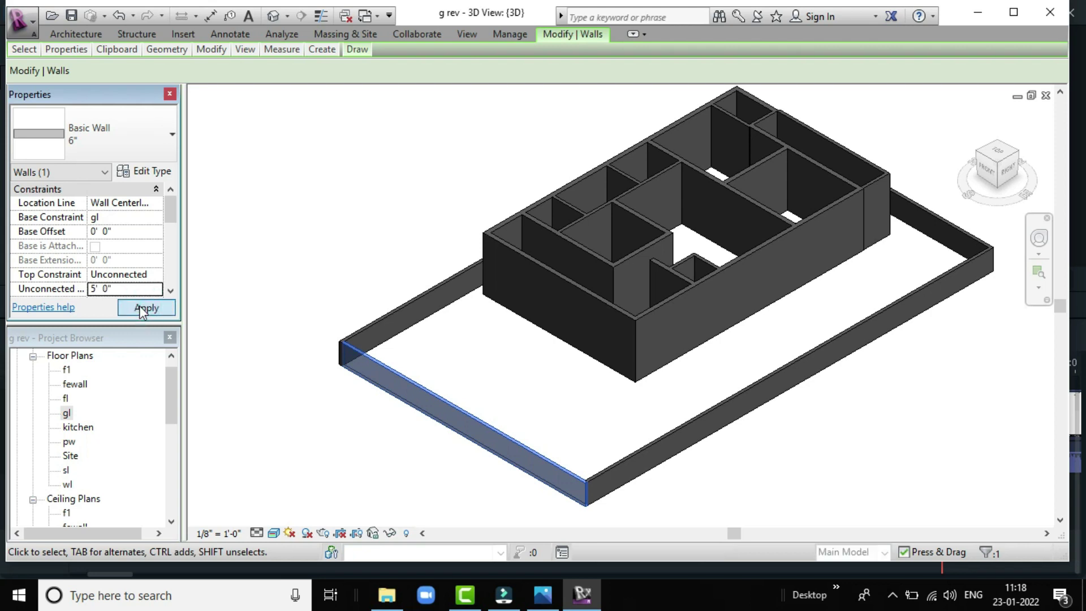
left_click(353, 462)
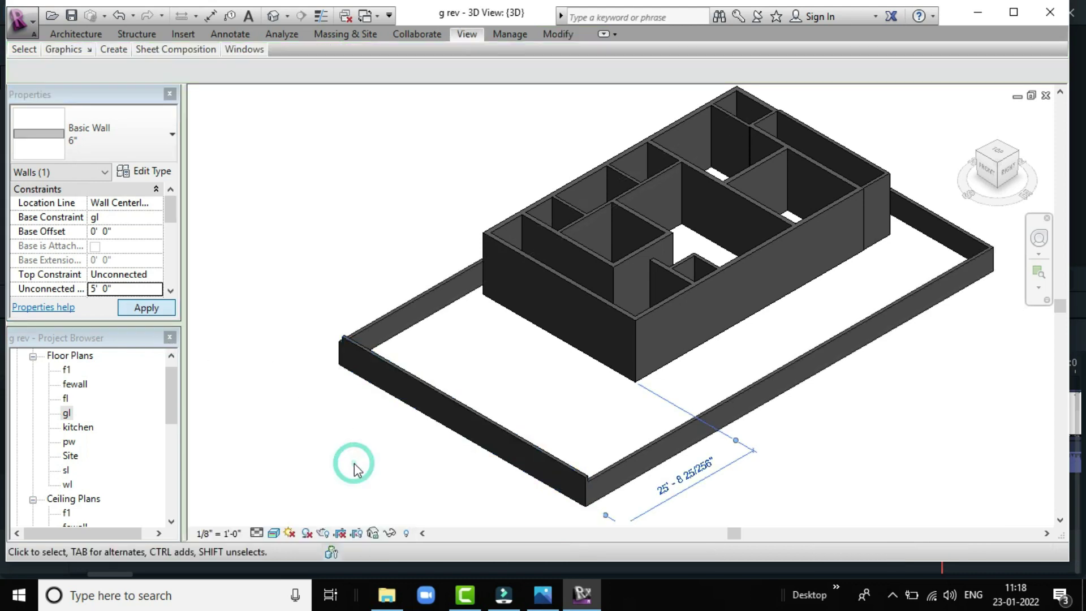
left_click(396, 308)
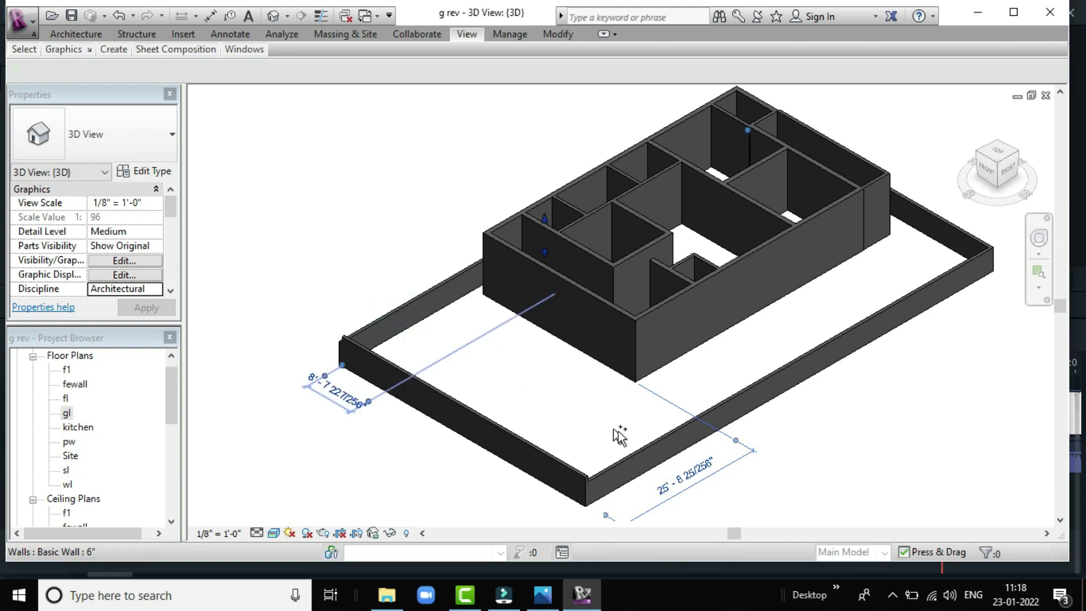
Give the other three boundary walls an Unconnected Height of 5' 0", then deselect them
left_click(650, 443, "ctrl")
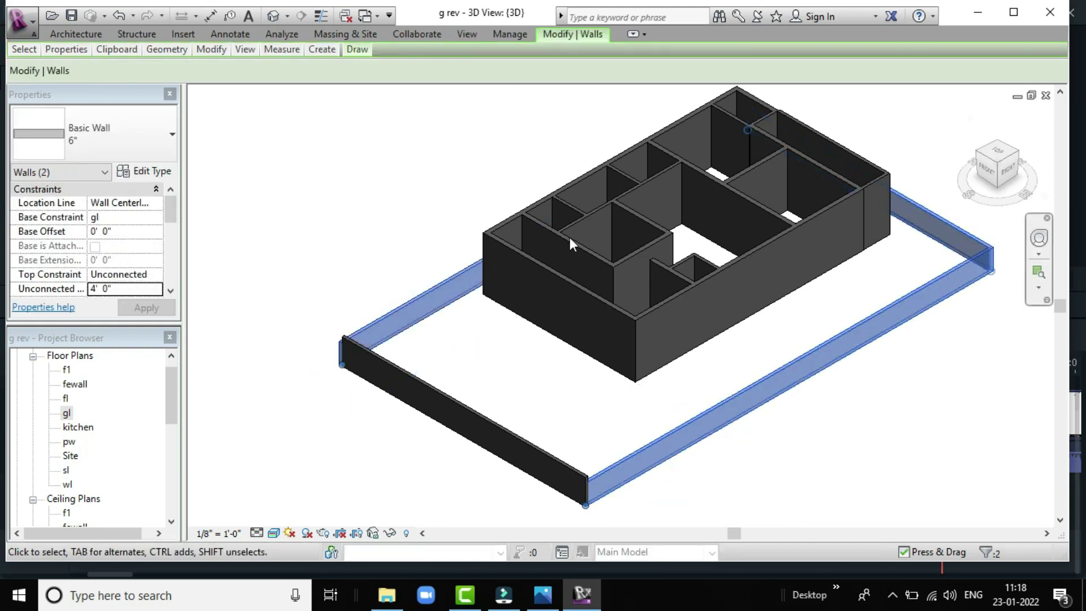
left_click(116, 289)
double_click(116, 289)
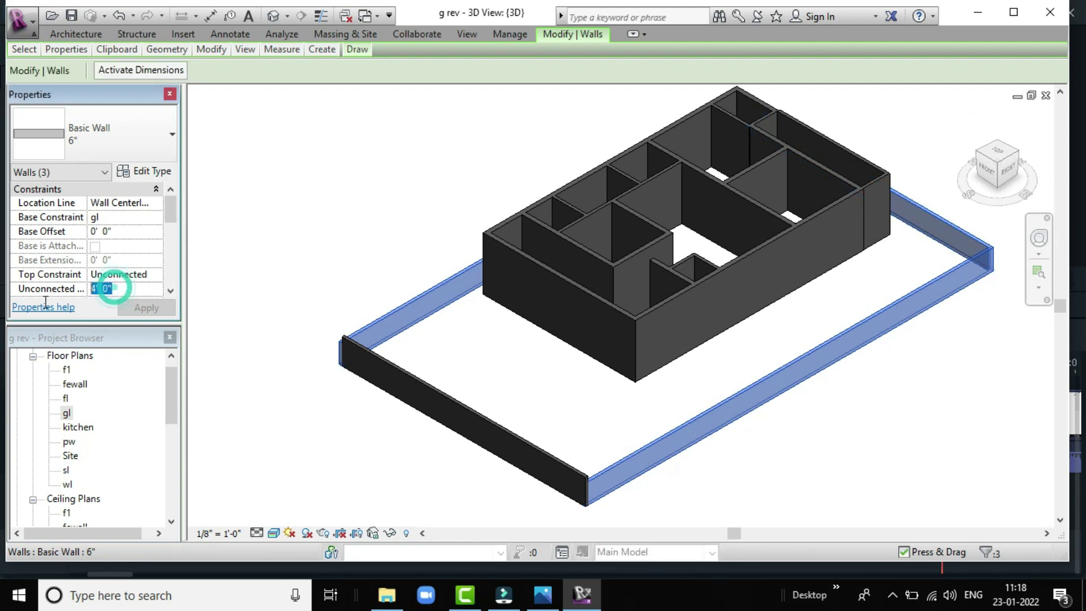
type("5")
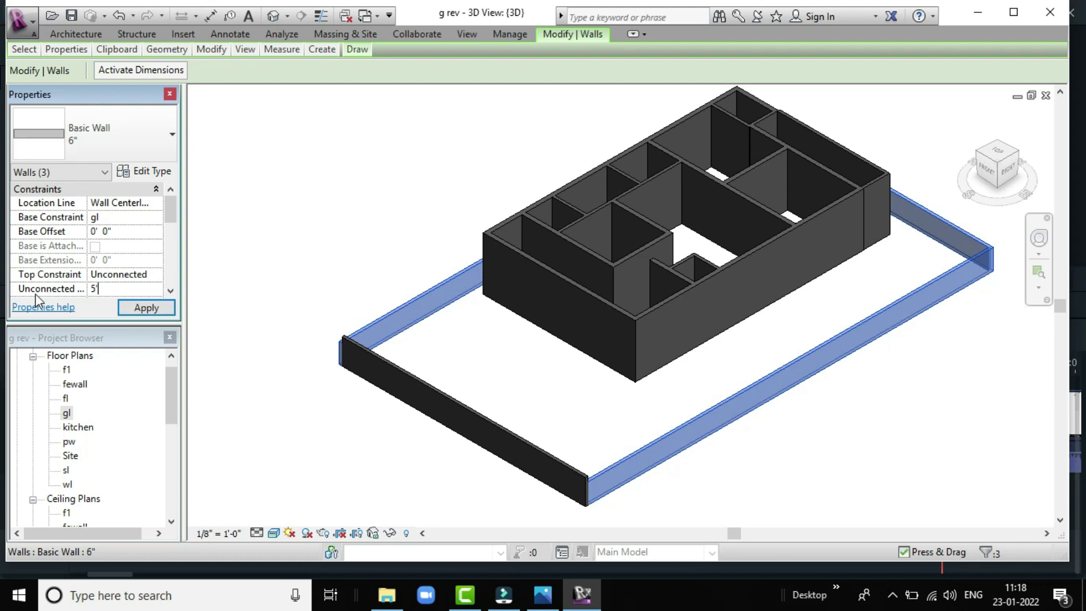
key("Return")
left_click(145, 308)
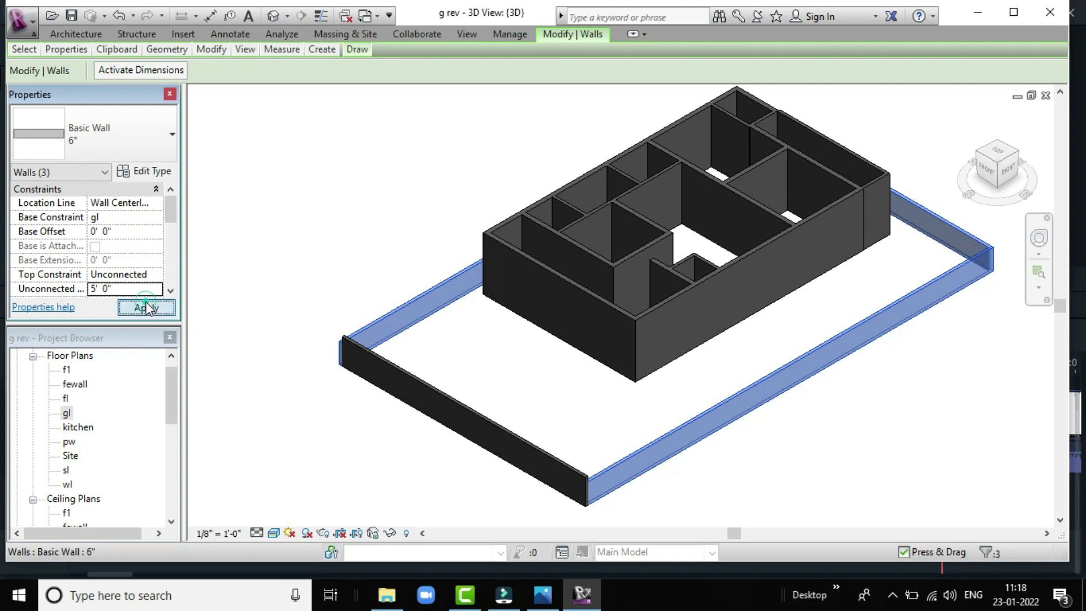
left_click(323, 433)
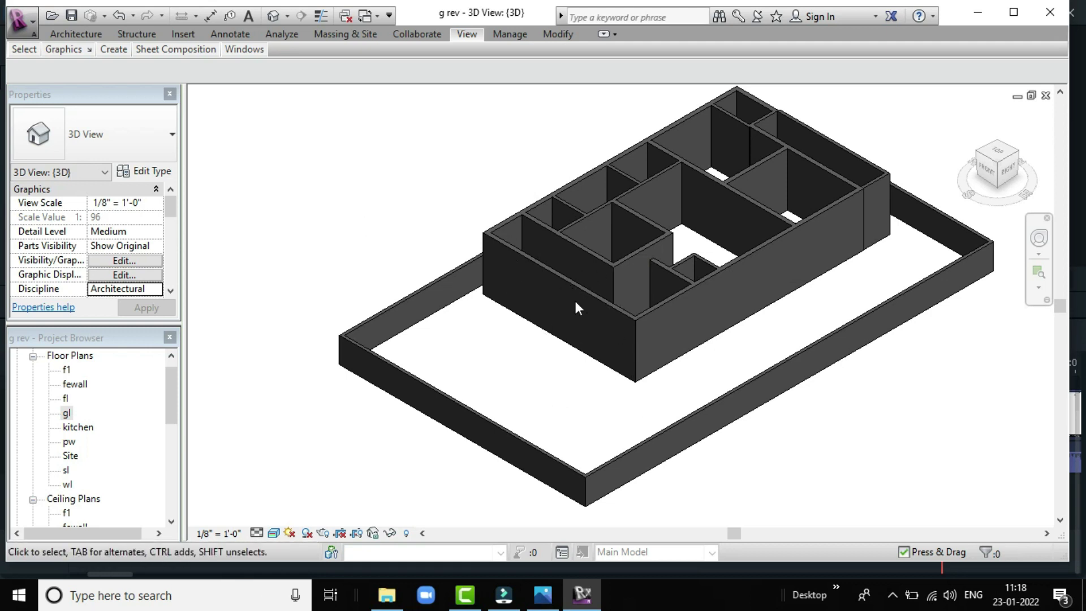
left_click(893, 595)
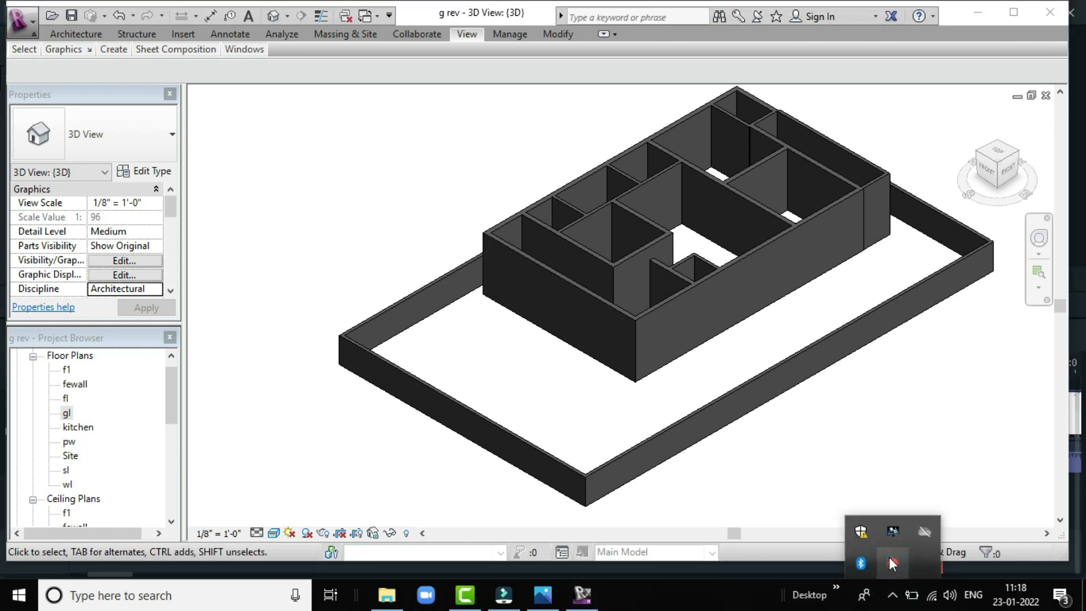
right_click(889, 557)
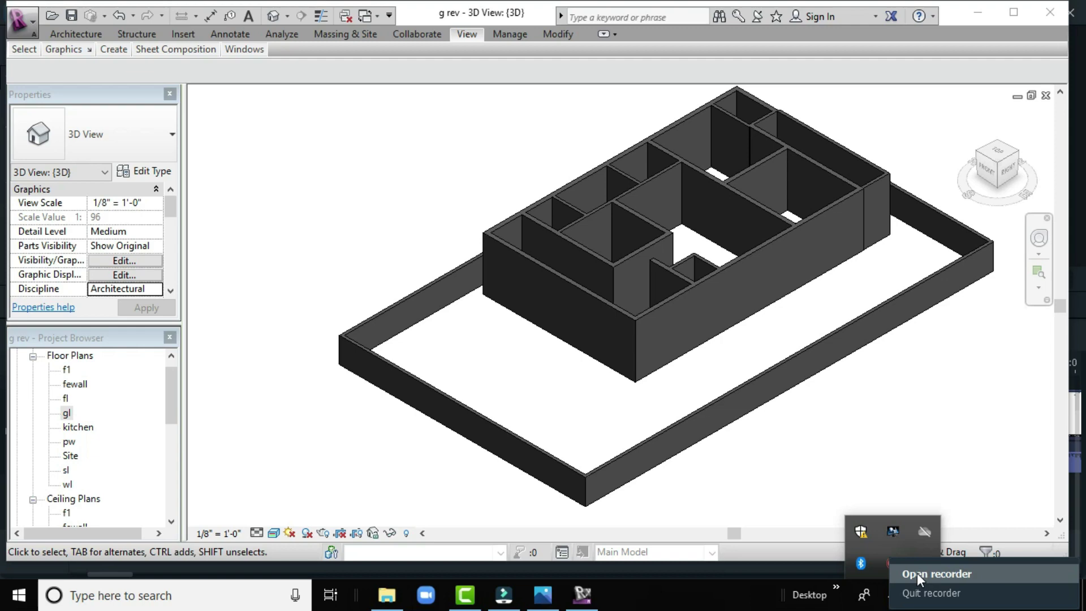